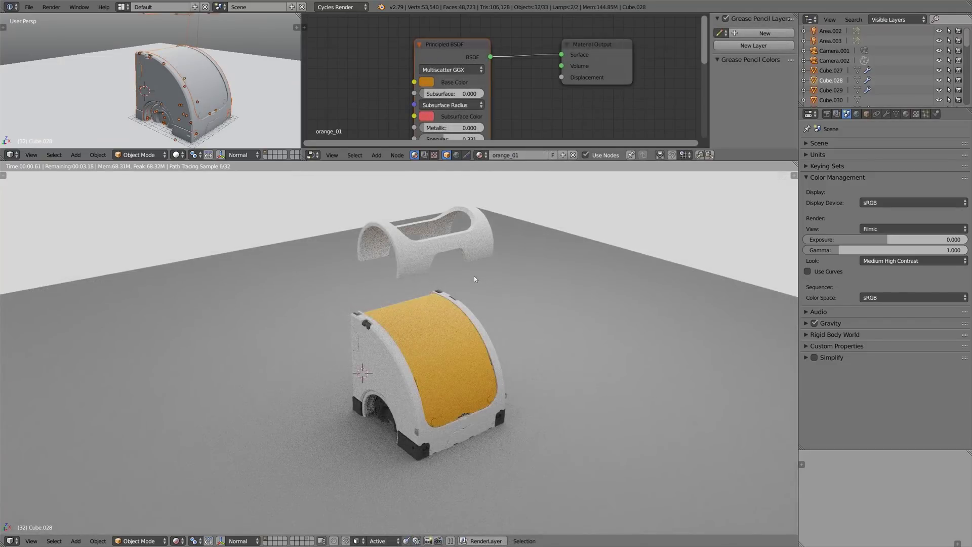
Step: Cut a rectangular slot down into the sphere's top from the front view, and slice its cap along a notched outline from the right view
left_click_drag(366, 115, 440, 270)
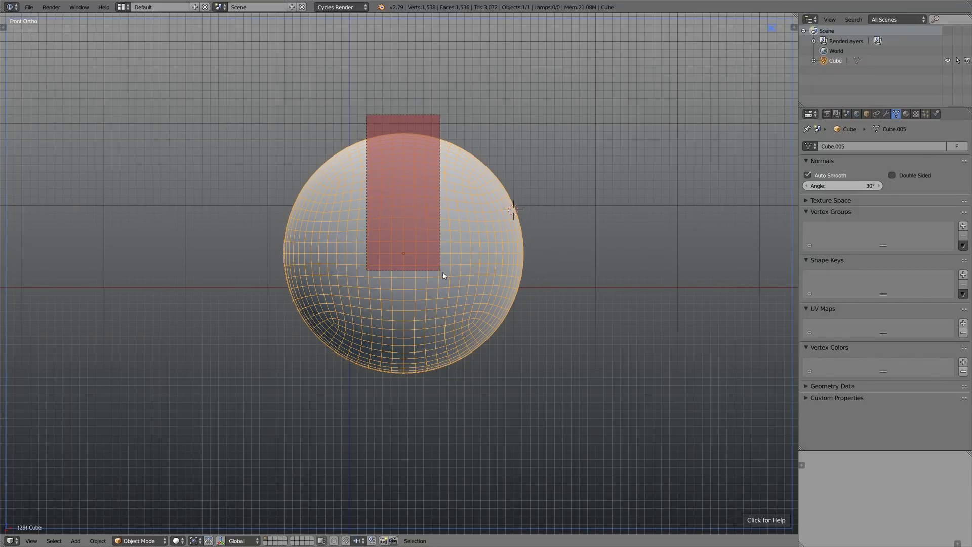
key("KP_3")
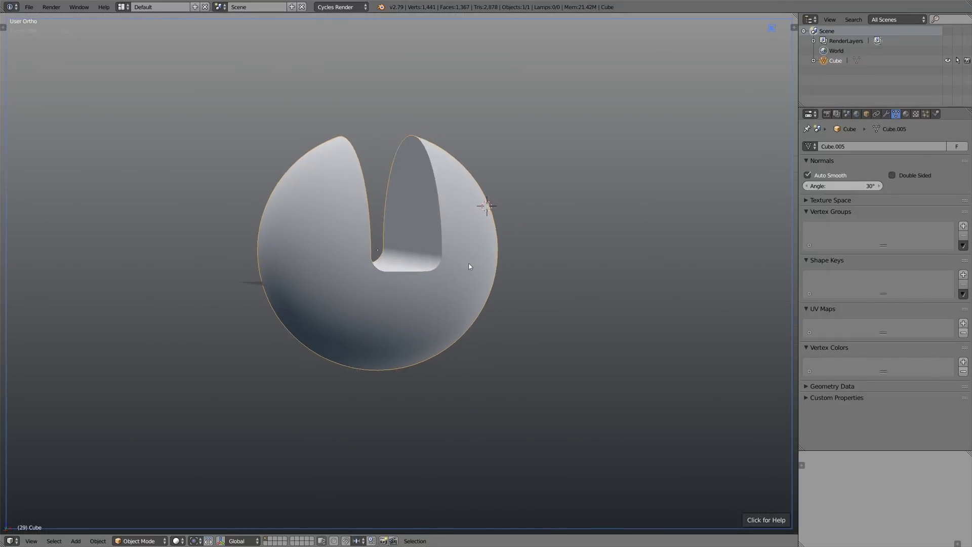
left_click(380, 165)
left_click(419, 165)
left_click(424, 173)
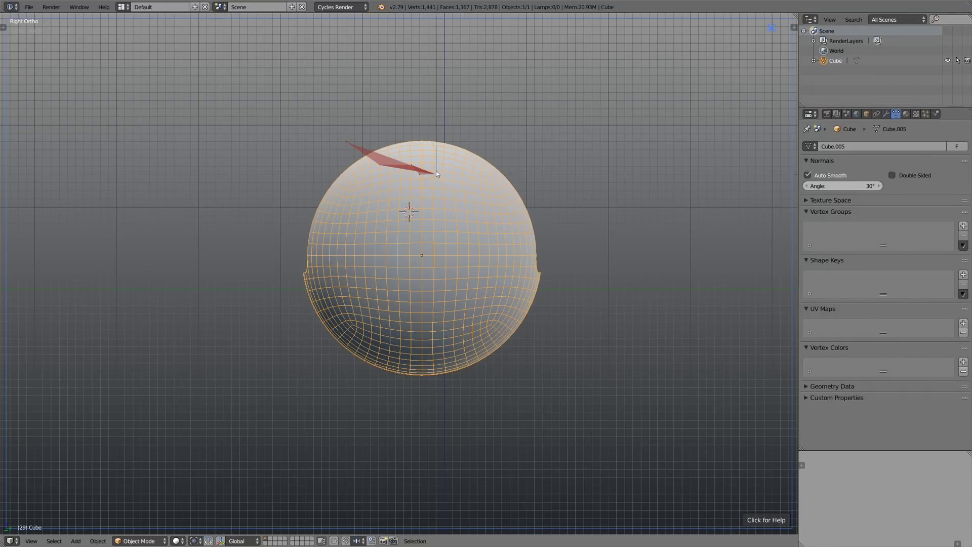
left_click(437, 173)
left_click(444, 167)
left_click(476, 165)
key("Return")
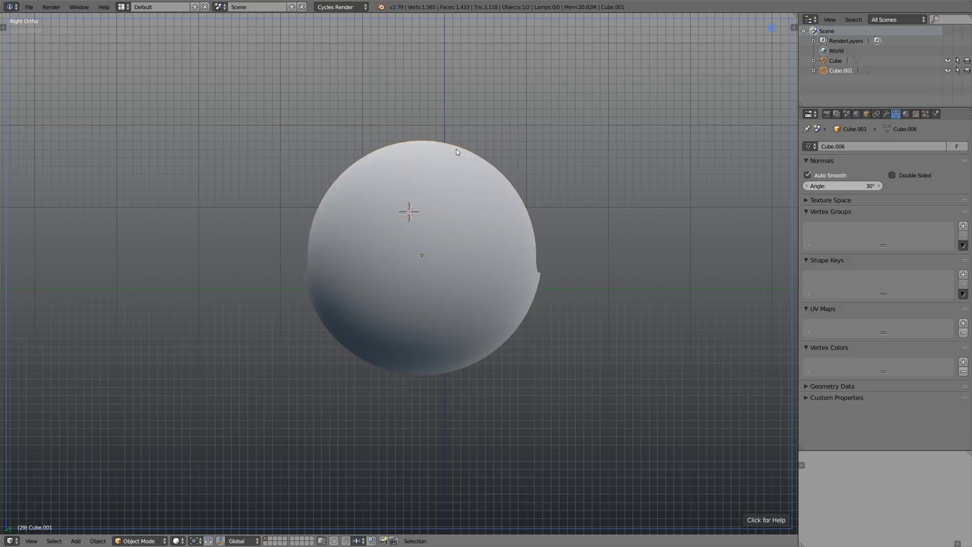
Step: Move the separated cap piece upward along the Z axis
middle_click_drag(451, 155, 552, 124)
key("g")
key("z")
left_click(533, 142)
Step: Trim the cap flat with a box cut and cut a circular hole through the sphere's centre from the right view
key("KP_3")
left_click_drag(282, 134, 527, 165)
left_click_drag(390, 243, 446, 279)
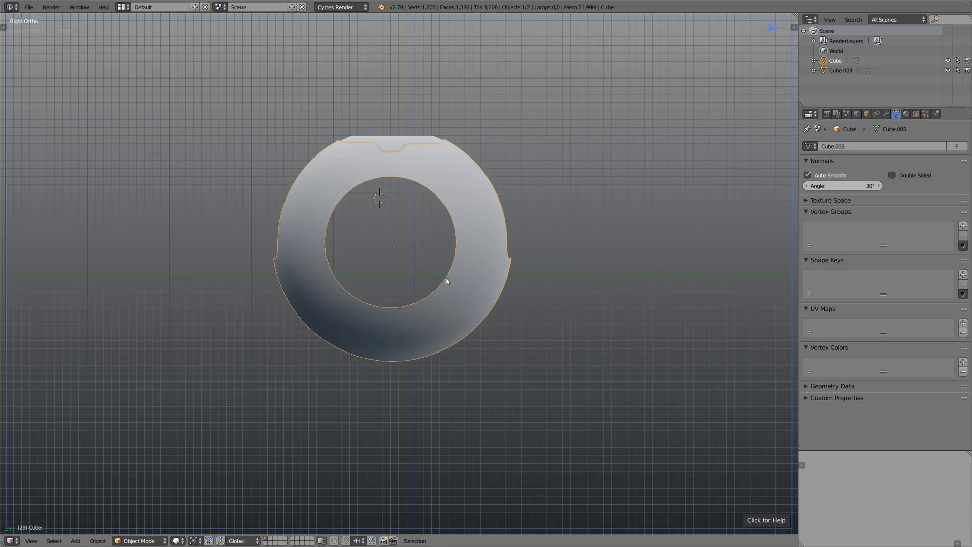
middle_click_drag(469, 256, 443, 259)
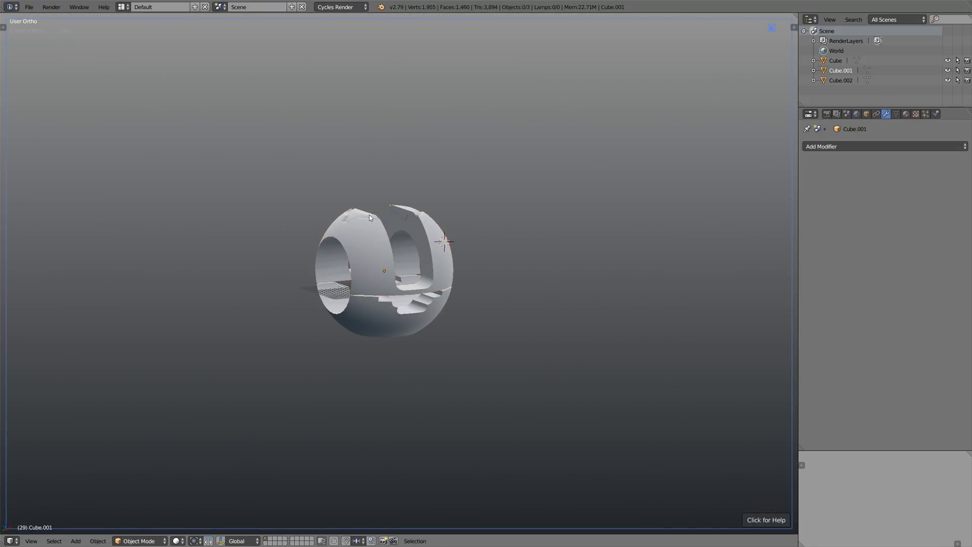
middle_click_drag(369, 214, 371, 252)
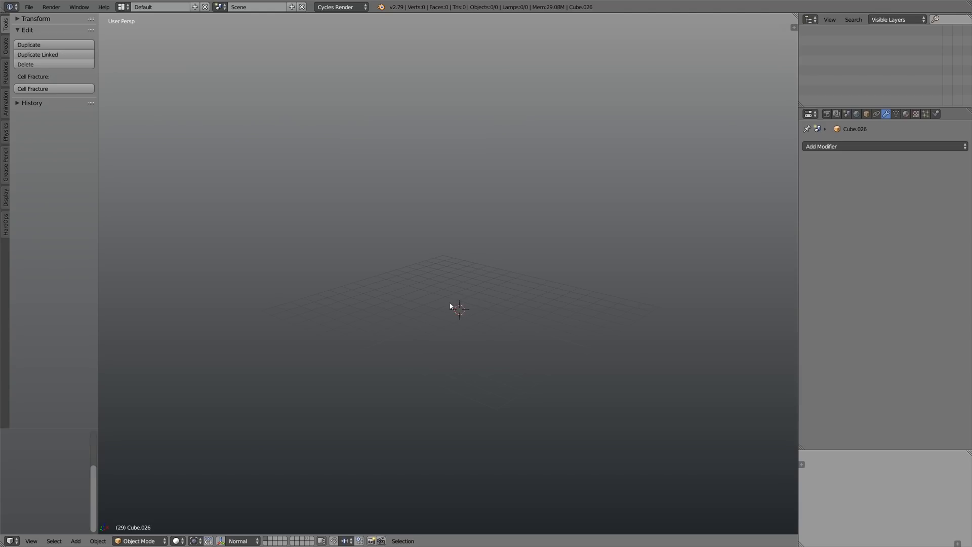
Step: Install the BoxCutter add-on from the file BoxCutter689(7).zip in the downloaded Box Cutter add-on folder
left_click(29, 7)
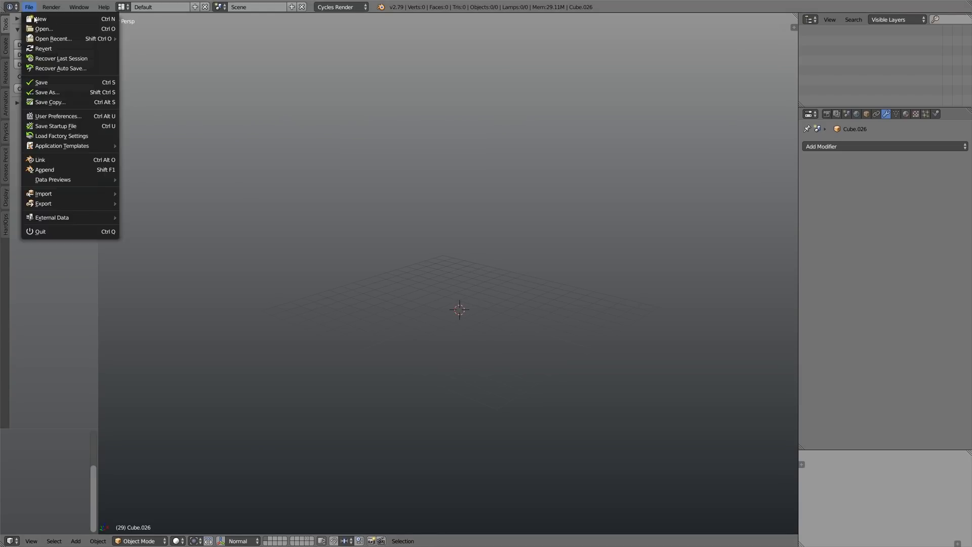
left_click(51, 116)
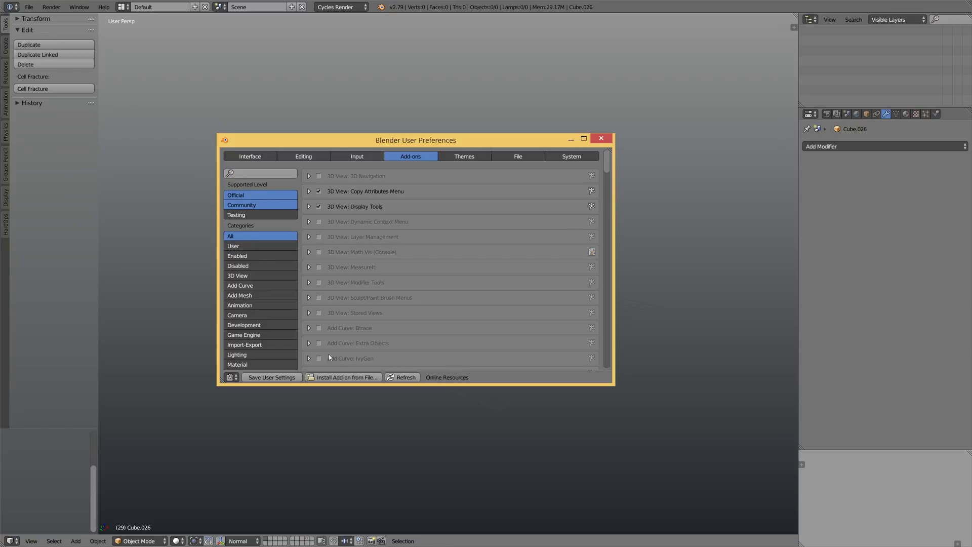
left_click(343, 378)
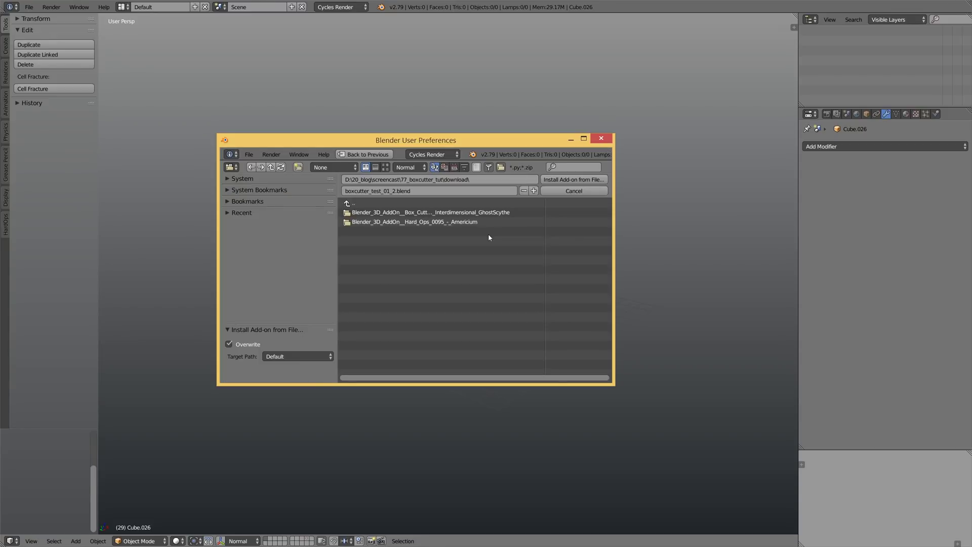
double_click(428, 212)
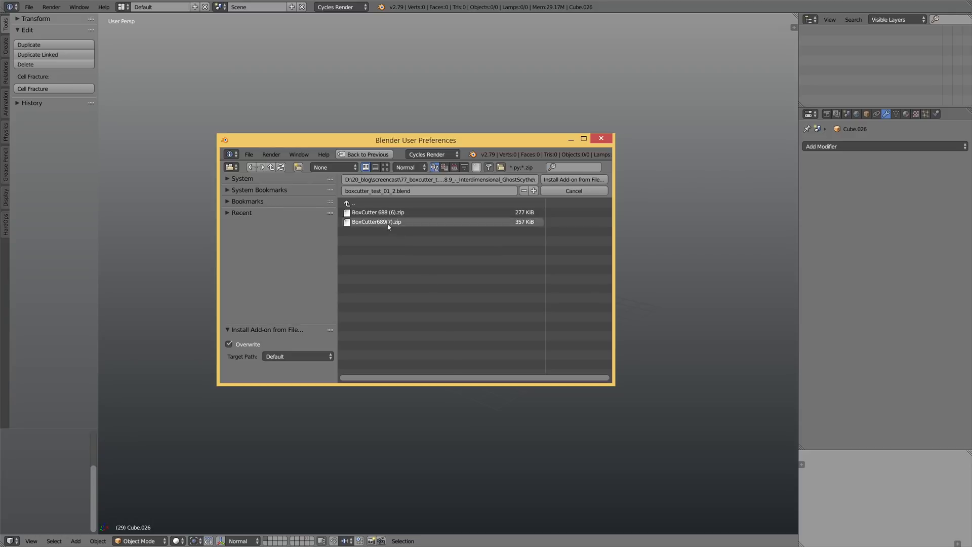
left_click(376, 222)
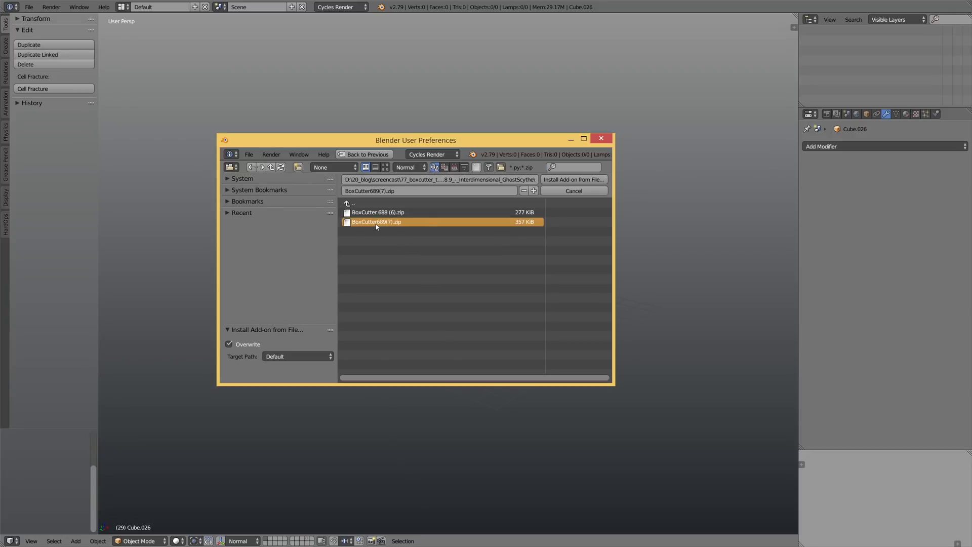
left_click(569, 181)
Step: Filter the add-on list by "box" and enable the Object: BoxCutter add-on
left_click(280, 174)
type("b")
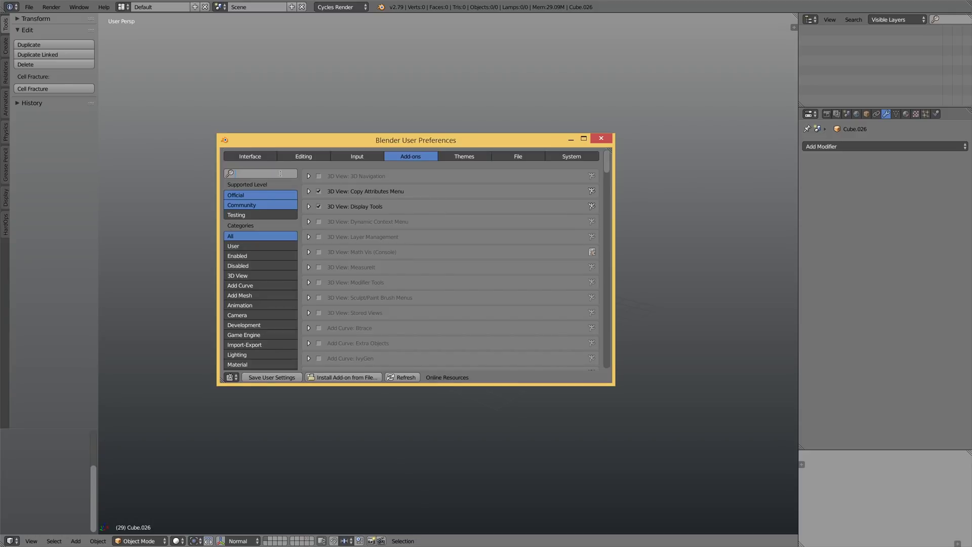
type("ox")
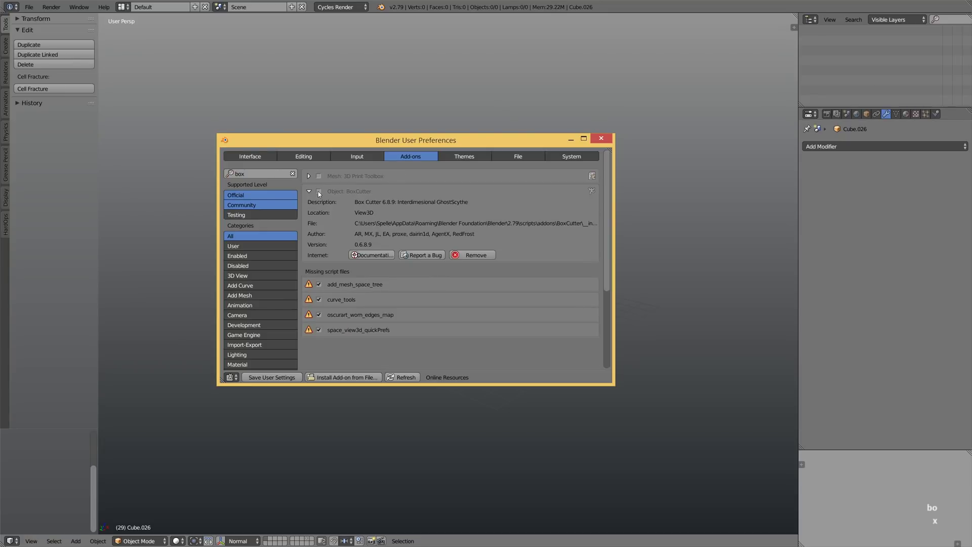
left_click(319, 192)
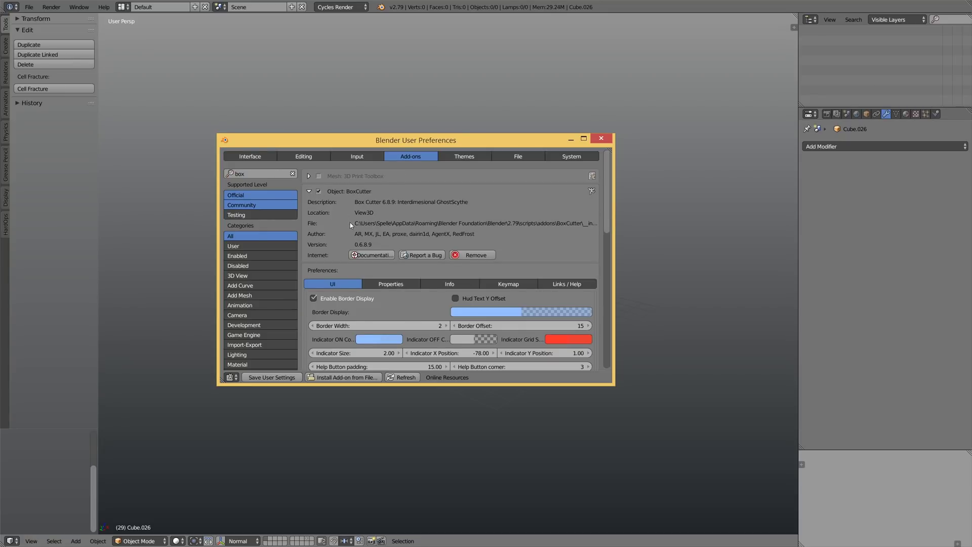
Step: Check the BoxCutter hotkeys in the add-on's keymap preferences, and close the user preferences
scroll(349, 228, "down", 1)
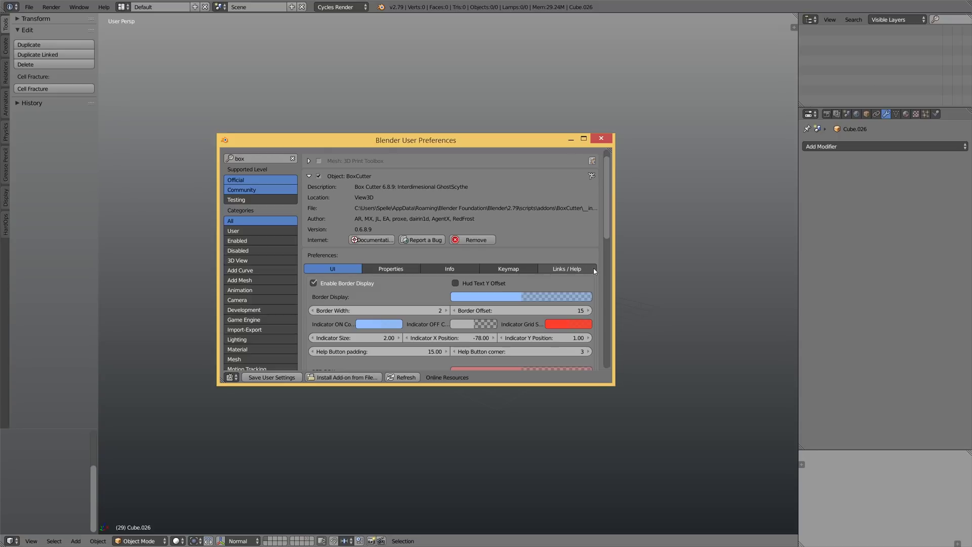
left_click(511, 270)
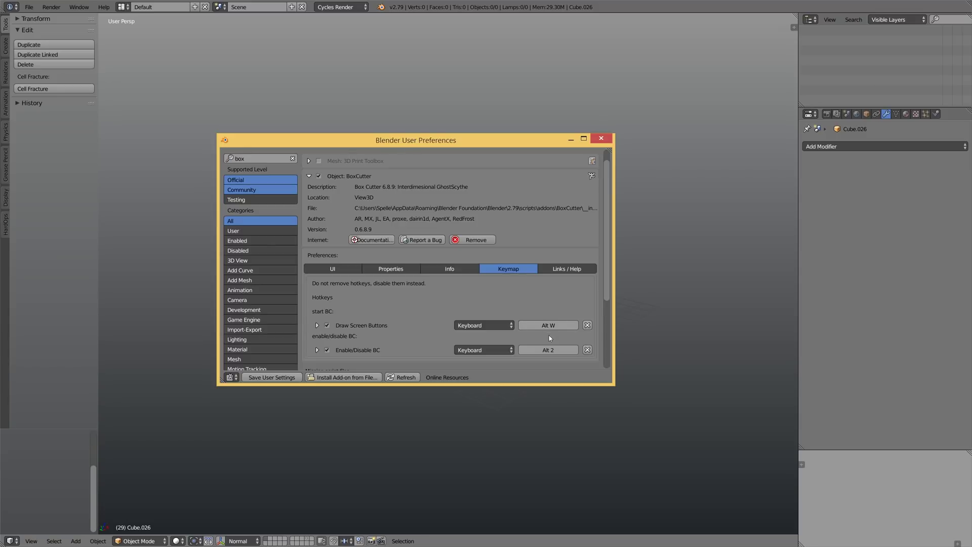
left_click(601, 138)
Step: Add a cube mesh to the empty scene
key("shift+a")
mouse_move(462, 298)
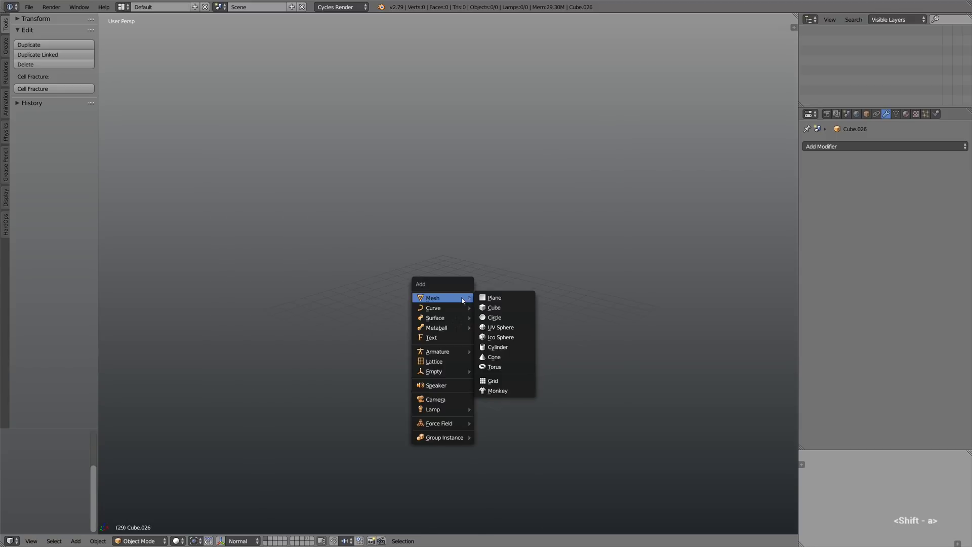
left_click(495, 308)
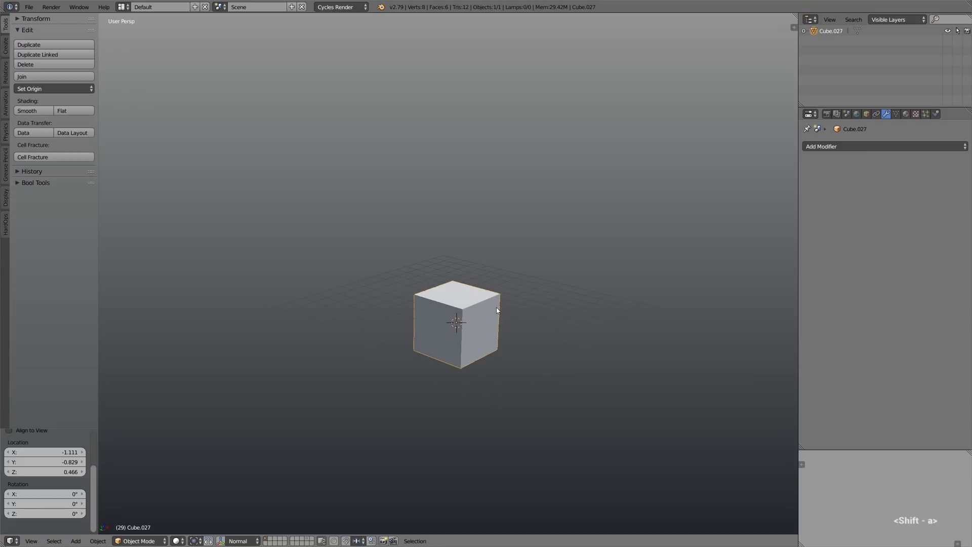
Step: Shade the cube smooth and enable Auto Smooth for its normals, and hide the tool shelf
left_click(37, 116)
left_click(896, 113)
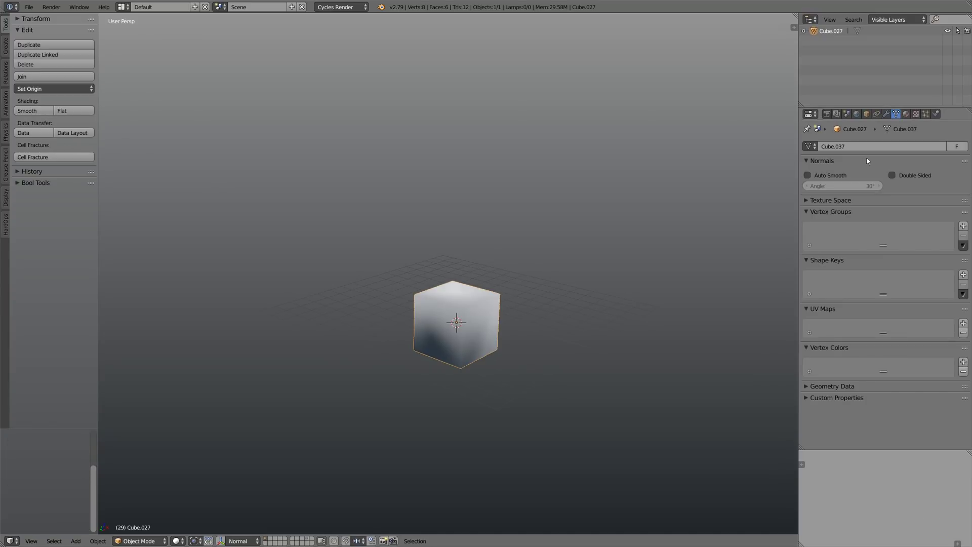
left_click(808, 175)
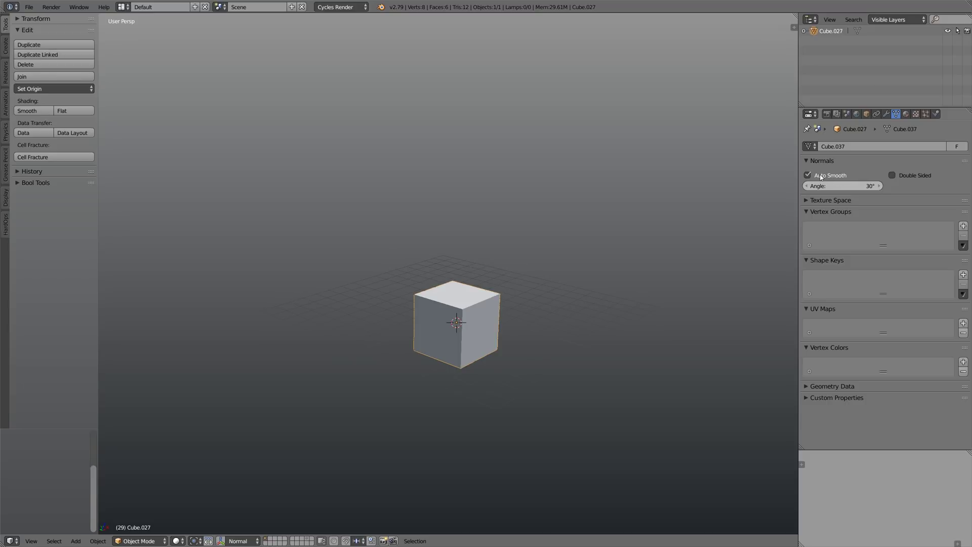
key("t")
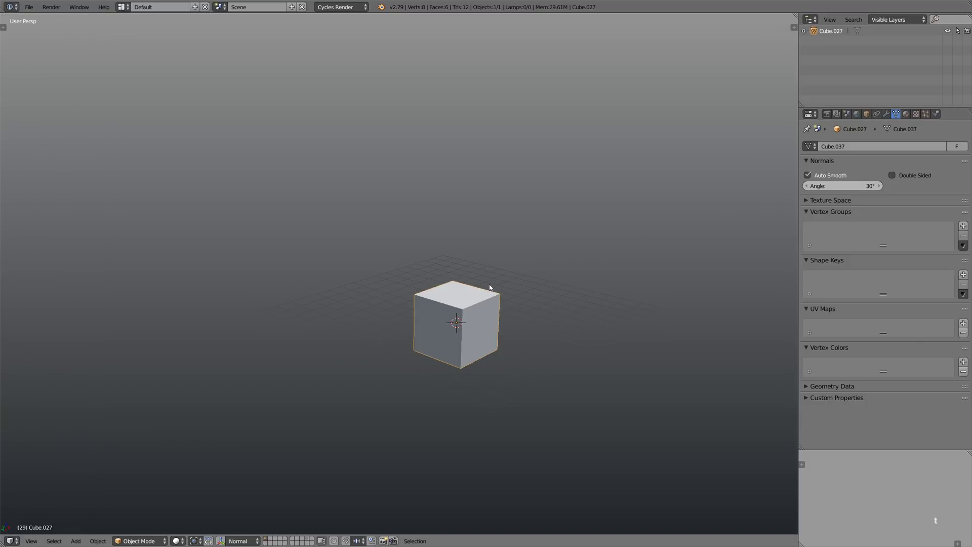
Step: Scale up the cube and move it upward above the 3D cursor
middle_click_drag(489, 284, 478, 281)
key("s")
left_click(497, 268)
key("g")
left_click(524, 241)
key("s")
left_click(592, 259)
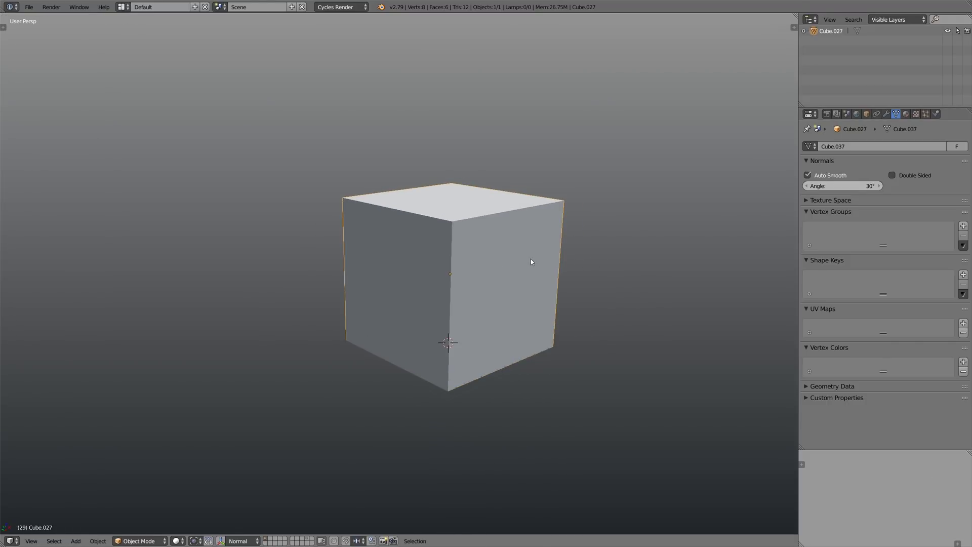
Step: Activate BoxCutter in the 3D view and expand its on-screen help
key("alt+2")
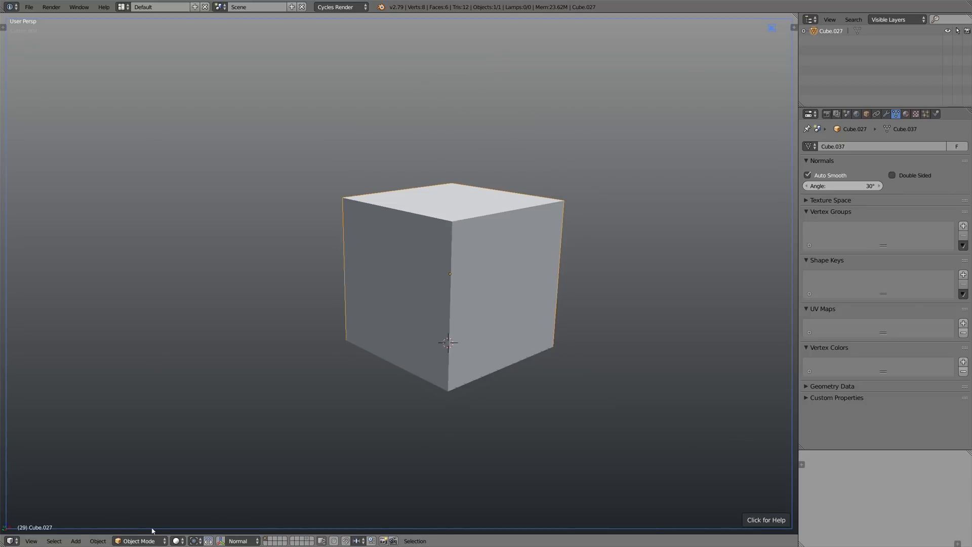
key("alt+2")
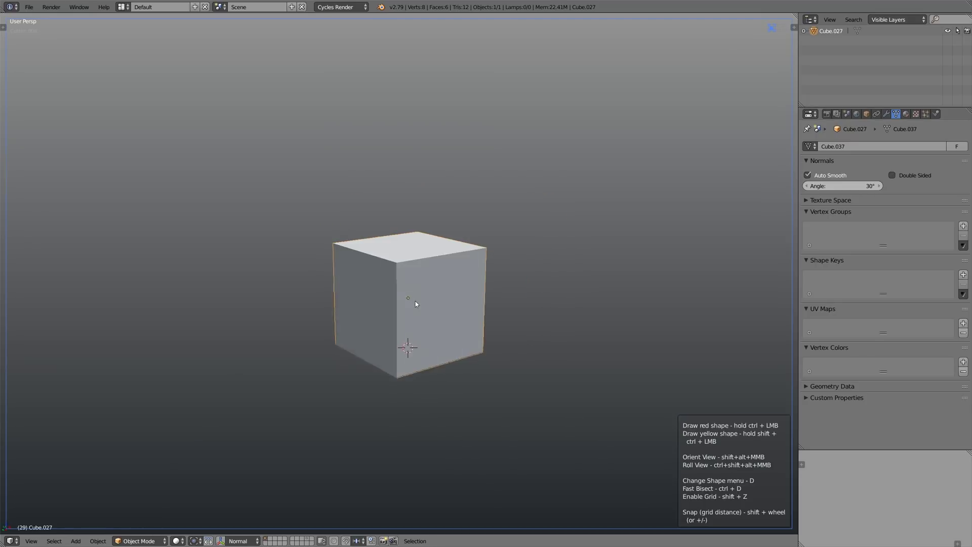
middle_click_drag(415, 302, 419, 304)
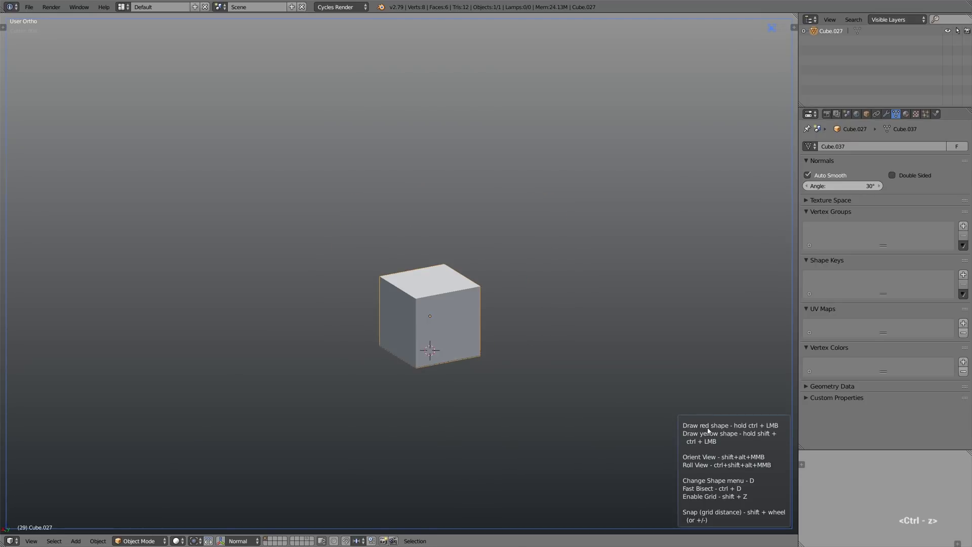
Step: Try a box cut through the middle of the cube's top edge, and undo the cut
middle_click_drag(485, 345, 384, 295)
left_click_drag(395, 274, 439, 289, "ctrl")
middle_click_drag(420, 286, 441, 305)
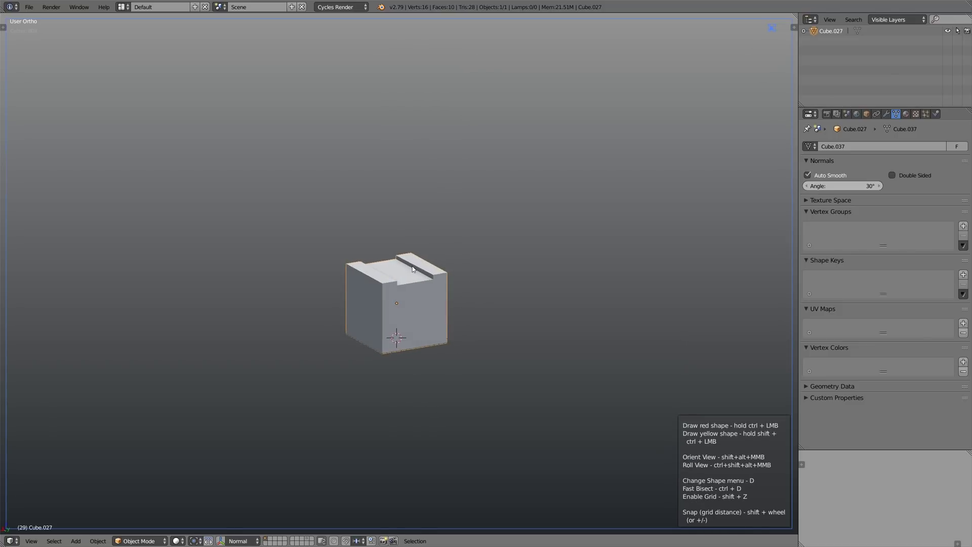
key("ctrl+z")
Step: Duplicate the cube, move the copy upward along the Z axis, and frame it in the view
scroll(406, 284, "down", 3)
key("shift+d")
key("z")
left_click(396, 166)
key("KP_Decimal")
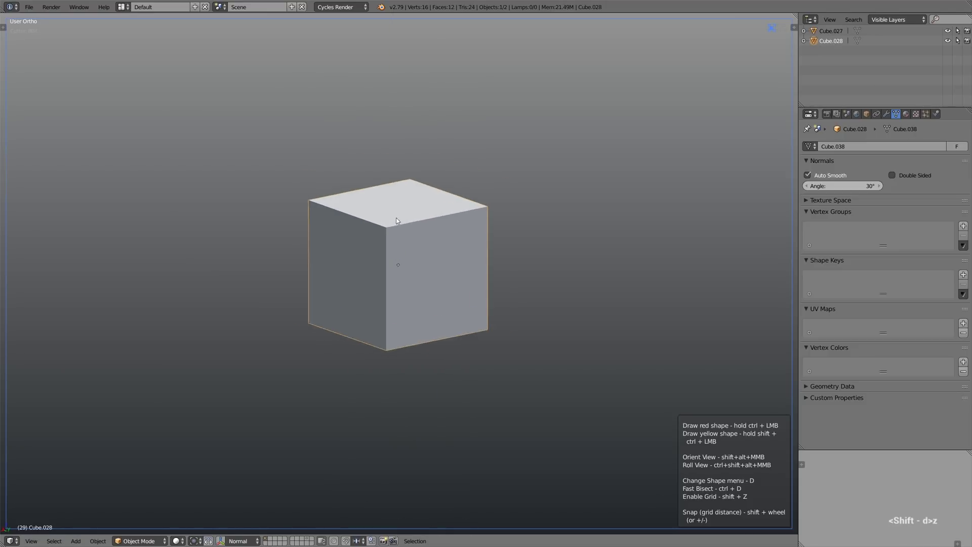
Step: Give the duplicated cube a Subdivision Surface modifier at view level 4 and apply it
key("ctrl+1")
key("ctrl+2")
key("ctrl+3")
key("ctrl+4")
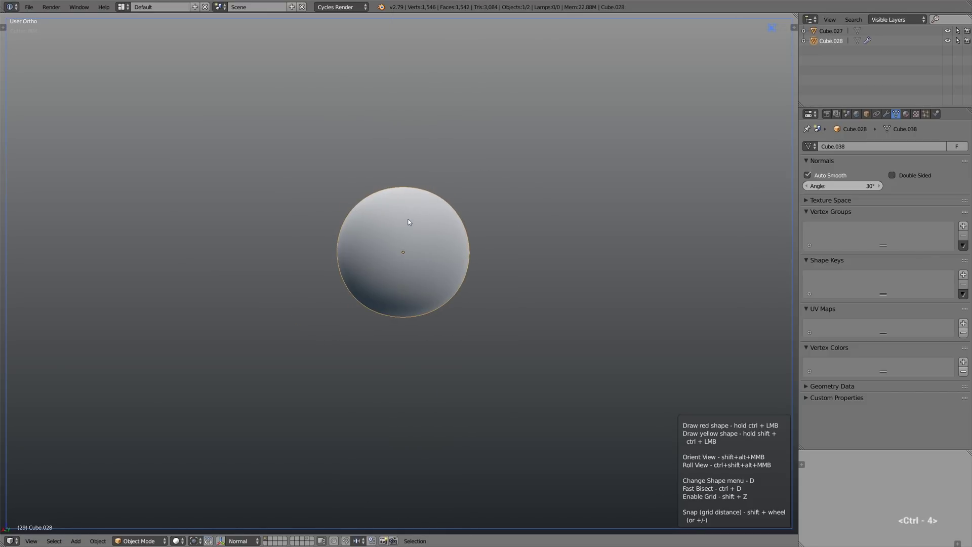
left_click(886, 114)
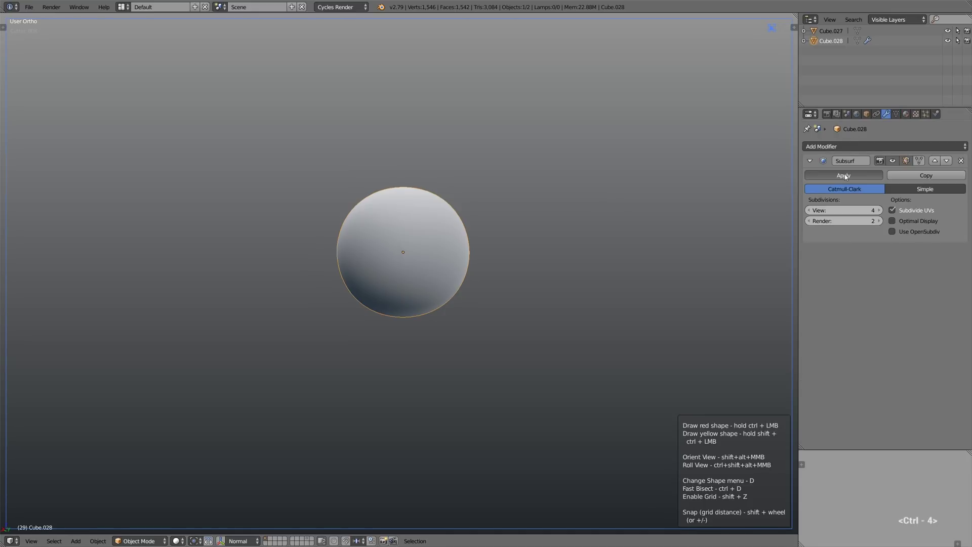
left_click(843, 175)
Step: In Edit Mode with vertex selection, pick a path of vertices running down the sphere's front and move it to form a long crease
key("Tab")
scroll(403, 265, "up", 2)
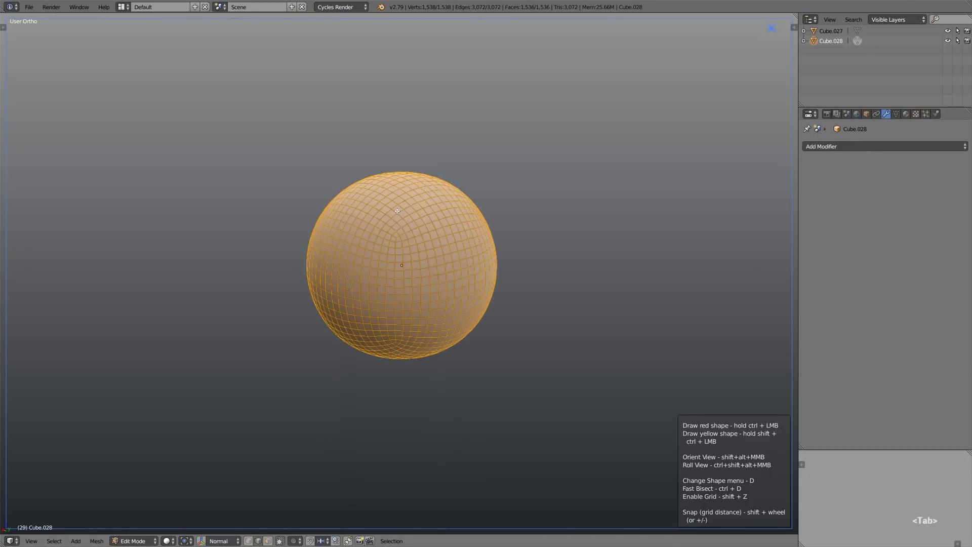
right_click(423, 213)
key("ctrl+Tab")
left_click(423, 219)
scroll(422, 220, "up", 1)
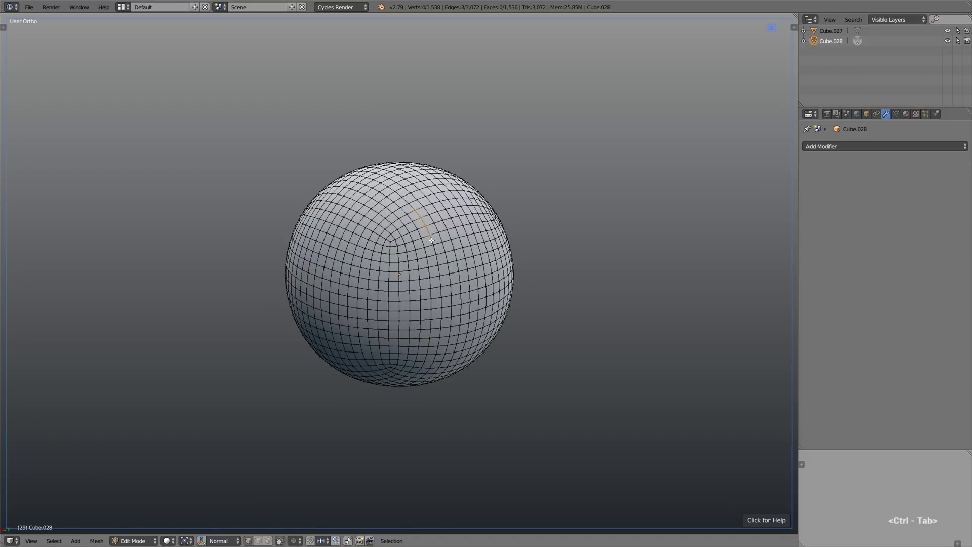
right_click(443, 309, "ctrl")
right_click(438, 339, "ctrl")
mouse_move(448, 303)
middle_mouse_down()
mouse_move(435, 324)
mouse_move(429, 304)
middle_mouse_up()
key("g")
left_click(445, 300)
Step: Adjust the crease by moving its vertices further, and return to Object Mode
key("g")
left_click(444, 308)
right_click(445, 308)
key("g")
left_click(436, 305)
key("Tab")
scroll(430, 306, "down", 2)
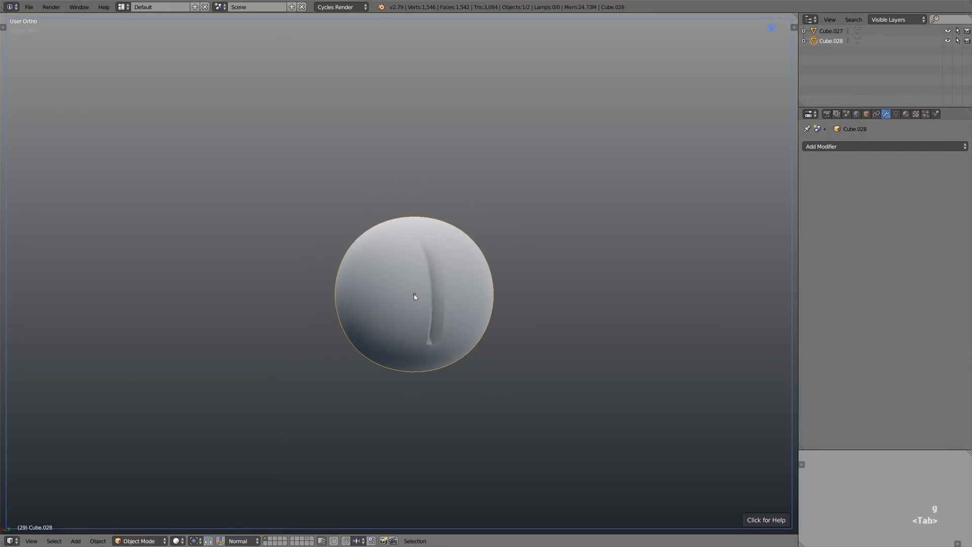
Step: Make a second, bent crease beside the first by selecting another vertex path on the sphere and moving it
key("Tab")
scroll(418, 310, "up", 2)
right_click(424, 302, "ctrl")
mouse_move(424, 302)
middle_mouse_down()
mouse_move(420, 267)
mouse_move(406, 303)
middle_mouse_up()
key("g")
left_click(409, 276)
key("Tab")
scroll(407, 303, "down", 2)
key("Tab")
key("Tab")
scroll(418, 284, "up", 2)
Step: Box-select the vertices of the sphere's top cap and flatten them by scaling along Z to about 0.44
key("Tab")
key("a")
middle_click_drag(416, 267, 351, 211)
key("b")
left_click_drag(321, 195, 489, 245)
key("s")
key("z")
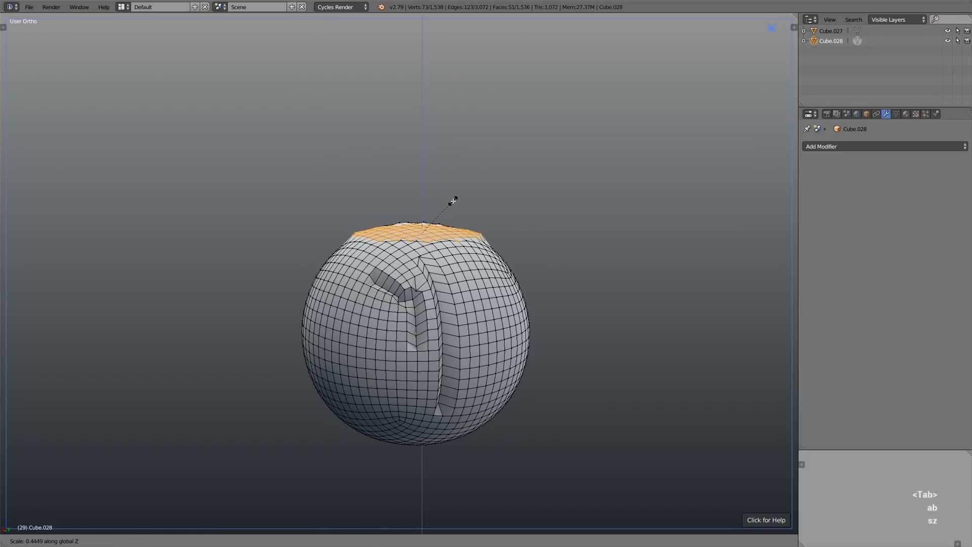
left_click(452, 204)
key("Tab")
Step: In Edit Mode, enable proportional editing, pull one vertex on the sphere's side outward, and return to Object Mode
scroll(458, 215, "down", 3)
key("Tab")
scroll(458, 215, "up", 1)
key("Tab")
key("Tab")
right_click(349, 334)
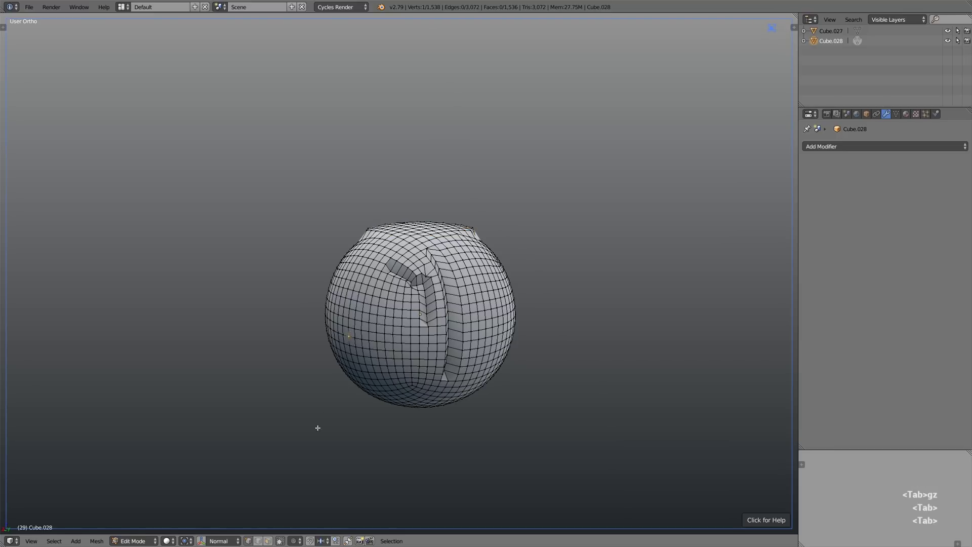
left_click(295, 544)
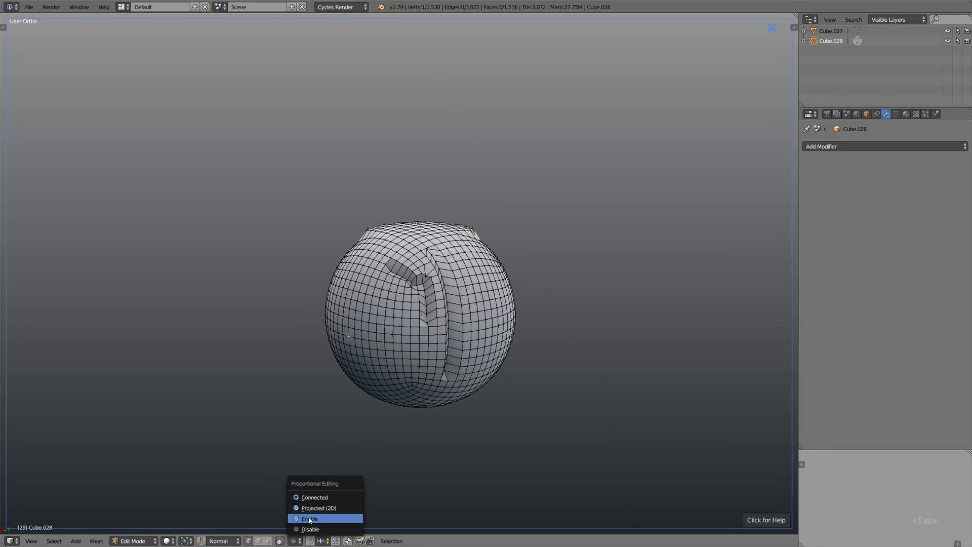
left_click(308, 518)
key("g")
left_click(384, 272)
key("Tab")
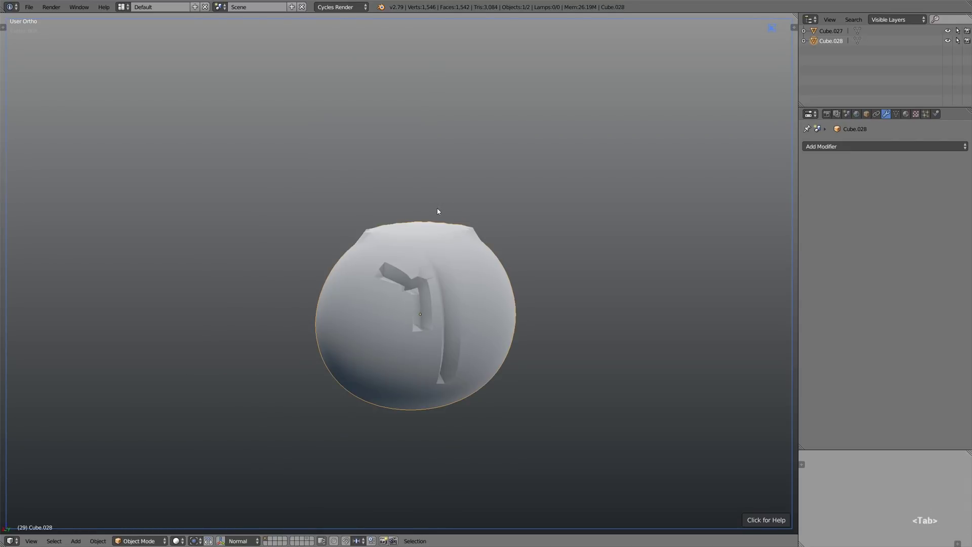
Step: Undo the vertex edits on the sphere and switch it to Sculpt Mode
key("ctrl+z")
key("ctrl+z")
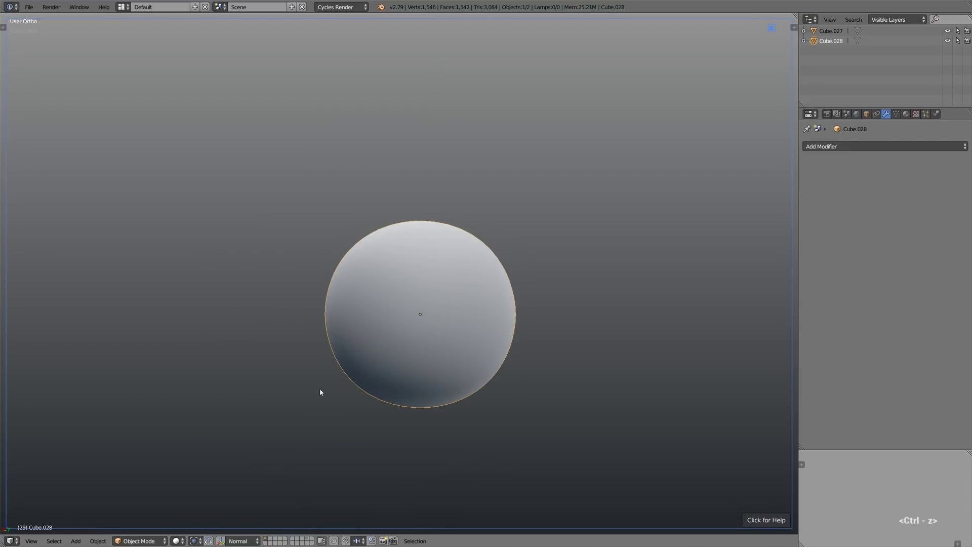
left_click(144, 540)
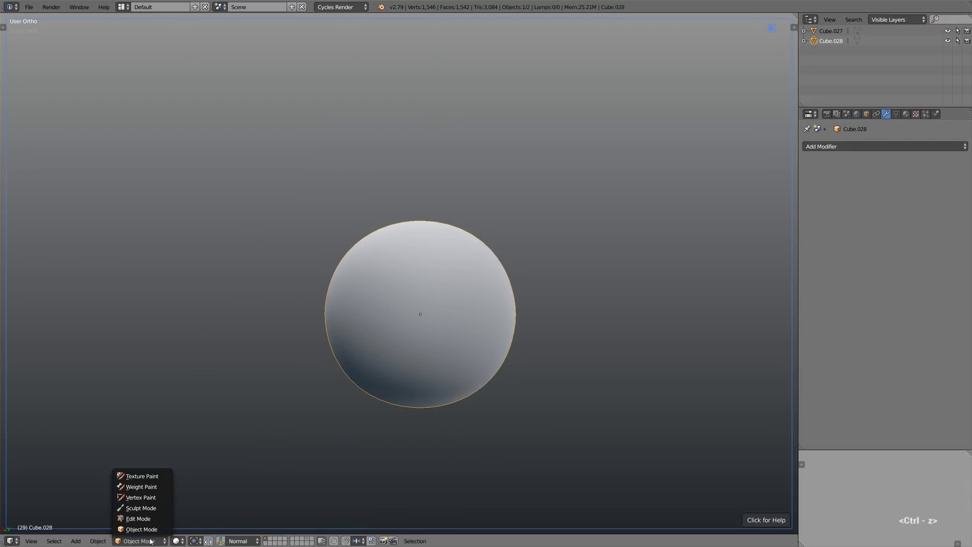
left_click(151, 508)
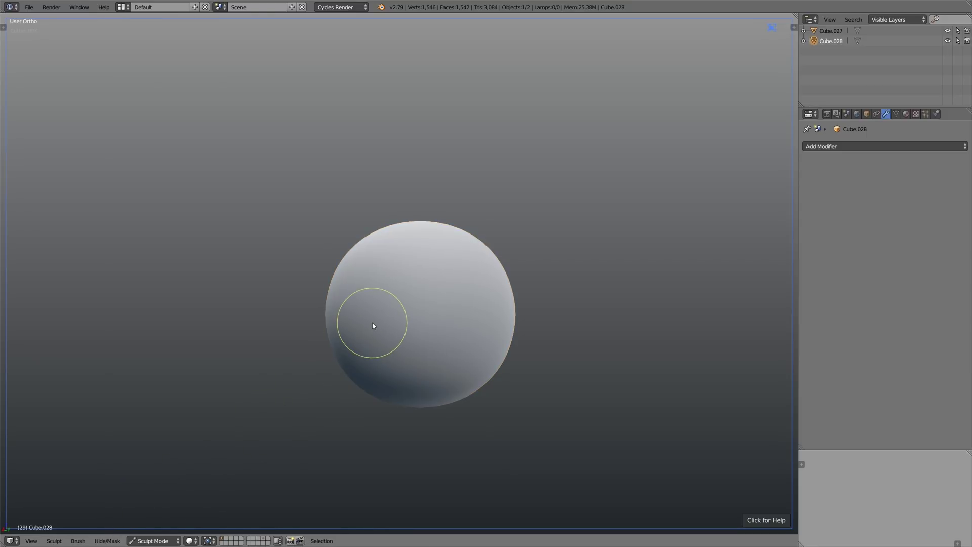
Step: Choose the Crease sculpt brush, reduce its radius to 28 px, and carve several grooves across the sphere's front
key("t")
left_click(53, 58)
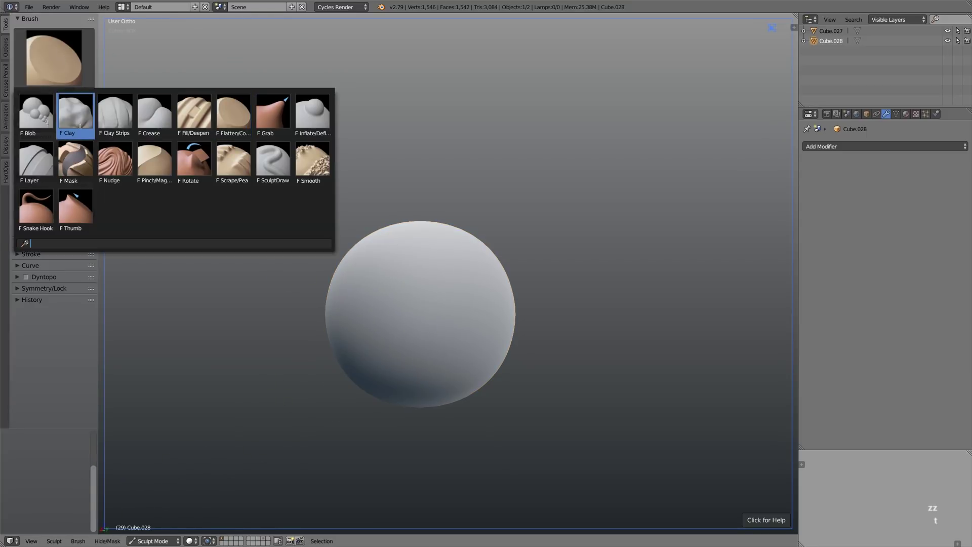
left_click(141, 122)
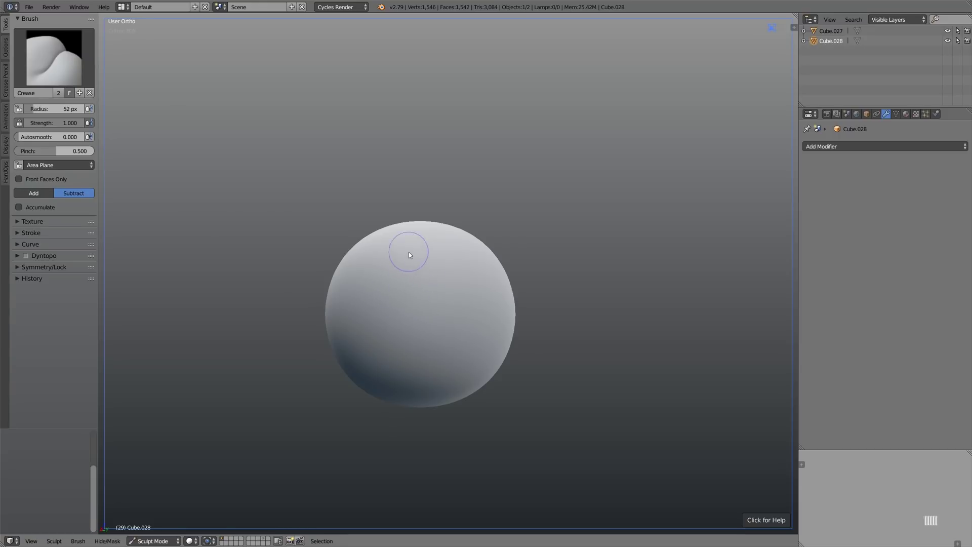
mouse_move(411, 255)
left_mouse_down()
mouse_move(439, 298)
mouse_move(445, 353)
left_mouse_up()
mouse_move(438, 318)
left_mouse_down()
mouse_move(397, 322)
mouse_move(362, 267)
mouse_move(425, 323)
mouse_move(363, 272)
left_mouse_up()
left_click_drag(415, 254, 439, 343)
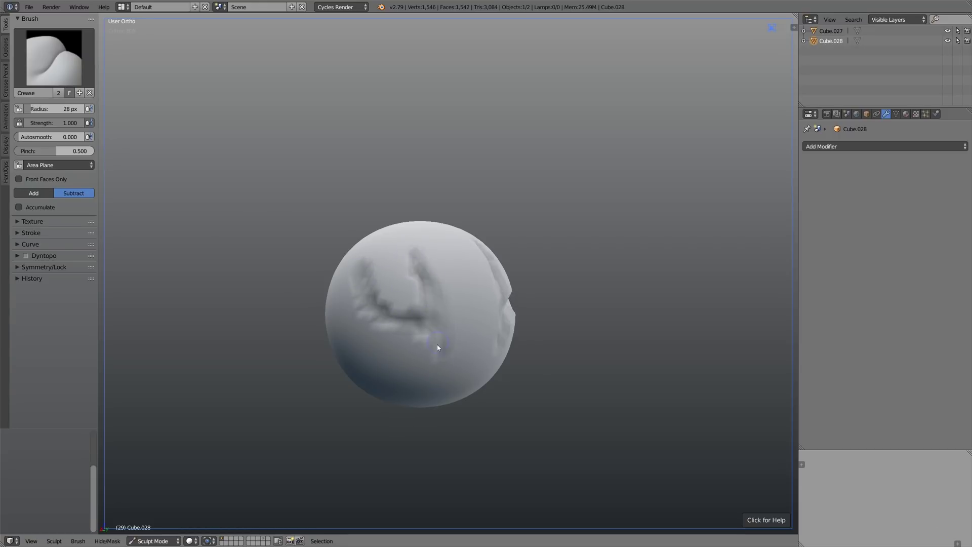
middle_click_drag(439, 343, 417, 306)
left_click_drag(429, 264, 442, 400)
middle_click_drag(442, 400, 437, 367)
mouse_move(423, 411)
left_mouse_down()
mouse_move(450, 423)
mouse_move(438, 407)
left_mouse_up()
mouse_move(440, 325)
middle_mouse_down()
mouse_move(444, 361)
mouse_move(436, 320)
mouse_move(499, 321)
middle_mouse_up()
scroll(444, 360, "down", 2)
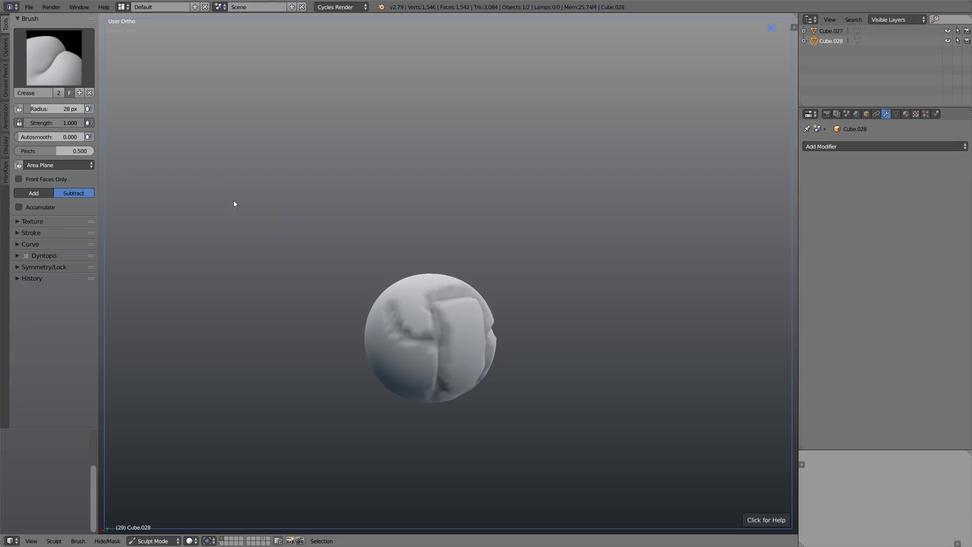
Step: Choose the Grab brush, set its radius to 157 px, and pull the sphere's side and upper surface outward
left_click(53, 57)
left_click(233, 116)
key("f")
left_click(526, 284)
left_click_drag(386, 350, 366, 340)
left_click_drag(395, 315, 395, 278)
left_click_drag(402, 372, 373, 363, "shift")
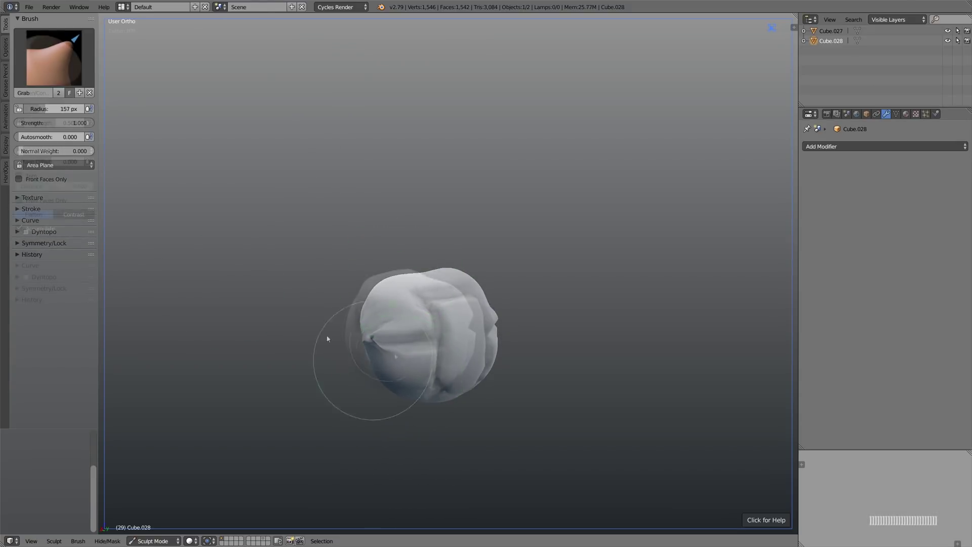
middle_click_drag(328, 339, 346, 340)
Step: Choose the Flatten/Contrast brush, flatten the sphere's bulging side, and return to Object Mode
left_click(54, 57)
left_click(234, 117)
mouse_move(369, 365)
left_mouse_down()
mouse_move(386, 312)
mouse_move(391, 344)
left_mouse_up()
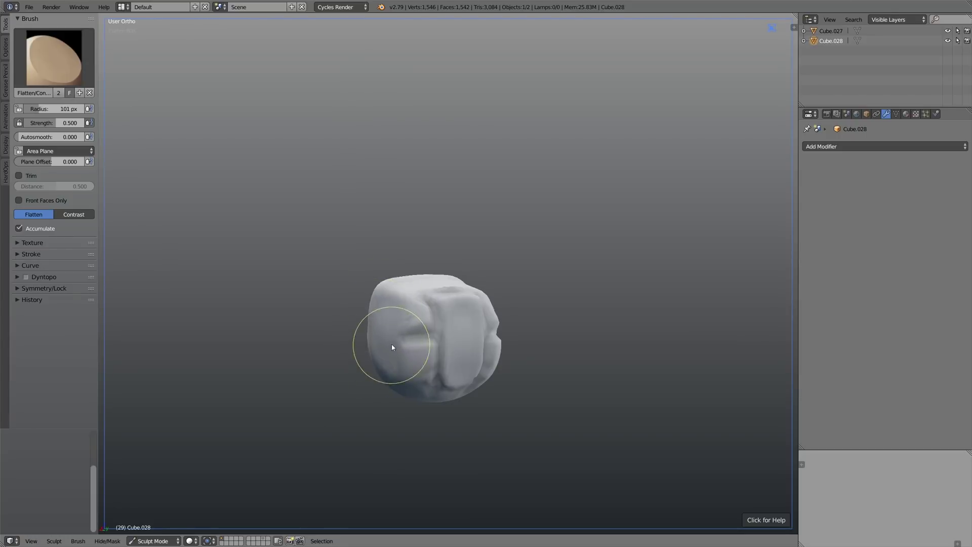
scroll(392, 347, "down", 3)
scroll(410, 352, "up", 3)
left_click(152, 541)
left_click(147, 529)
scroll(448, 348, "down", 1)
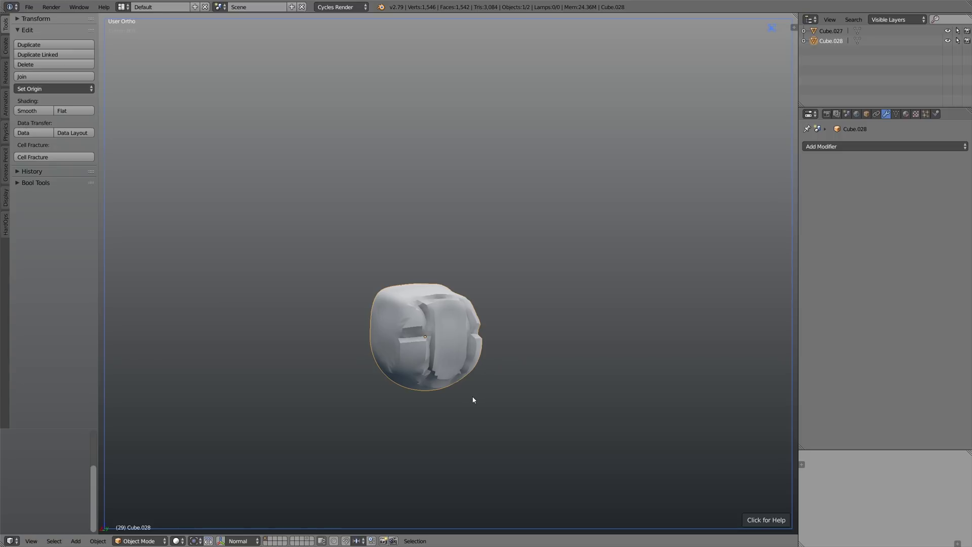
Step: Delete the sculpted sphere and select the cube below it
middle_click_drag(471, 388, 496, 55, "shift")
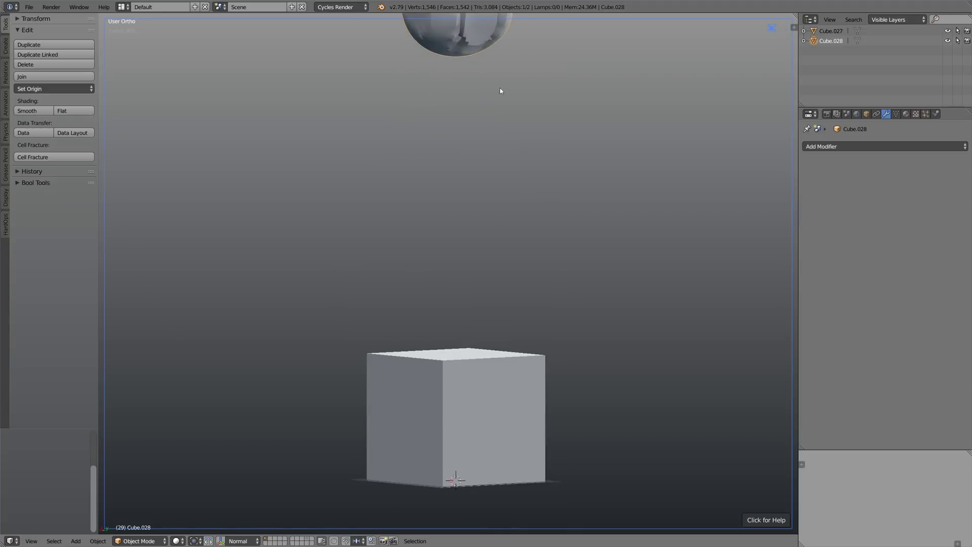
middle_click_drag(506, 313, 476, 241, "shift")
key("x")
left_click(476, 240)
middle_click_drag(459, 273, 446, 293)
right_click(447, 296)
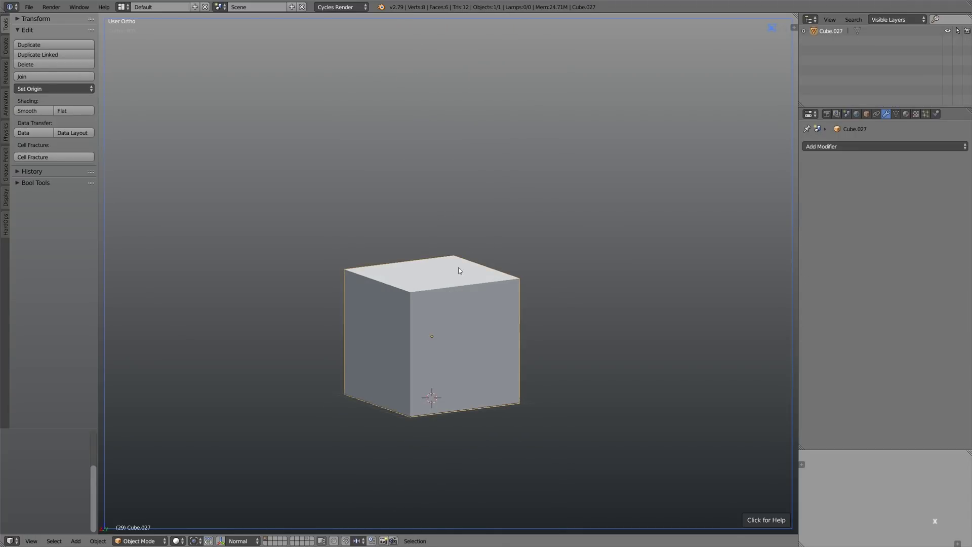
Step: Add a new mesh cube and snap it to the 3D cursor
key("shift+a")
mouse_move(458, 259)
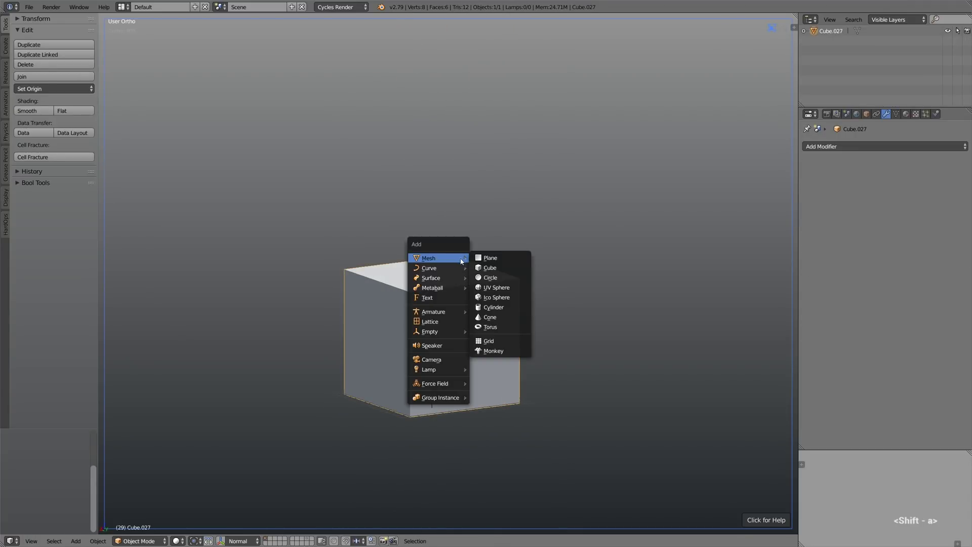
left_click(489, 268)
key("shift+s")
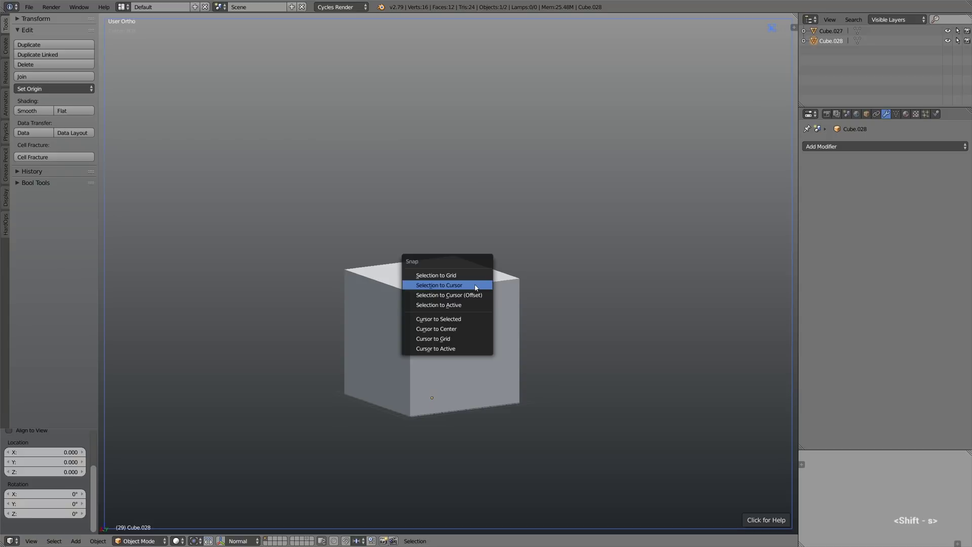
left_click(476, 286)
Step: Fit the new cube over the base cube's upper front edge by scaling and moving it, stretching it about 2.33 along X
key("s")
left_click(527, 267)
key("g")
left_click(513, 268)
middle_click_drag(512, 267, 471, 263)
key("s")
key("x")
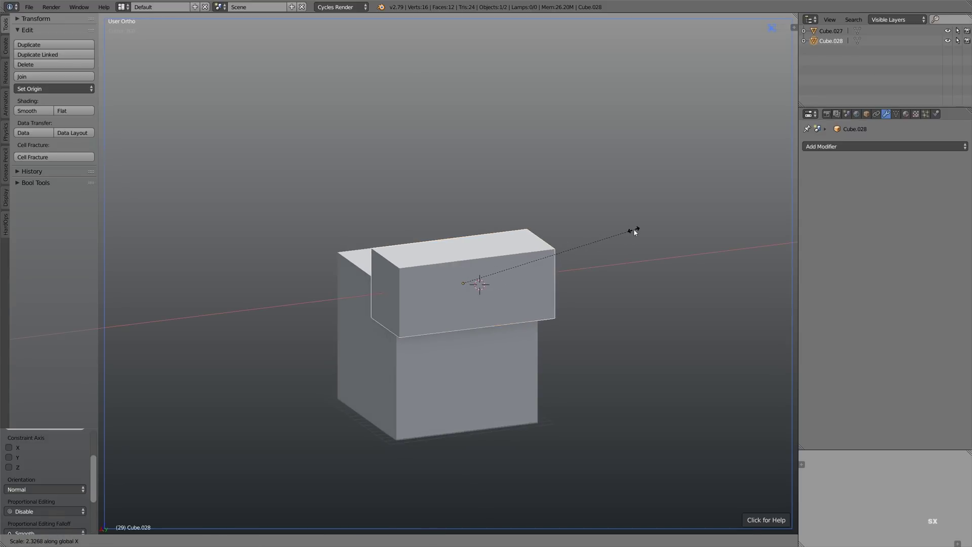
left_click(633, 231)
Step: Add the base cube to the selection and subtract the small box from it with a Bool Tools Difference
middle_click_drag(454, 303, 460, 305)
right_click(462, 349, "shift")
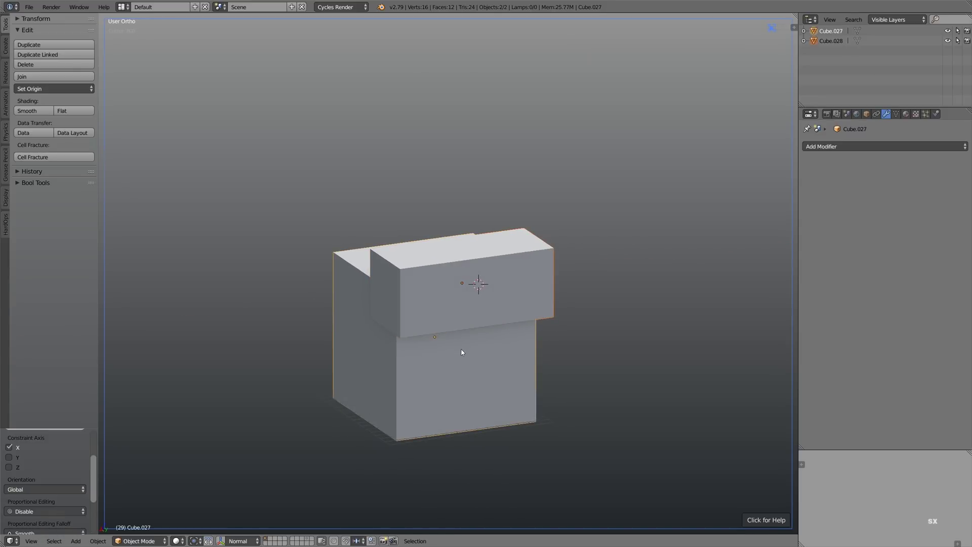
key("ctrl+minus")
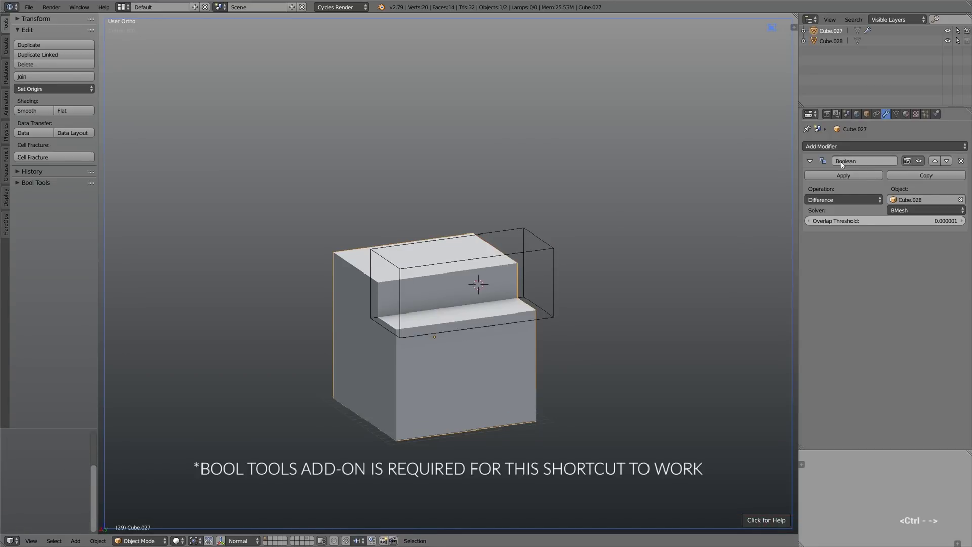
Step: Test the cut by moving the cutter box along Z, and apply the base cube's Boolean modifier
right_click(538, 268)
key("g")
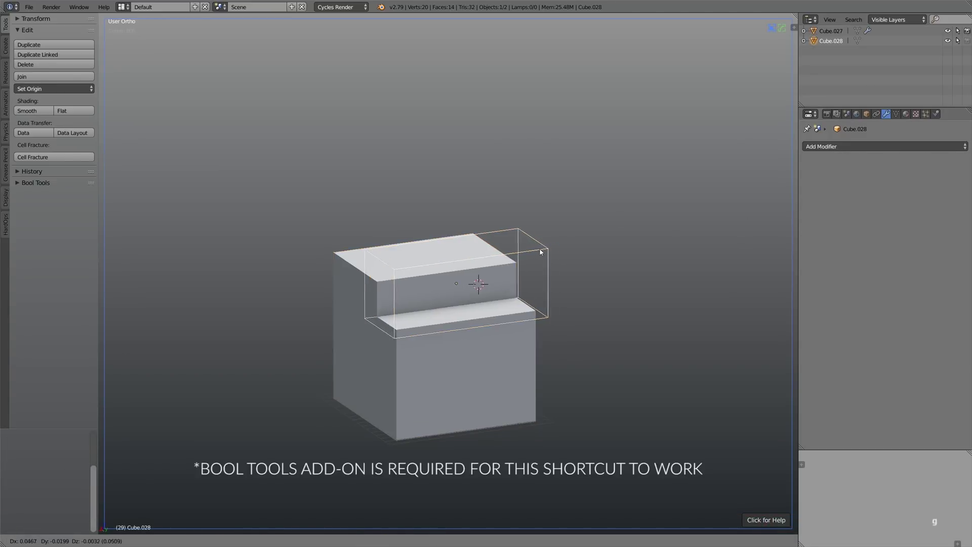
key("z")
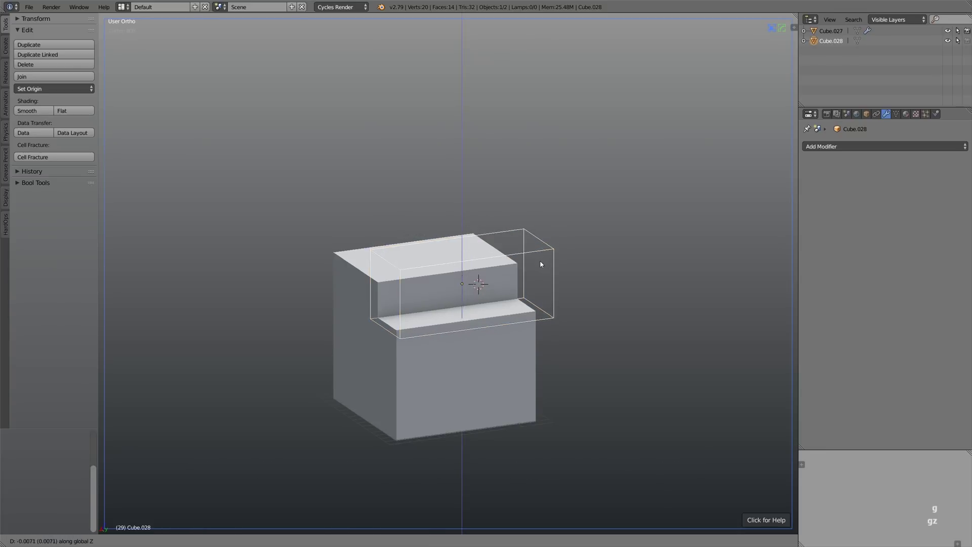
left_click(540, 261)
right_click(506, 283)
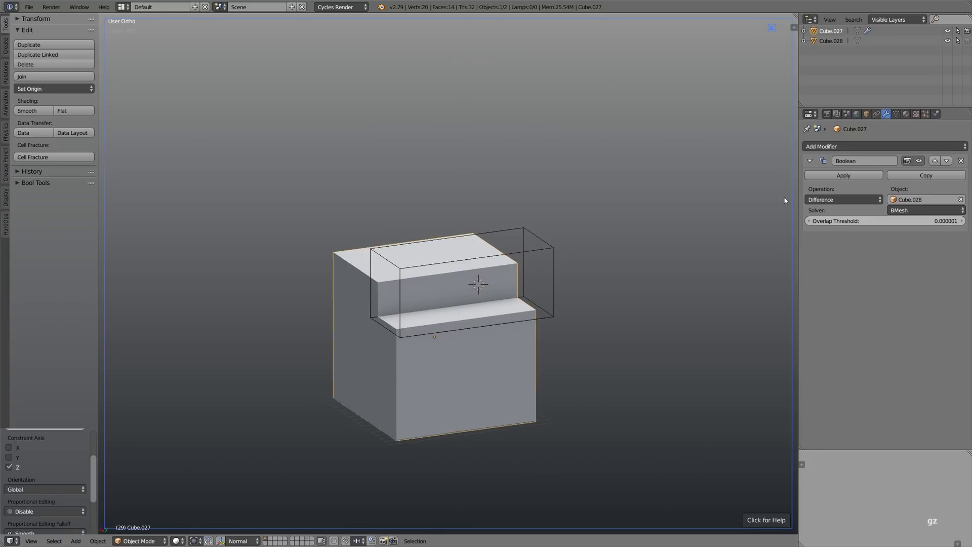
left_click(844, 174)
Step: Move the cutter box along Y over the notched cube and raise it along Z
right_click(547, 262)
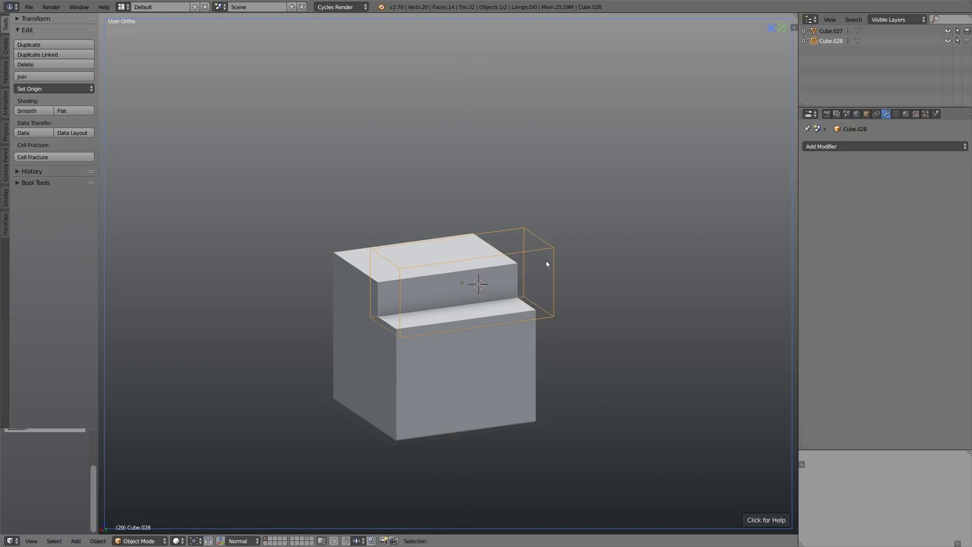
key("g")
key("y")
left_click(469, 282)
key("g")
key("z")
left_click(473, 252)
Step: Stretch the cutter box along Y and shift it along Y until it spans the whole top of the notched cube
middle_click_drag(473, 248, 569, 268)
key("s")
key("x")
key("y")
left_click(683, 278)
key("g")
key("y")
left_click(636, 278)
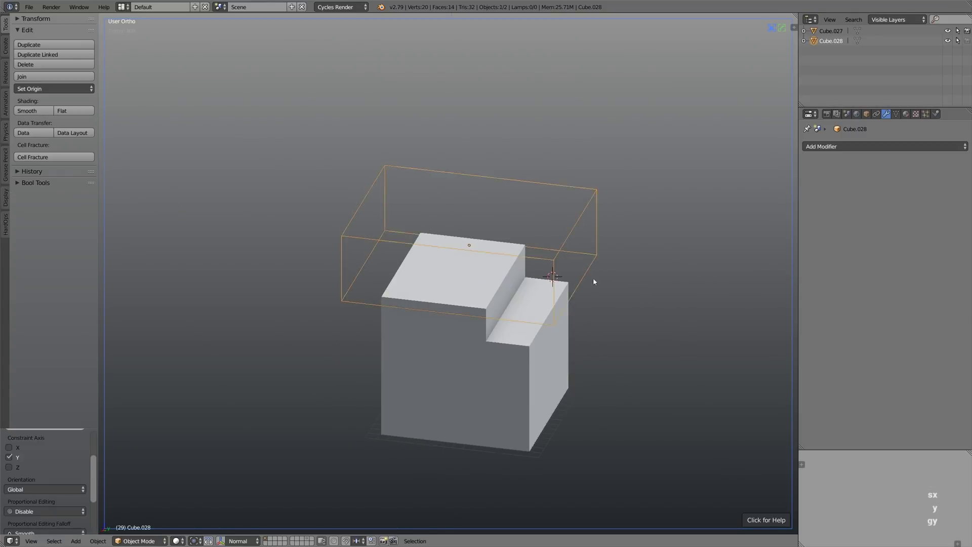
Step: Subtract the wide box from the notched cube with a Boolean Difference and move the box along Z to adjust the cut depth
right_click(504, 284, "shift")
key("ctrl+minus")
middle_click_drag(493, 284, 551, 291)
right_click(541, 278)
key("g")
key("z")
left_click(543, 283)
Step: Duplicate the notched cube in place and set the copy's Boolean operation to Intersect
right_click(503, 289)
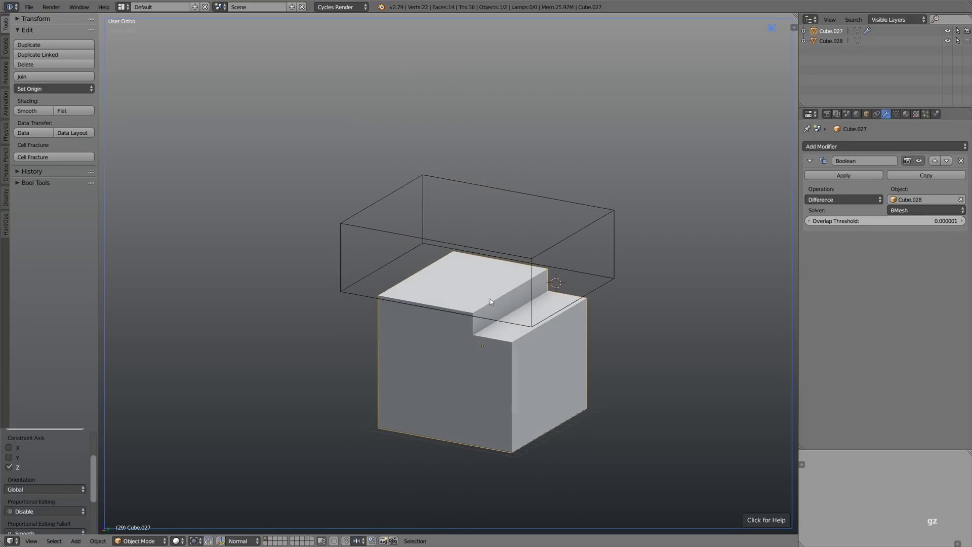
key("shift+d")
right_click(551, 291)
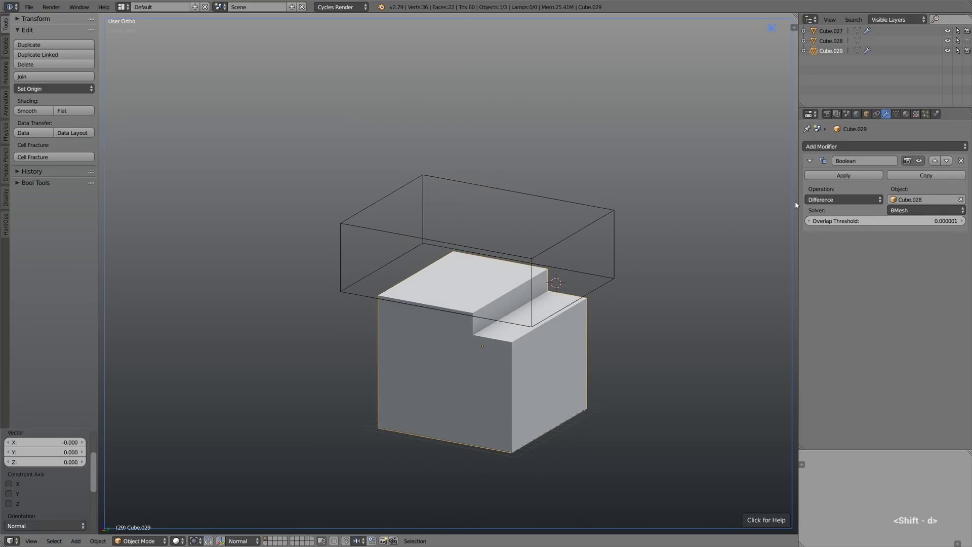
left_click(811, 201)
left_click(819, 189)
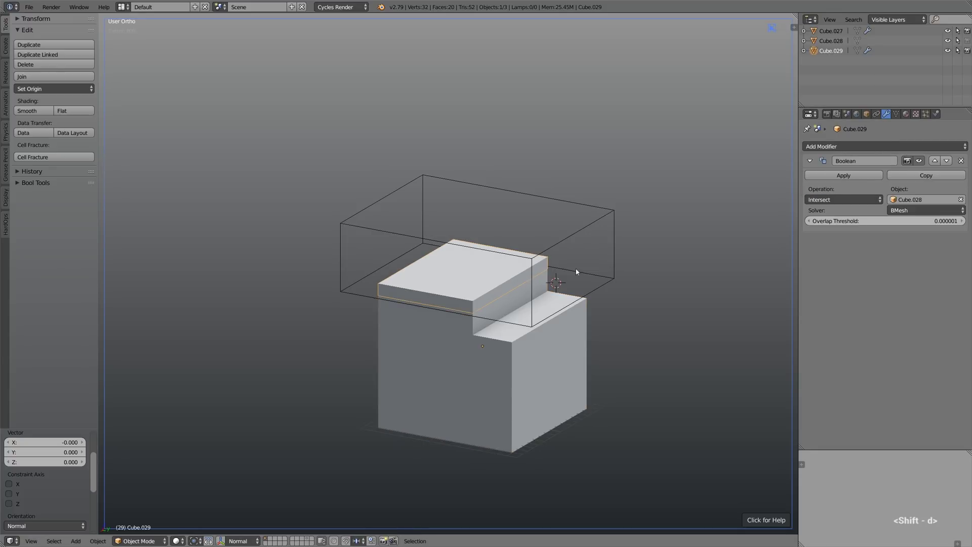
Step: Apply the Boolean modifiers on both the intersected copy and the notched base cube
left_click(834, 176)
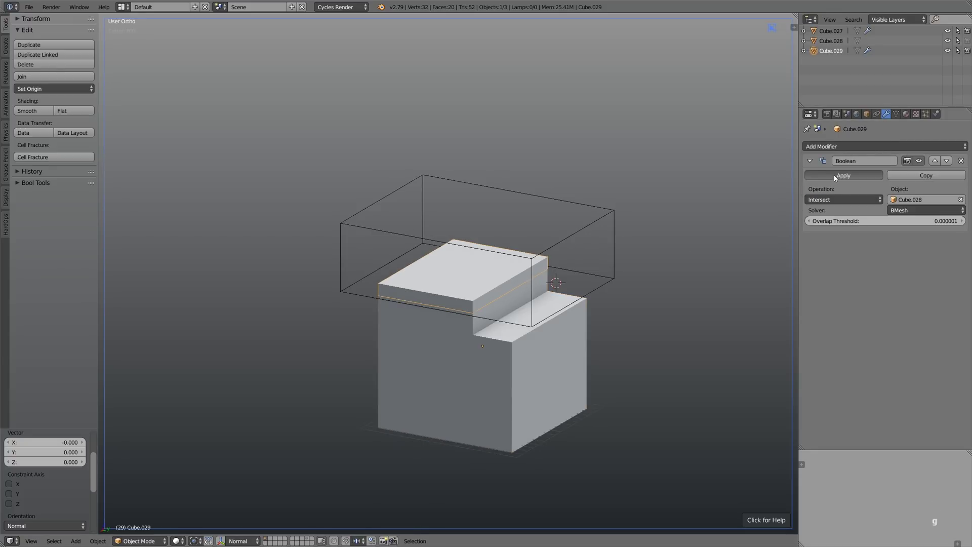
right_click(574, 364)
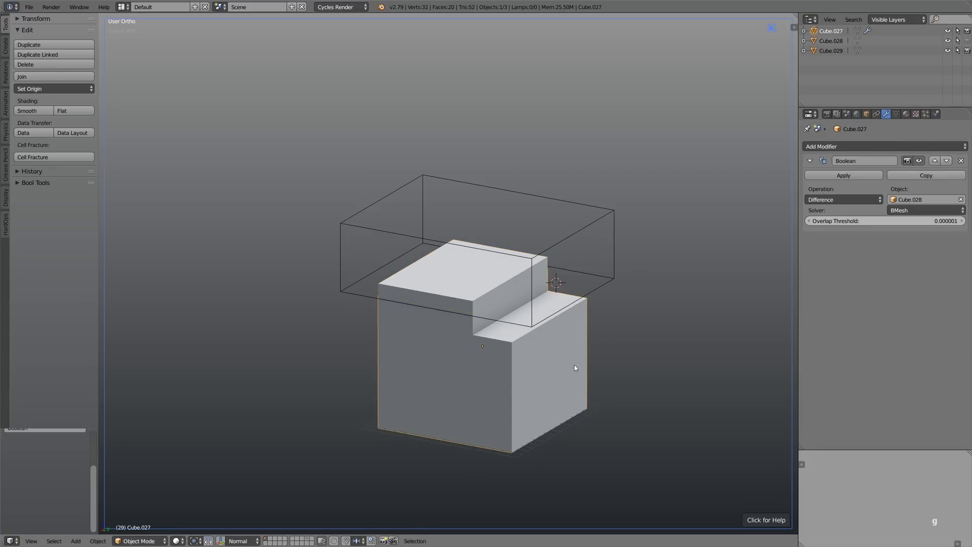
left_click(832, 178)
Step: Select the sliced-off top slab and move it along Z to separate it slightly from the base
right_click(484, 291)
key("g")
key("z")
left_click(477, 283)
key("g")
key("z")
left_click(473, 287)
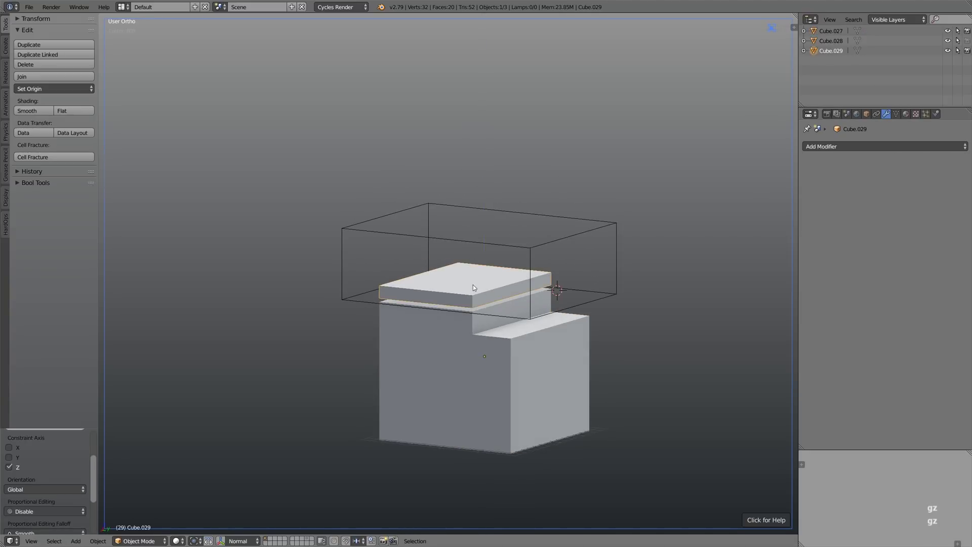
middle_click_drag(521, 265, 511, 271)
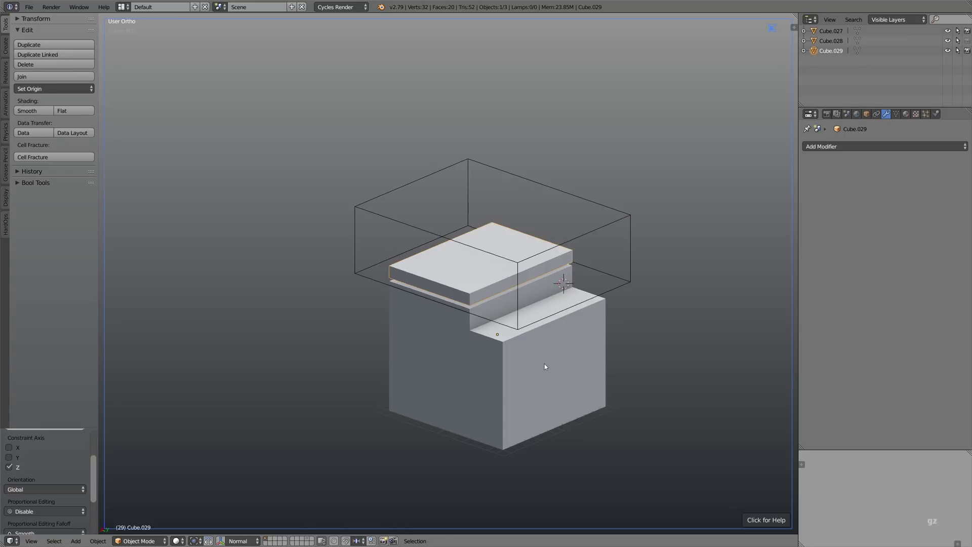
Step: Undo the Boolean slicing of the cube and delete the cutter box
key("ctrl+z")
key("ctrl+z")
key("ctrl+z")
key("ctrl+z")
key("ctrl+z")
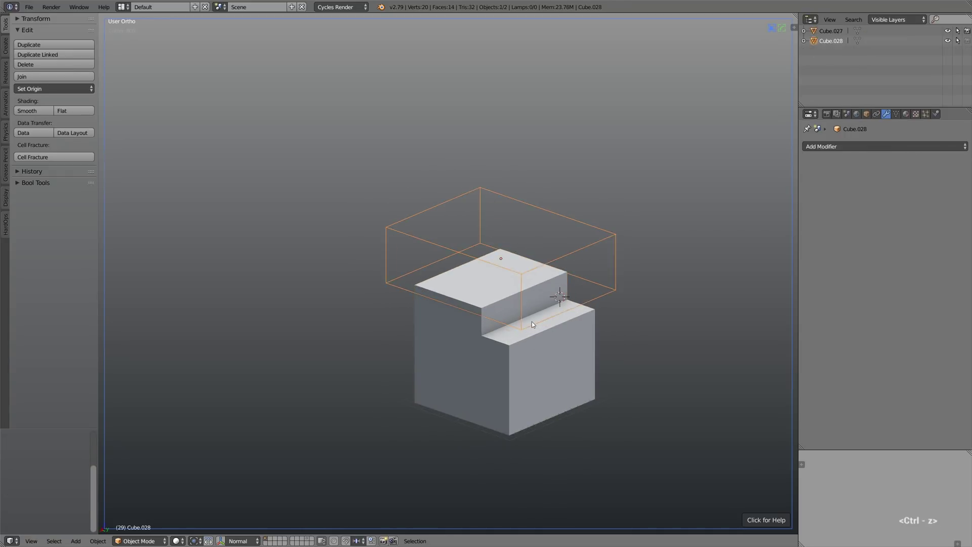
key("x")
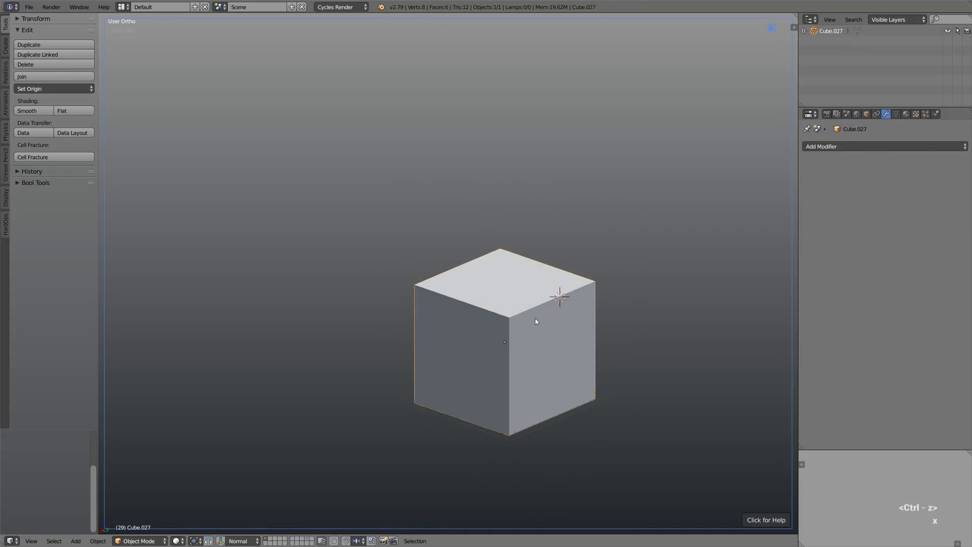
Step: Show BoxCutter's shortcut help and orient the view straight onto a side face of the cube
left_click(766, 520)
mouse_move(544, 362)
middle_mouse_down()
mouse_move(518, 349)
mouse_move(518, 325)
mouse_move(521, 351)
mouse_move(534, 352)
middle_mouse_up()
middle_click(532, 334, "alt+shift")
middle_click(409, 338, "alt+shift")
middle_click_drag(447, 324, 517, 278, "shift")
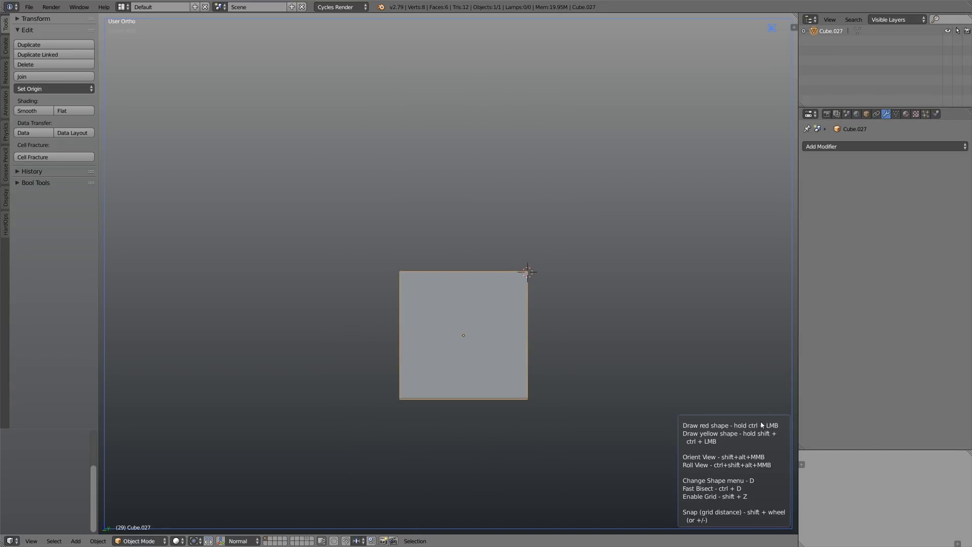
Step: Cut a small rectangular notch from the cube's upper corner and slice off a thin slab along its top with BoxCutter
left_click_drag(503, 260, 534, 285, "ctrl")
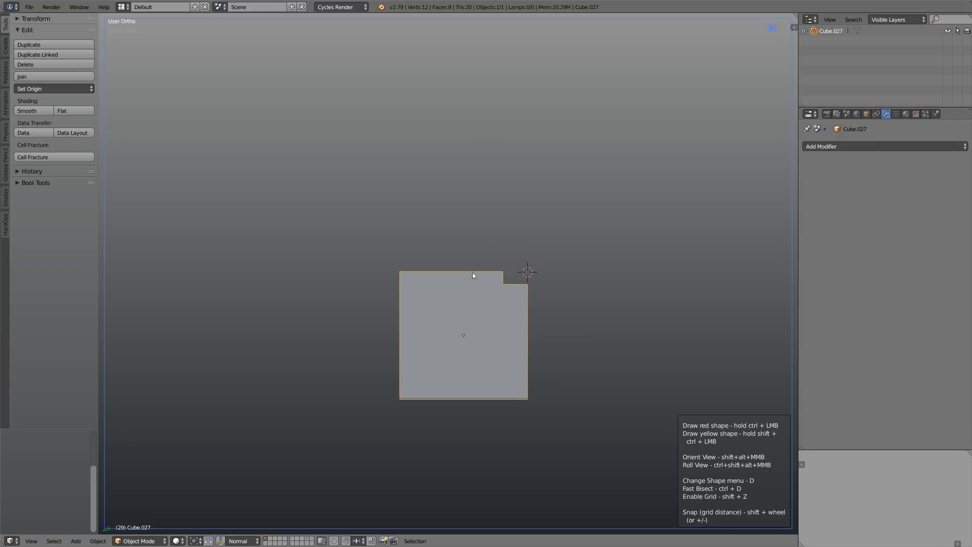
mouse_move(377, 254)
left_mouse_down("ctrl")
mouse_move(404, 271)
mouse_move(525, 282)
left_mouse_up("ctrl")
left_click_drag(381, 252, 517, 281, "ctrl")
mouse_move(517, 282)
middle_mouse_down()
mouse_move(497, 275)
mouse_move(516, 271)
middle_mouse_up()
Step: Move the sliced top slab slightly up along Z to separate it from the base
key("g")
key("z")
left_click(512, 274)
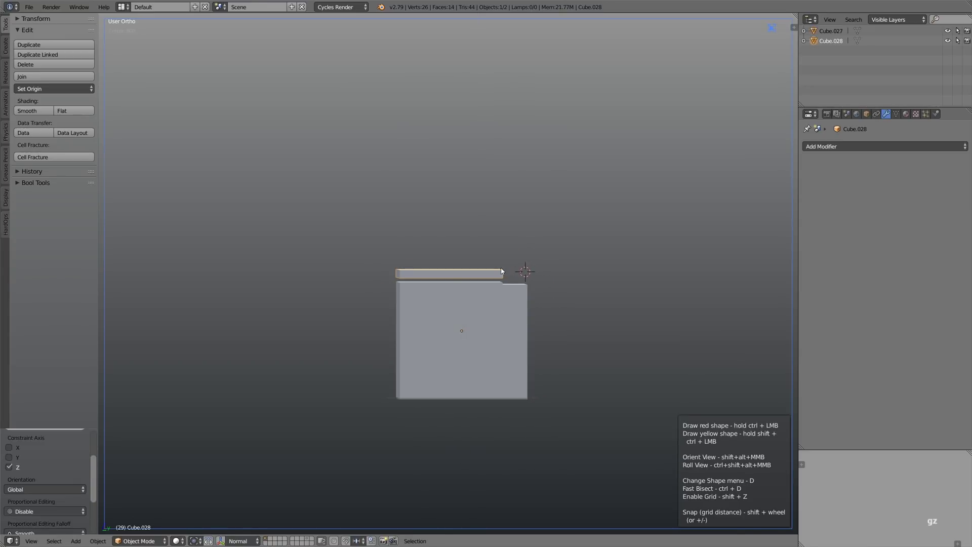
Step: Cut a small rectangular notch into the lower edge of the top slab's side with a BoxCutter box
key("KP_1")
key("KP_3")
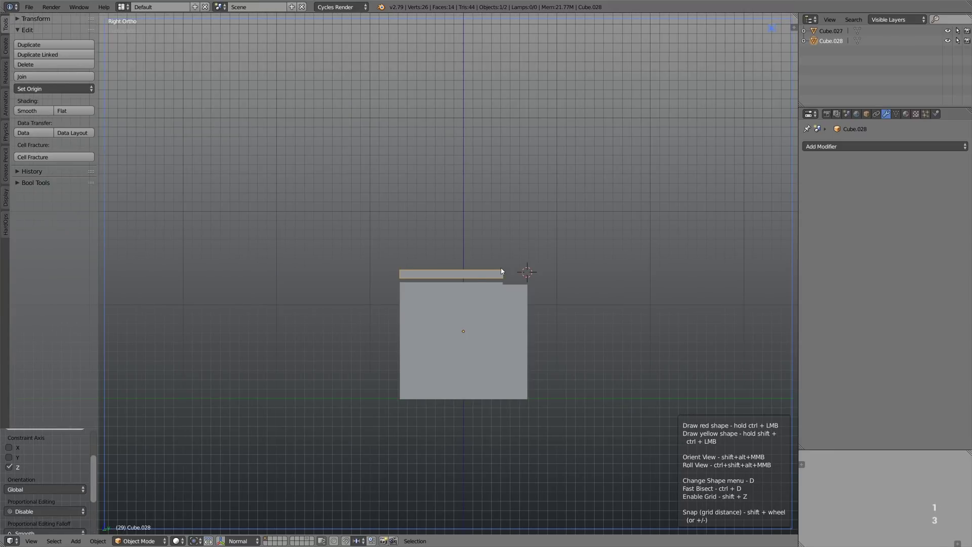
left_click_drag(447, 280, 486, 280, "ctrl")
middle_click_drag(472, 275, 466, 275)
left_click_drag(465, 274, 474, 279, "ctrl")
mouse_move(475, 278)
middle_mouse_down()
mouse_move(487, 281)
mouse_move(452, 282)
middle_mouse_up()
scroll(452, 282, "up", 4)
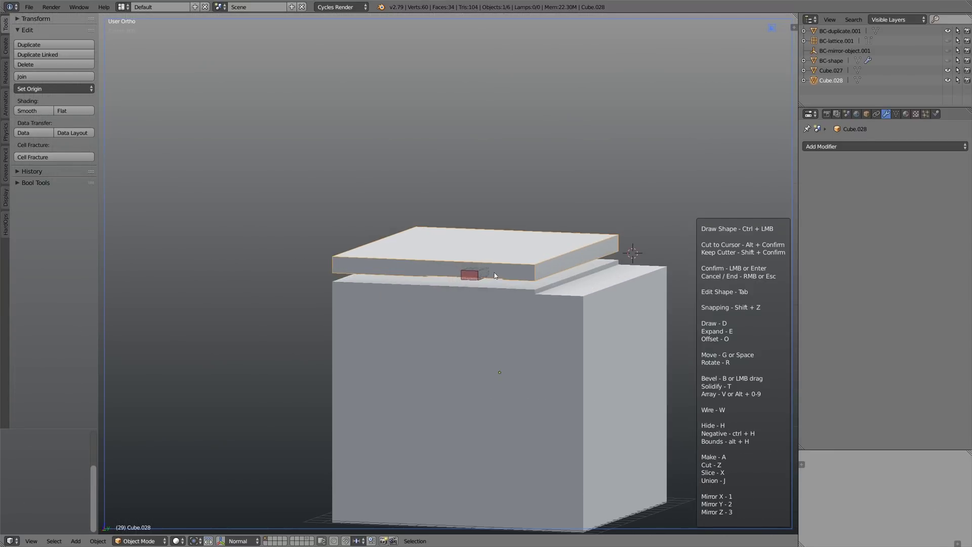
key("Return")
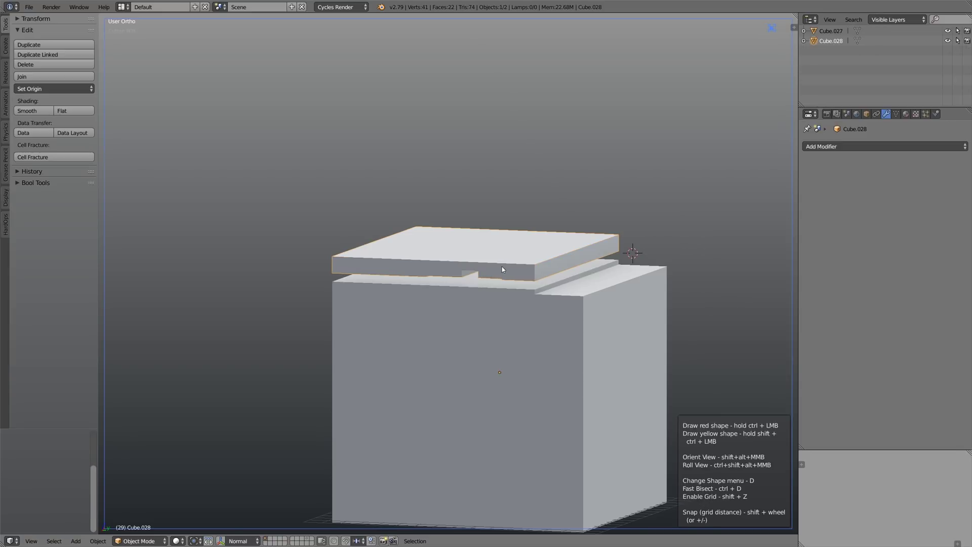
Step: Cut the base block's lower corner with a BoxCutter box whose inner corner is rounded in shape editing
scroll(502, 266, "down", 3)
mouse_move(504, 266)
middle_mouse_down()
mouse_move(513, 260)
mouse_move(493, 267)
middle_mouse_up()
right_click(515, 303)
key("KP_1")
key("KP_3")
scroll(549, 309, "down", 1)
left_click_drag(552, 306, 458, 434, "ctrl")
key("Tab")
left_click_drag(465, 299, 480, 300, "alt")
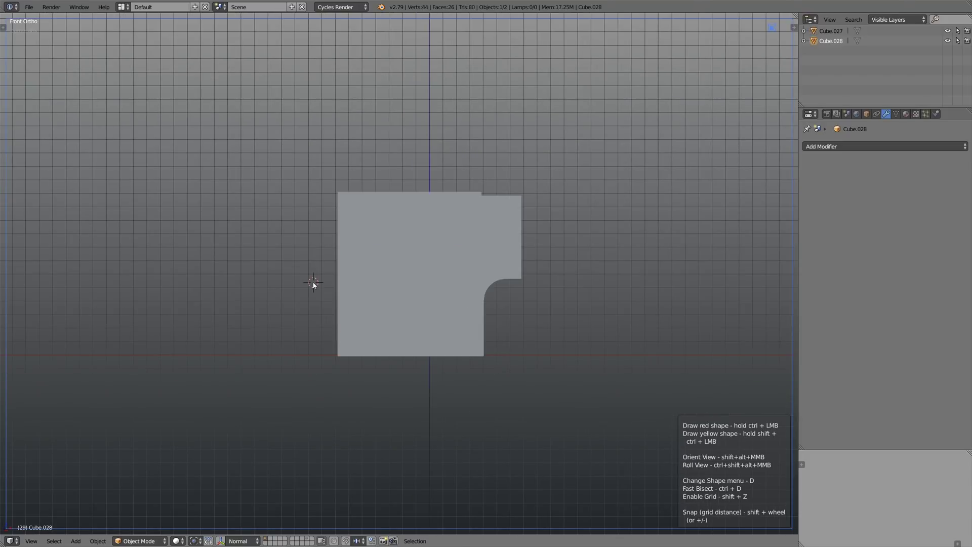
Step: Draw a slicer box over the base block's other lower corner and reposition its upper points in shape editing
left_click_drag(313, 285, 465, 363, "ctrl")
key("Tab")
left_click_drag(464, 281, 415, 281)
left_click_drag(288, 268, 313, 277)
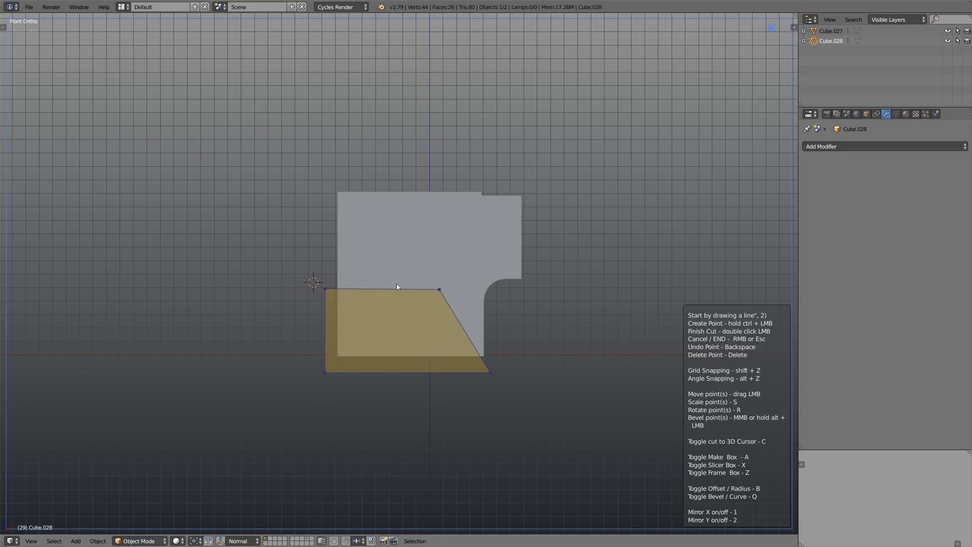
Step: Toggle the slicer shape from bevel to curve, round its upper outline into an arch and adjust its points
key("q")
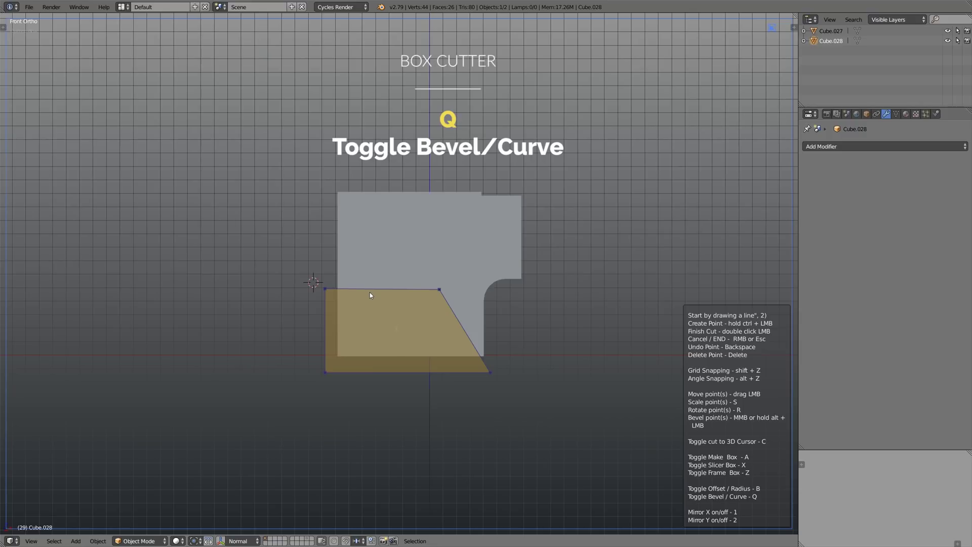
key("q")
mouse_move(328, 372)
middle_mouse_down()
mouse_move(341, 375)
mouse_move(328, 372)
middle_mouse_up()
mouse_move(440, 289)
middle_mouse_down()
mouse_move(462, 298)
mouse_move(450, 288)
mouse_move(354, 287)
mouse_move(392, 278)
mouse_move(444, 286)
middle_mouse_up()
left_click_drag(444, 287, 453, 282)
left_click_drag(490, 372, 474, 375)
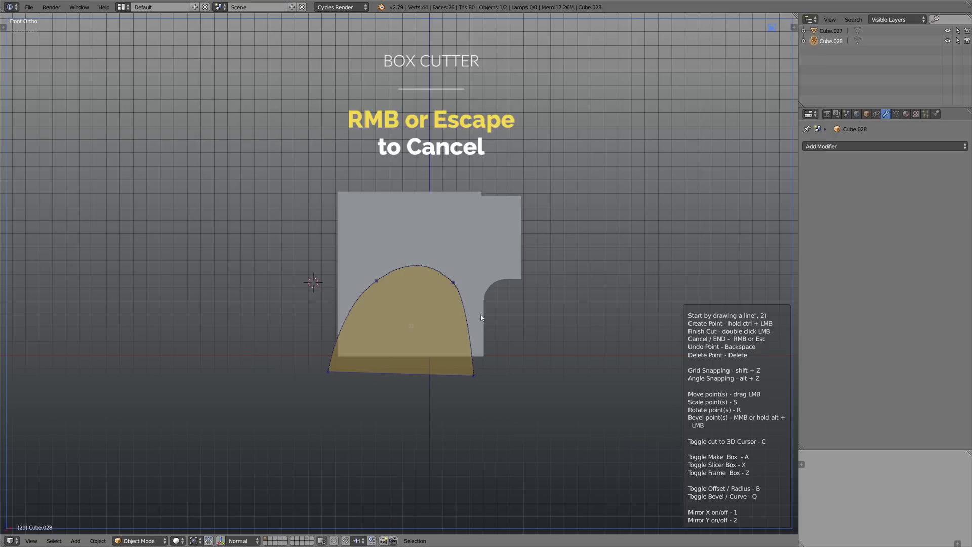
Step: Select the base block and cut a rectangular notch from its uncut lower corner, keeping the cutter object
key("shift+Return")
right_click(433, 315)
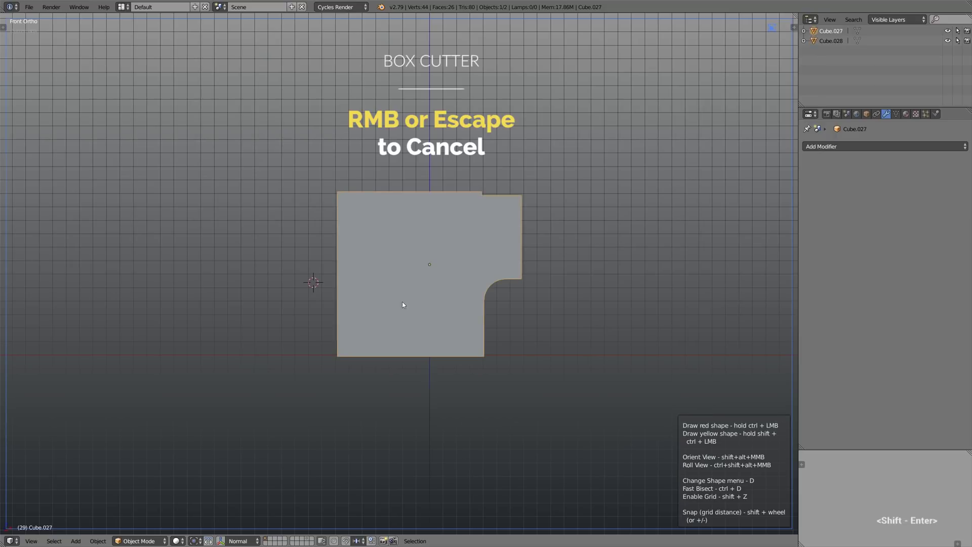
key("d")
left_click_drag(290, 279, 404, 435, "ctrl")
middle_click_drag(416, 374, 390, 342)
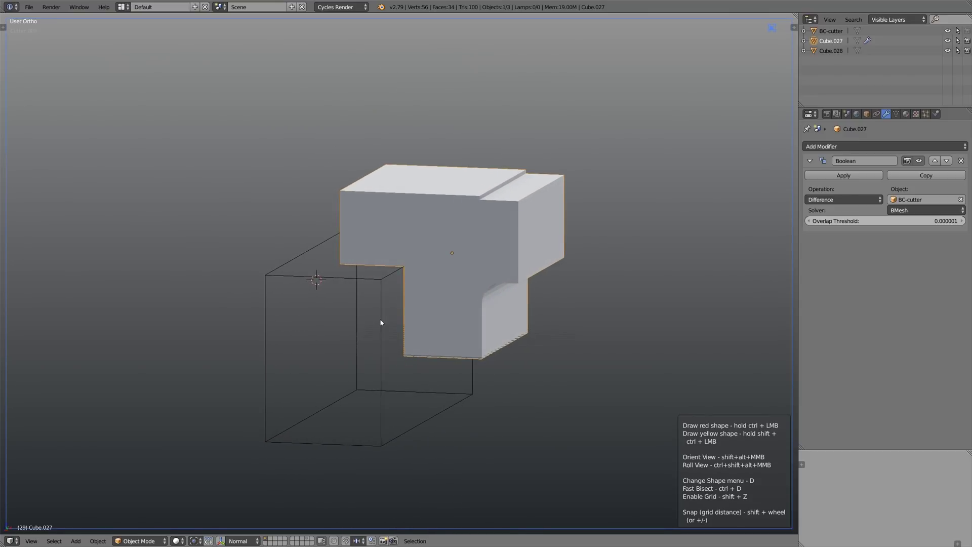
Step: Select the kept wireframe cutter and move it slightly down along Z
right_click(382, 287)
right_click(438, 279)
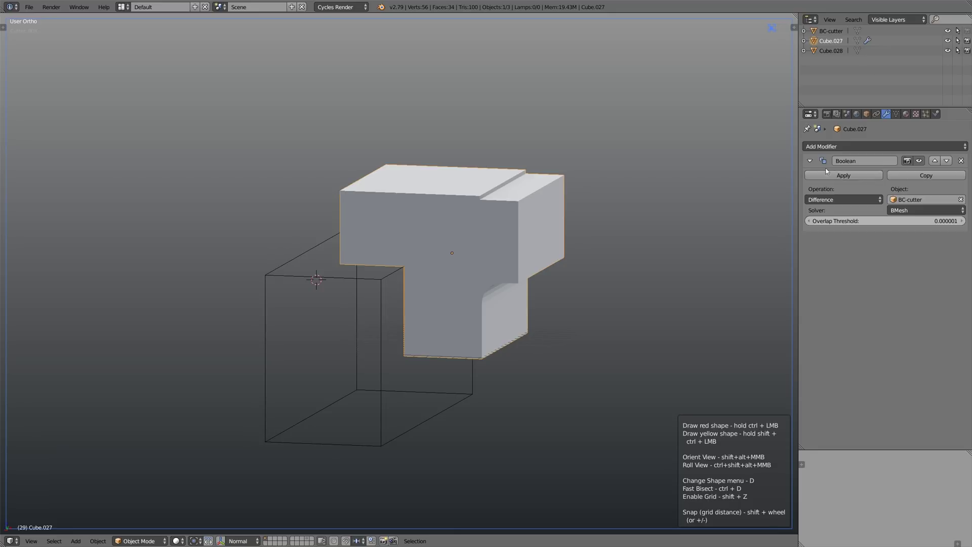
right_click(385, 287)
key("g")
key("z")
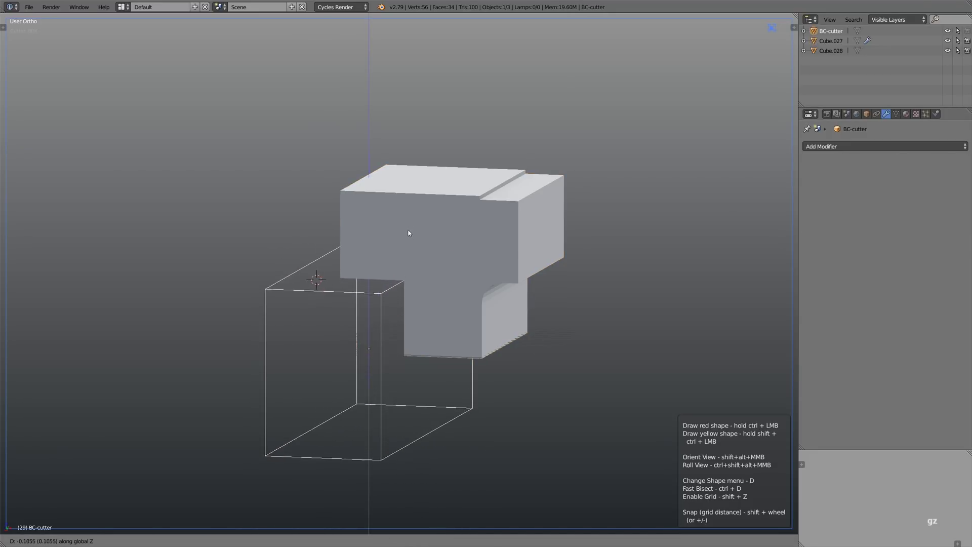
left_click(406, 226)
Step: Chamfer the cutter's upper inner edge in edge select mode with a single-segment bevel
key("Tab")
key("ctrl+Tab")
key("2")
right_click(404, 279)
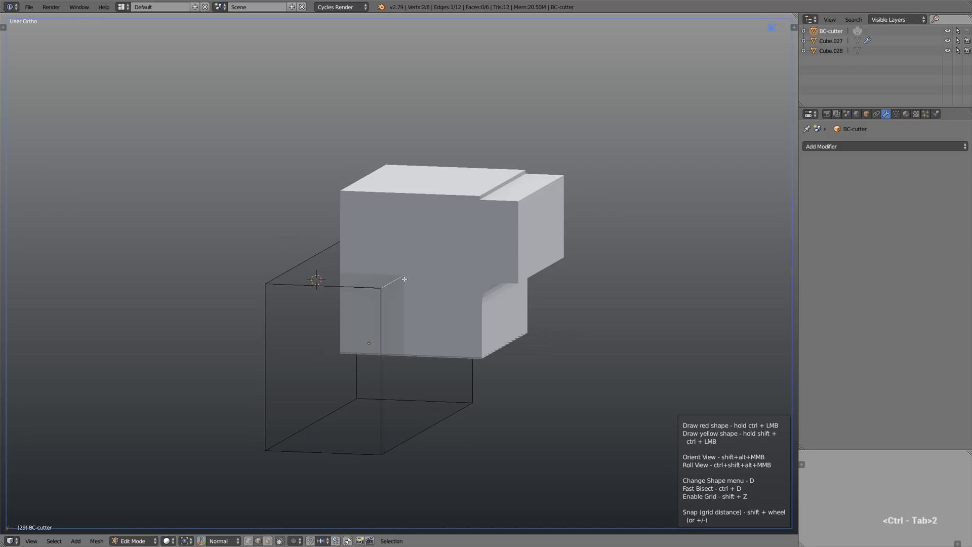
key("ctrl+b")
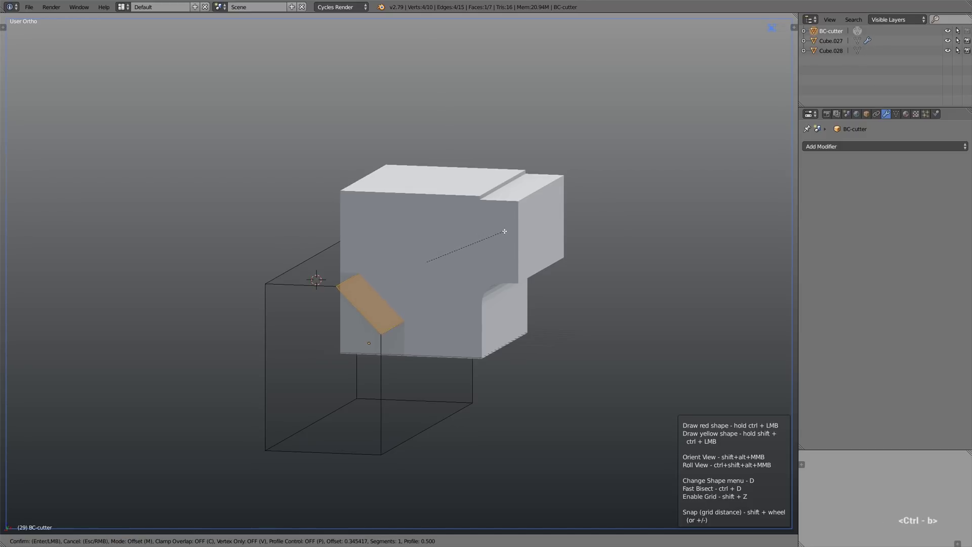
left_click(481, 234)
mouse_move(388, 276)
middle_mouse_down()
mouse_move(412, 281)
mouse_move(375, 284)
middle_mouse_up()
Step: Bevel the two edges of the cutter's chamfer with 7 segments and return to Object Mode
key("ctrl+Tab")
left_click(399, 284)
right_click(394, 284)
right_click(375, 283, "shift")
key("ctrl+b")
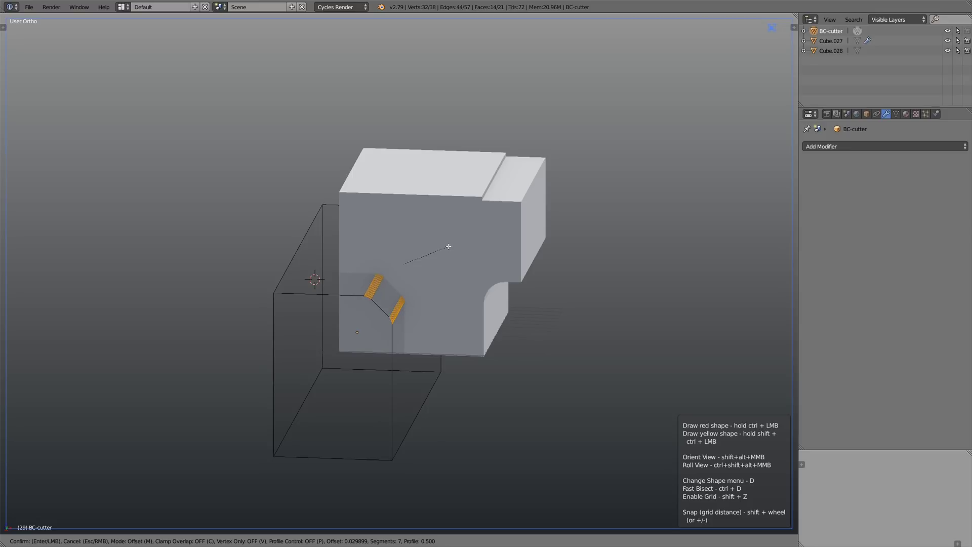
left_click(442, 258)
key("Tab")
Step: Move the beveled cutter up along Z to deepen the notch in the block
middle_click_drag(402, 290, 403, 276)
key("g")
key("z")
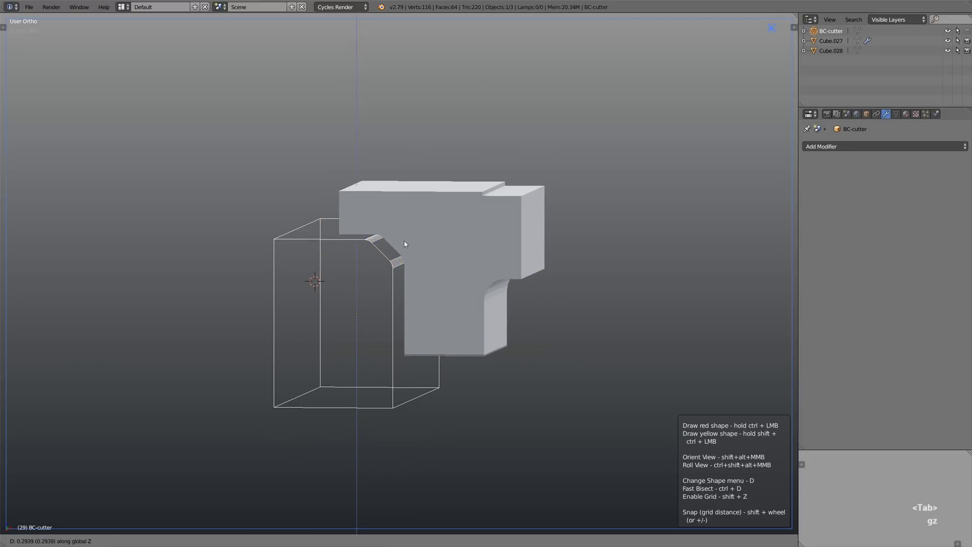
left_click(403, 255)
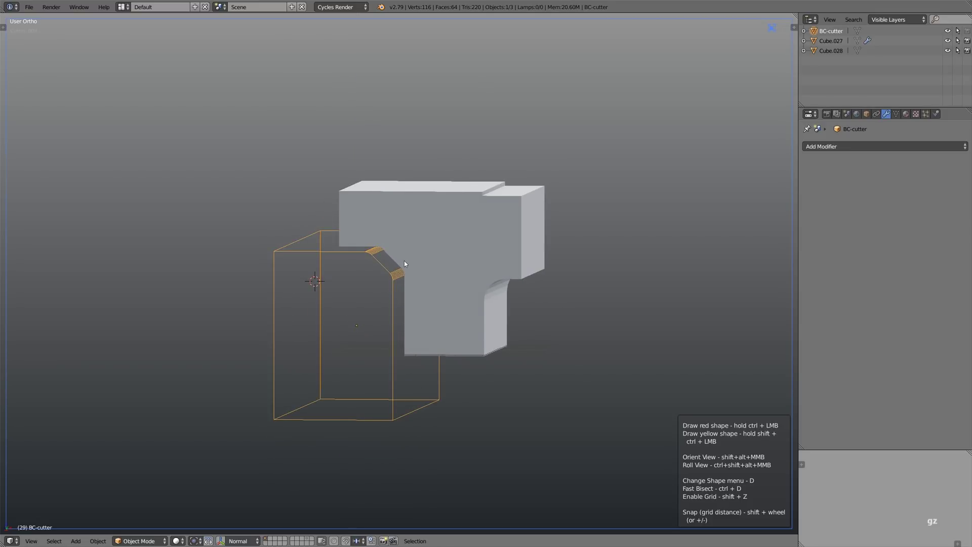
Step: Apply the Boolean modifier on the base block and delete the leftover cutter object
left_click(404, 264)
left_click(844, 177)
left_click(397, 274)
key("x")
left_click(400, 275)
left_click(413, 270)
mouse_move(412, 270)
middle_mouse_down()
mouse_move(433, 266)
mouse_move(402, 265)
mouse_move(402, 278)
middle_mouse_up()
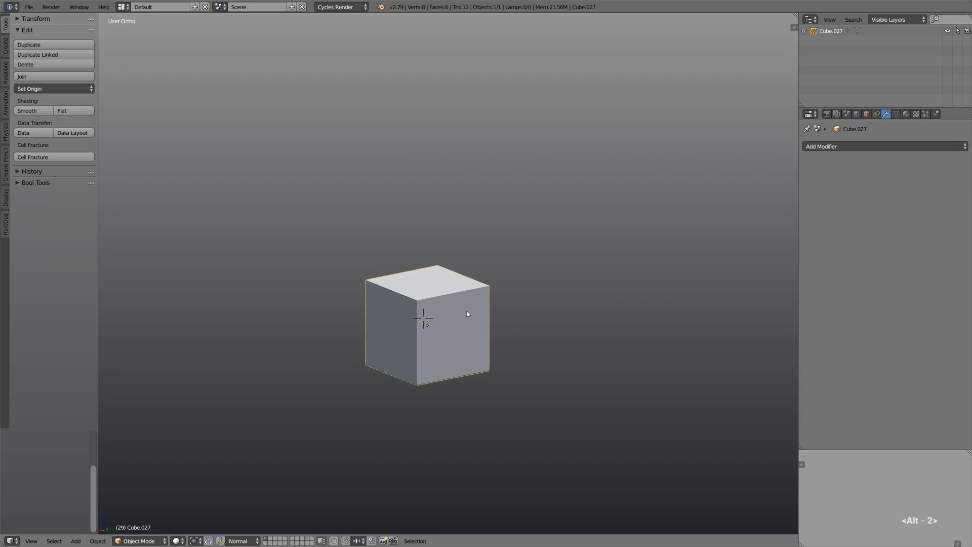
Step: Activate BoxCutter on the plain cube and bevel one of its upper edges into a large curve with 22 segments
middle_click_drag(466, 311, 495, 300)
key("alt+w")
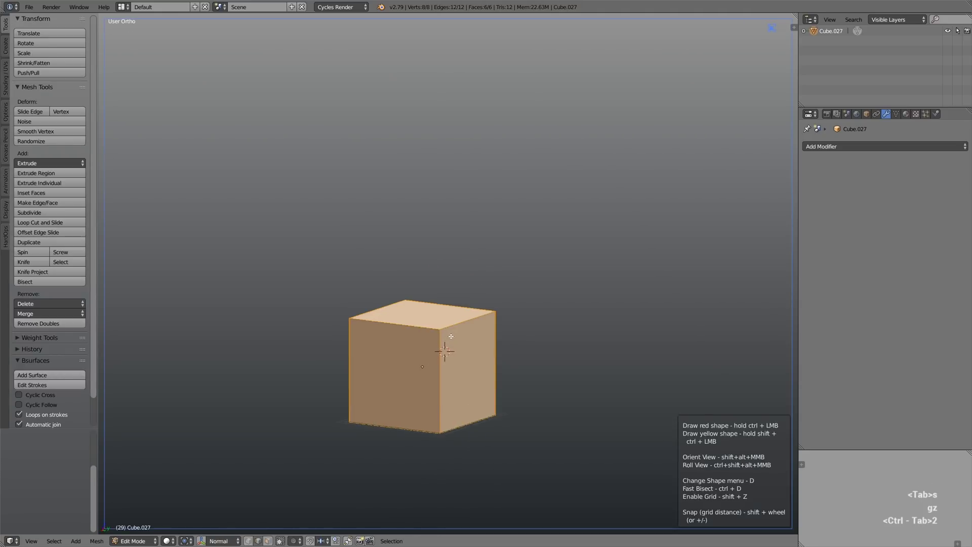
right_click(452, 333)
middle_click_drag(455, 327, 449, 350)
key("t")
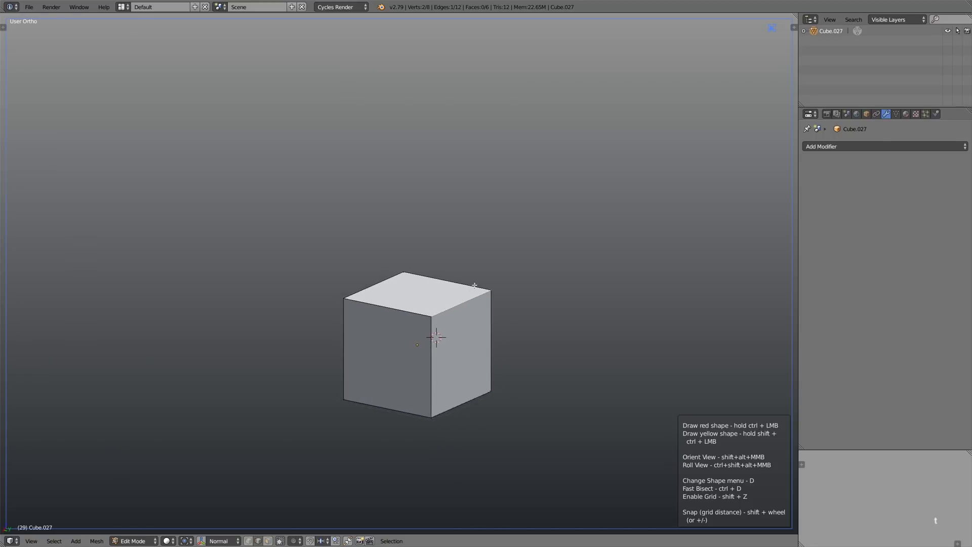
key("ctrl+b")
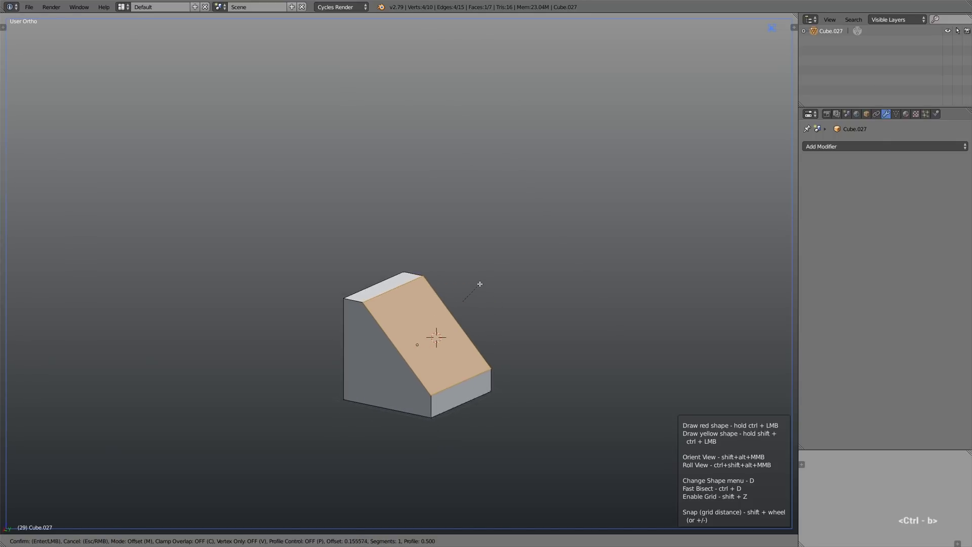
scroll(475, 288, "up", 20)
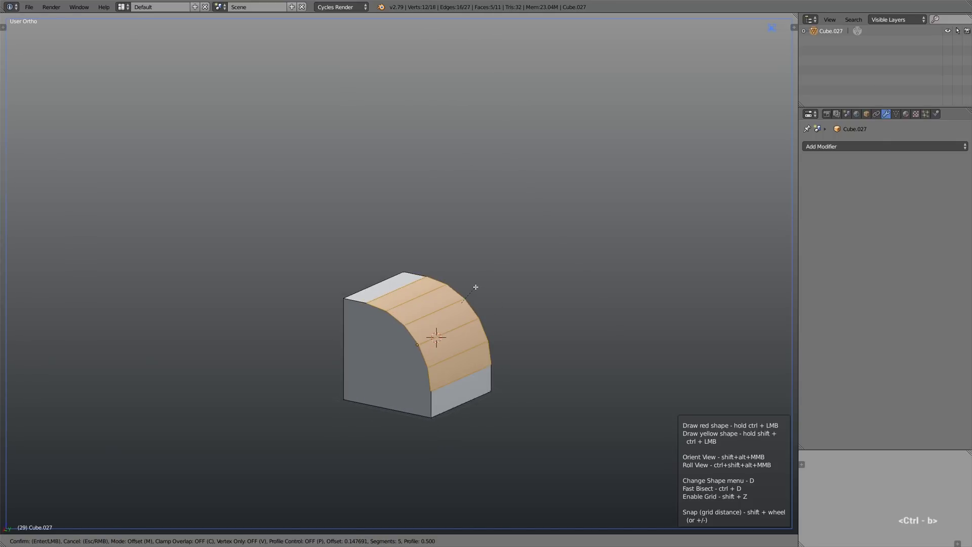
left_click(496, 297)
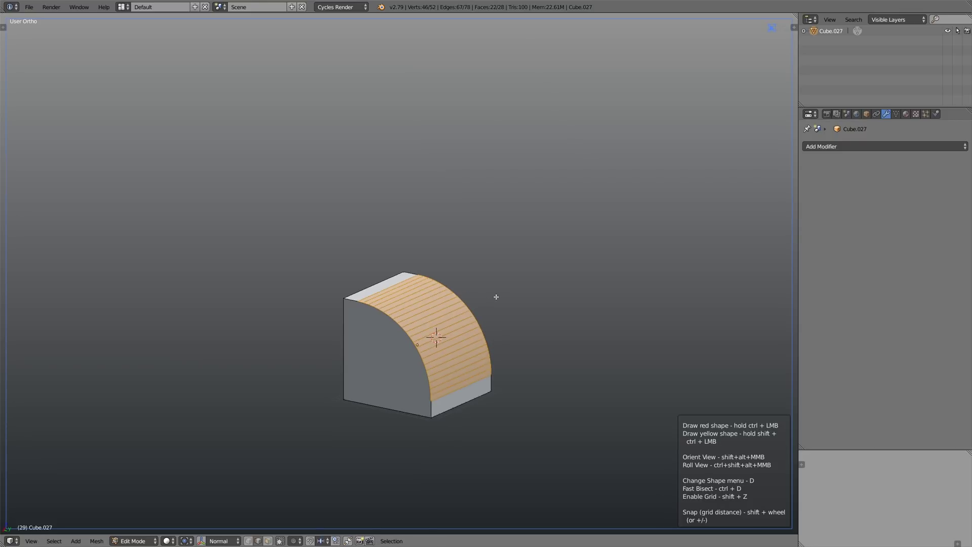
key("Tab")
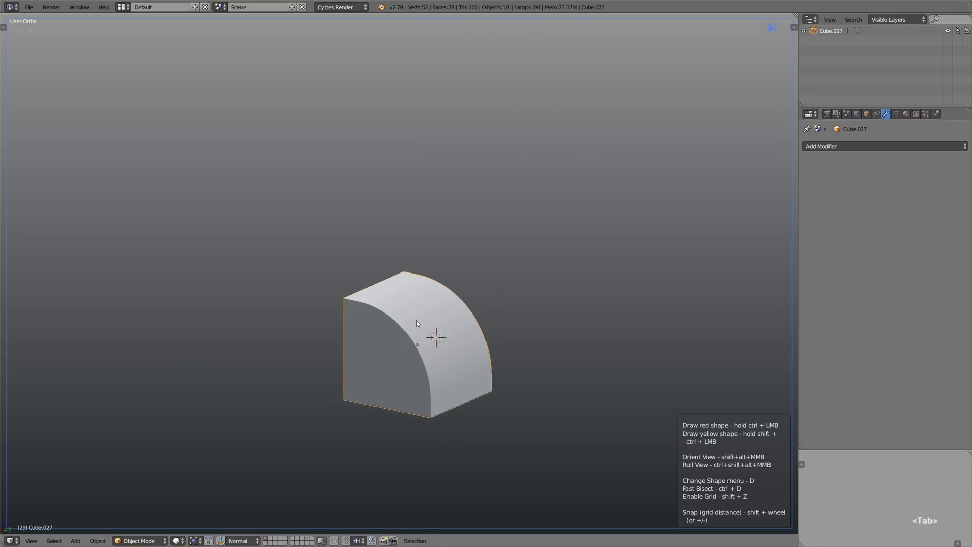
Step: Draw a box over the upper part of the curved block in front view and toggle it to a slicer in shape editing
key("KP_1")
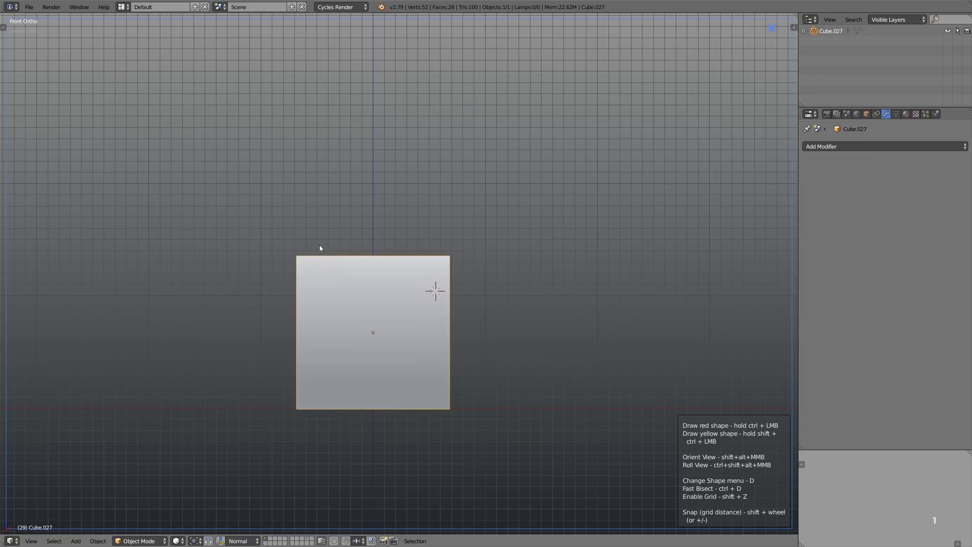
left_click_drag(309, 229, 439, 376, "ctrl")
key("Tab")
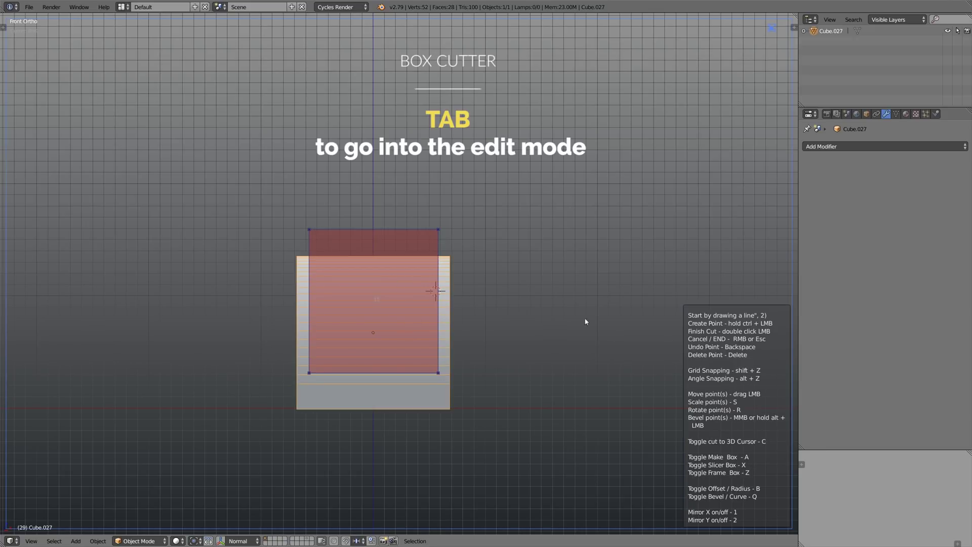
key("x")
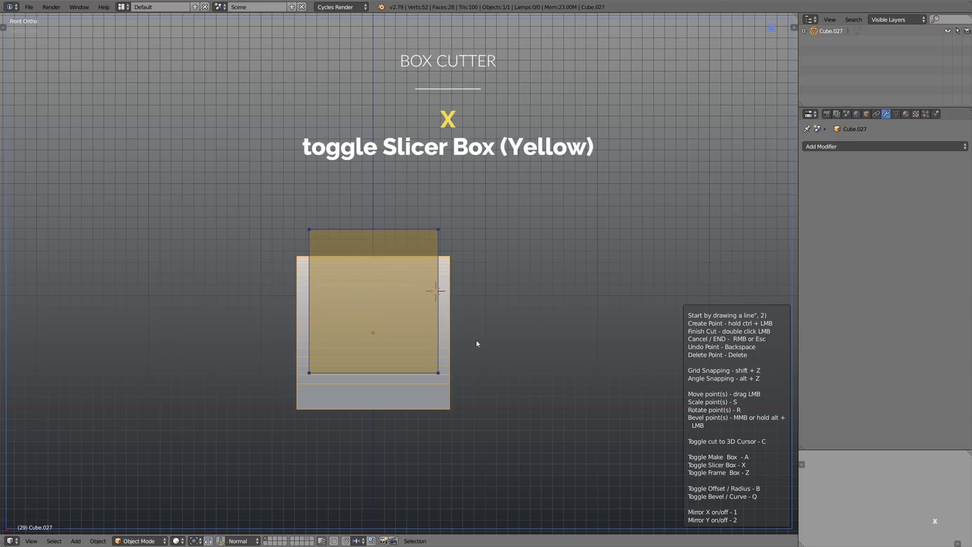
Step: Bevel all corners of the slicer shape, then shift it slightly upward and scale it up a little
middle_click_drag(487, 322, 509, 318)
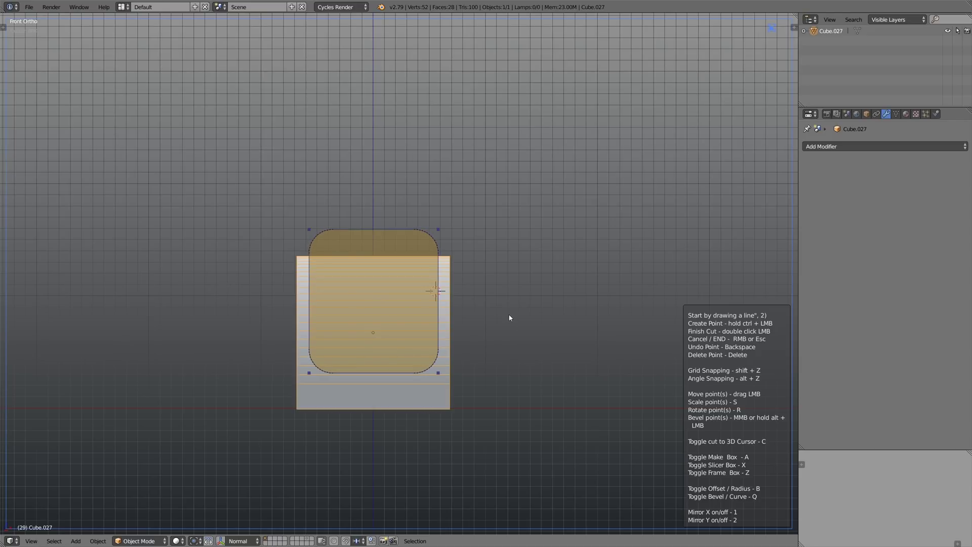
left_click_drag(386, 231, 384, 220)
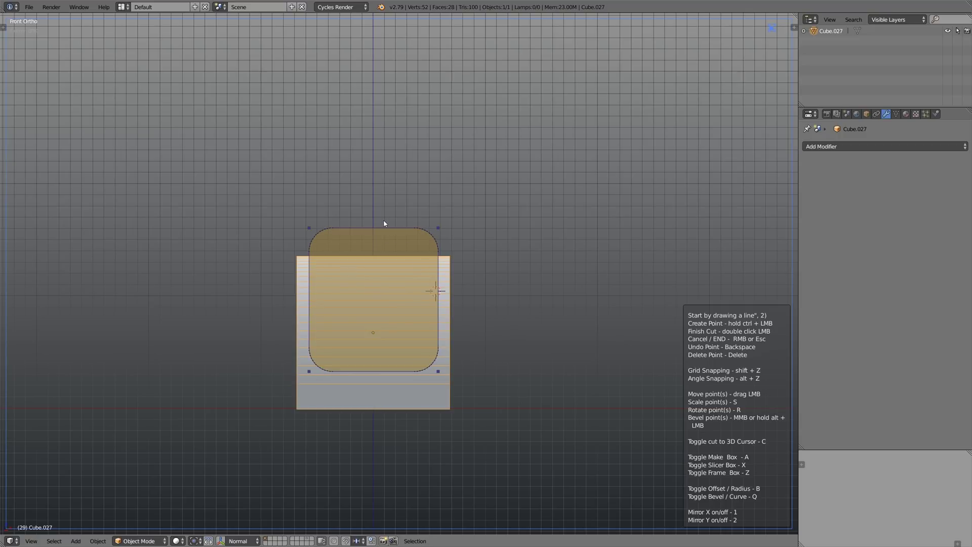
key("s")
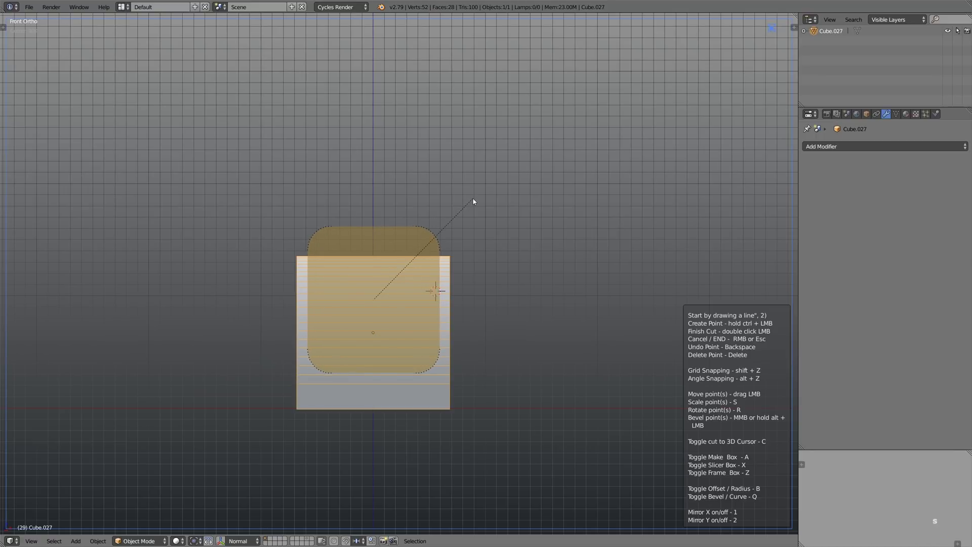
left_click(472, 198)
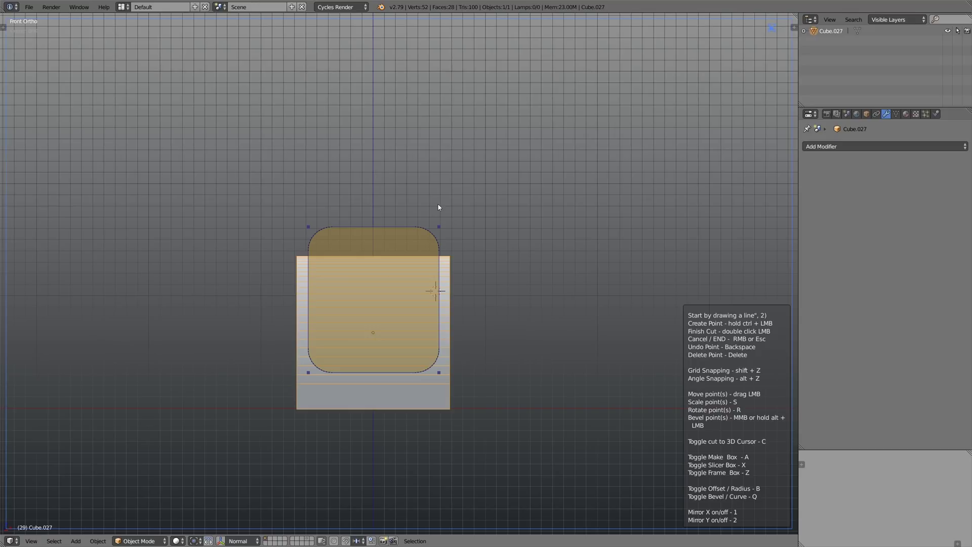
key("alt+Tab")
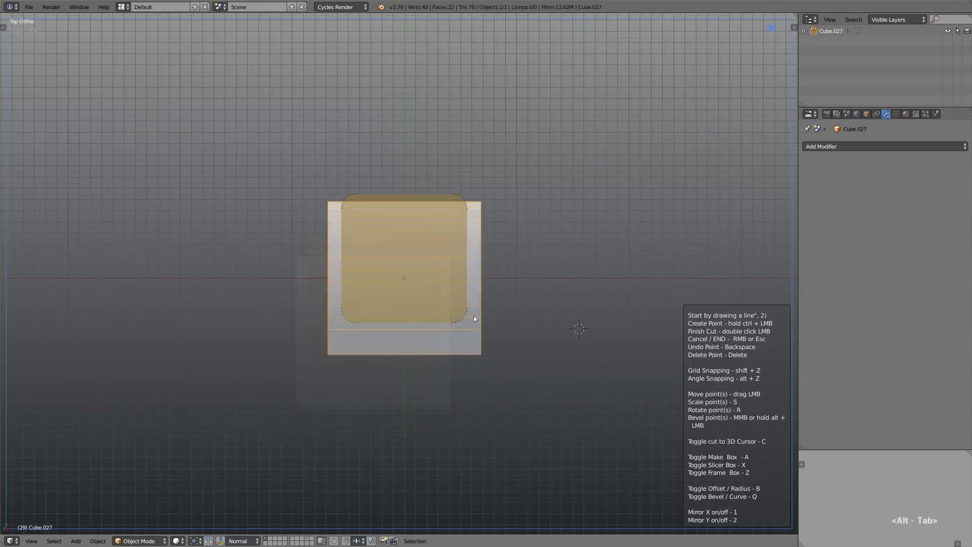
right_click(503, 196)
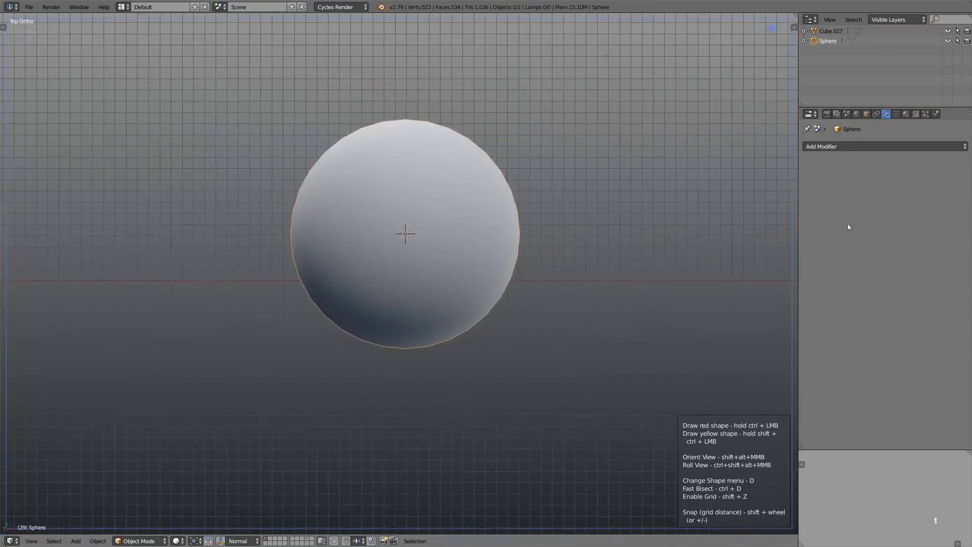
Step: Undo the last change and cut off the top of the sphere with a wide BoxCutter box in front view
key("ctrl+z")
left_click_drag(300, 130, 545, 197, "ctrl")
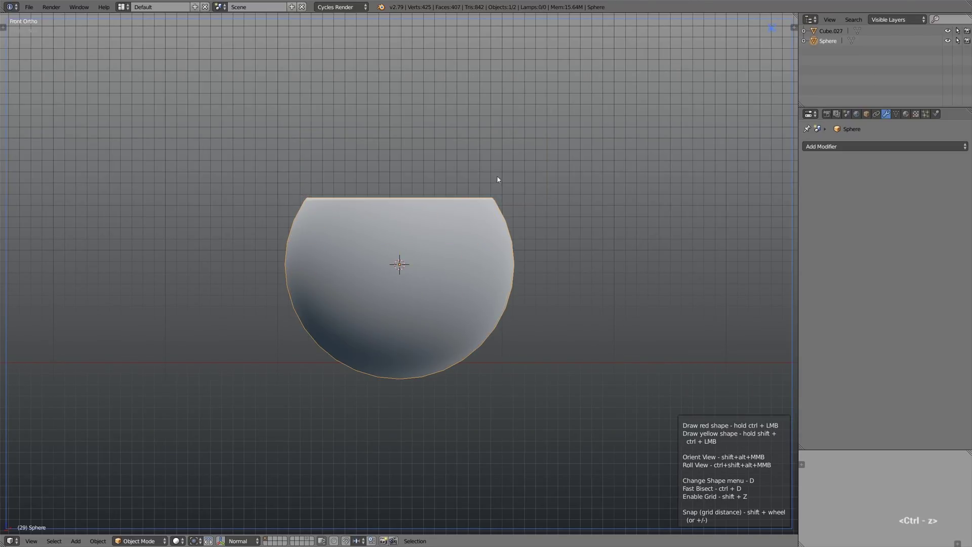
Step: Slice a thin band off the top of the truncated sphere with a BoxCutter slicer box and move it slightly up along Z
left_click_drag(280, 175, 565, 202, "ctrl+shift")
left_click_drag(569, 213, 569, 212)
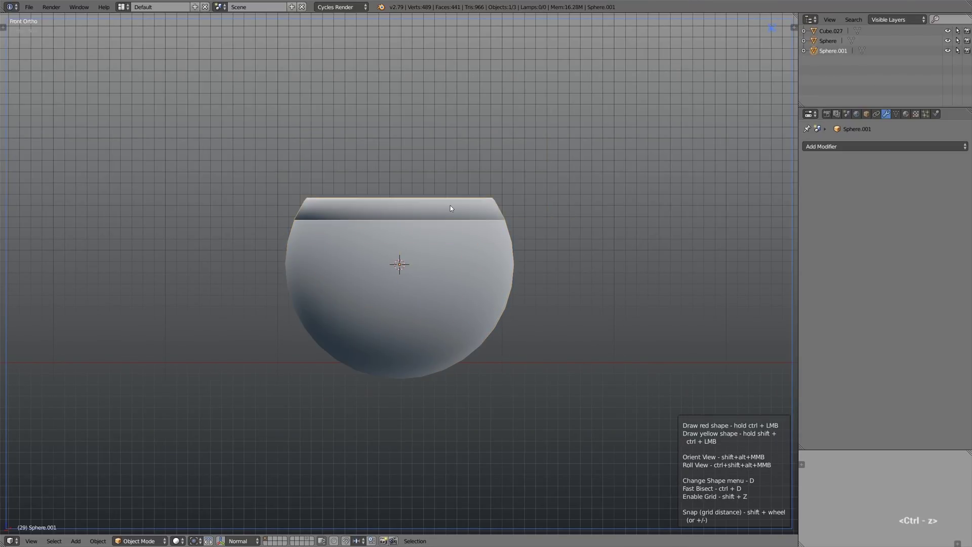
key("g")
key("z")
left_click(447, 199)
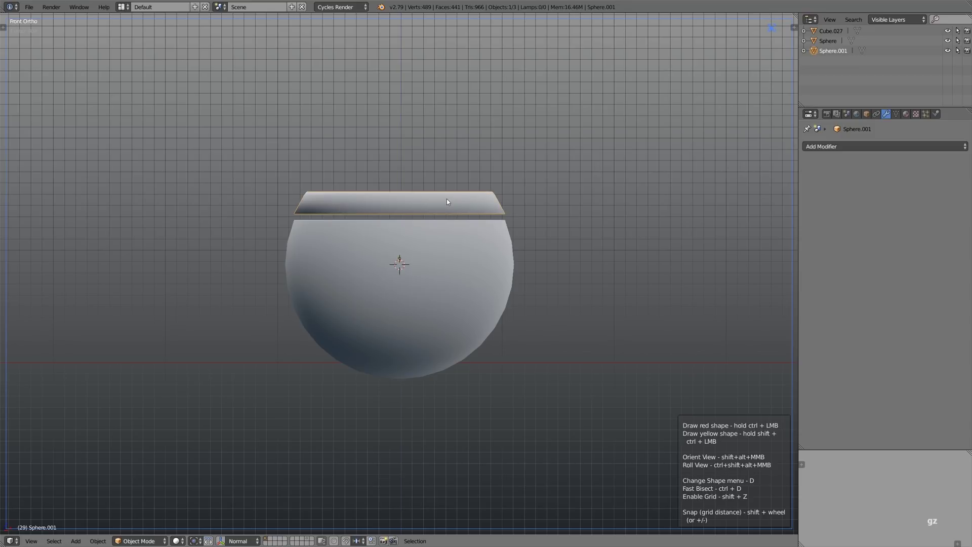
Step: Undo back to the full sphere and cut a wide box outline into its upper part in Edit Mode
key("ctrl+z")
key("ctrl+z")
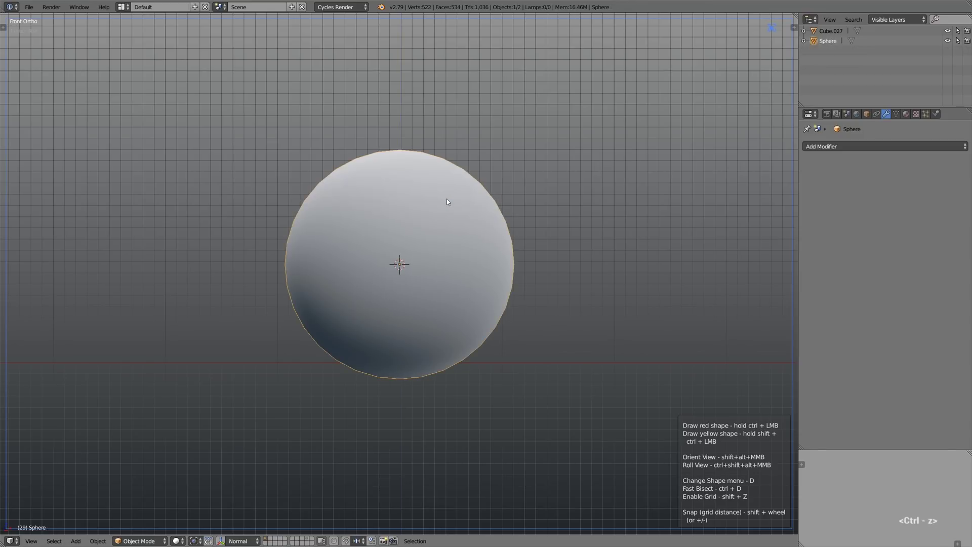
key("Tab")
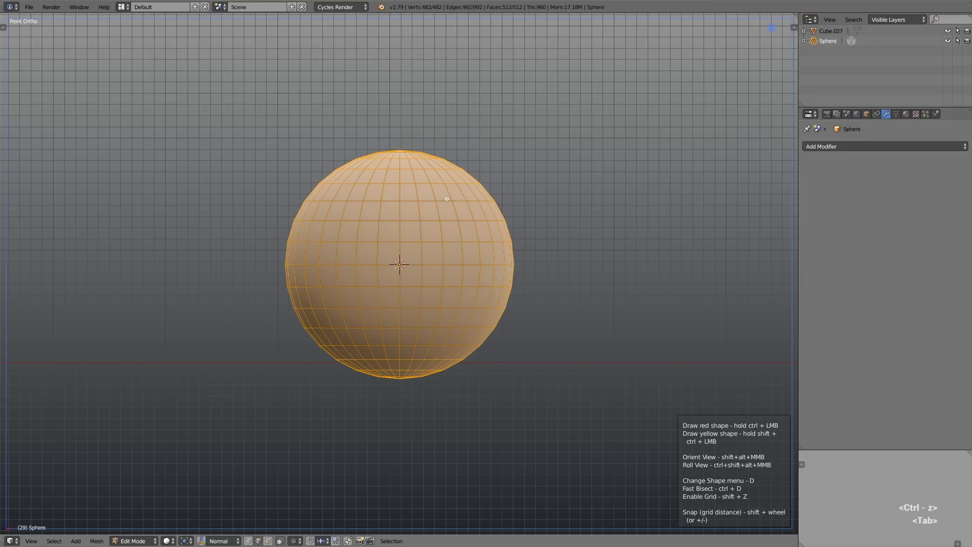
left_click_drag(261, 126, 537, 217, "ctrl")
left_click_drag(259, 125, 500, 220, "ctrl")
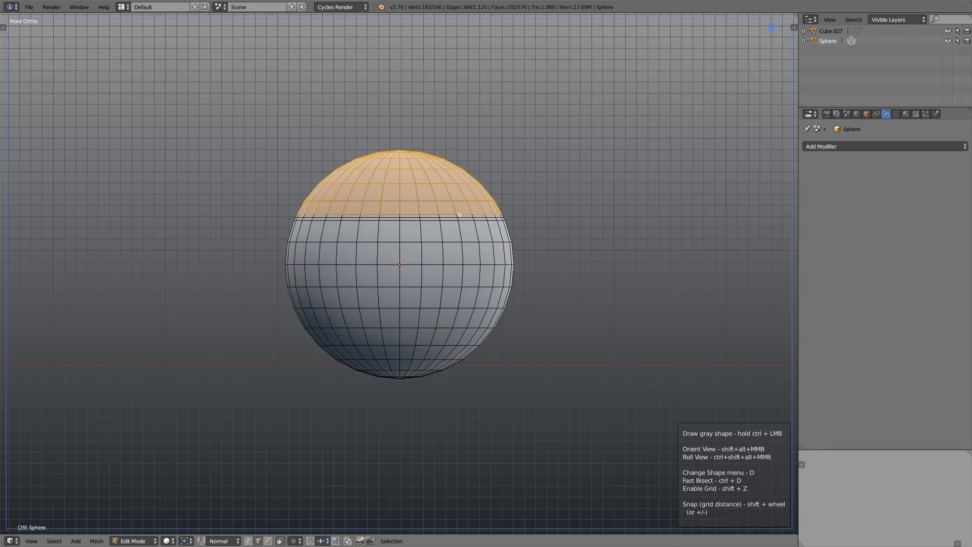
Step: Cut a round-cornered box outline into the lower part of the sphere's mesh, pulling one side of the shape in to the sphere's centre
mouse_move(254, 341)
left_mouse_down("ctrl")
mouse_move(410, 393)
mouse_move(568, 415)
left_mouse_up("ctrl")
key("Tab")
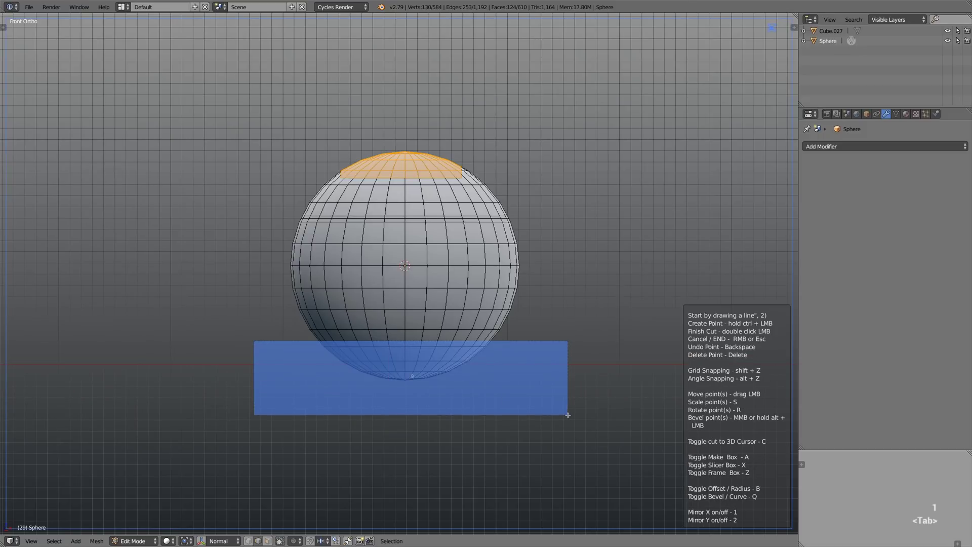
middle_click_drag(568, 344, 578, 329)
middle_click_drag(571, 292, 537, 362)
left_click_drag(536, 362, 392, 360)
key("Return")
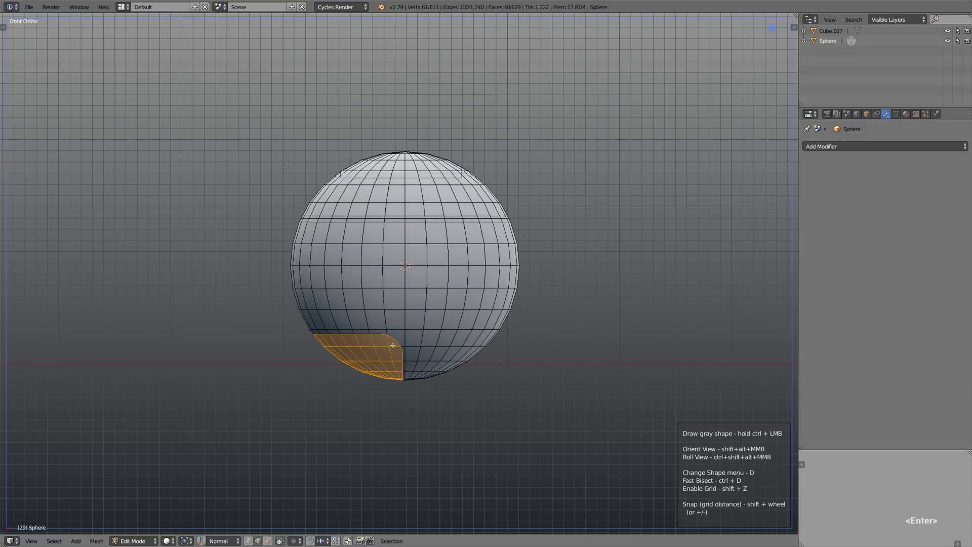
Step: Inset the selected patch on the sphere's lower part slightly and extrude it
middle_click_drag(387, 339, 456, 283)
key("i")
left_click(483, 257)
key("e")
left_click(482, 255)
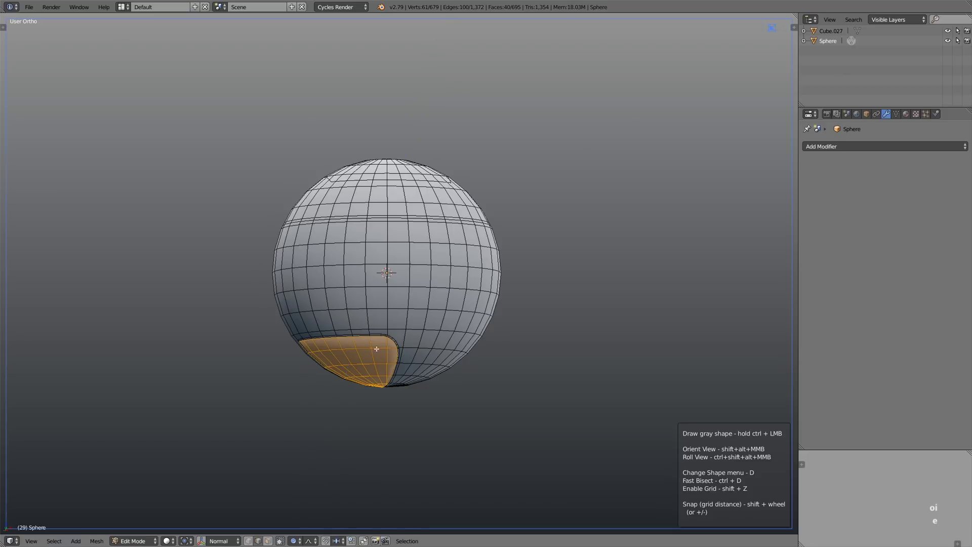
Step: Select the narrow face loop around the patch in face mode, extrude it and return to Object Mode
scroll(381, 341, "up", 6)
key("ctrl+Tab")
key("3")
right_click(383, 324, "alt")
scroll(383, 324, "down", 3)
middle_click_drag(383, 324, 441, 213)
key("t")
scroll(373, 327, "down", 3)
key("Tab")
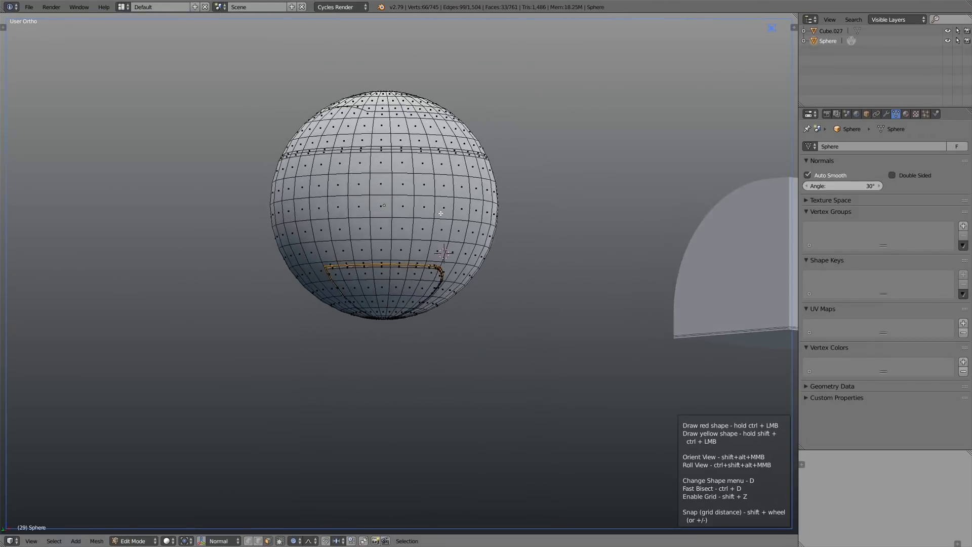
Step: Draw a small BoxCutter box on the sphere, bevel its corners in shape editing and apply the cut
left_click_drag(380, 206, 424, 230, "ctrl")
key("Tab")
middle_click_drag(431, 230, 432, 230)
key("Return")
scroll(397, 215, "up", 2)
key("3")
scroll(397, 214, "up", 1)
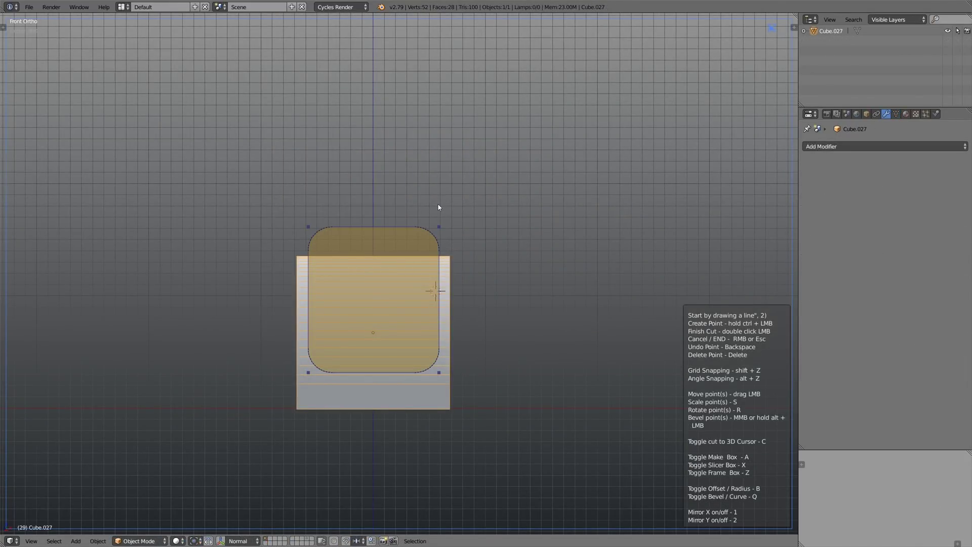
Step: Slice the curved block with the rounded shape and scale the separated panel down very slightly
key("x")
key("Return")
middle_click_drag(405, 254, 424, 276)
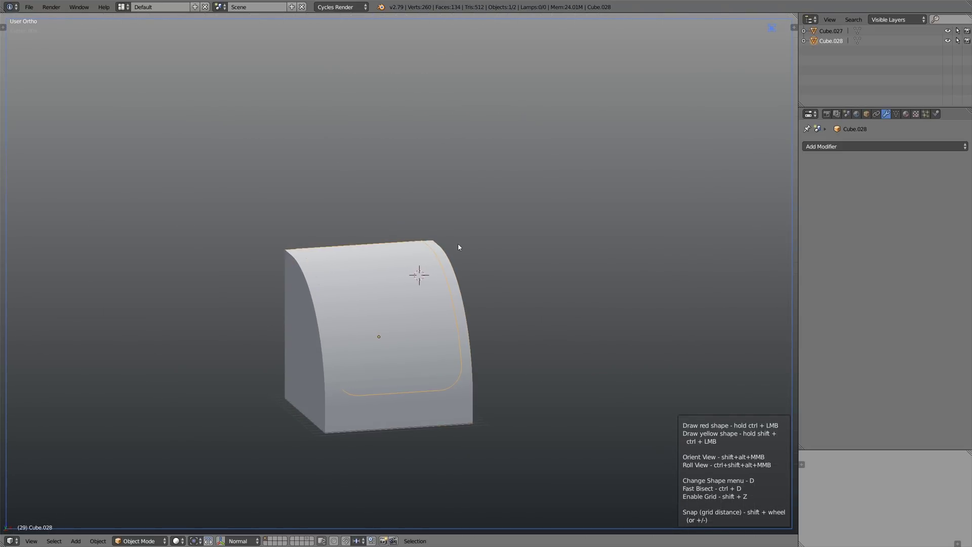
key("s")
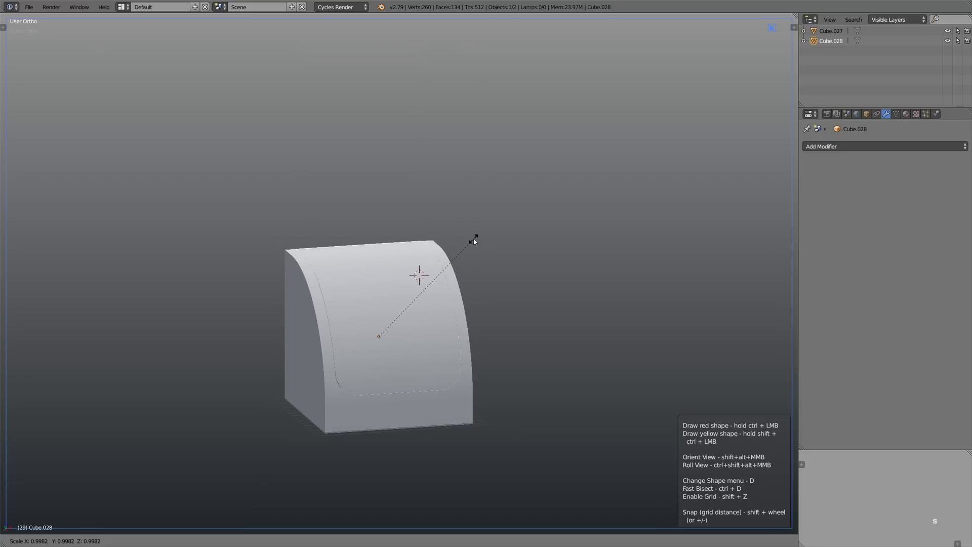
left_click(473, 241)
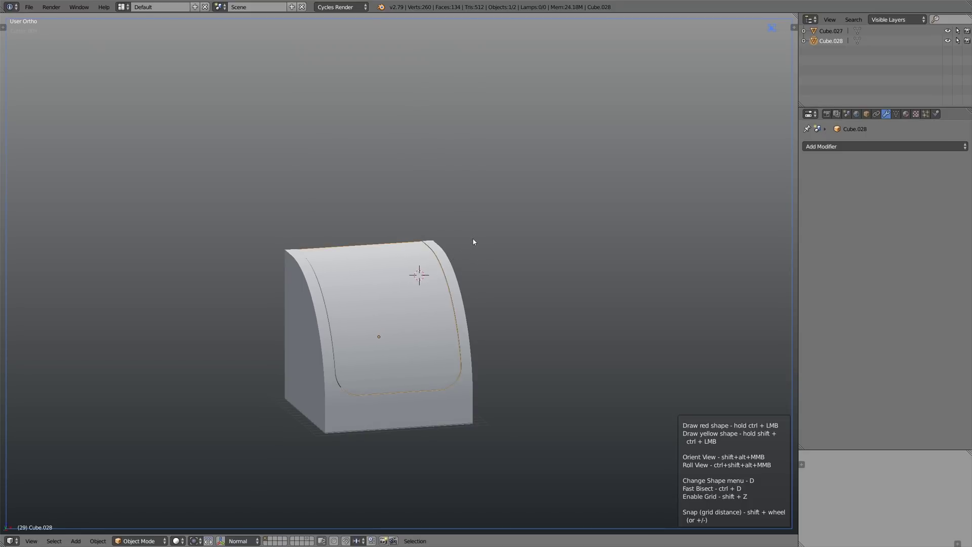
Step: Switch viewport Ambient Occlusion off and back on to compare how the panel gap is shaded
scroll(509, 278, "down", 1)
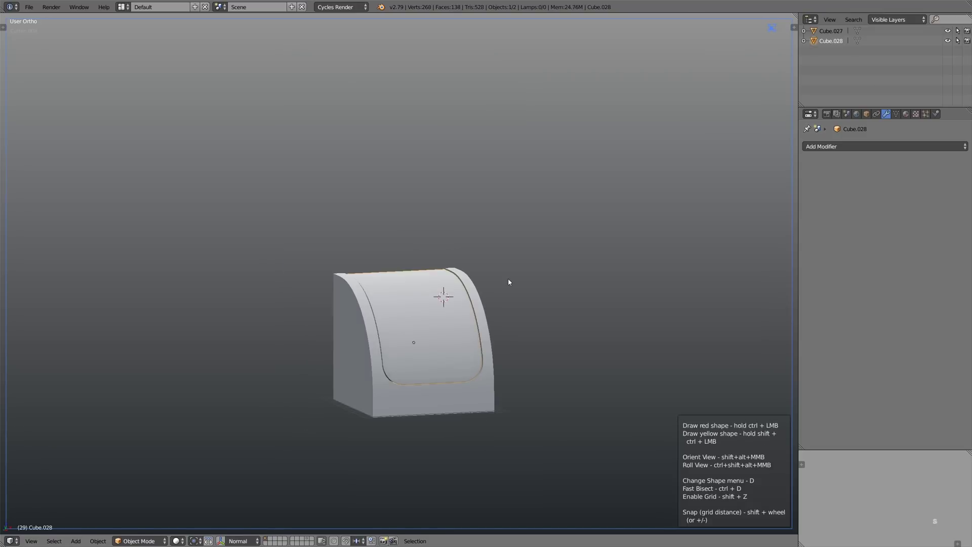
key("n")
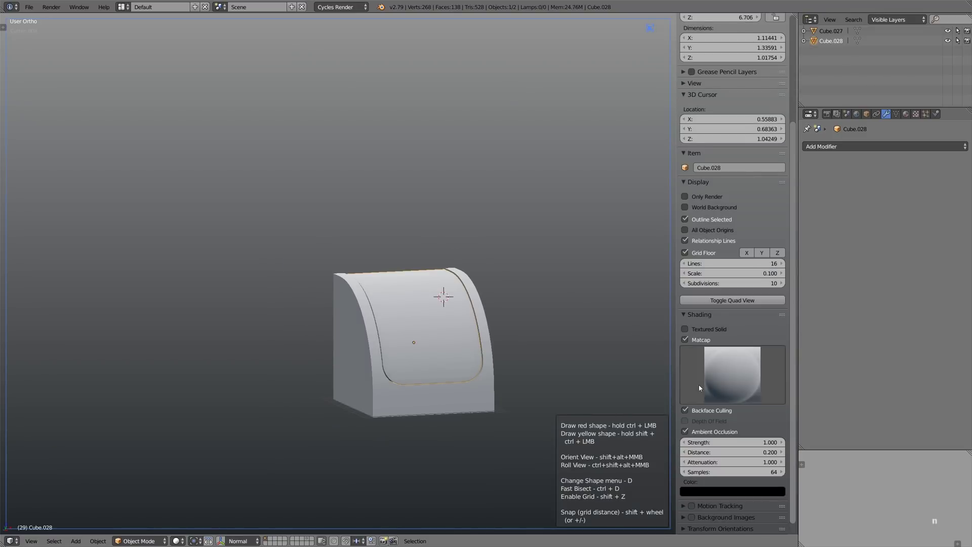
left_click(711, 434)
left_click(711, 433)
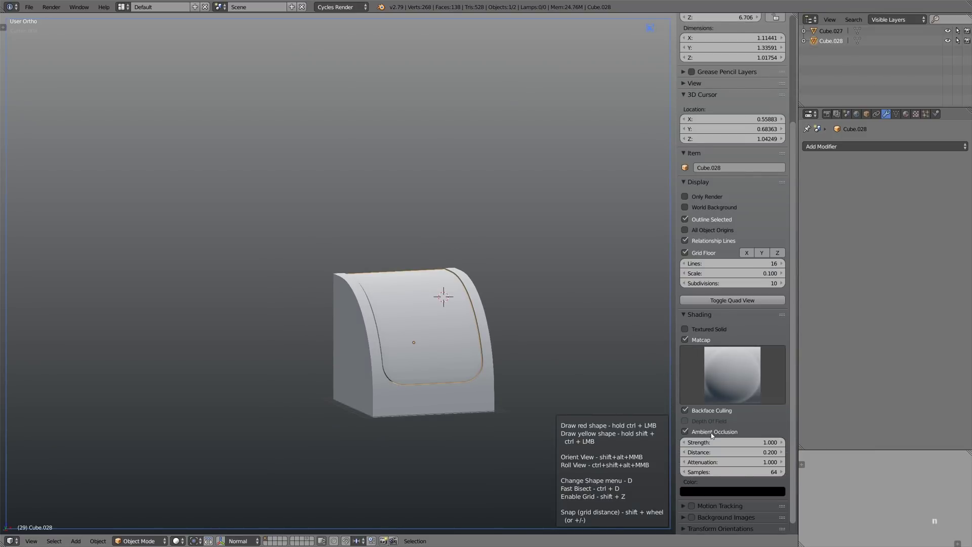
key("n")
Step: Move the sliced panel slightly along the Y axis
key("s")
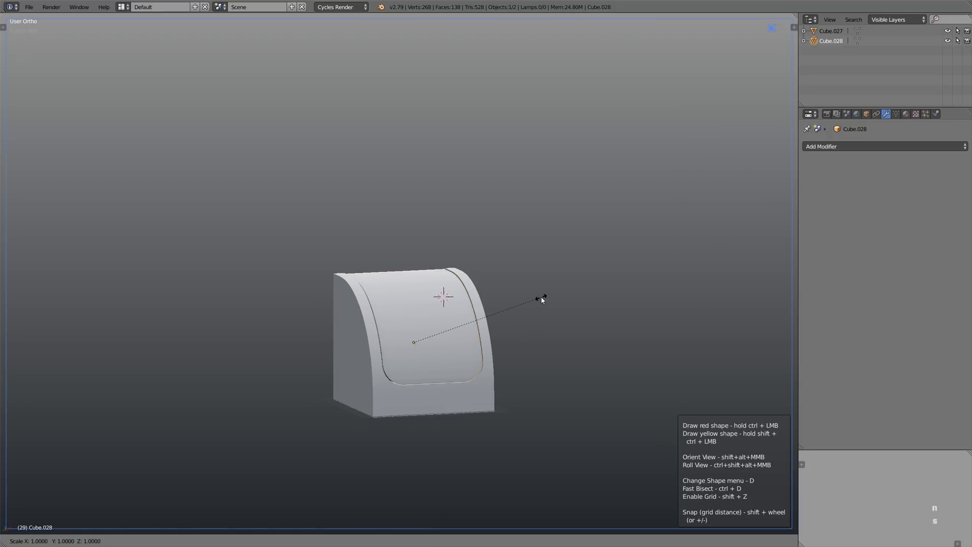
right_click(489, 308)
middle_click_drag(489, 308, 502, 324)
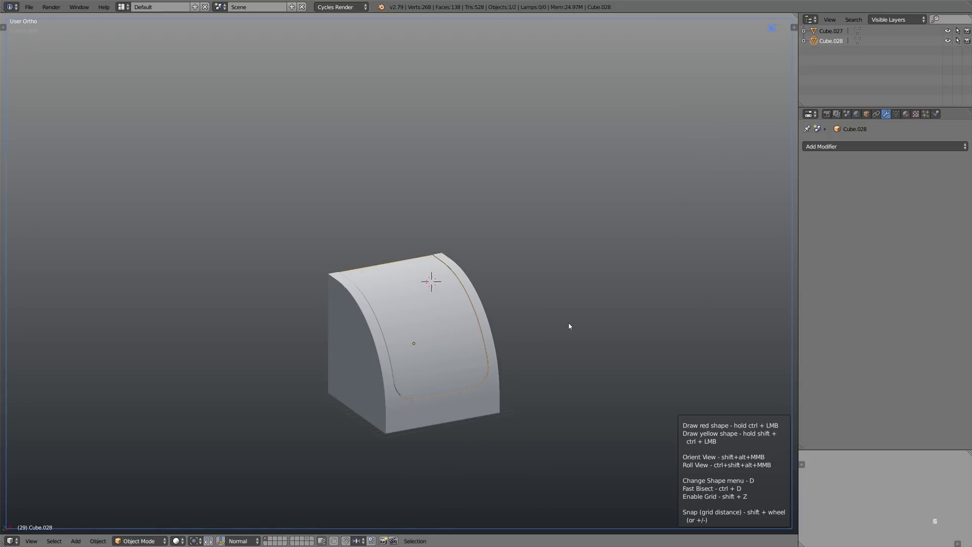
key("g")
key("y")
left_click(564, 320)
Step: Bevel the panel's upper rear edge by about 0.13 with 12 segments
middle_click_drag(415, 318, 508, 314)
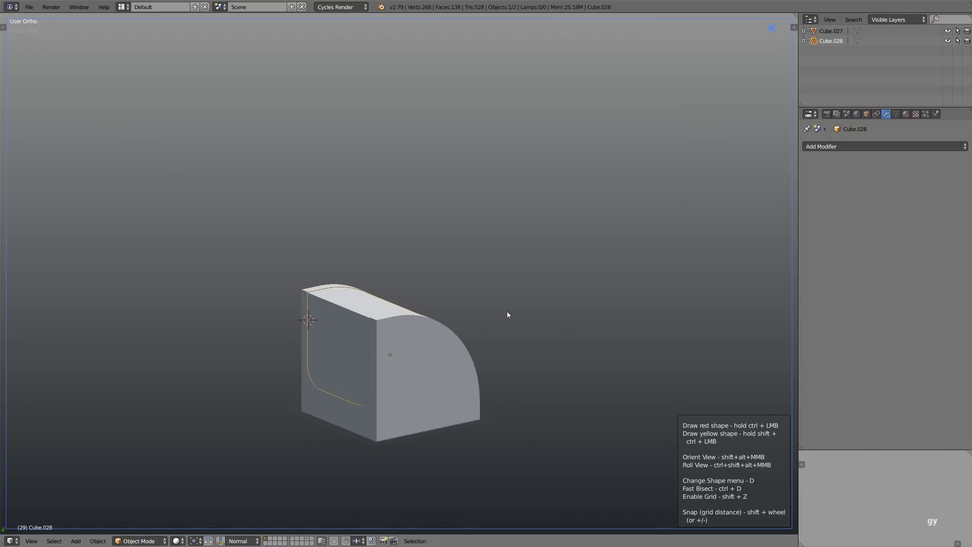
key("Tab")
key("ctrl+b")
scroll(370, 217, "up", 11)
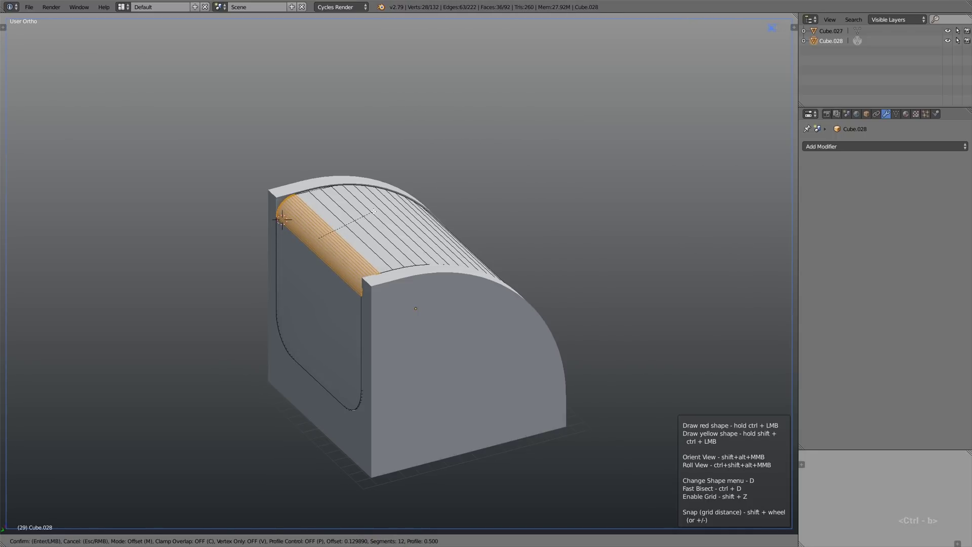
left_click(373, 212)
key("Tab")
scroll(351, 218, "down", 2)
middle_click_drag(348, 218, 271, 222)
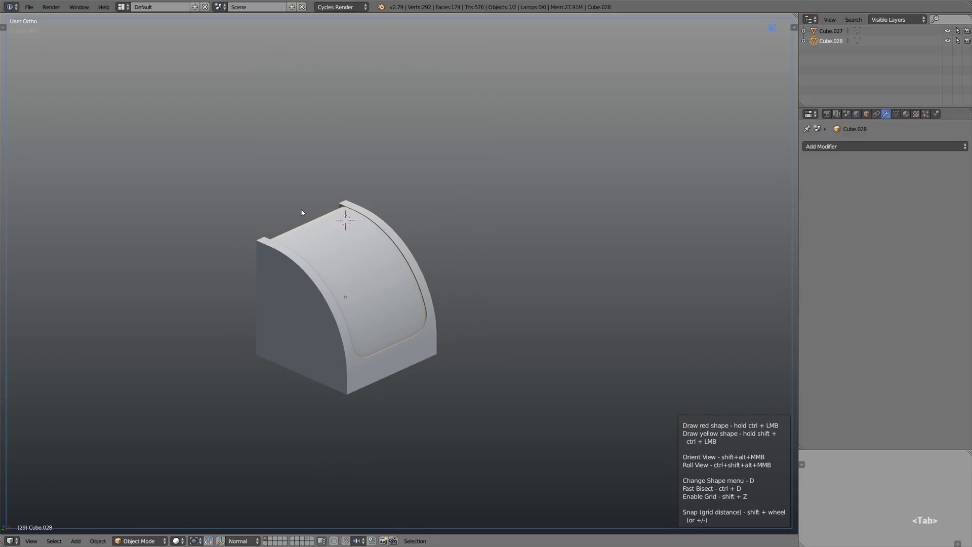
Step: Select the main block around the panel and enter Edit Mode
scroll(345, 209, "up", 2)
right_click(347, 200)
middle_click_drag(347, 199, 424, 210)
scroll(347, 198, "up", 2)
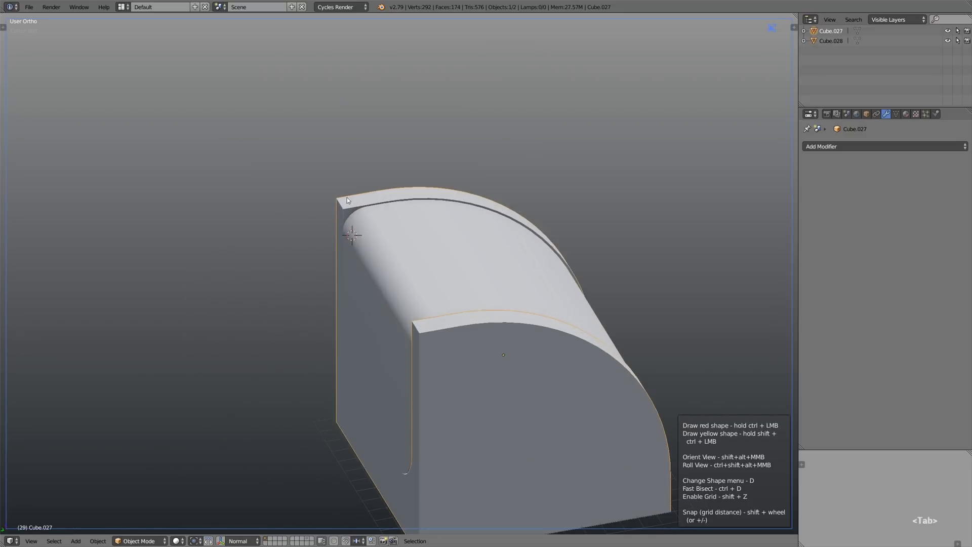
key("Tab")
Step: Try to bevel the upper rear edges of the block's two side walls
middle_click_drag(342, 201, 365, 211)
right_click(343, 205)
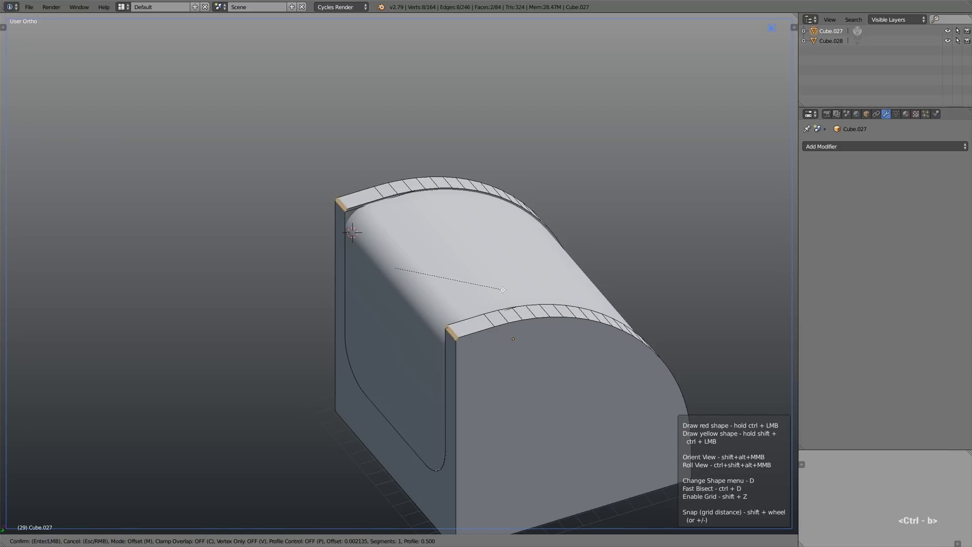
key("ctrl+z")
Step: Slide the extra vertices near the side walls' upper rear corners along their edges in vertex mode
key("ctrl+Tab")
key("1")
key("g")
key("g")
left_click(354, 192)
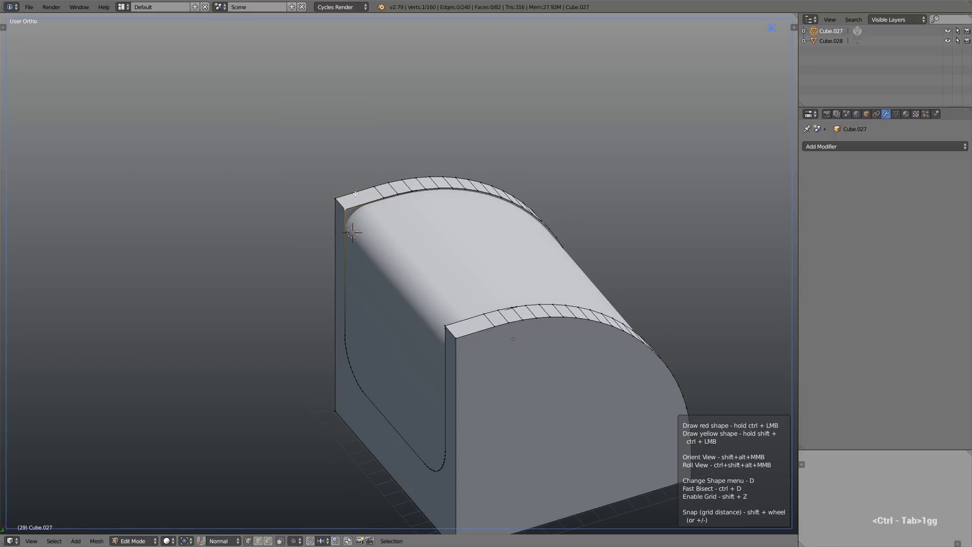
key("z")
key("g")
key("g")
left_click(499, 256)
Step: Select the block's whole mesh and remove its double vertices
key("a")
key("a")
key("w")
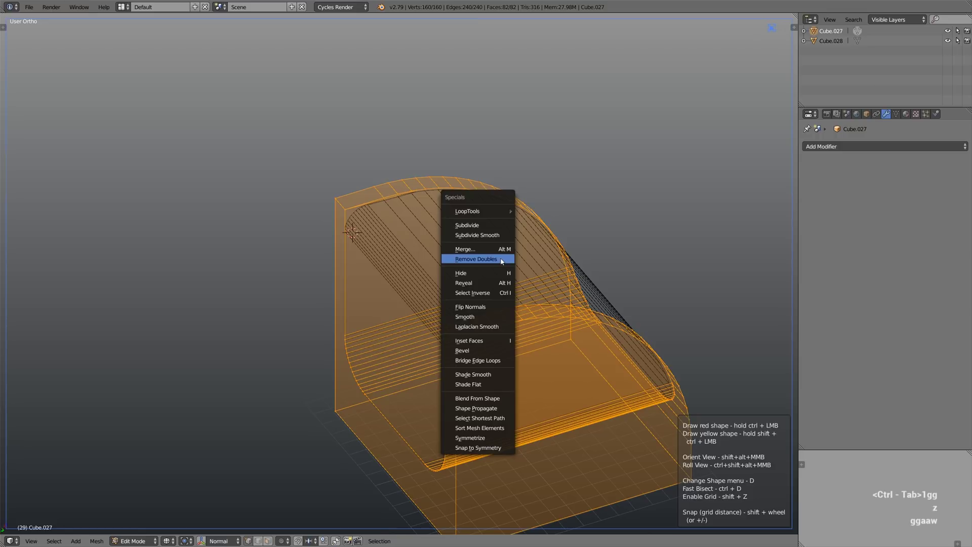
left_click(502, 260)
Step: Bevel the upper rear edges of both side walls by about 0.003 with one segment and return to Object Mode
key("ctrl+Tab")
key("2")
right_click(342, 206)
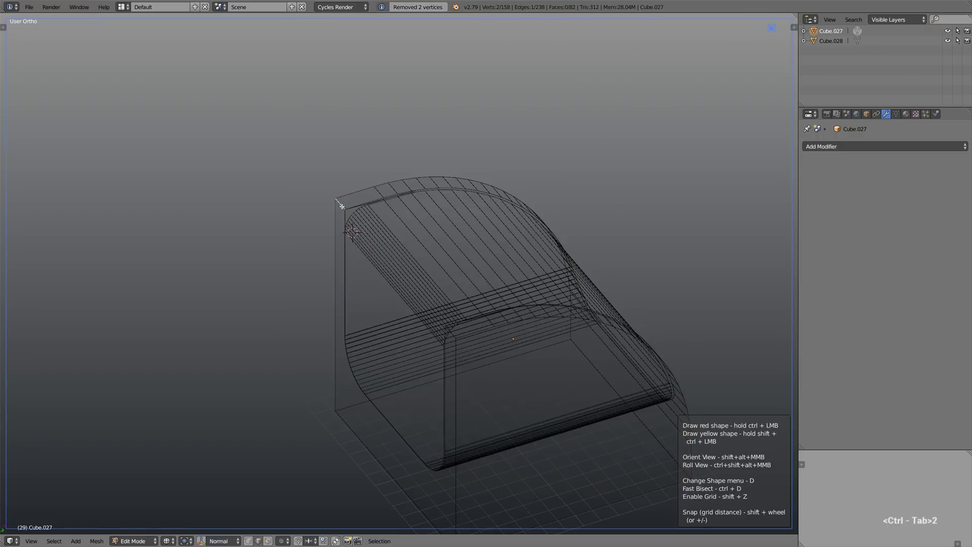
key("z")
right_click(452, 333, "shift")
key("ctrl+b")
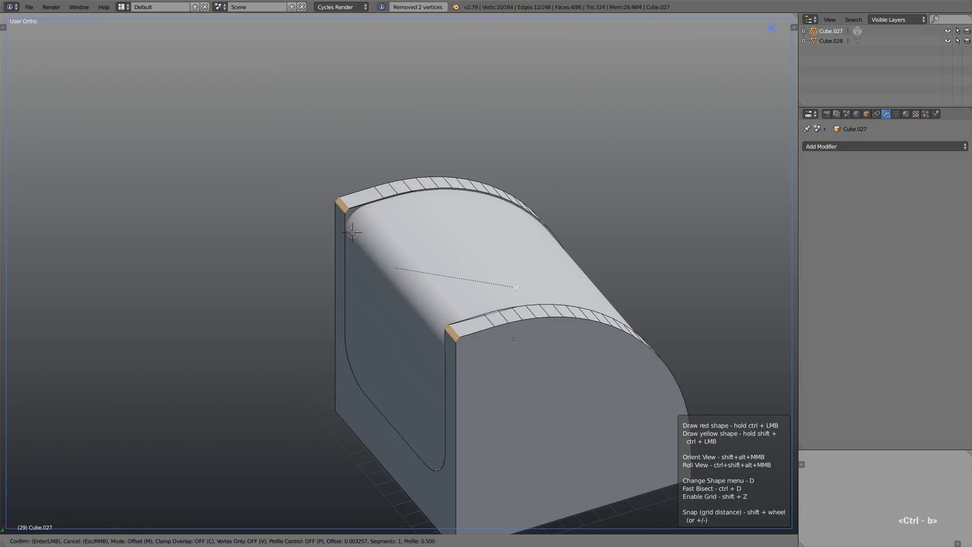
left_click(516, 287)
key("Tab")
scroll(516, 287, "down", 4)
middle_click_drag(516, 287, 385, 281)
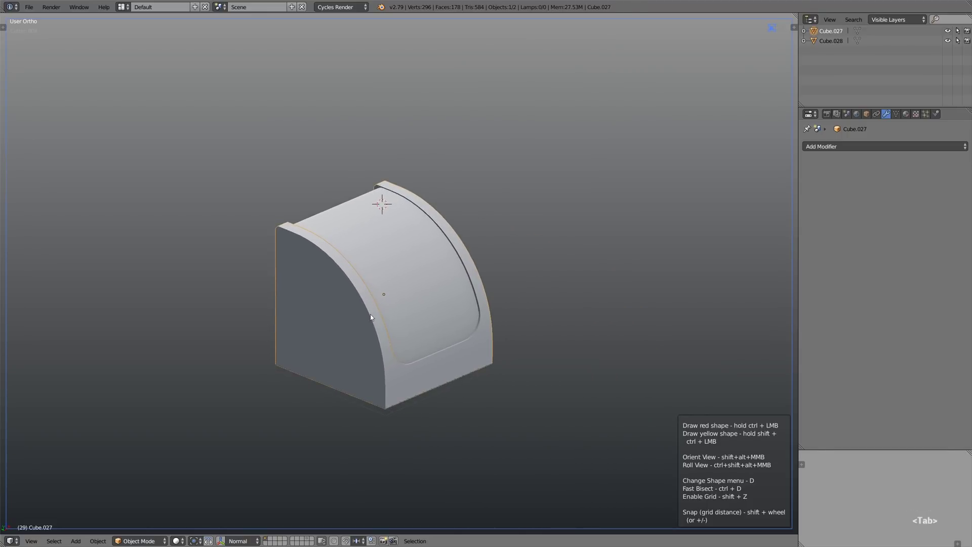
Step: Cut a small round-cornered notch into the middle of the panel's lower edge in front view
right_click(436, 348)
key("KP_1")
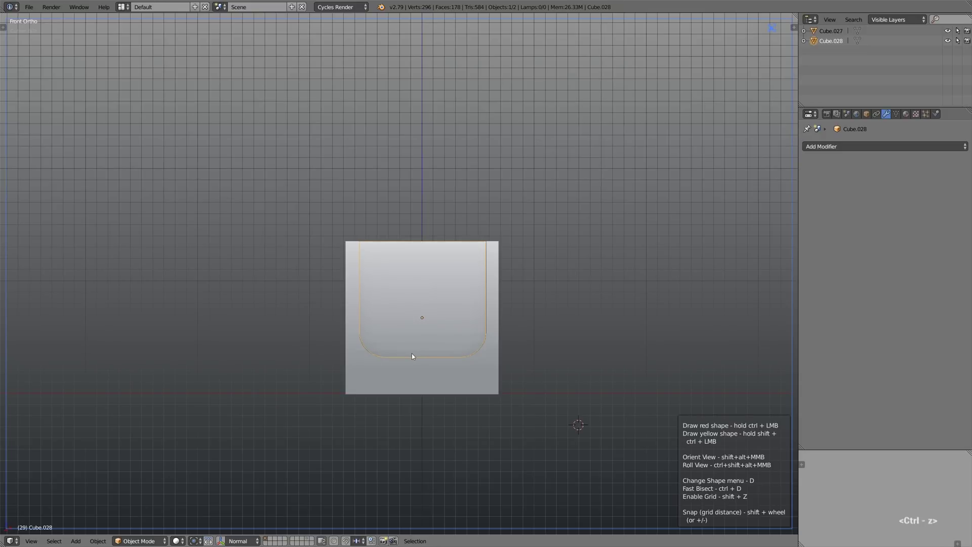
left_click_drag(412, 353, 436, 361, "ctrl")
middle_click_drag(435, 361, 439, 353)
key("Return")
Step: Lift the panel up along Z to inspect the notched piece, and undo the move
middle_click_drag(423, 341, 436, 353)
key("g")
key("z")
left_click(487, 102)
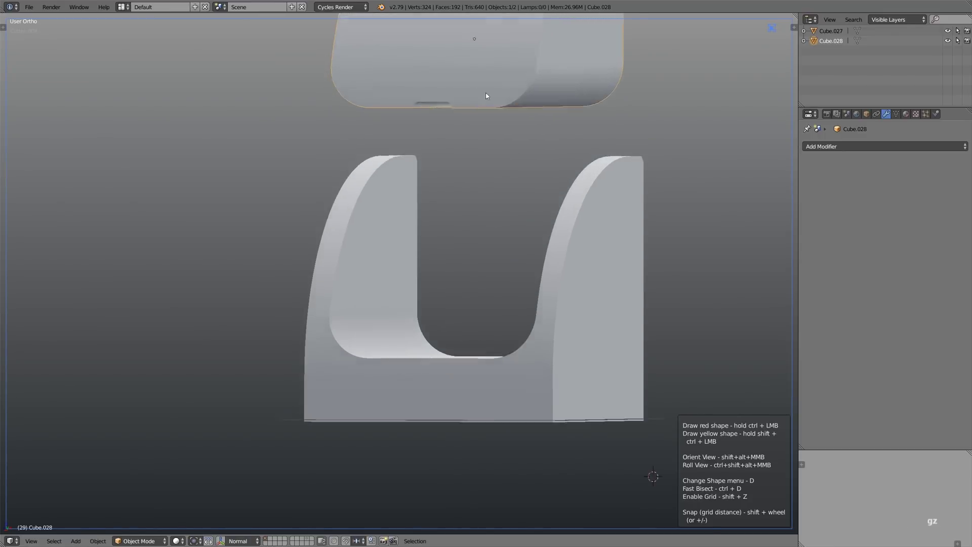
middle_click_drag(487, 102, 447, 158)
key("ctrl+z")
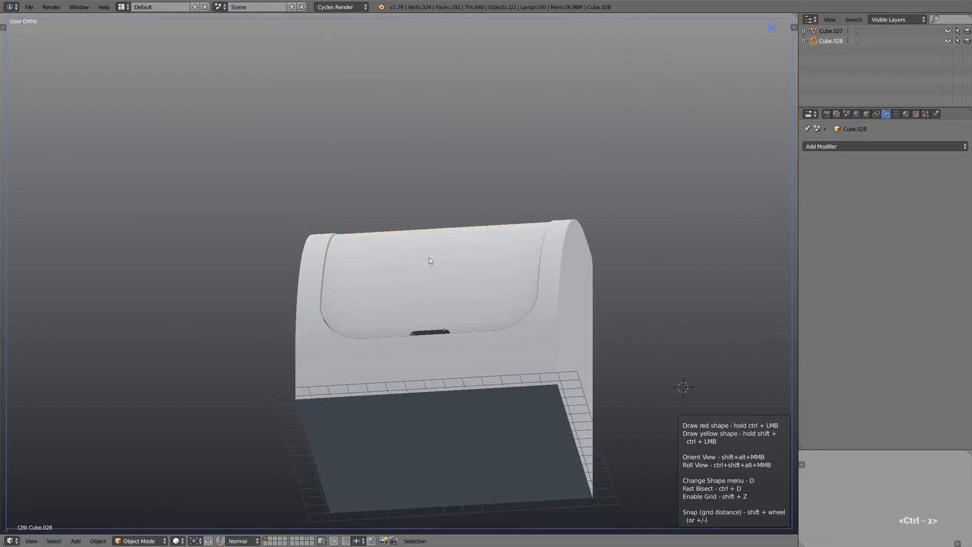
Step: Place the 3D cursor beside the panel and cut a thin slot above the notch in front view, limited to the cursor's depth
middle_click_drag(442, 196, 397, 326)
left_click(535, 342)
middle_click_drag(537, 343, 480, 347)
key("KP_1")
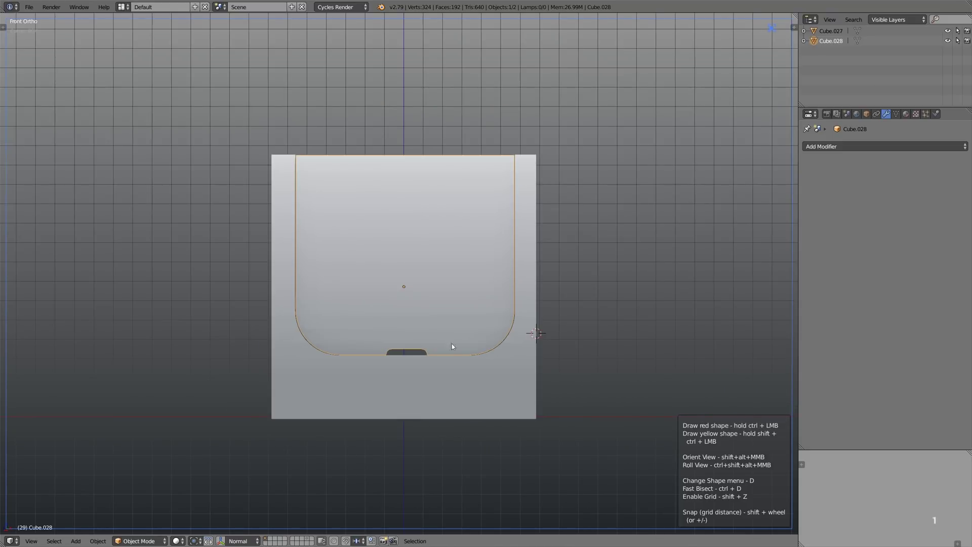
left_click_drag(398, 349, 415, 354, "ctrl")
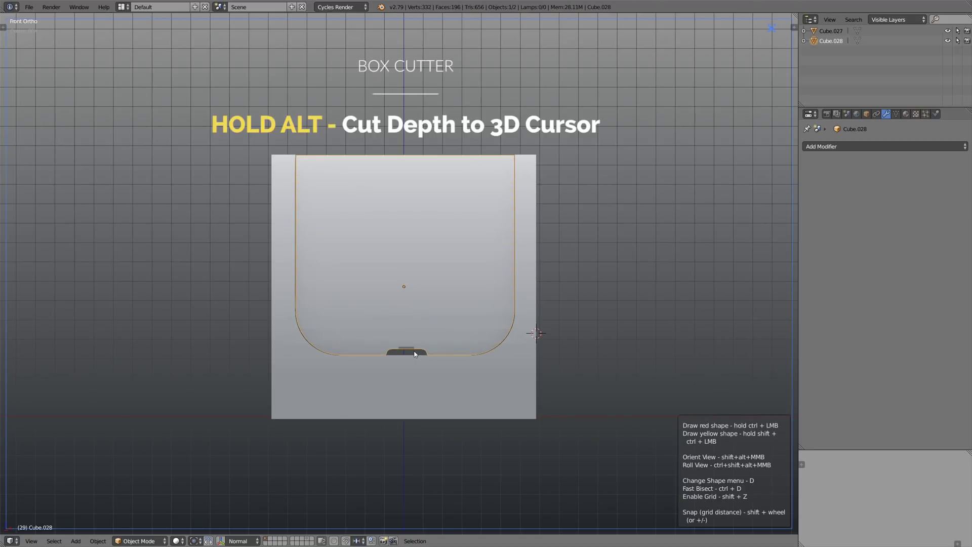
Step: Refine the thin slot above the notch by moving its face along Y and its edge along Z in Edit Mode
scroll(414, 354, "up", 4)
middle_click_drag(392, 362, 391, 341)
scroll(389, 357, "down", 3)
scroll(393, 341, "up", 5)
key("Tab")
key("ctrl+Tab")
key("3")
right_click(394, 345)
key("g")
key("y")
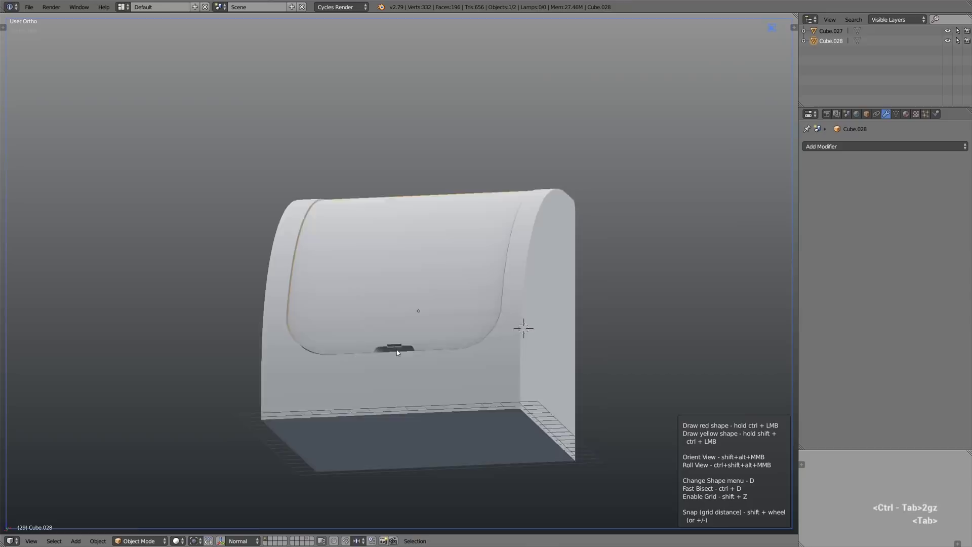
Step: Cut a small circular hole into the panel's lower-left corner in front view with the Circle cutter, nudging the circle before cutting
middle_click_drag(397, 353, 399, 359)
scroll(388, 342, "down", 1)
key("d")
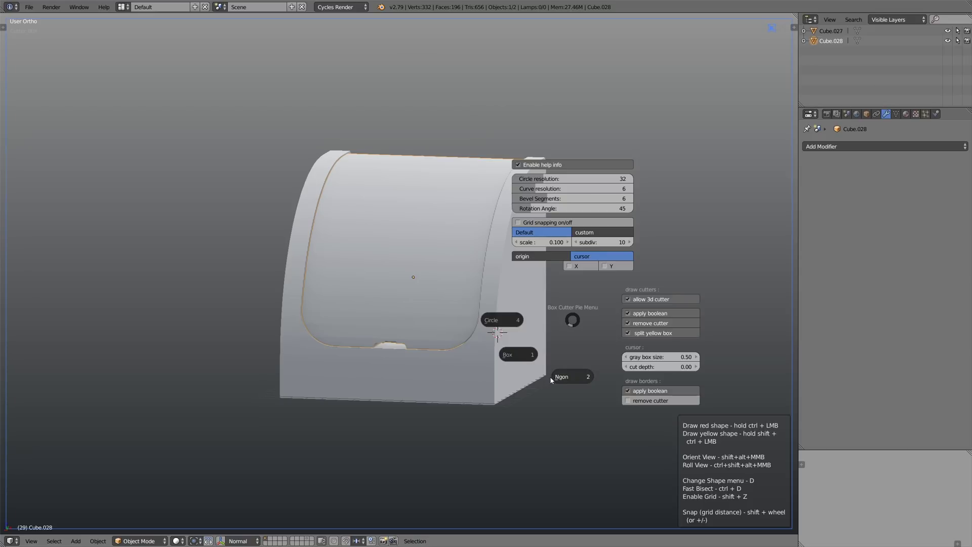
left_click(498, 323)
key("KP_1")
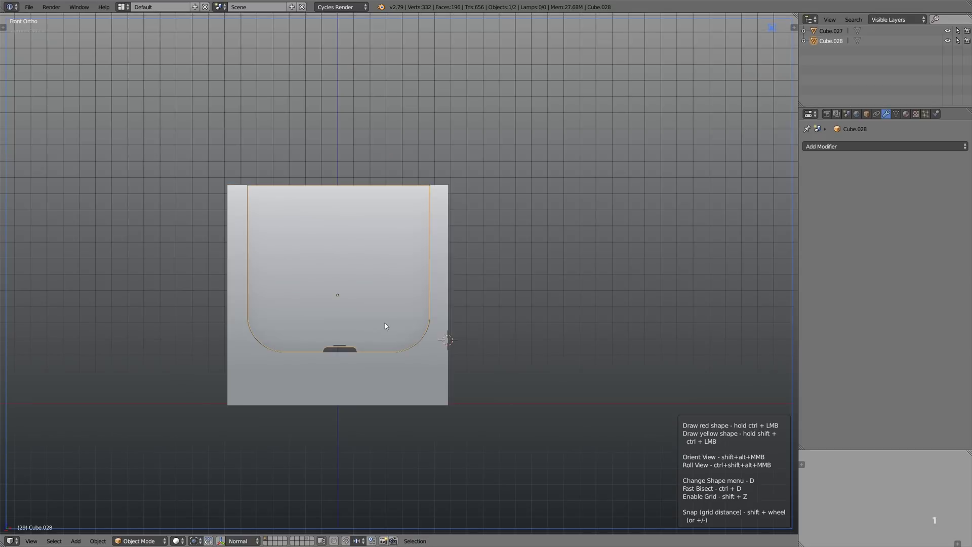
left_click_drag(265, 332, 272, 337, "ctrl")
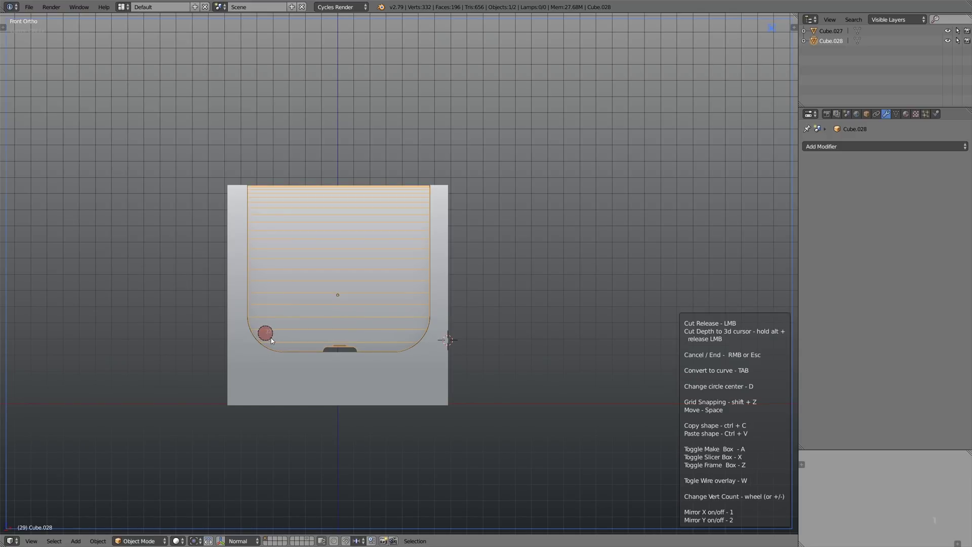
key("Tab")
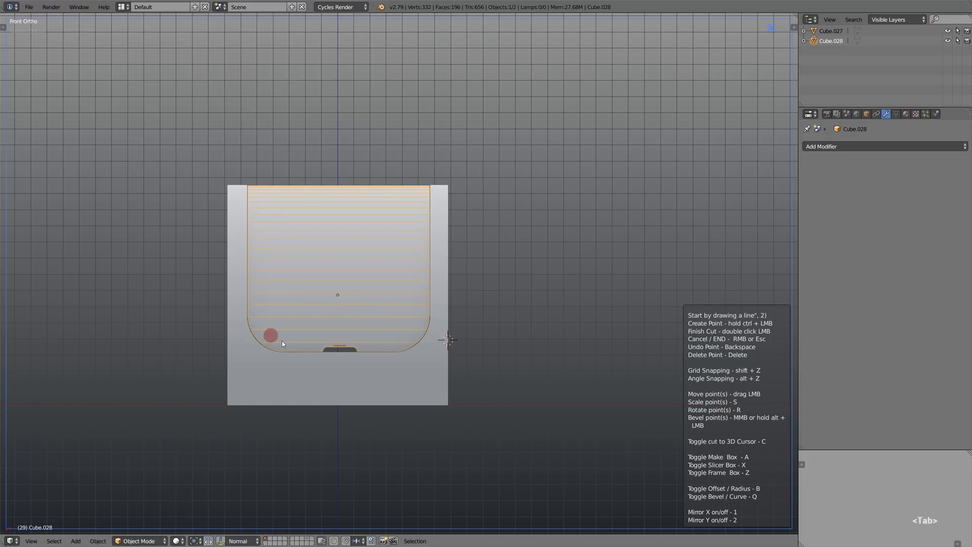
left_click_drag(280, 344, 279, 343)
double_click(277, 341)
Step: Rotate the circular hole's inner face about -22° around the global X axis in Edit Mode
mouse_move(276, 340)
middle_mouse_down()
mouse_move(254, 341)
mouse_move(271, 330)
middle_mouse_up()
scroll(263, 341, "up", 5)
scroll(271, 328, "down", 2)
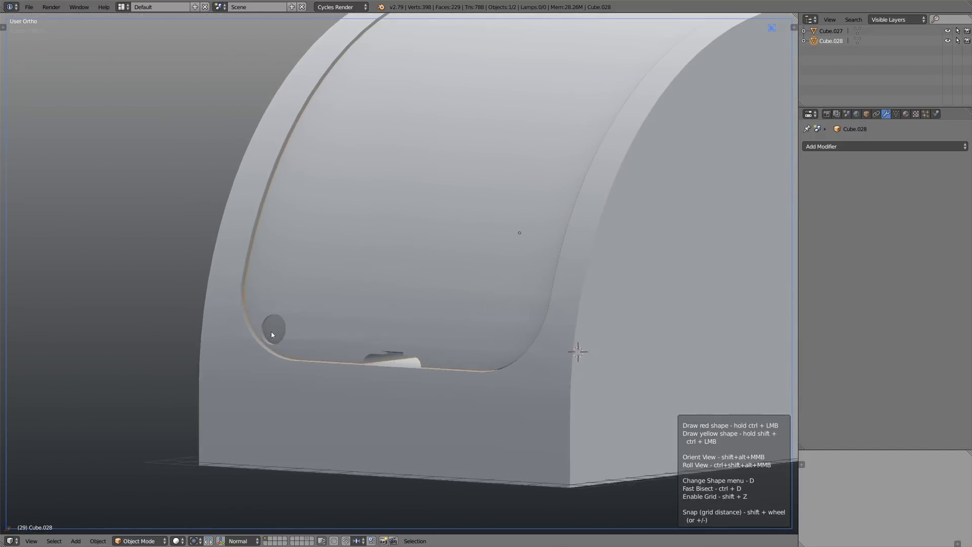
scroll(275, 329, "up", 2)
key("Tab")
key("ctrl+Tab")
key("3")
right_click(275, 326)
key("r")
key("x")
key("s")
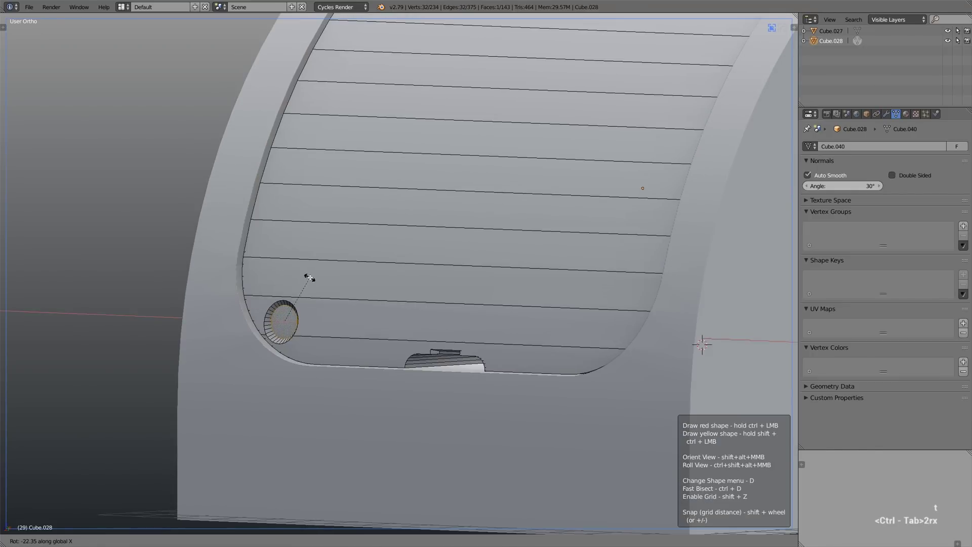
left_click(310, 279)
key("Tab")
scroll(309, 286, "down", 5)
middle_click_drag(309, 288, 287, 348)
scroll(362, 297, "down", 2)
Step: Set BoxCutter's mirror reference to origin and enable mirroring on the X axis
key("d")
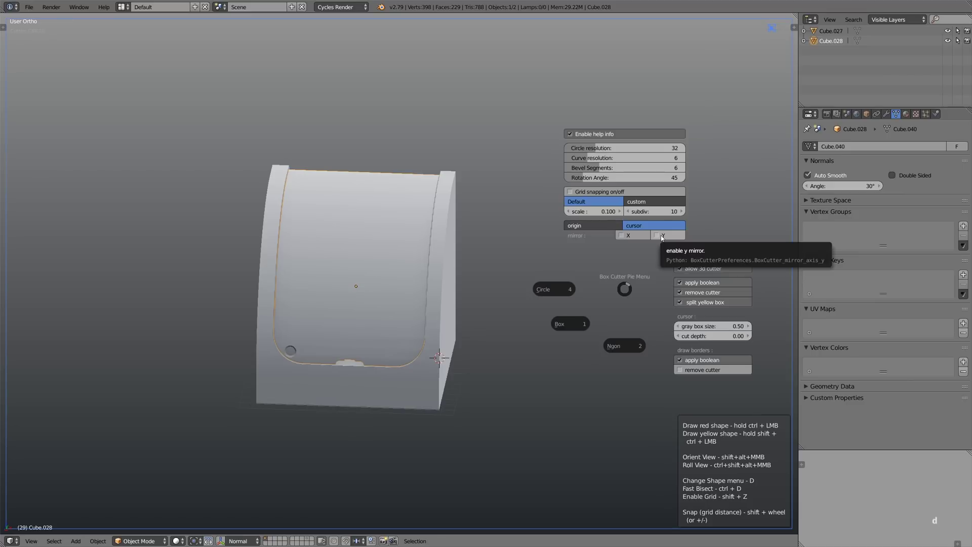
left_click(597, 228)
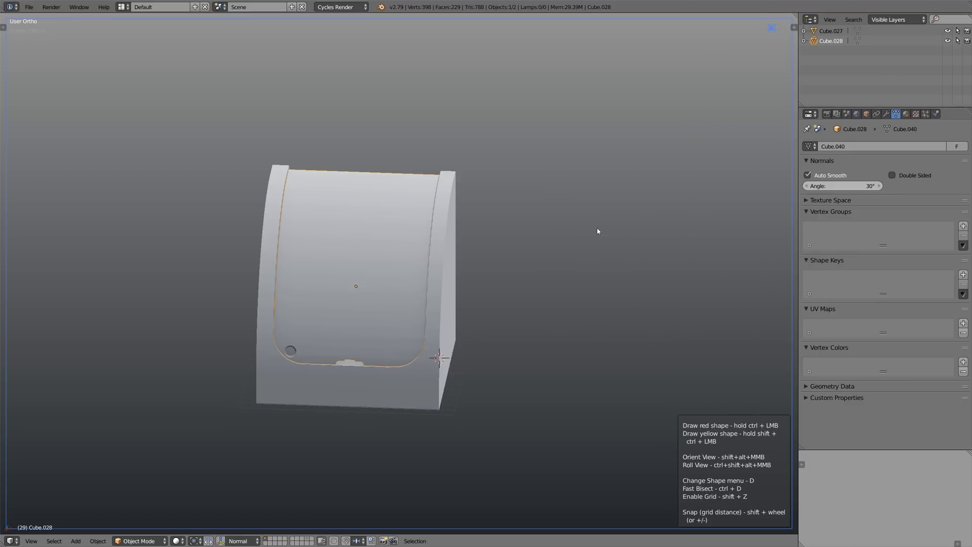
key("d")
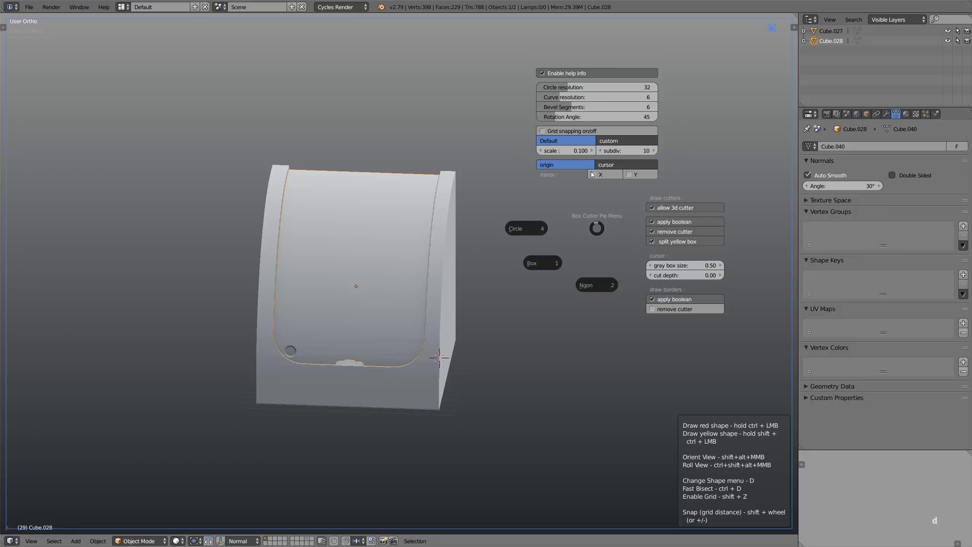
left_click(599, 175)
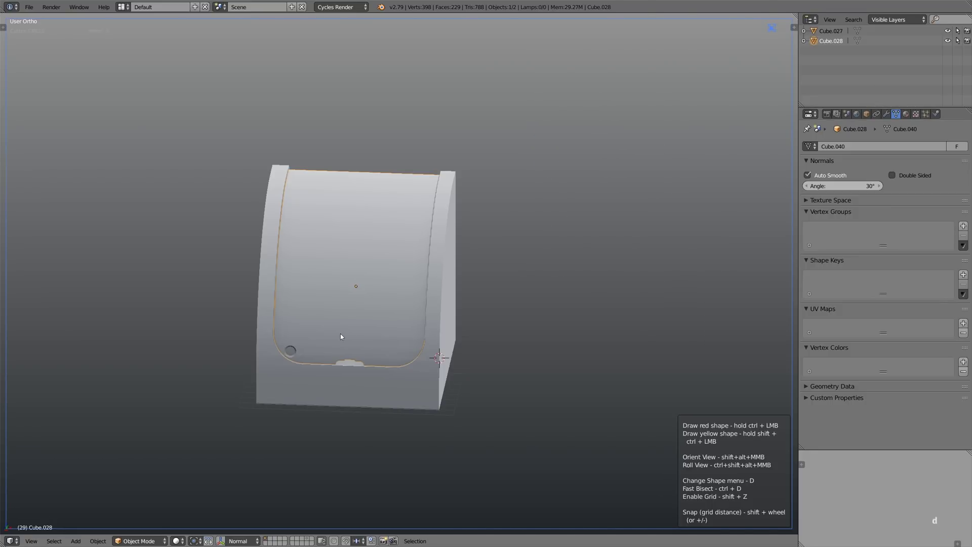
Step: Try two X-mirrored circle cuts on the panel in front view, one large pair and one small pair, and undo both
key("1")
left_click_drag(296, 311, 311, 316, "ctrl")
key("Return")
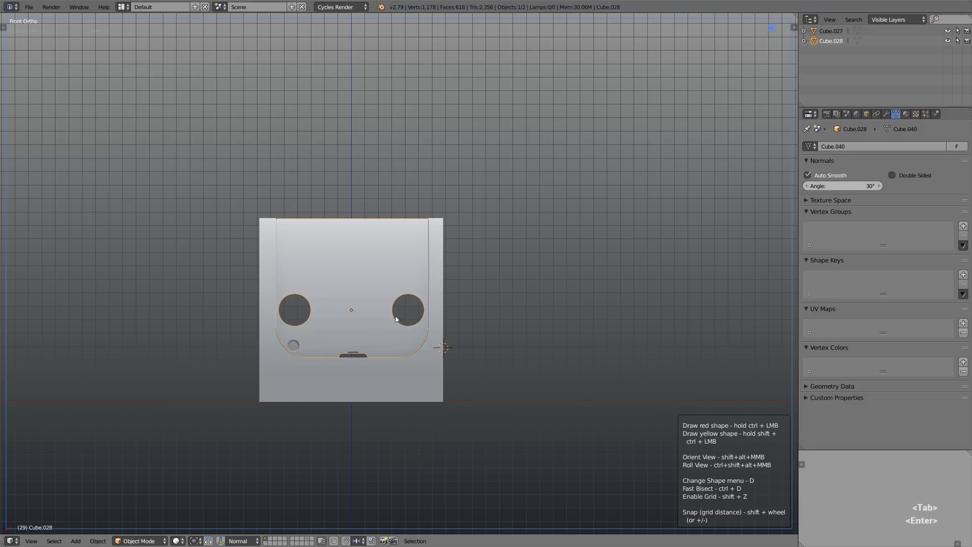
left_click_drag(296, 268, 301, 277, "ctrl")
middle_click_drag(308, 280, 358, 299)
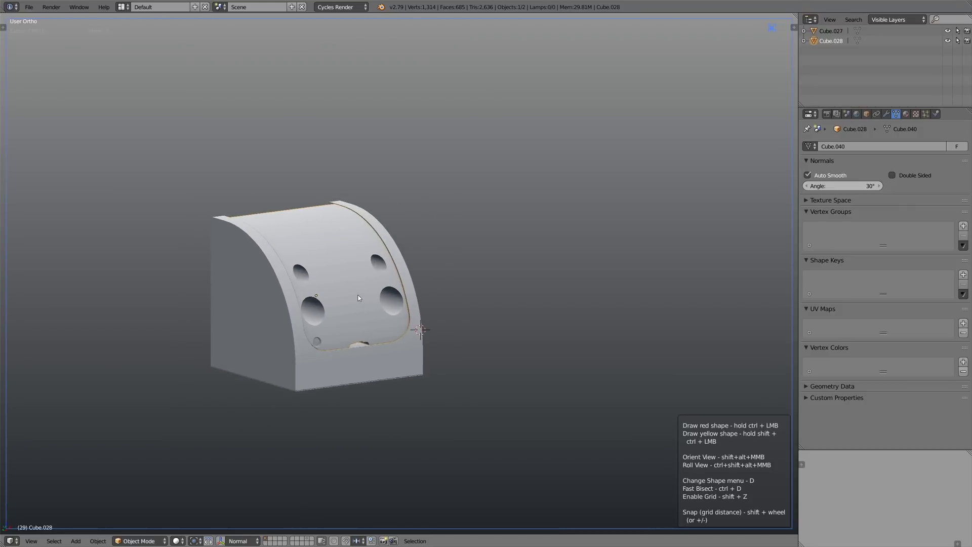
key("ctrl+z")
key("ctrl+z")
Step: Turn off X mirroring and enable grid snapping in the BoxCutter settings
key("d")
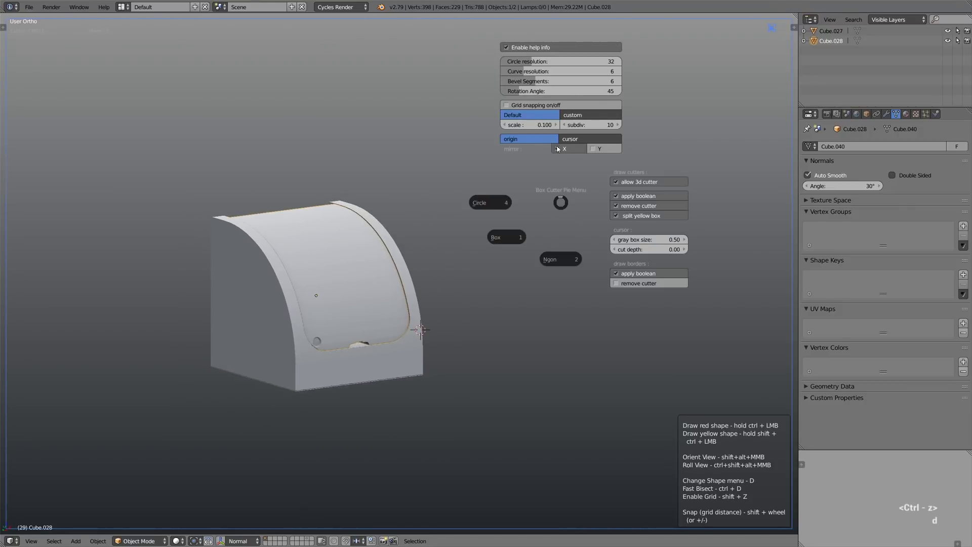
key("d")
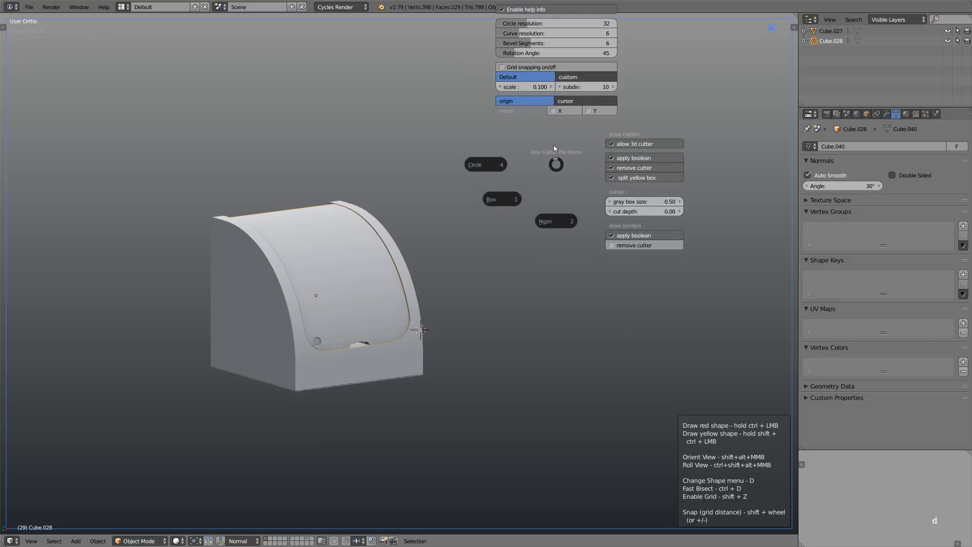
left_click(503, 69)
Step: Try a grid-snapped circle cutter on the panel in front view, convert it to an editable curve, and cancel it
key("1")
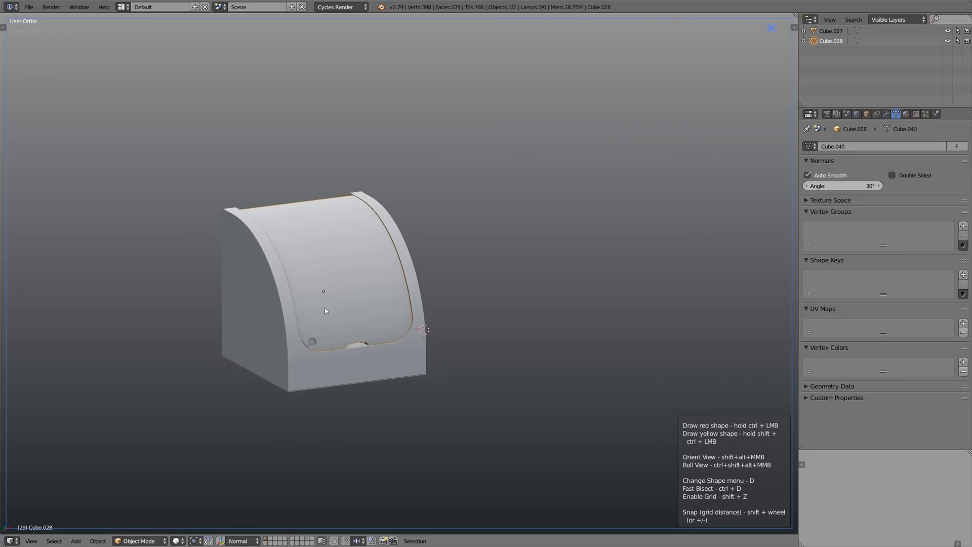
mouse_move(321, 306)
left_mouse_down("ctrl")
mouse_move(371, 335)
mouse_move(335, 317)
left_mouse_up("ctrl")
key("Tab")
key("g")
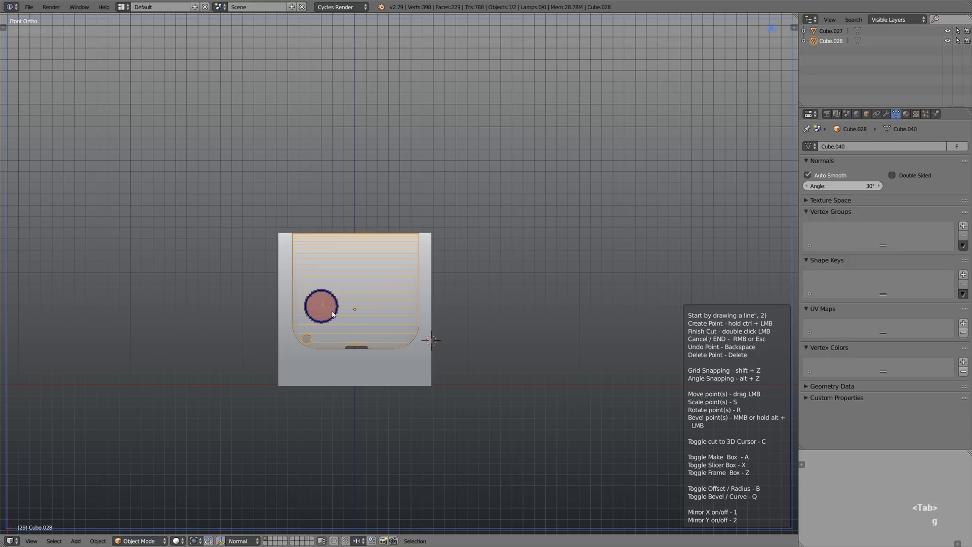
right_click(349, 314)
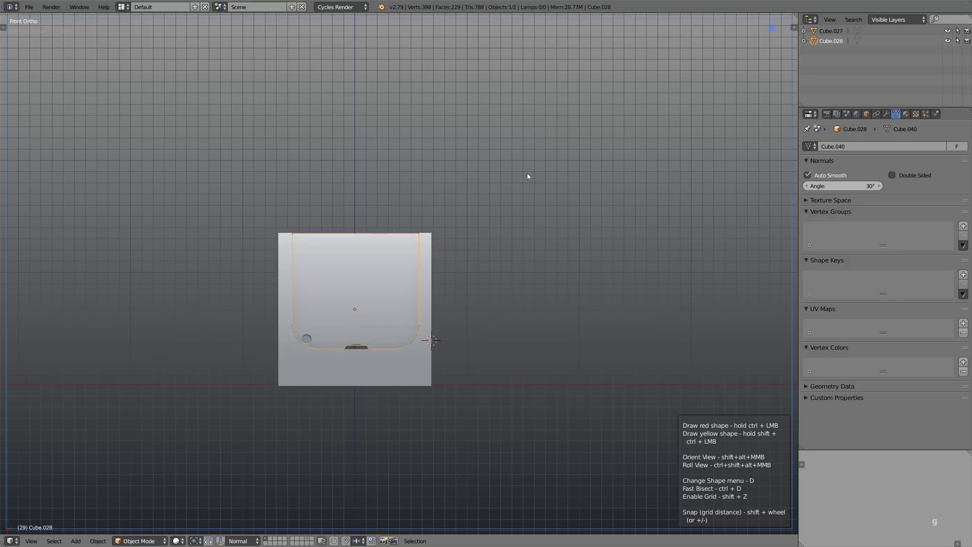
Step: Draw a box cutter across the panel, convert it to editable points, lower its lower-right corner, and move the whole shape down
key("d")
left_click_drag(321, 272, 386, 282, "ctrl")
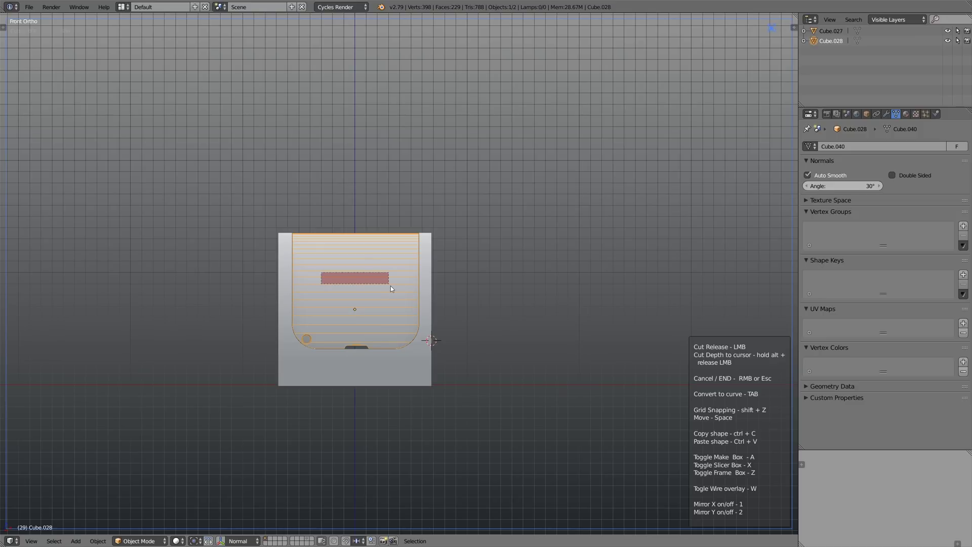
key("Tab")
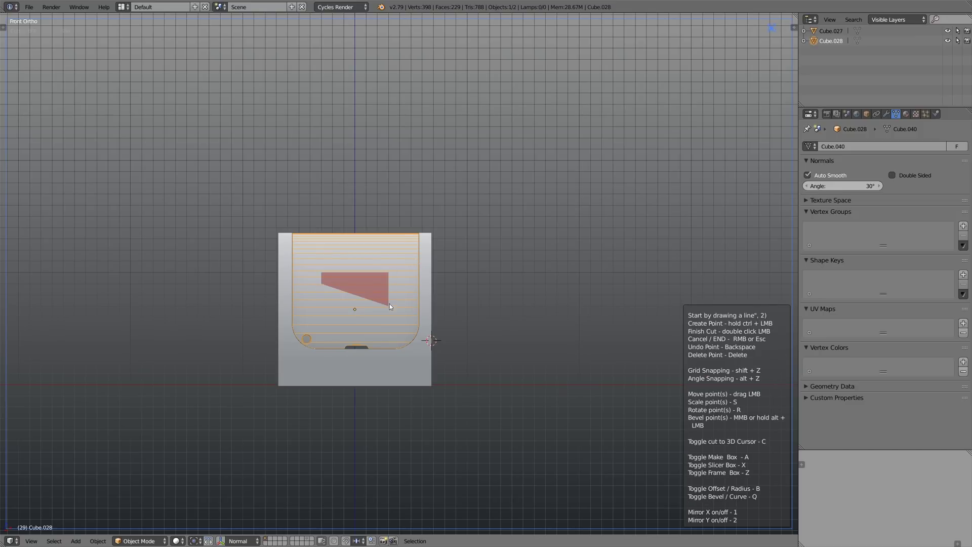
middle_click_drag(386, 317, 399, 310)
middle_click_drag(388, 272, 391, 271)
middle_click_drag(322, 274, 362, 281)
left_click_drag(398, 295, 399, 316)
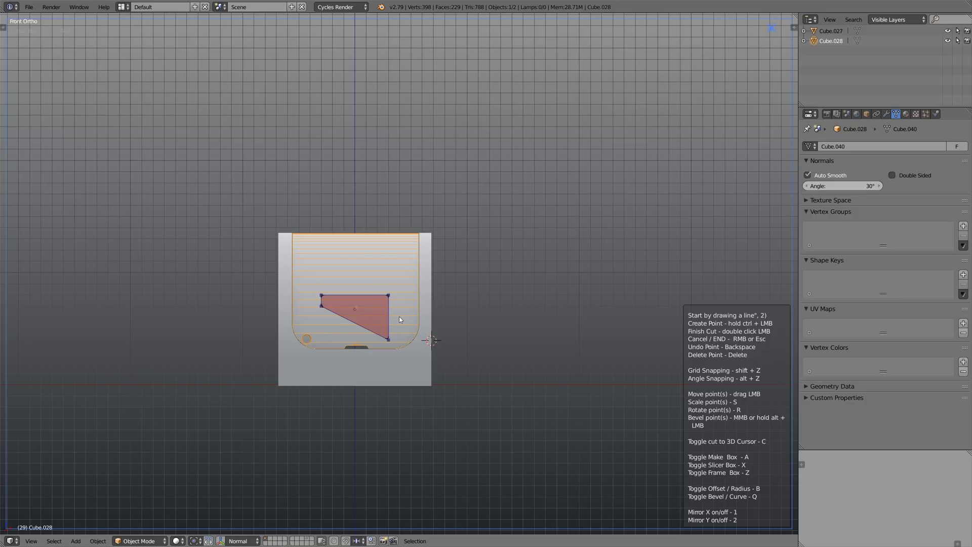
Step: Slice the panel with the slanted four-point shape in slicer mode, try moving the piece along Y, and undo the slice
key("x")
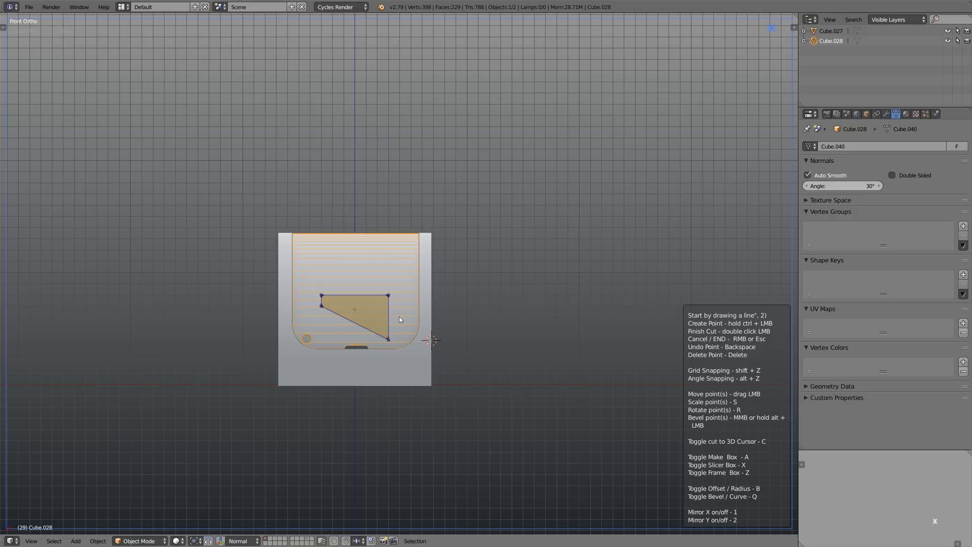
key("Return")
mouse_move(378, 309)
middle_mouse_down()
mouse_move(405, 330)
mouse_move(386, 309)
middle_mouse_up()
key("g")
key("y")
left_click(405, 330)
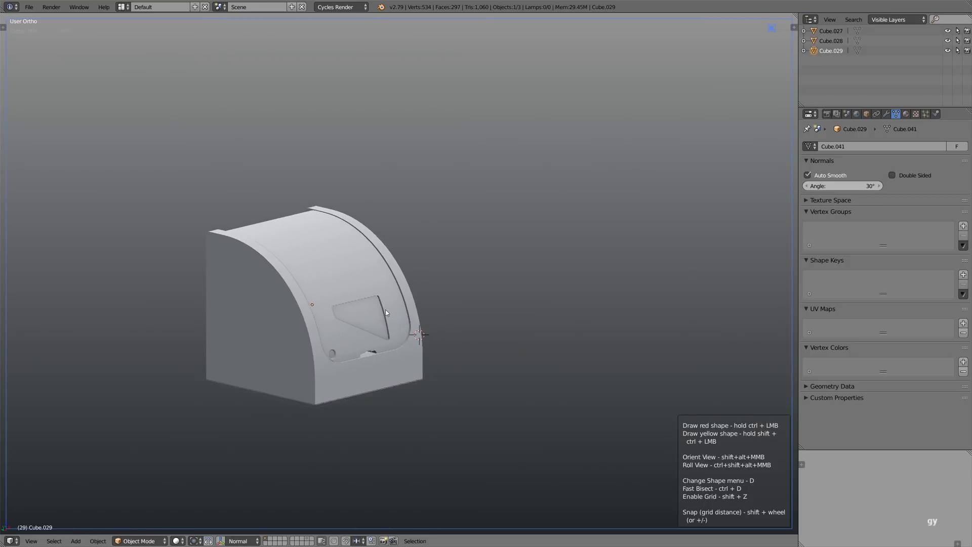
key("ctrl+z")
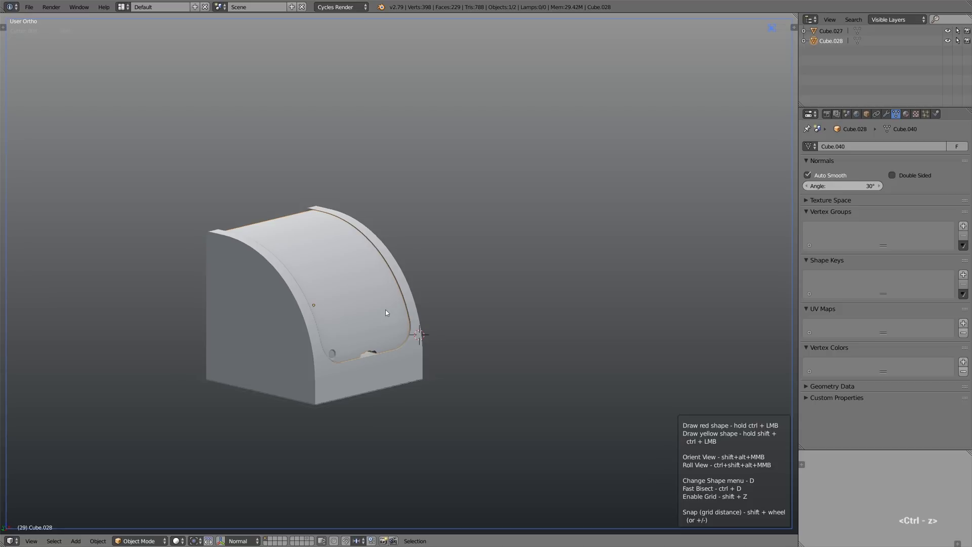
Step: Draw a trapezoid Ngon cutter over the middle of the main block's lower edge in front view, with angle snapping toggled
middle_click_drag(386, 311, 354, 353)
key("KP_1")
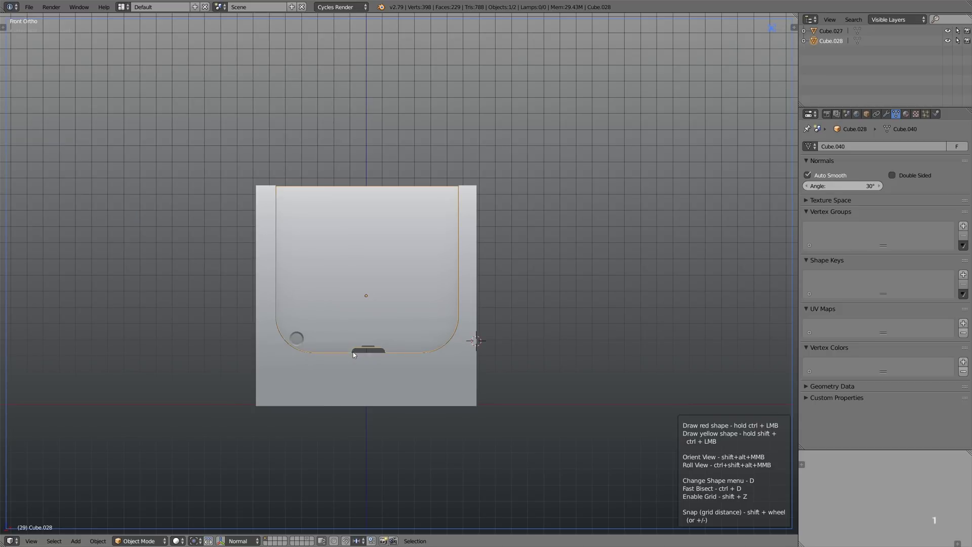
scroll(354, 352, "up", 3)
key("d")
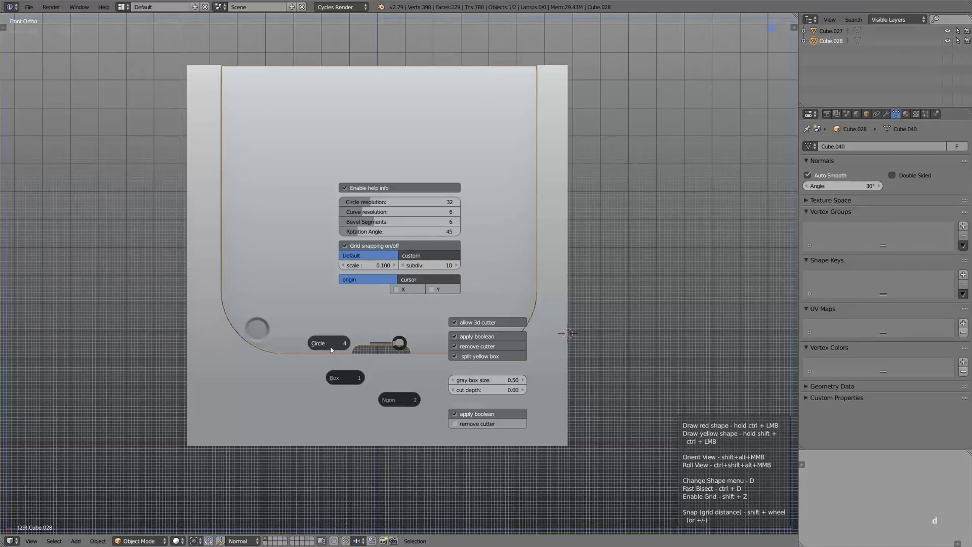
left_click(386, 399)
scroll(401, 392, "down", 1)
left_click(344, 409, "ctrl")
key("BackSpace")
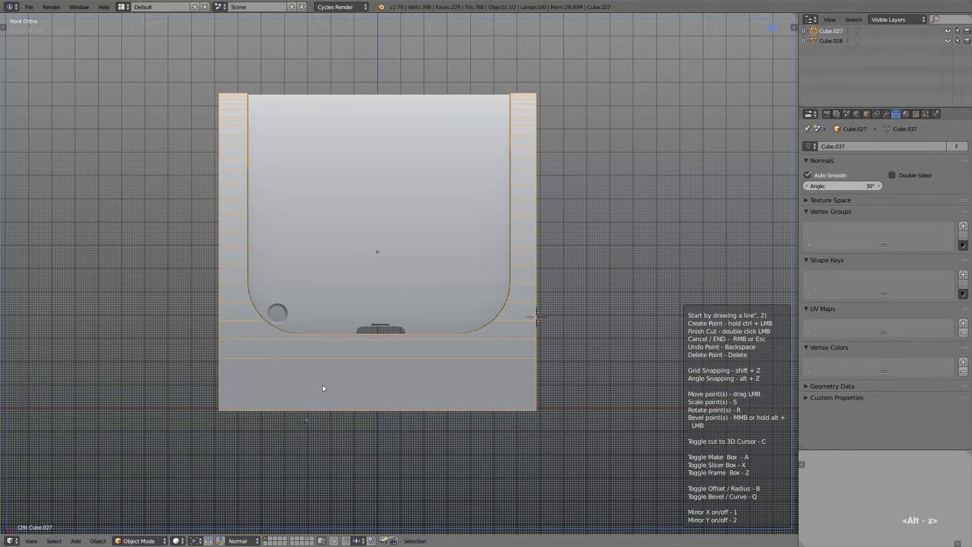
key("alt+z")
left_click(332, 366, "ctrl")
left_click(422, 366, "ctrl")
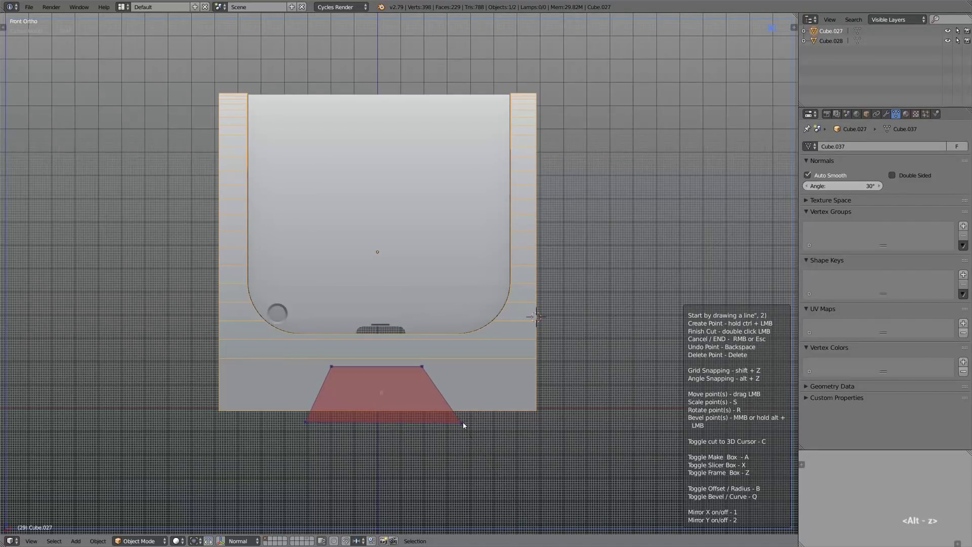
Step: Switch the trapezoid to slicer mode, round its upper corners, and slice it out of the main block
key("x")
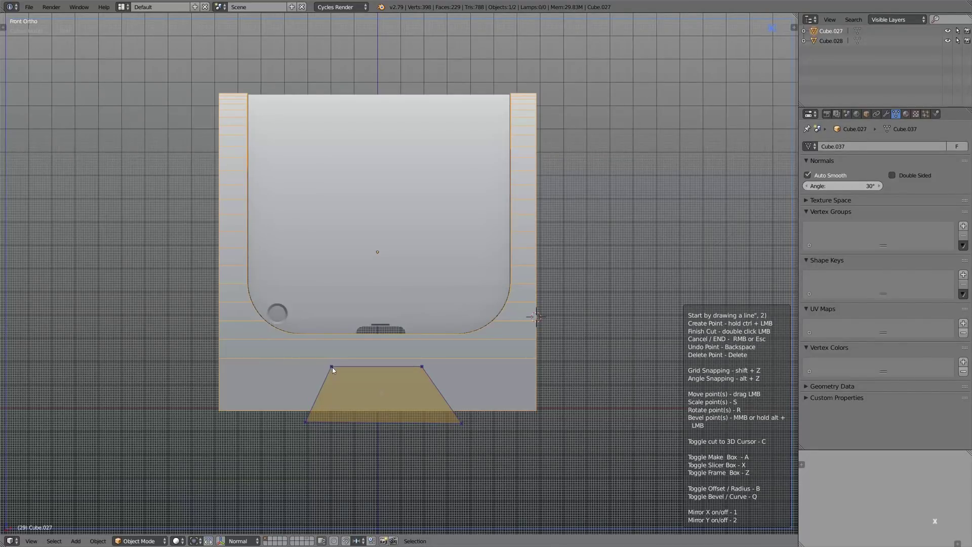
middle_click_drag(443, 369, 472, 368)
key("Return")
Step: Symmetrize the whole mesh of the sliced trapezoid piece in Edit Mode with direction +X to -X
key("Tab")
key("a")
key("a")
key("a")
key("space")
type("sy")
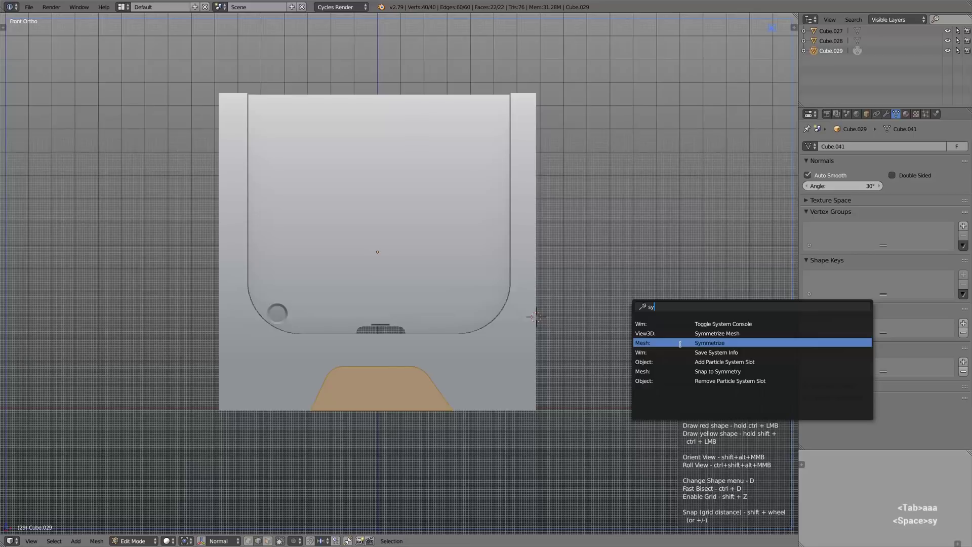
left_click(680, 343)
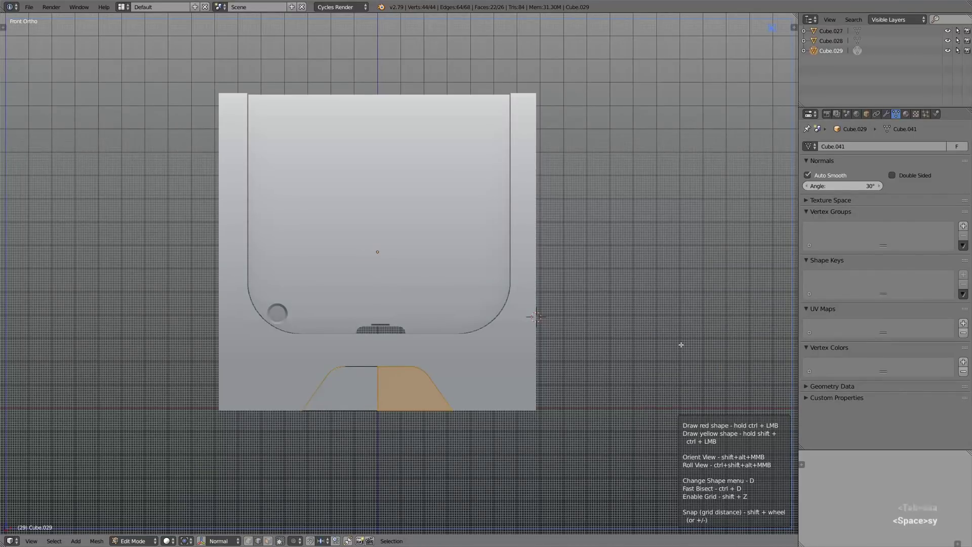
key("F6")
left_click(777, 362)
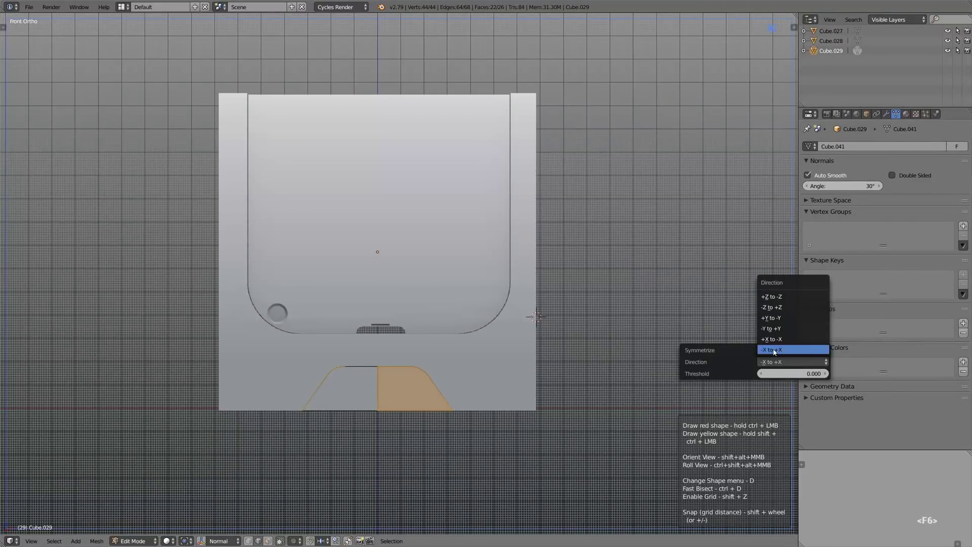
left_click(775, 344)
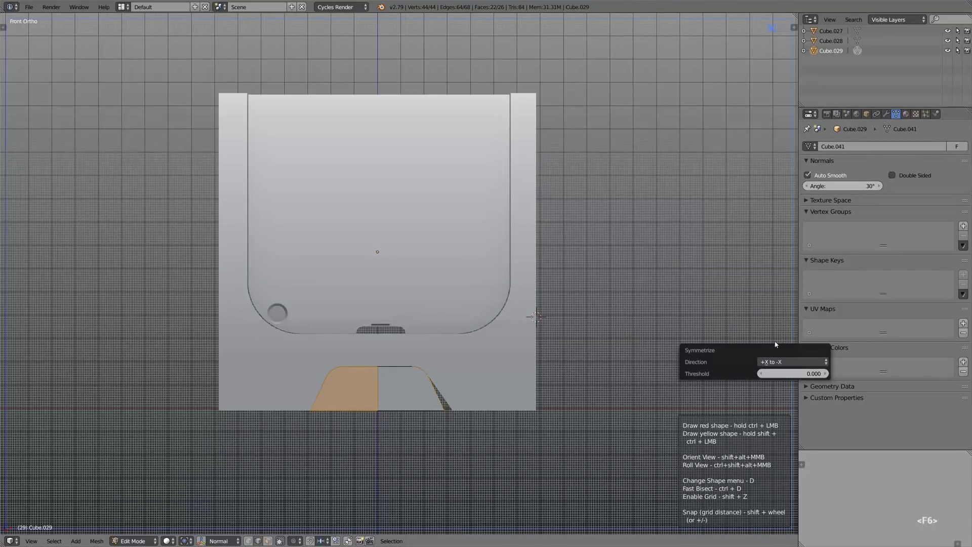
Step: Symmetrize the main block's whole mesh so its cutout matches the trapezoid, and reselect the trapezoid piece in Object Mode
key("Tab")
right_click(514, 386)
key("Tab")
key("a")
key("space")
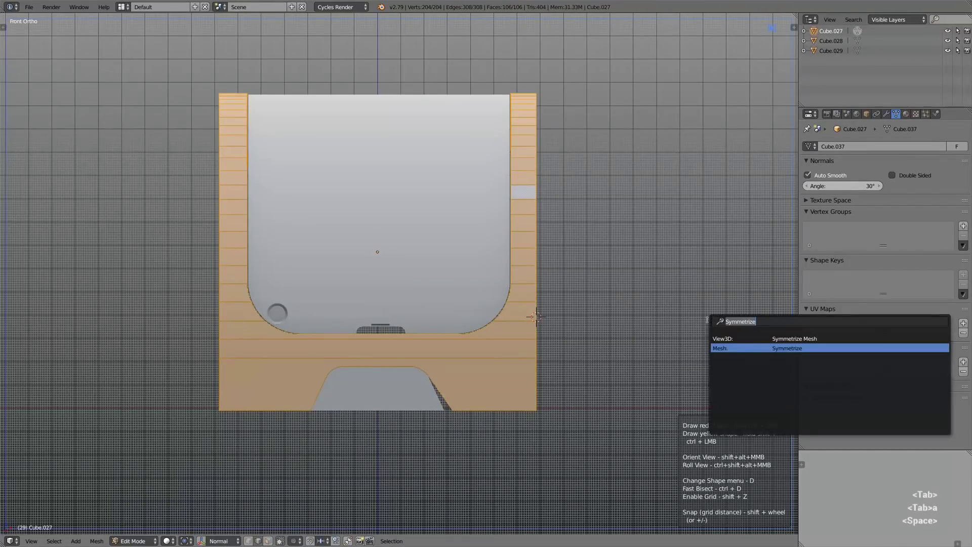
left_click(755, 347)
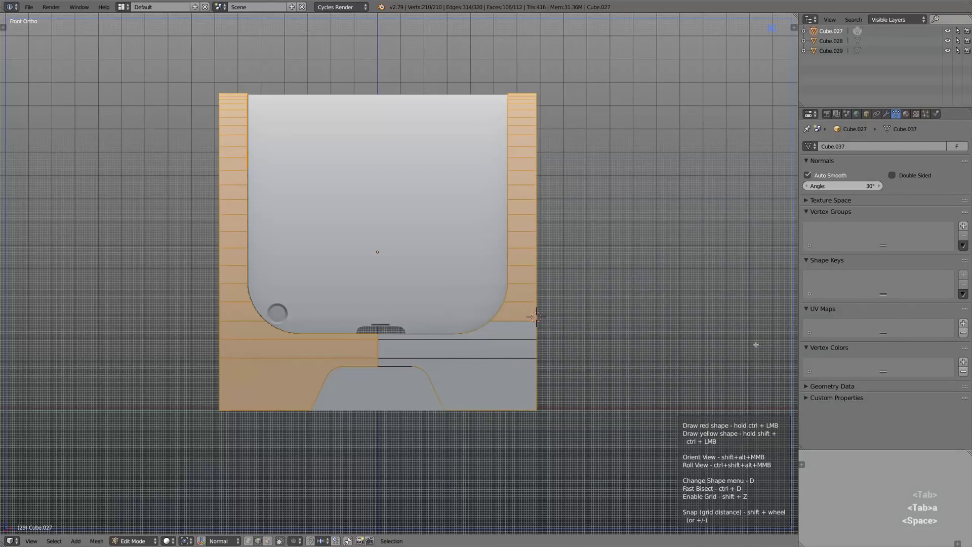
key("Tab")
scroll(423, 378, "down", 1)
scroll(405, 383, "up", 1)
right_click(386, 389)
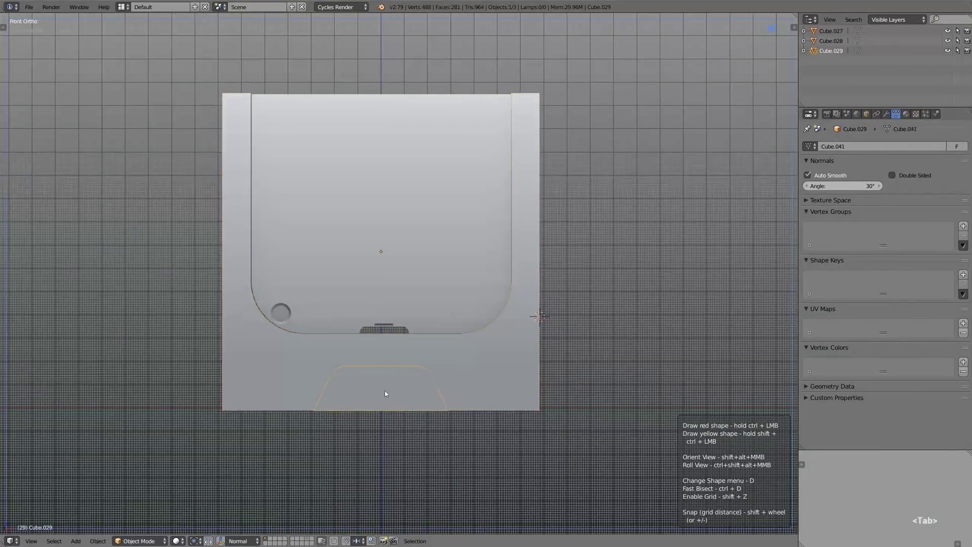
Step: Cut a tiny rounded box notch into the middle of the trapezoid piece's upper edge, converting the box cutter to an editable shape first
scroll(384, 390, "up", 1)
key("d")
left_click(450, 375)
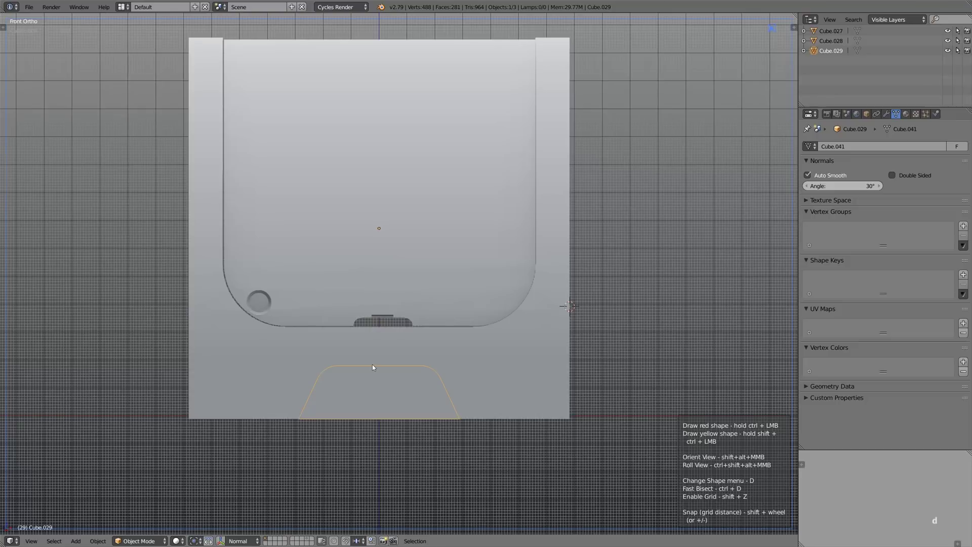
left_click_drag(374, 362, 382, 364)
key("Tab")
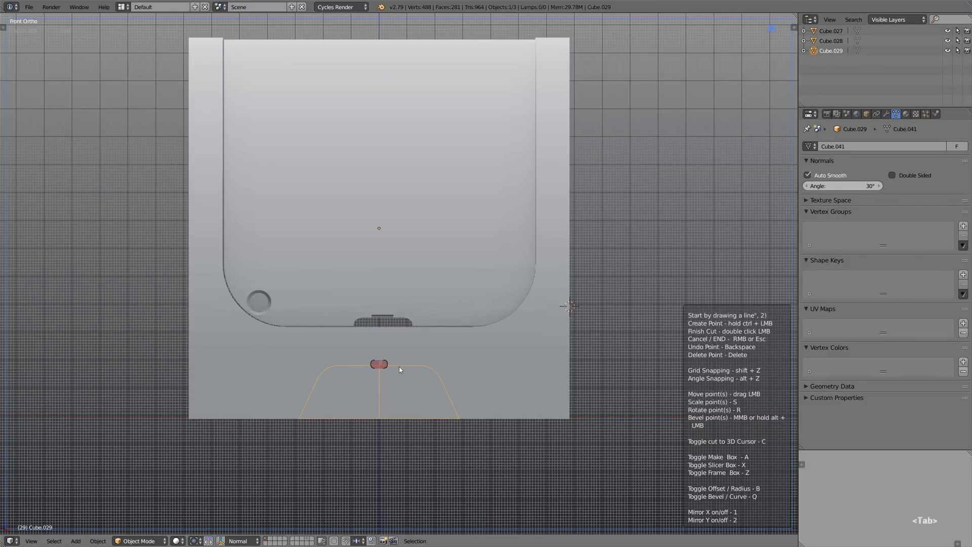
key("Return")
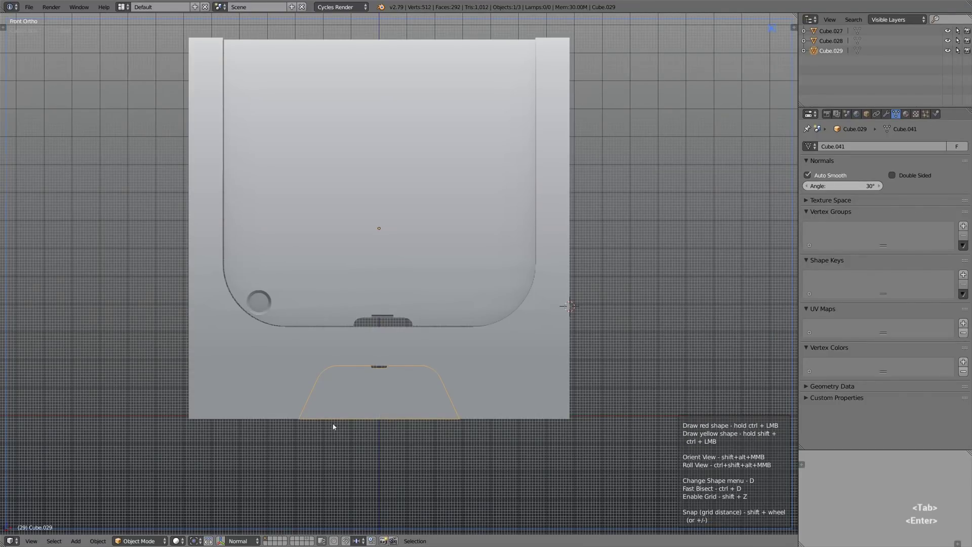
Step: Draw a small box on the trapezoid piece's lower edge, left of centre, and slice it out in slicer mode
left_click_drag(334, 424, 355, 415, "ctrl")
key("x")
key("Tab")
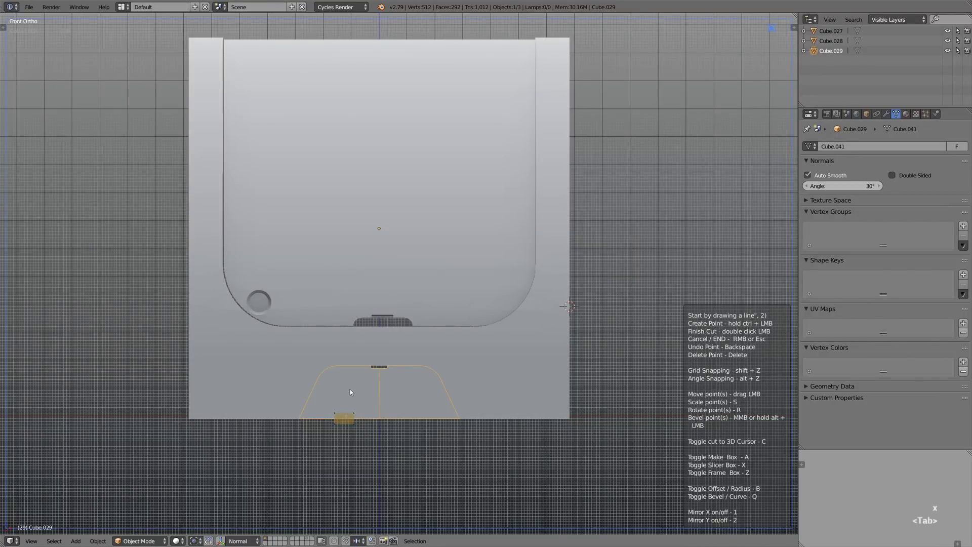
key("Return")
Step: Move the small sliced piece along Y, and shift the trapezoid piece along Y as well
middle_click_drag(347, 413, 384, 417)
key("g")
key("y")
left_click(381, 417)
right_click(372, 402)
key("g")
key("y")
left_click(371, 403)
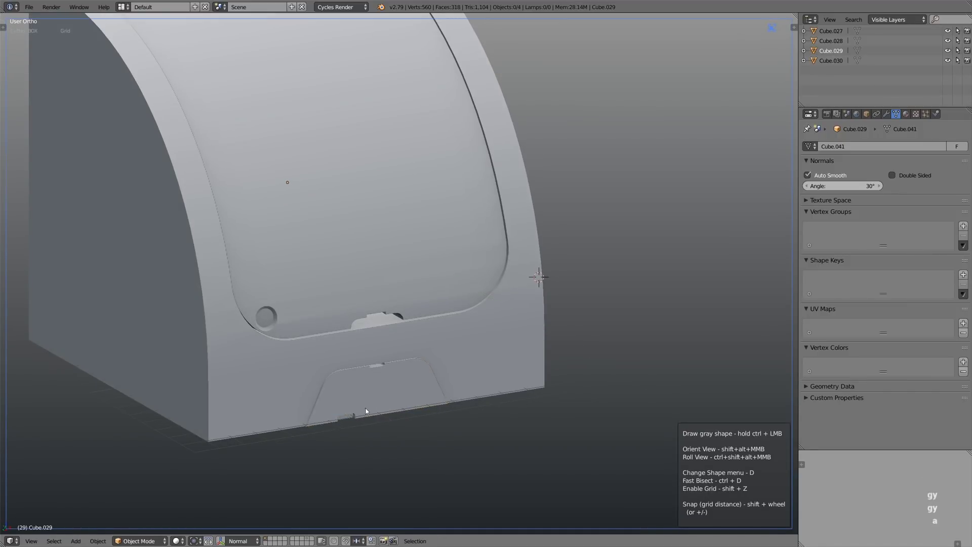
Step: Select the main block and choose the Ngon cutter shape in left view
scroll(376, 367, "down", 1)
middle_click_drag(374, 399, 370, 402)
right_click(303, 417)
key("KP_1")
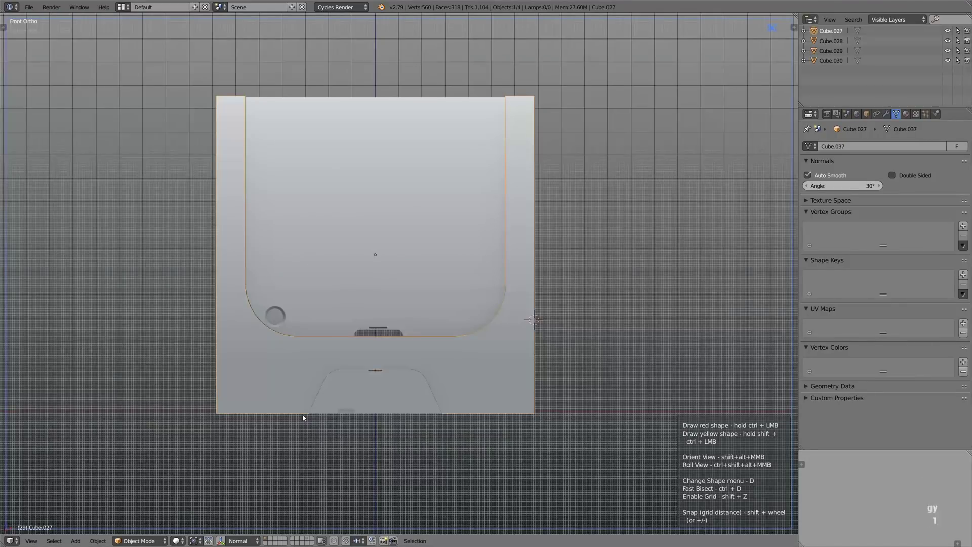
key("ctrl+z")
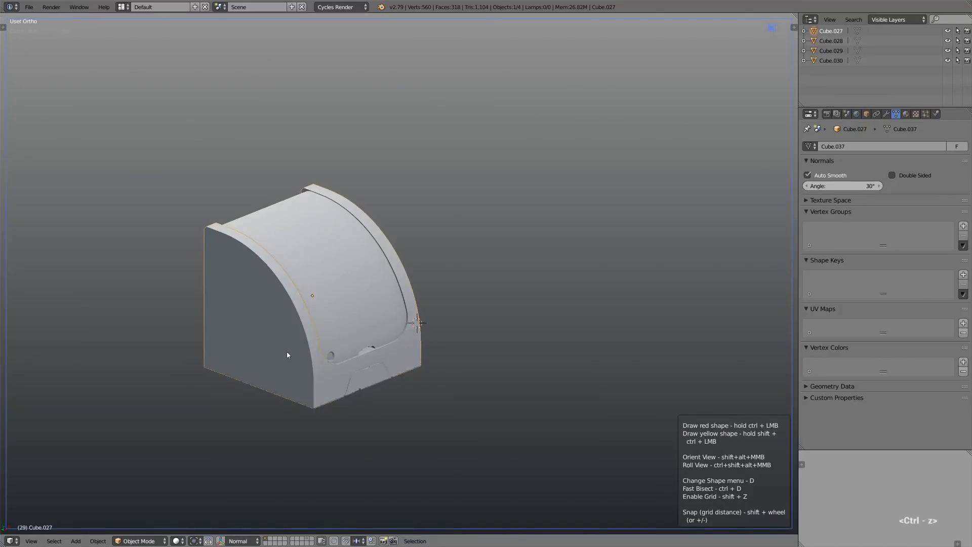
key("ctrl+KP_3")
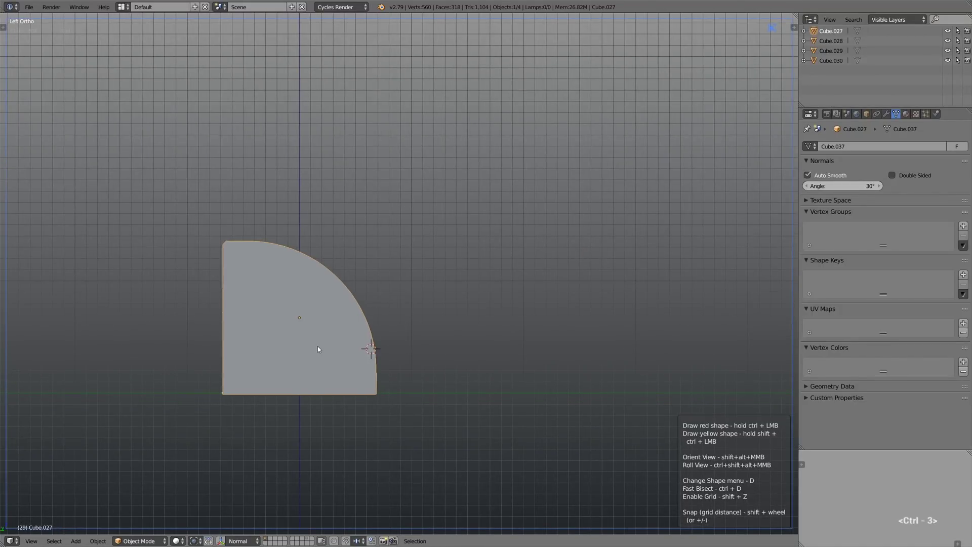
key("d")
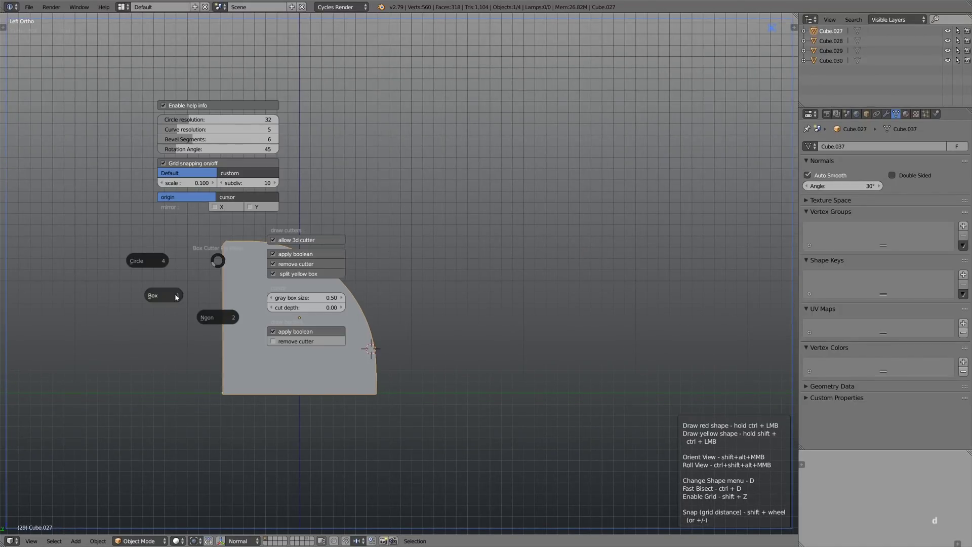
left_click(208, 317)
key("alt+z")
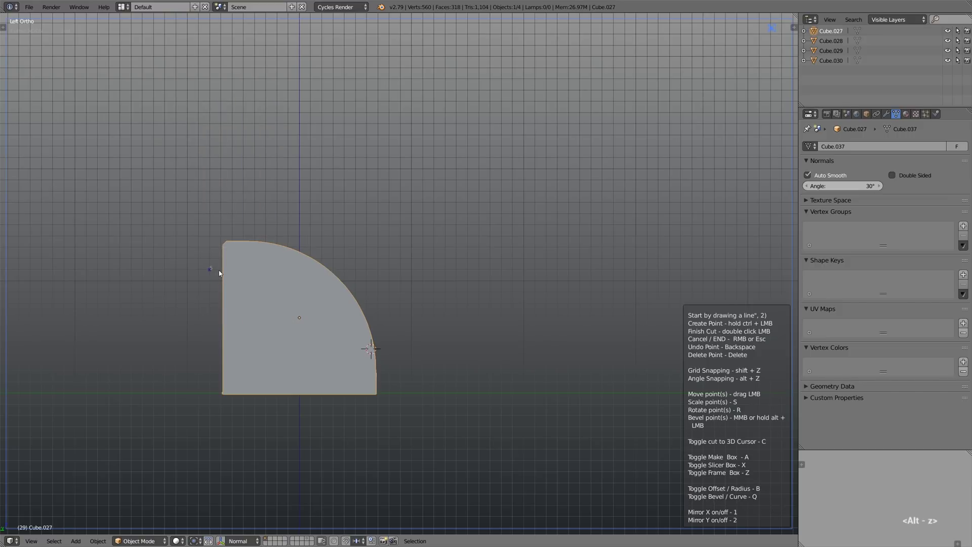
left_click_drag(217, 272, 243, 272)
left_click(232, 270, "ctrl")
Step: Turn off grid snapping and outline a stepped Ngon cutter with angle snapping over the main block's upper rear edge
key("d")
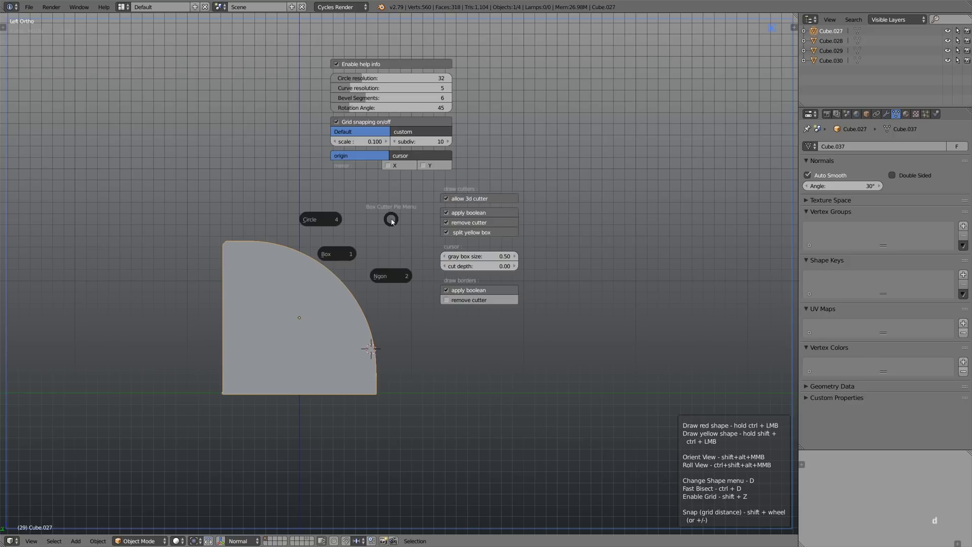
left_click(338, 123)
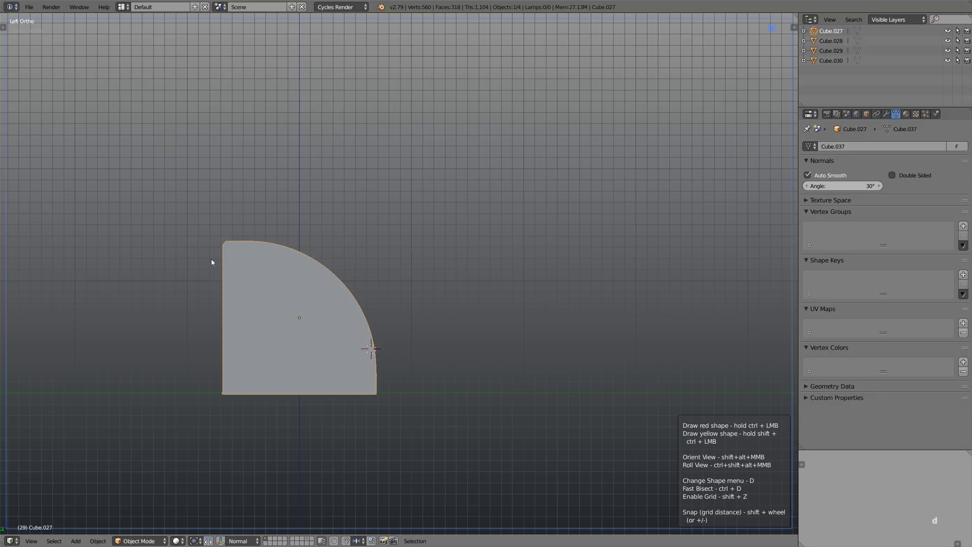
left_click_drag(211, 260, 231, 262, "ctrl")
key("alt+z")
left_click(234, 267, "ctrl")
left_click(241, 266, "ctrl")
left_click(242, 292, "ctrl")
left_click(230, 295, "ctrl")
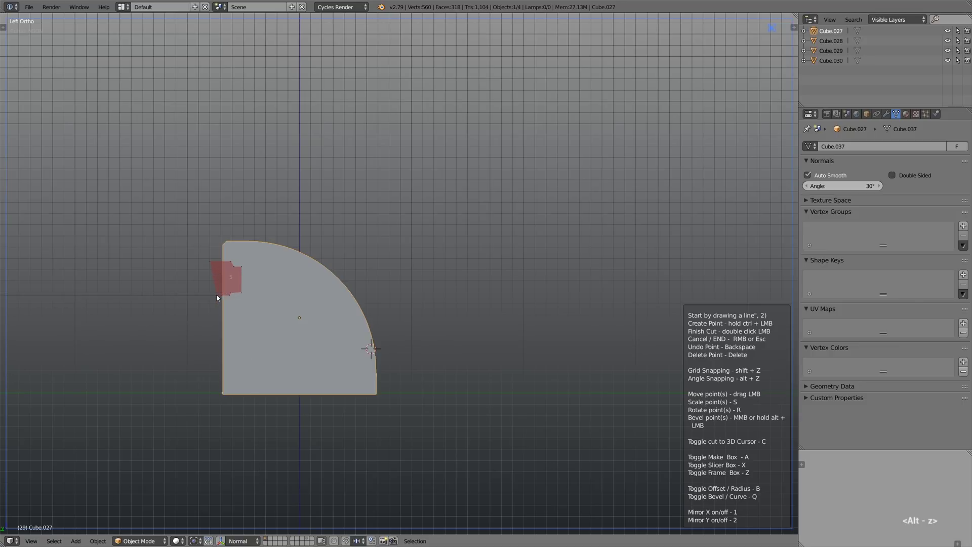
Step: Switch the stepped Ngon to slicer mode, adjust its points, and slice it out of the main block
key("Tab")
key("x")
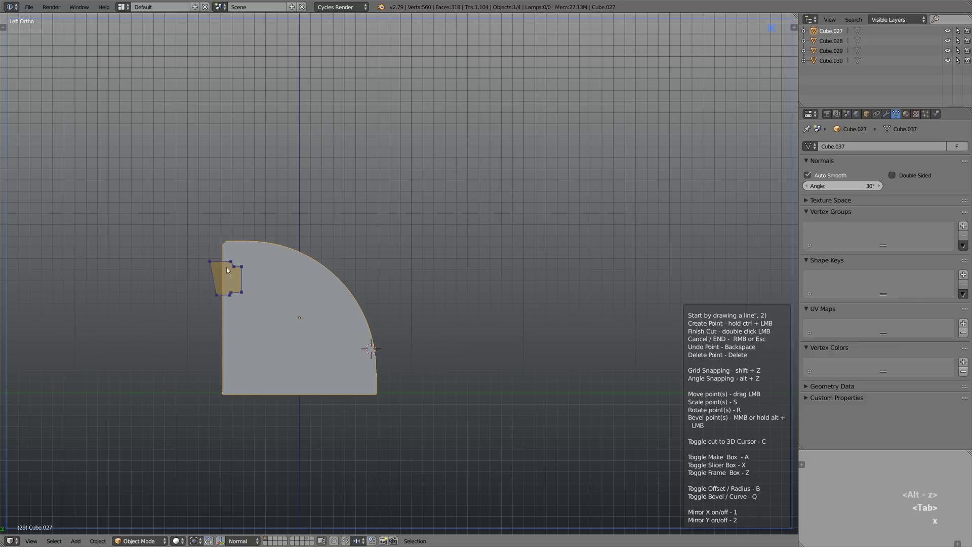
middle_click_drag(243, 290, 244, 290)
key("Return")
Step: Scale the sliced upper rear piece along the X axis
middle_click_drag(239, 278, 208, 297)
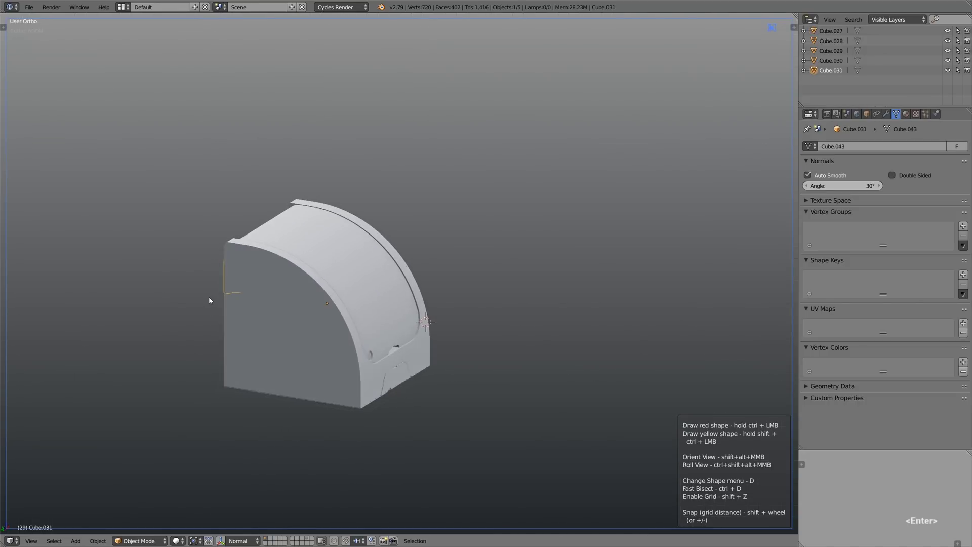
key("g")
key("y")
right_click(258, 260)
key("s")
key("x")
left_click(331, 191)
key("s")
key("x")
left_click(335, 215)
Step: Reselect the upper rear piece and scale it along X once more
key("a")
scroll(297, 264, "down", 2)
middle_click_drag(276, 280, 234, 296)
right_click(222, 282)
key("s")
key("x")
left_click(330, 227)
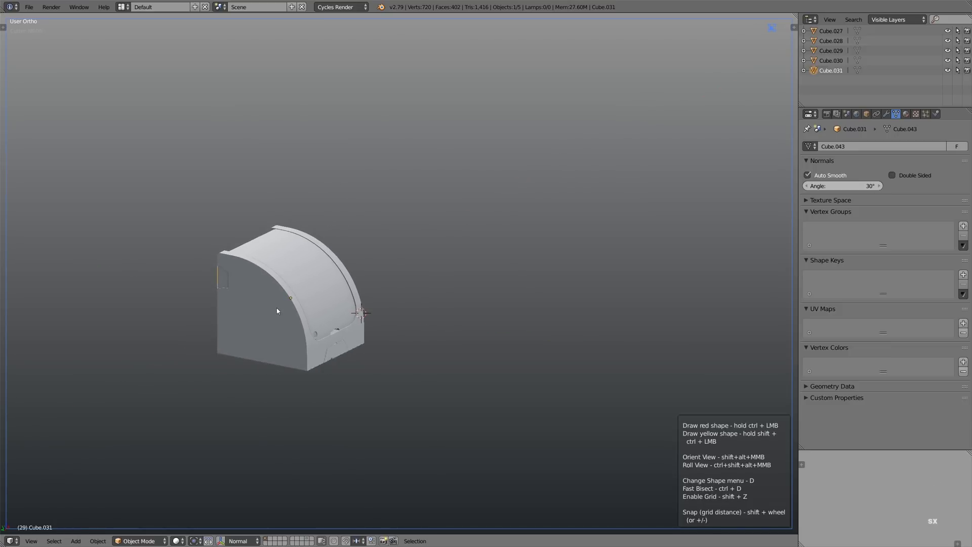
Step: Slice a small box out of the rear end of the main block's left rail in top view
right_click(278, 308)
middle_click_drag(276, 309, 191, 295)
key("KP_7")
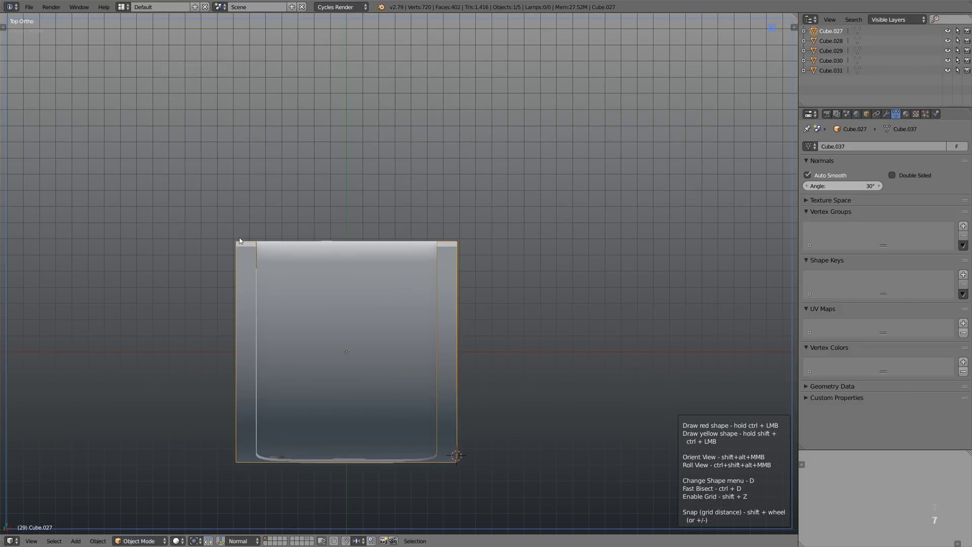
key("d")
left_click(247, 234)
mouse_move(238, 237)
left_mouse_down("ctrl+shift")
mouse_move(253, 268)
mouse_move(251, 259)
left_mouse_up("ctrl+shift")
key("ctrl+z")
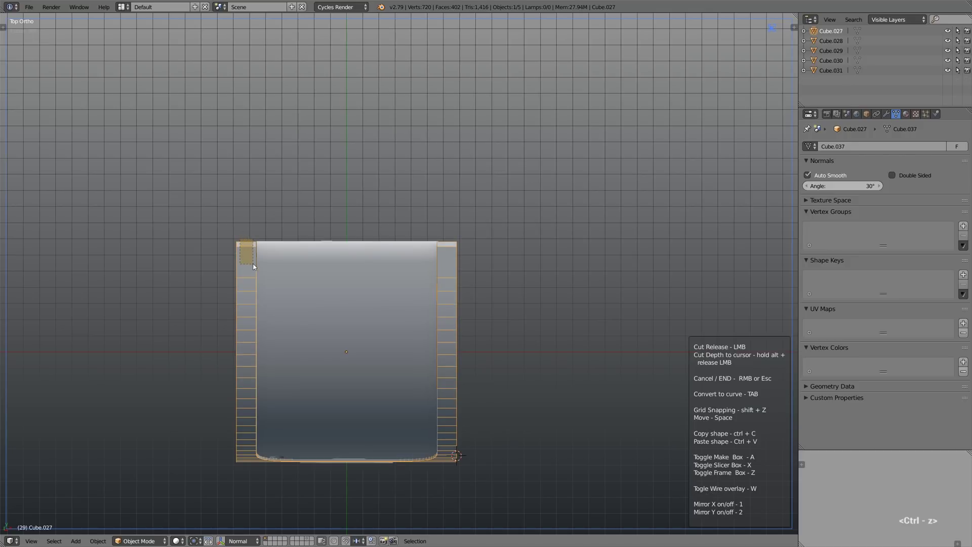
key("Tab")
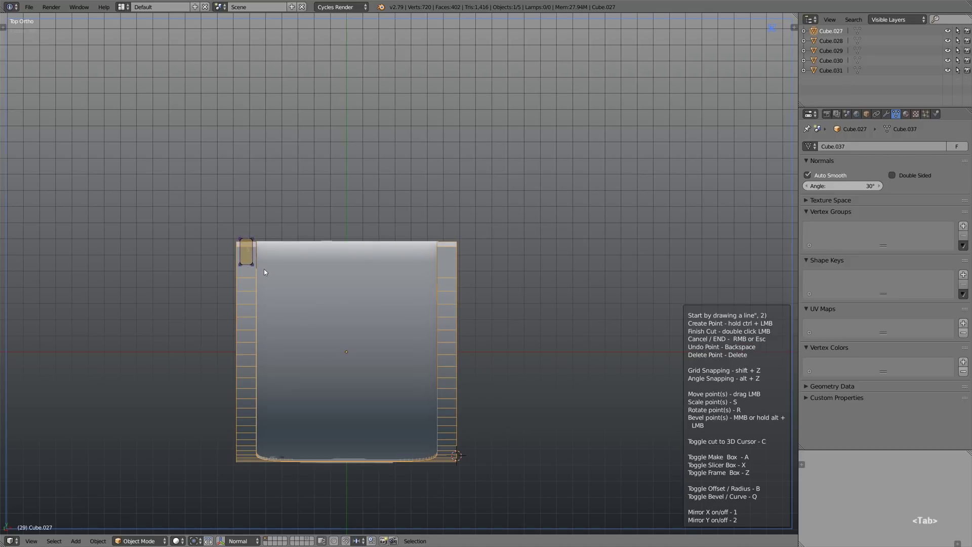
left_click_drag(264, 272, 226, 288, "ctrl+shift")
Step: Scale the piece sliced from the left rail along the Z axis
middle_click_drag(227, 289, 271, 211)
key("g")
key("s")
key("z")
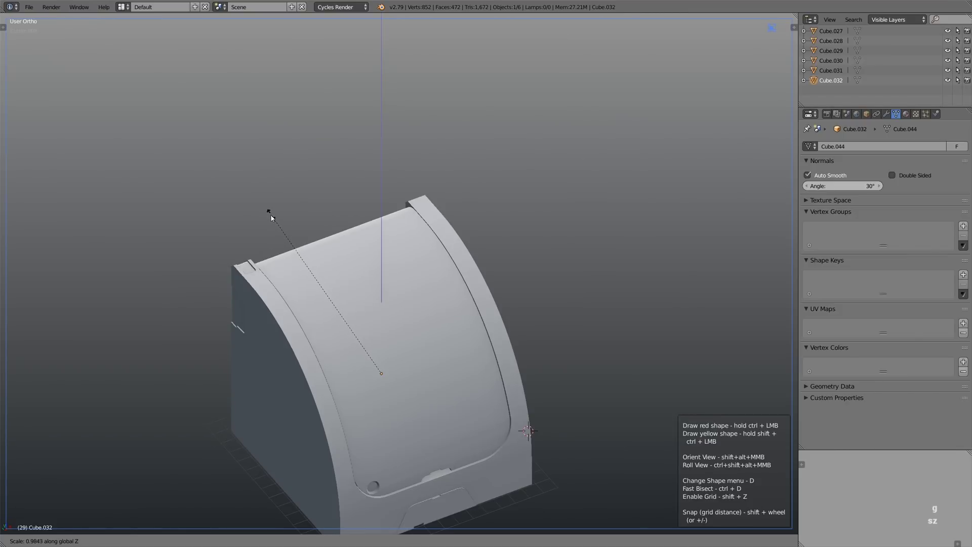
Step: Select the upper face of the rail piece in Edit Mode, move it along Z, and return to Object Mode
key("ctrl+Tab")
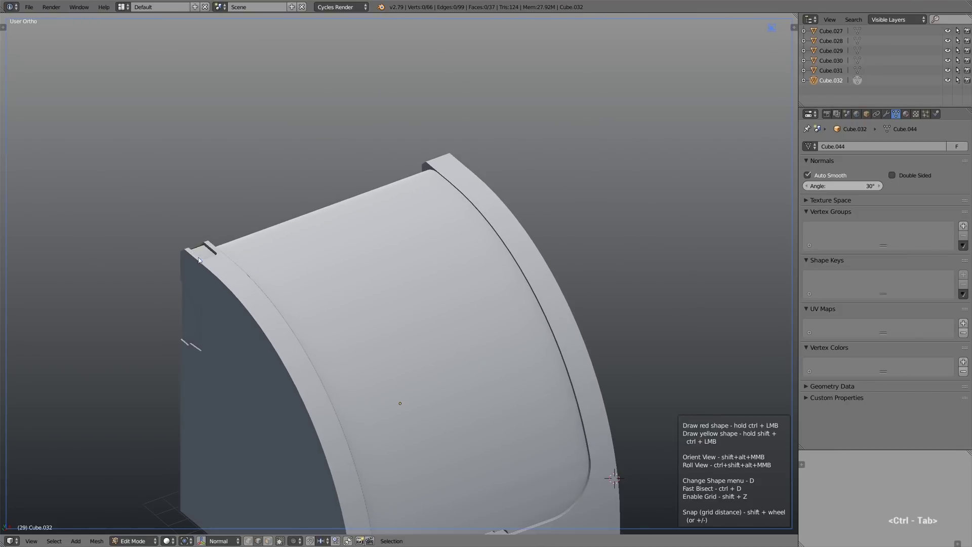
key("3")
right_click(205, 254)
key("g")
key("z")
left_click(221, 249)
middle_click_drag(222, 249, 349, 238)
key("g")
key("z")
left_click(212, 259)
right_click(205, 273, "shift")
key("Tab")
key("KP_Divide")
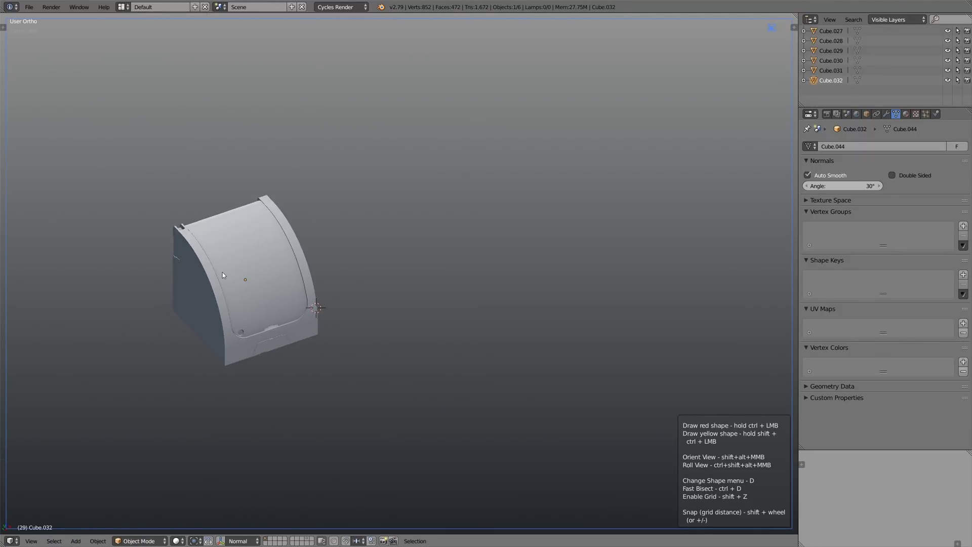
Step: Cut small box notches along the curved panel's left edge in top view, undoing and redrawing one of them
right_click(271, 260)
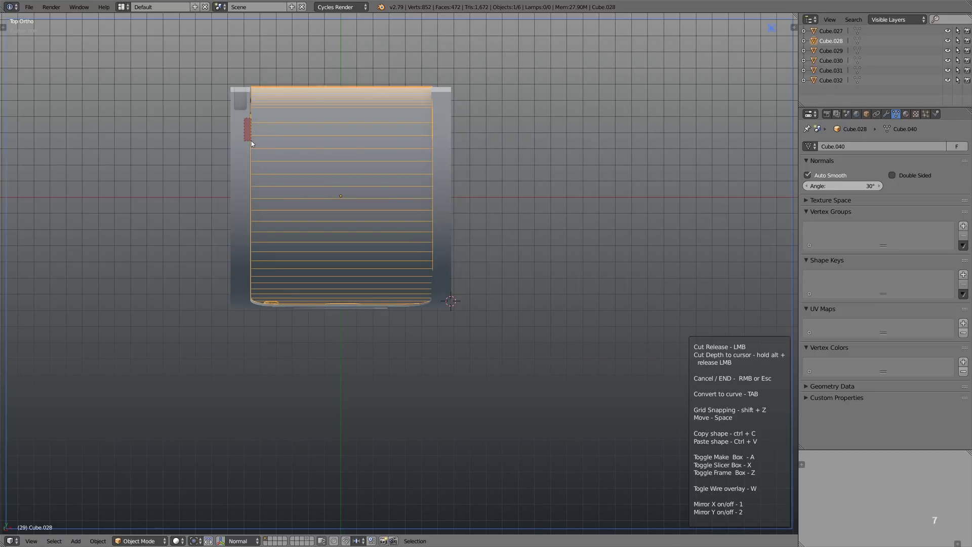
left_click_drag(251, 141, 253, 141, "ctrl")
mouse_move(245, 199)
left_mouse_down("ctrl")
mouse_move(252, 246)
mouse_move(253, 222)
left_mouse_up("ctrl")
key("ctrl+z")
left_click_drag(247, 269, 252, 288, "ctrl")
middle_click_drag(252, 288, 251, 195)
Step: Select the main block and cut a small box notch into its left side edge beside the 3D cursor in front view
left_click(232, 295)
key("z")
key("z")
middle_click_drag(232, 324, 295, 337)
key("KP_1")
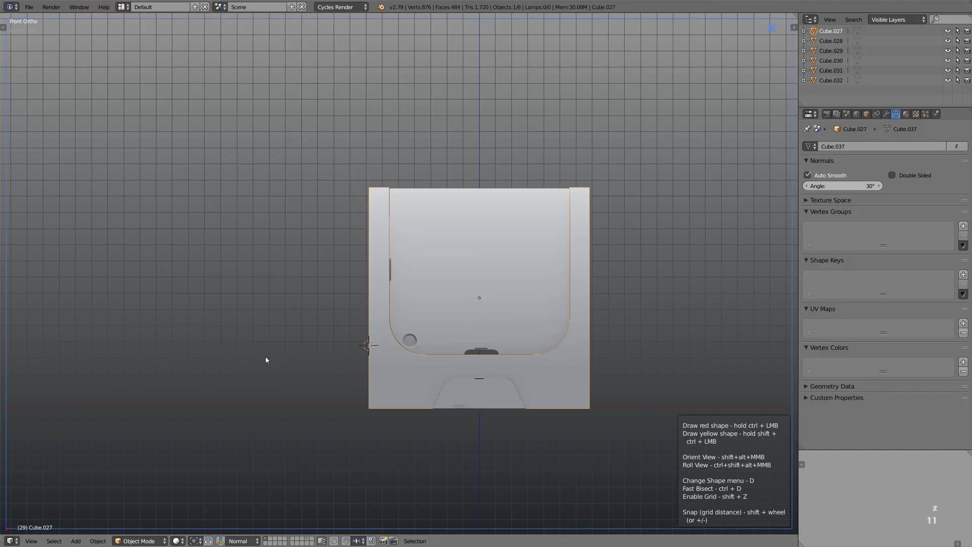
scroll(381, 336, "up", 3)
left_click_drag(360, 362, 361, 365, "ctrl")
key("Tab")
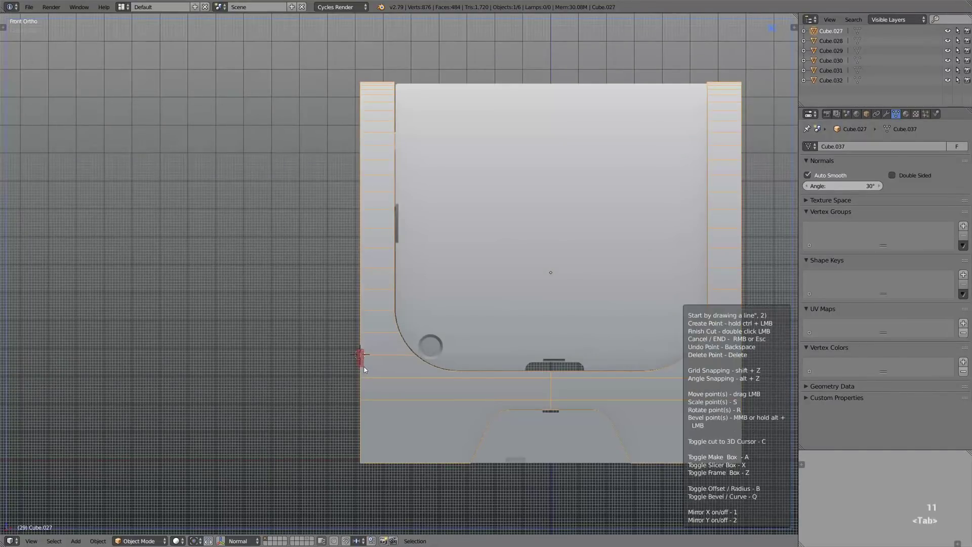
double_click(364, 370)
mouse_move(364, 370)
middle_mouse_down()
mouse_move(394, 371)
mouse_move(376, 370)
mouse_move(364, 390)
mouse_move(360, 378)
middle_mouse_up()
scroll(377, 370, "down", 3)
key("a")
scroll(356, 393, "down", 3)
Step: Try to rotate a 3D box cutter about X and Z on the main block's upper-left curved edge in perspective view
right_click(307, 360)
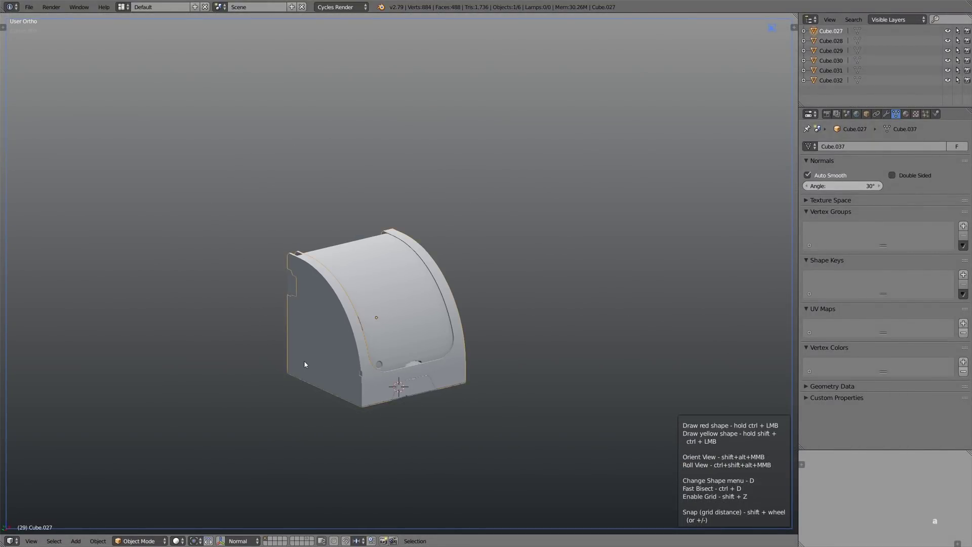
key("KP_5")
middle_click_drag(308, 359, 349, 329)
scroll(350, 328, "up", 2)
left_click_drag(359, 318, 385, 349, "ctrl")
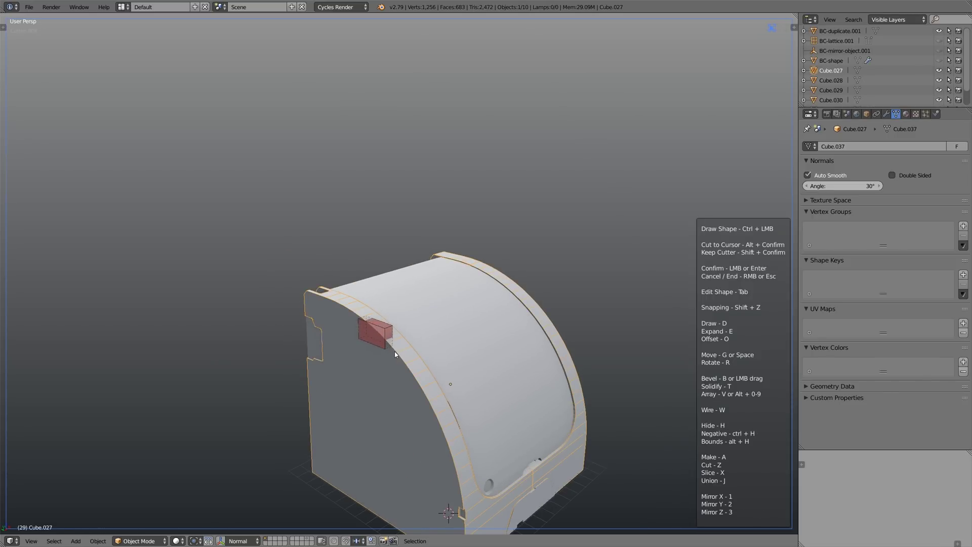
key("Tab")
mouse_move(384, 352)
middle_mouse_down()
mouse_move(381, 334)
mouse_move(371, 340)
mouse_move(380, 336)
middle_mouse_up()
key("r")
key("x")
right_click(403, 276)
key("r")
key("x")
key("r")
key("z")
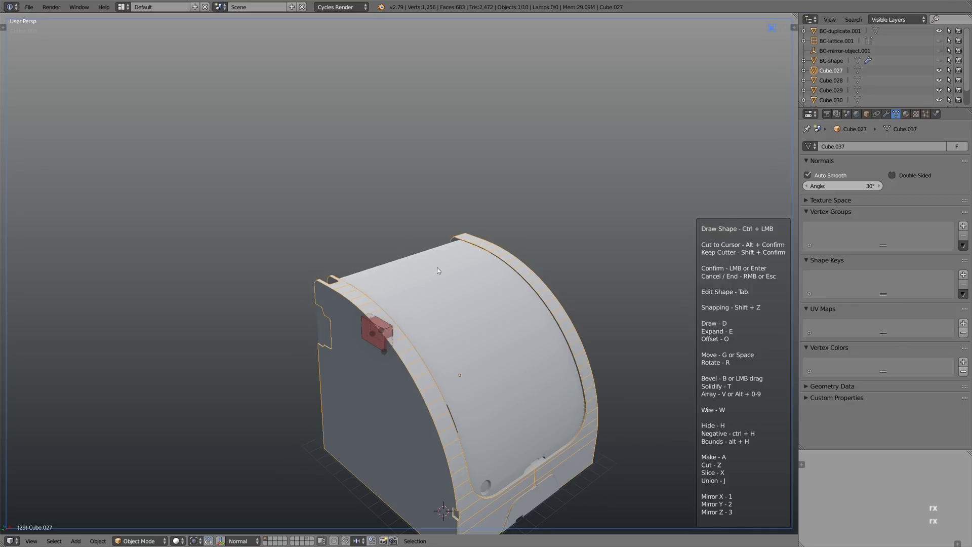
key("Escape")
key("d")
left_click(468, 172)
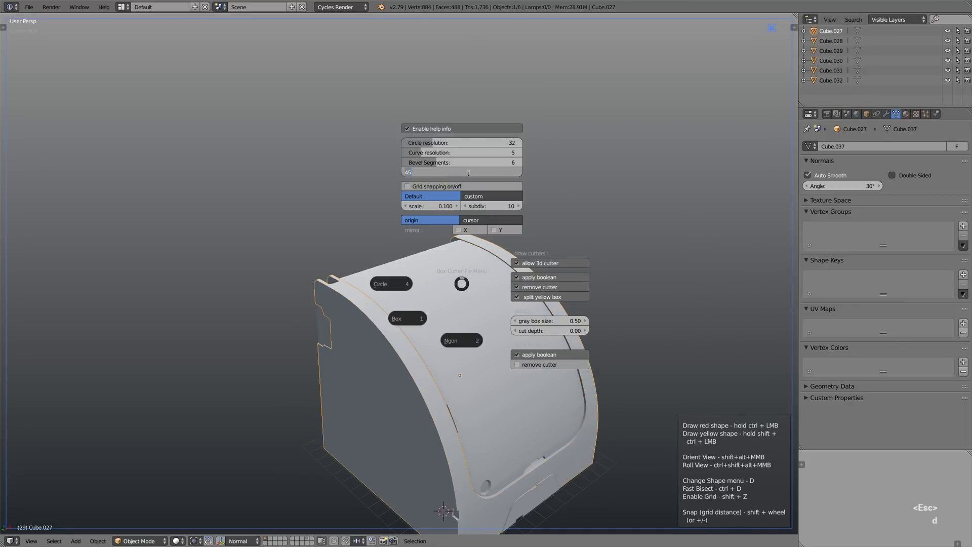
key("Escape")
key("ctrl+z")
Step: Draw a 3D box cutter on the main block's upper-left curved edge, rotate it about 29° around Z, reposition it, and cut
mouse_move(362, 329)
left_mouse_down("ctrl")
mouse_move(381, 314)
mouse_move(381, 326)
left_mouse_up("ctrl")
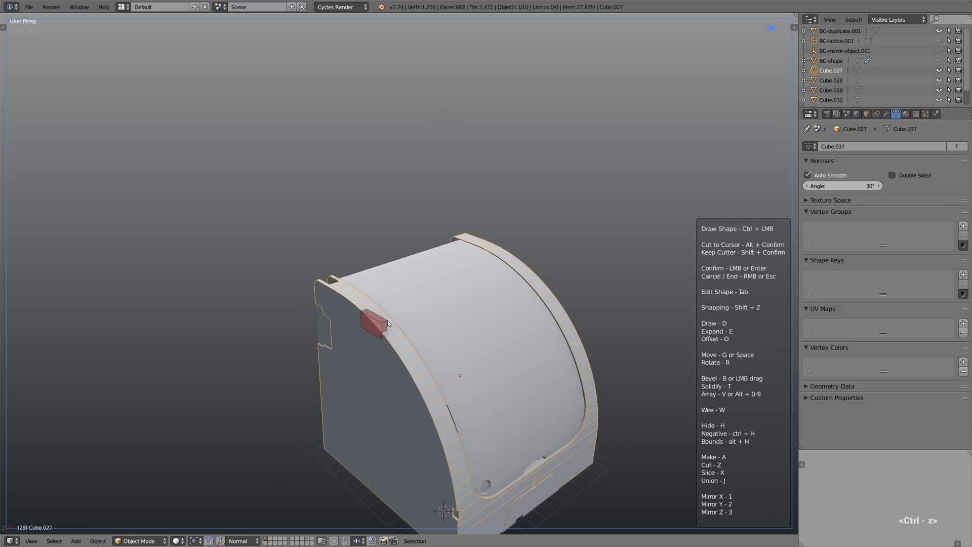
key("Tab")
key("r")
key("y")
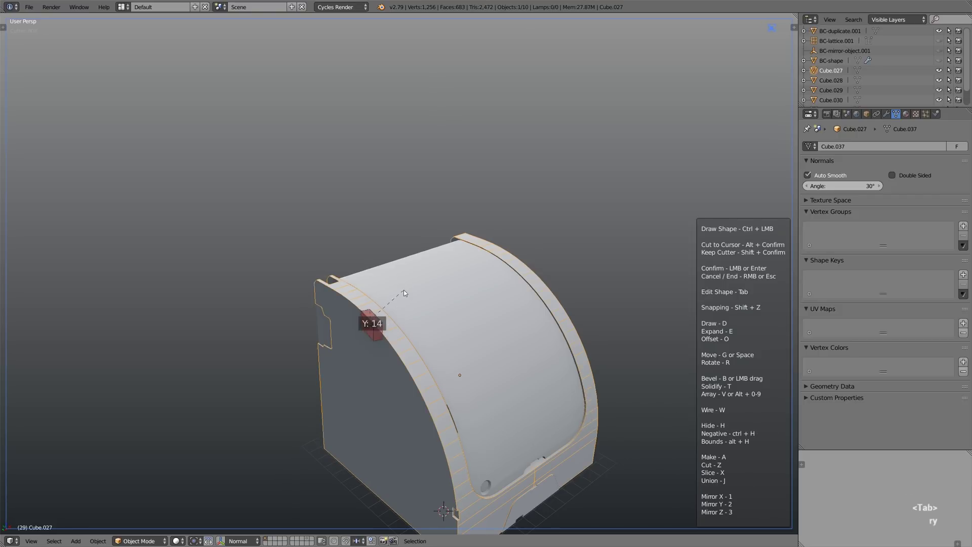
key("r")
key("x")
key("z")
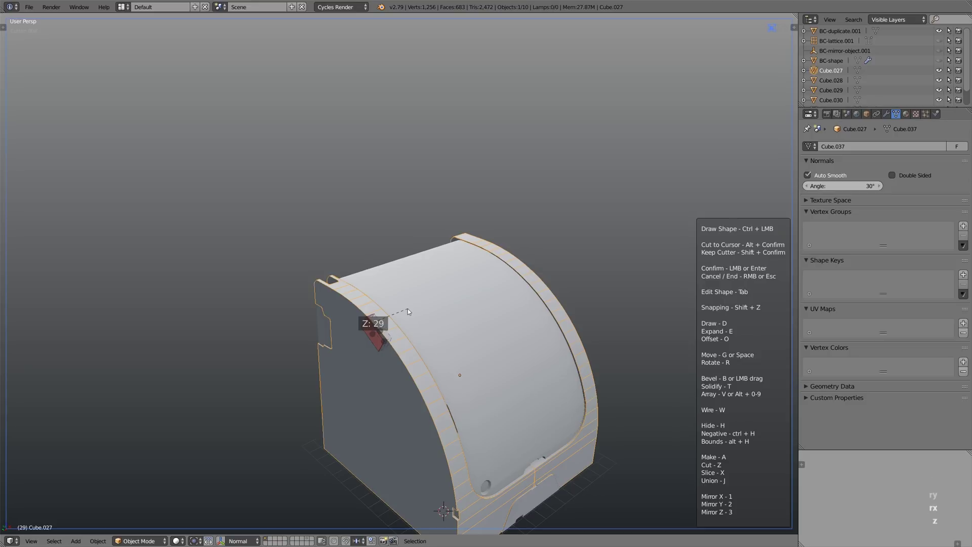
left_click(408, 311)
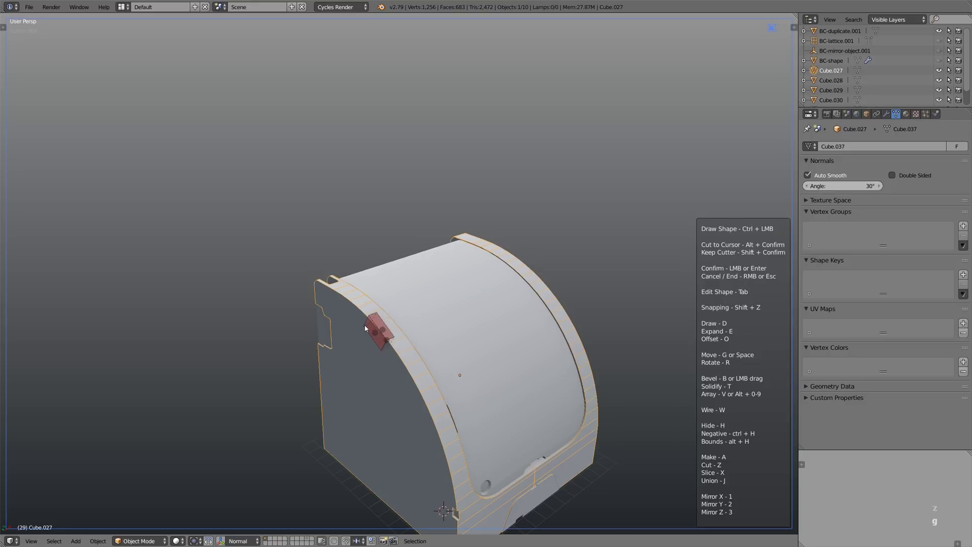
key("Return")
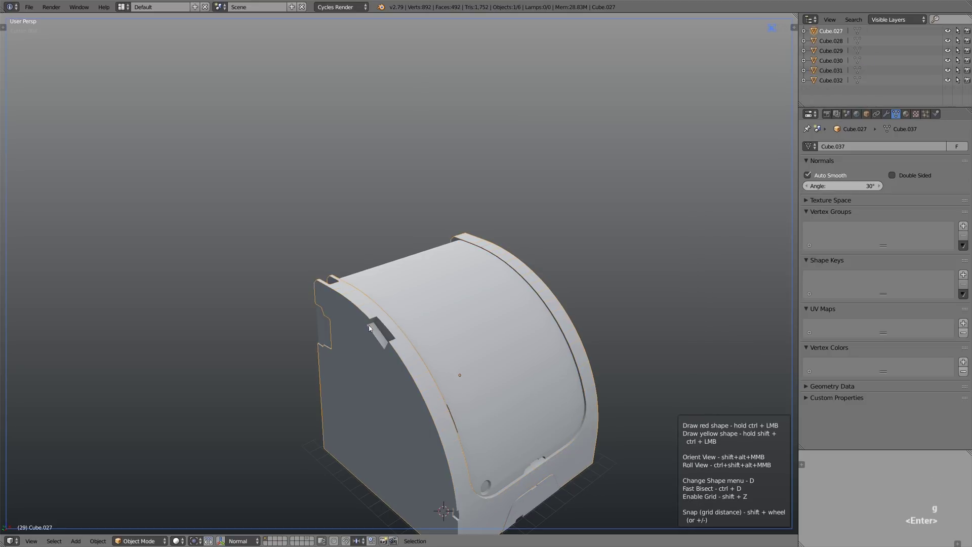
Step: Undo the tilted box cut on the main block's curved edge
scroll(389, 357, "down", 5)
scroll(389, 354, "up", 2)
key("ctrl+z")
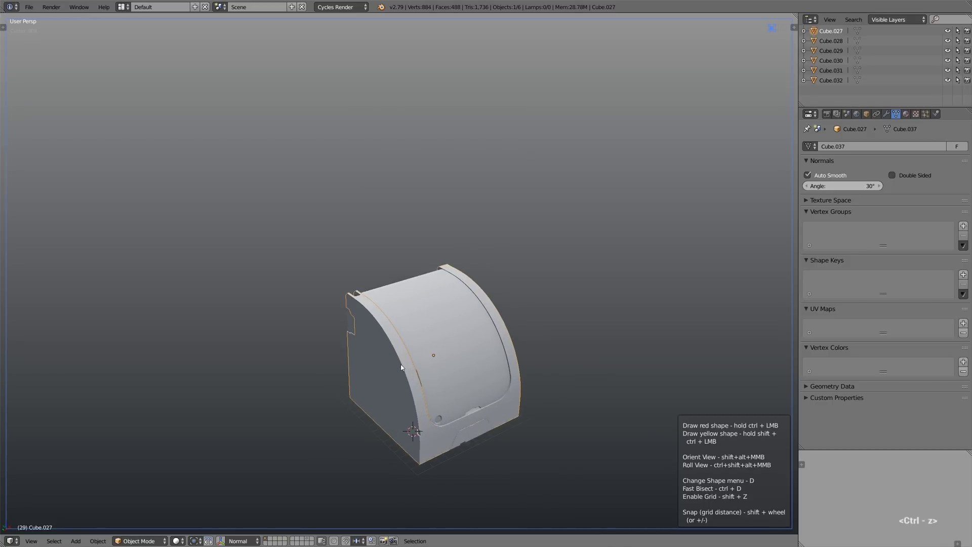
Step: In left side view, slice a circular piece out of the main block's side at its bottom edge
key("ctrl+KP_3")
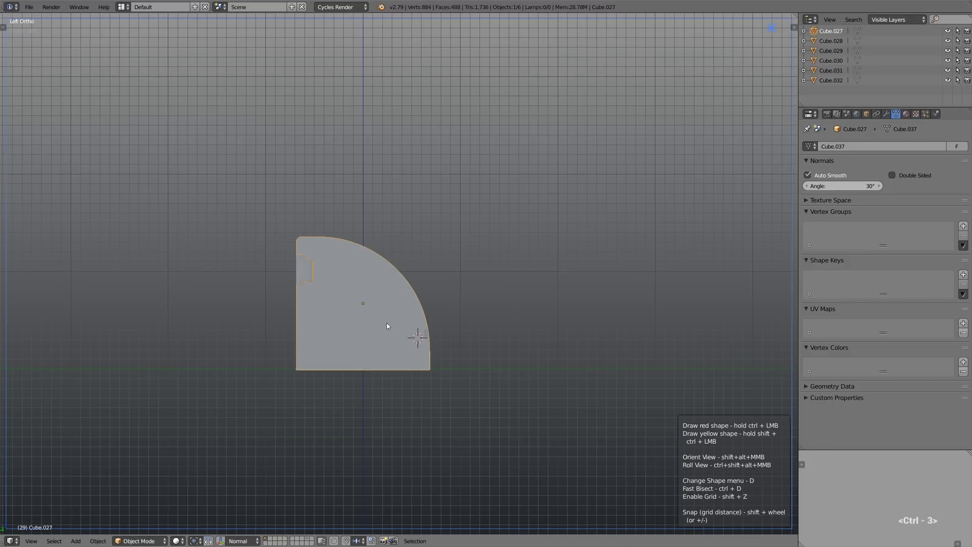
key("d")
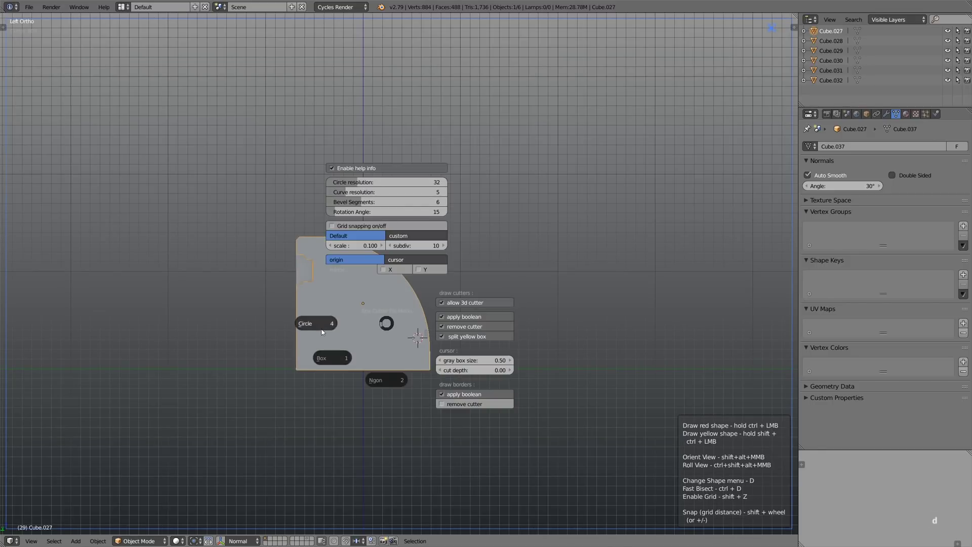
left_click_drag(339, 356, 336, 361, "ctrl")
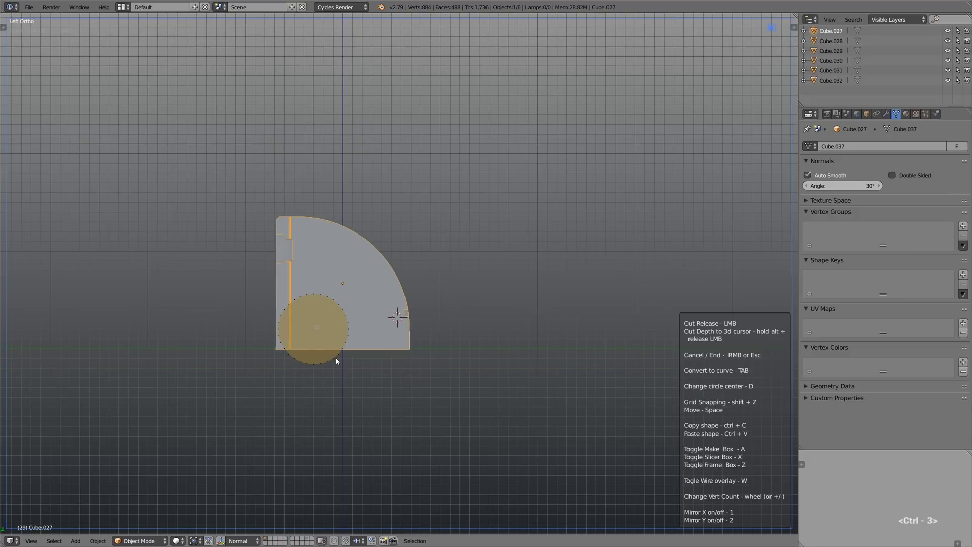
key("Tab")
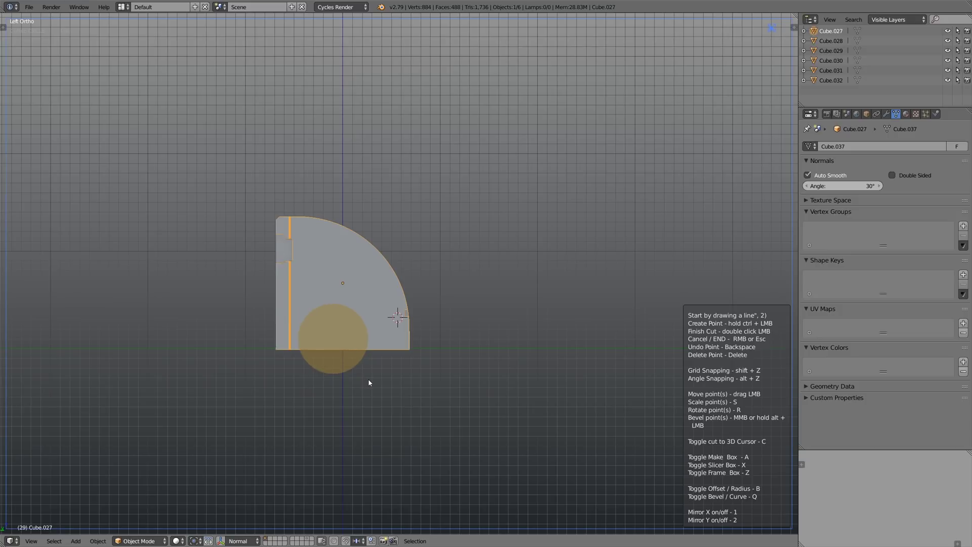
double_click(400, 330)
middle_click_drag(397, 319, 488, 269)
Step: In right side view, draw a concentric circle slicer inside the round side piece, enlarge it almost to the rim, and slice
key("1")
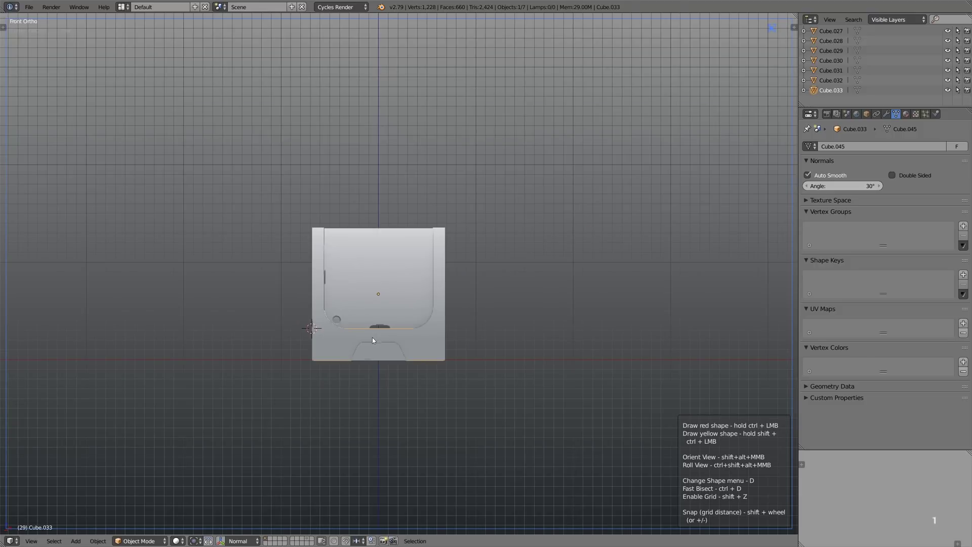
key("3")
left_click_drag(423, 336, 445, 358, "ctrl")
key("Tab")
key("g")
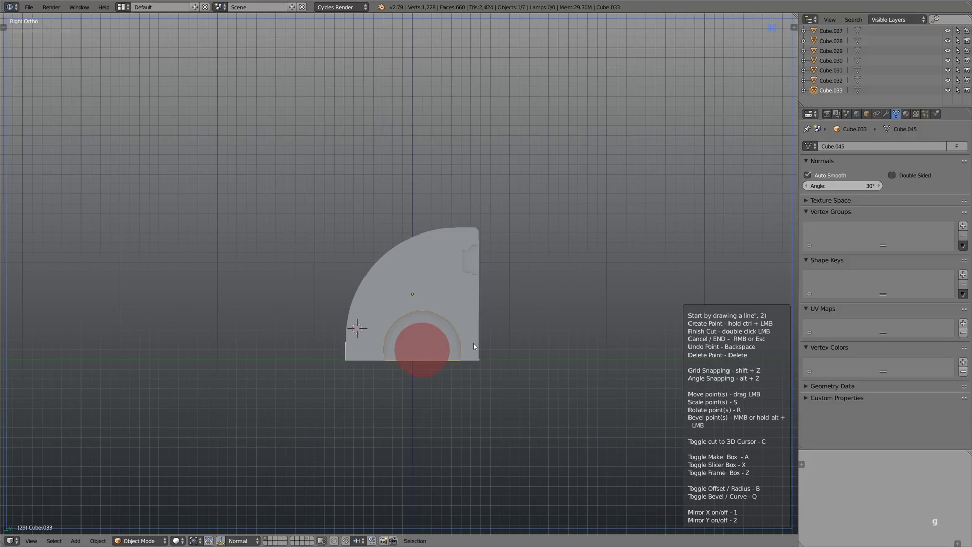
key("s")
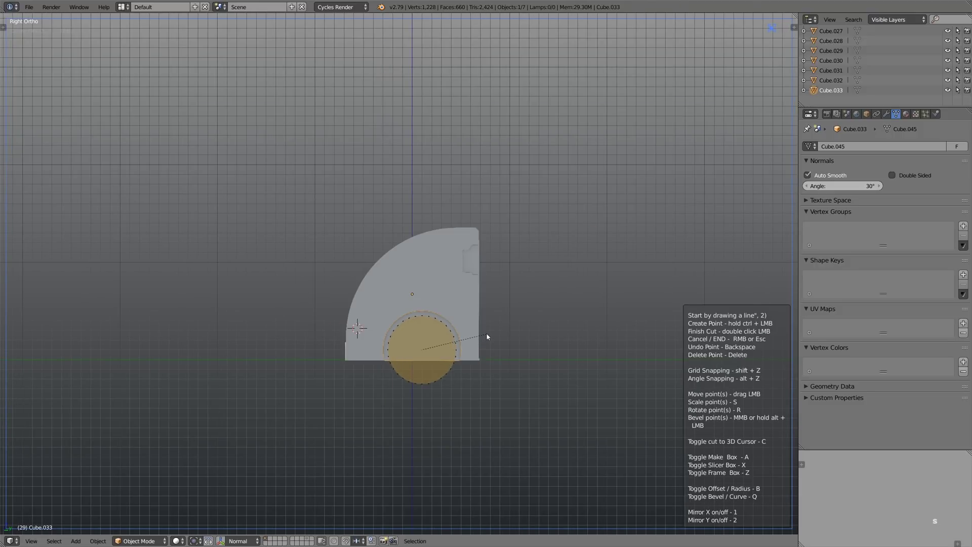
key("Return")
Step: Scale the inner round piece slightly inward along global X
middle_click_drag(486, 337, 517, 342)
key("s")
key("x")
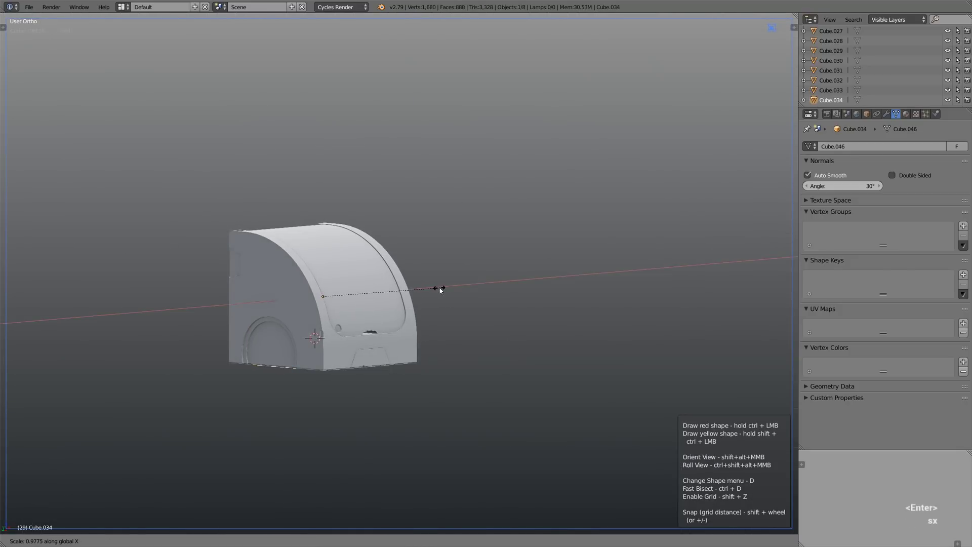
left_click(439, 288)
Step: Cut a thin rectangular strip out of the inner round piece's bottom edge in side view
key("ctrl+z")
key("3")
left_click_drag(302, 361, 363, 354, "ctrl")
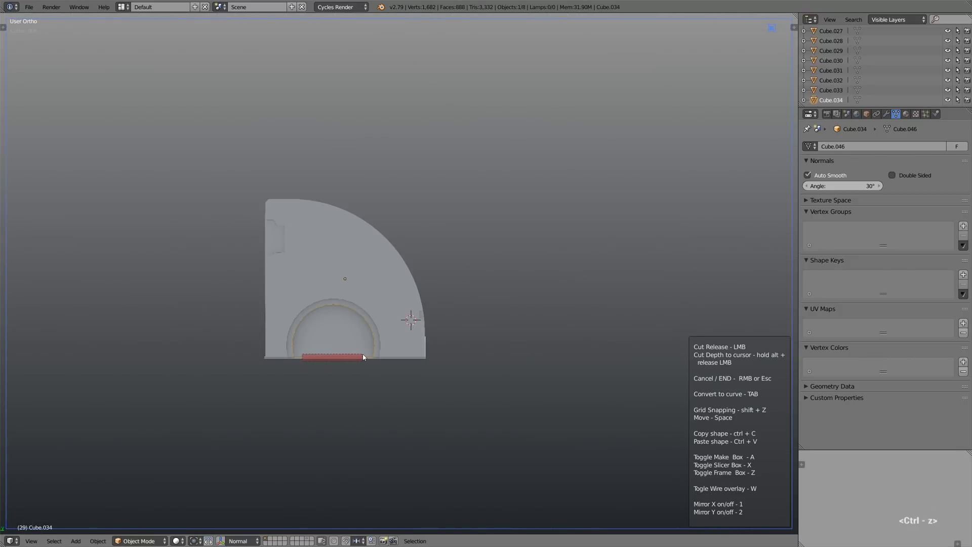
key("Tab")
key("Return")
middle_click_drag(371, 351, 301, 367)
scroll(360, 353, "down", 2)
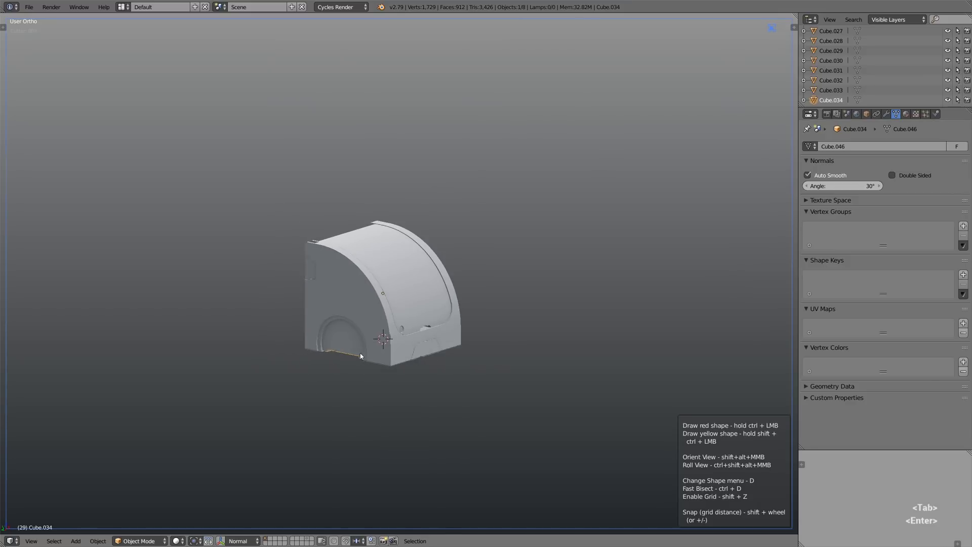
Step: In front view, slice a box with a beveled corner out of the main block's lower-left corner
key("1")
left_click_drag(298, 350, 332, 394, "ctrl+shift")
key("Tab")
middle_click_drag(333, 350, 332, 347)
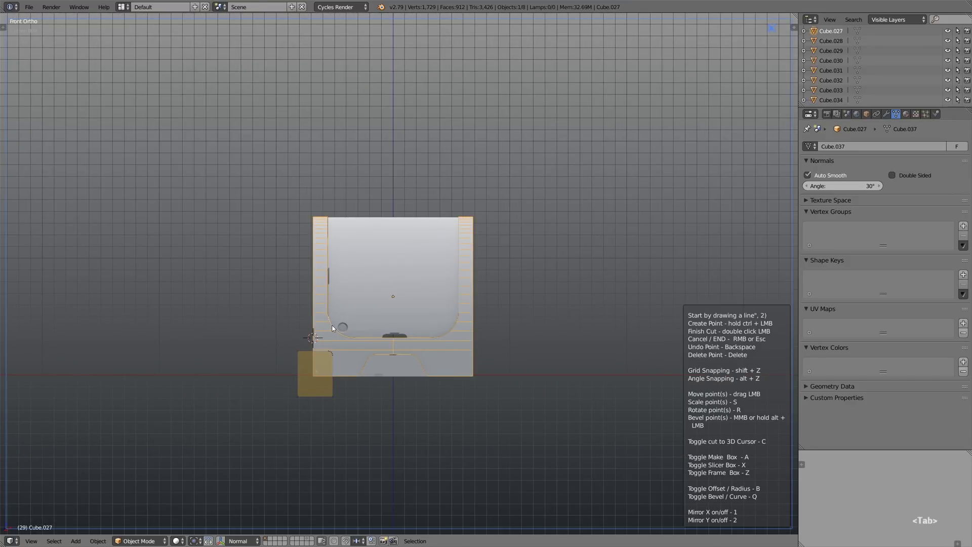
key("Return")
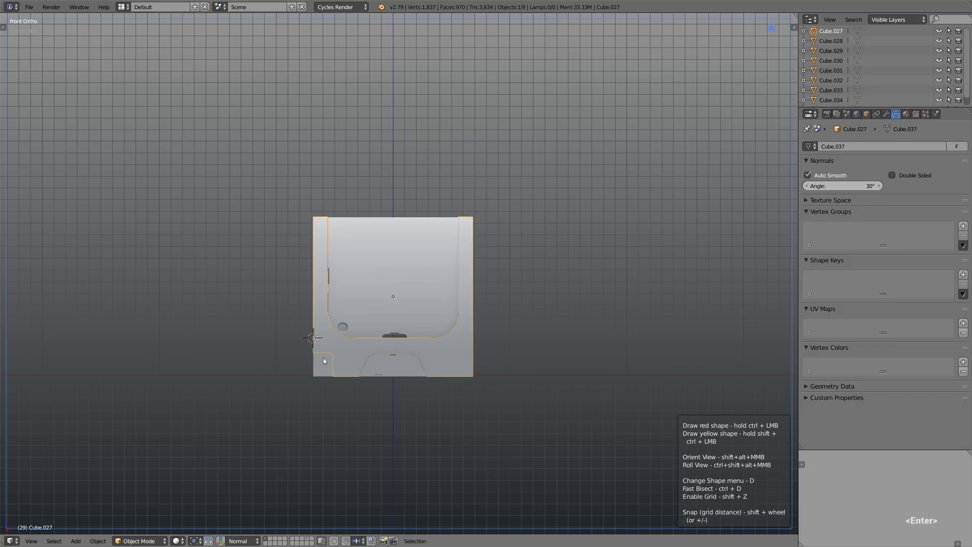
scroll(323, 349, "up", 2)
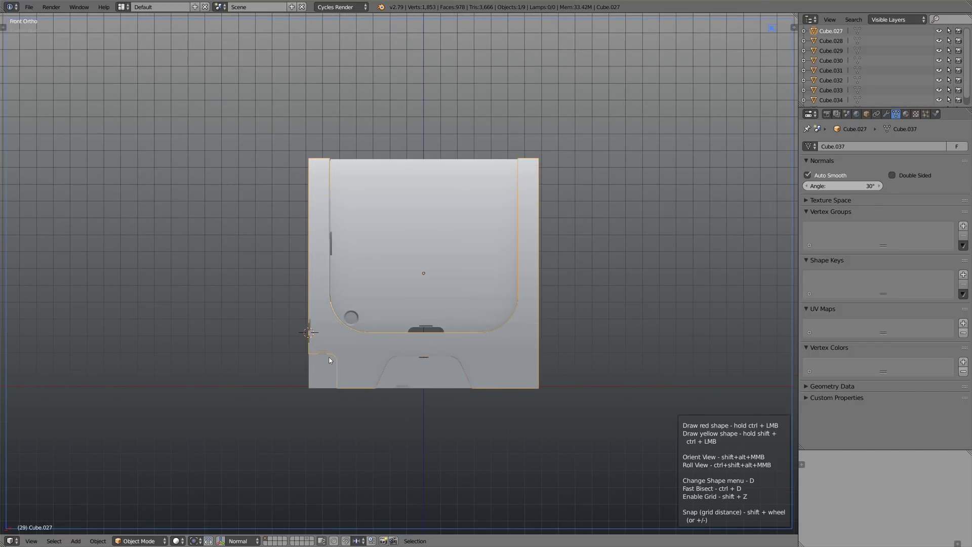
Step: Switch the cutter shape to Circle and cut a small round hole in the main block beside the sliced corner piece
key("d")
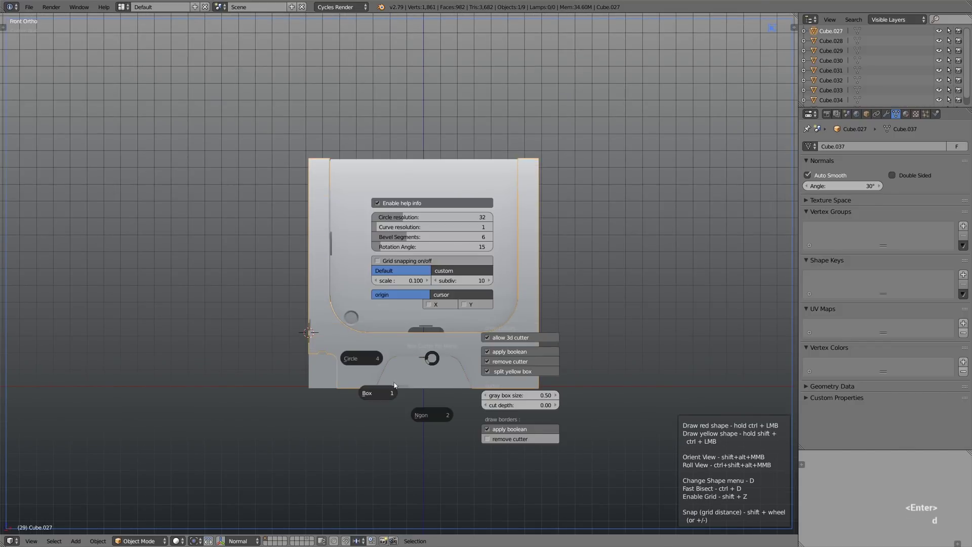
left_click(356, 361)
left_click_drag(343, 380, 345, 390)
key("ctrl+z")
Step: Switch the cutter shape to Box and cut a small notch into the main block's bottom edge below the round hole
key("d")
left_click(330, 425)
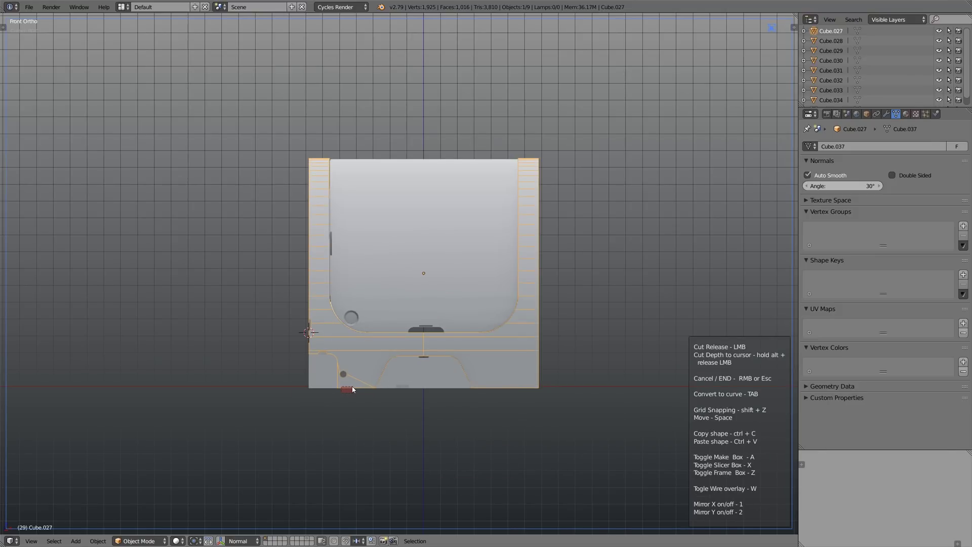
key("Tab")
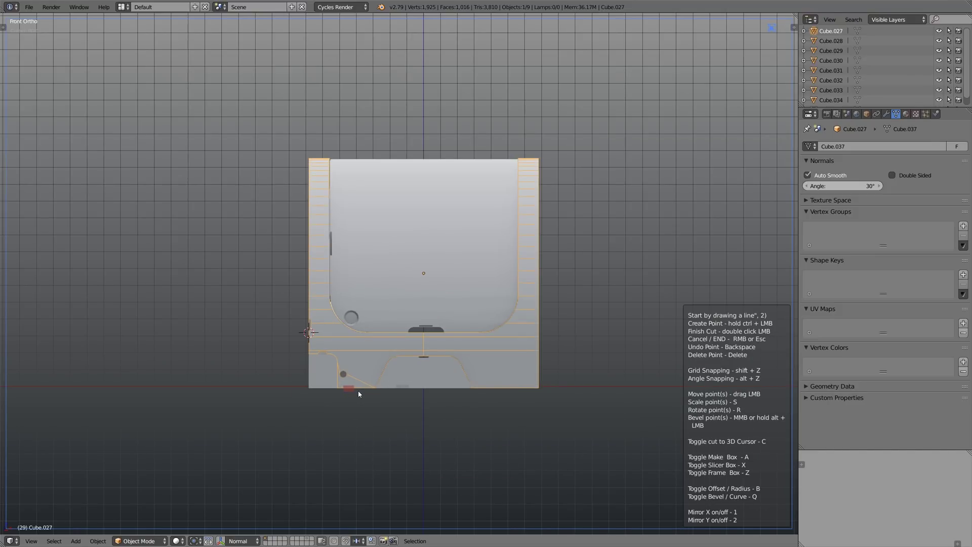
double_click(357, 390)
middle_click_drag(358, 391, 380, 389)
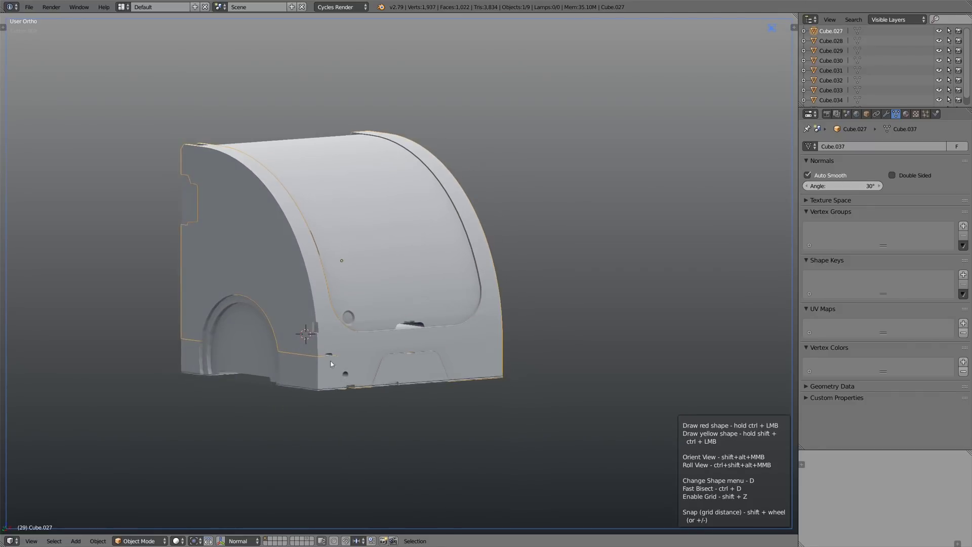
Step: Select the sliced corner piece and cut a small rounded rectangular pocket into its front face, scaling the cutter before confirming
middle_click_drag(308, 336, 319, 358)
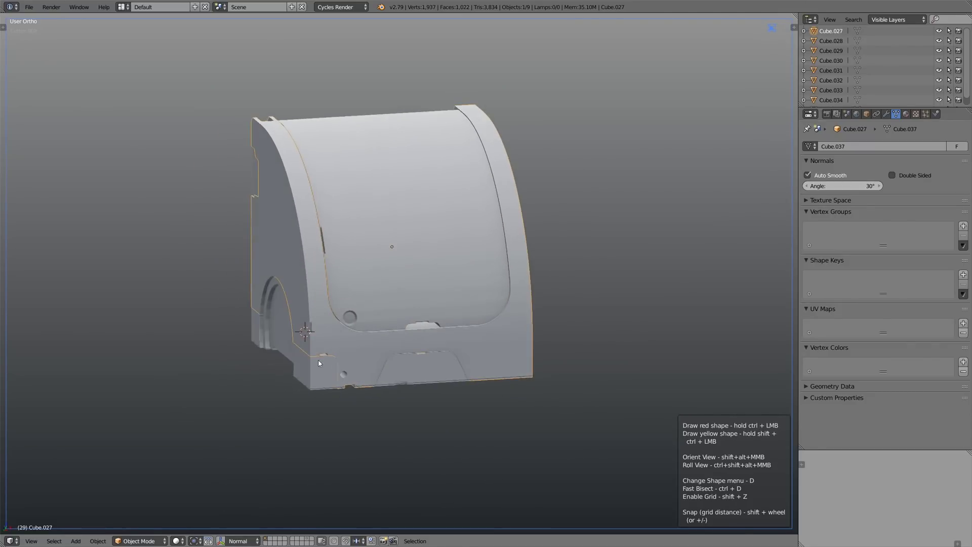
key("1")
right_click(318, 362)
scroll(318, 362, "up", 1)
left_click_drag(318, 362, 318, 363, "ctrl")
key("Tab")
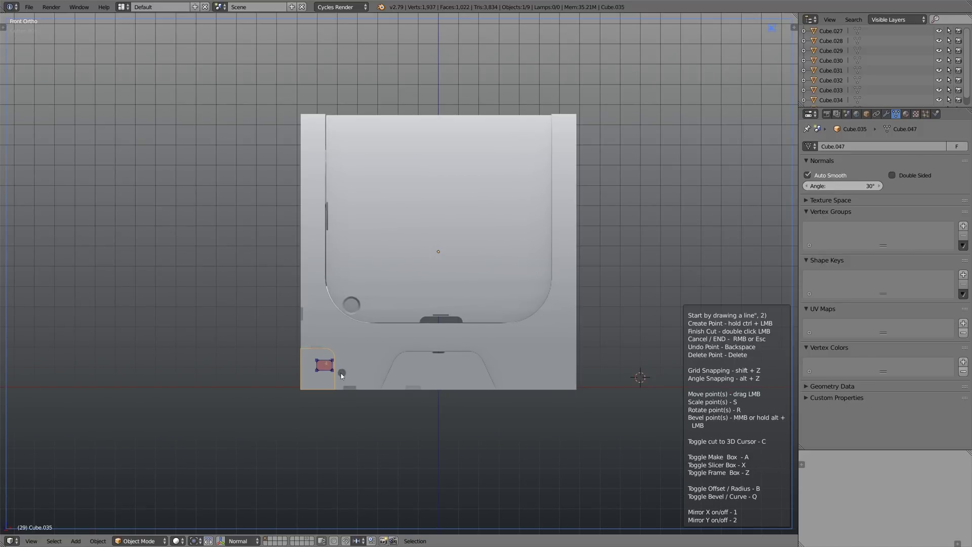
key("s")
key("Return")
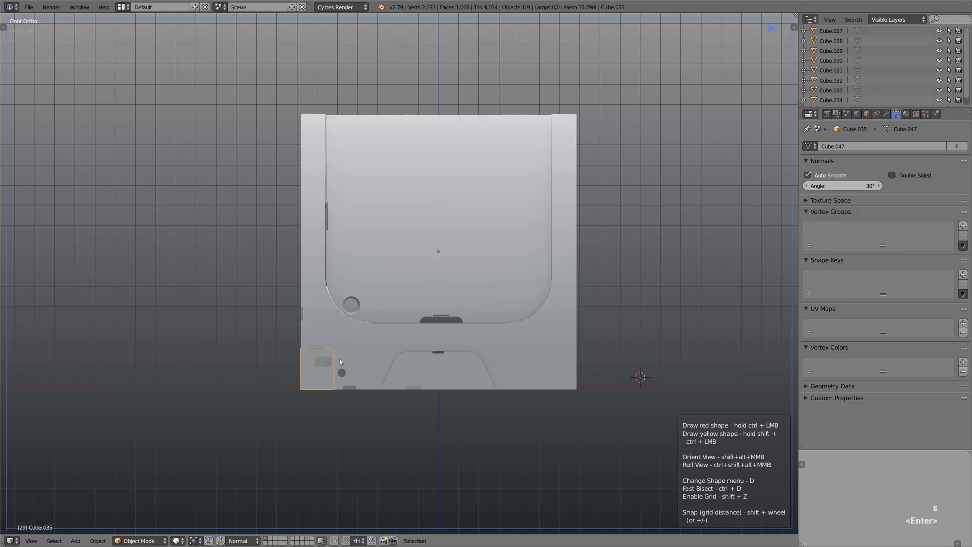
Step: Cut two rounded slots below the corner piece's pocket with a 3D box beveled in 6 segments and arrayed along Y at about -1.44
mouse_move(329, 375)
middle_mouse_down()
mouse_move(317, 371)
mouse_move(374, 378)
mouse_move(313, 383)
mouse_move(376, 379)
middle_mouse_up()
scroll(313, 383, "down", 2)
scroll(307, 381, "up", 7)
key("ctrl+z")
left_click_drag(335, 340, 345, 347, "ctrl")
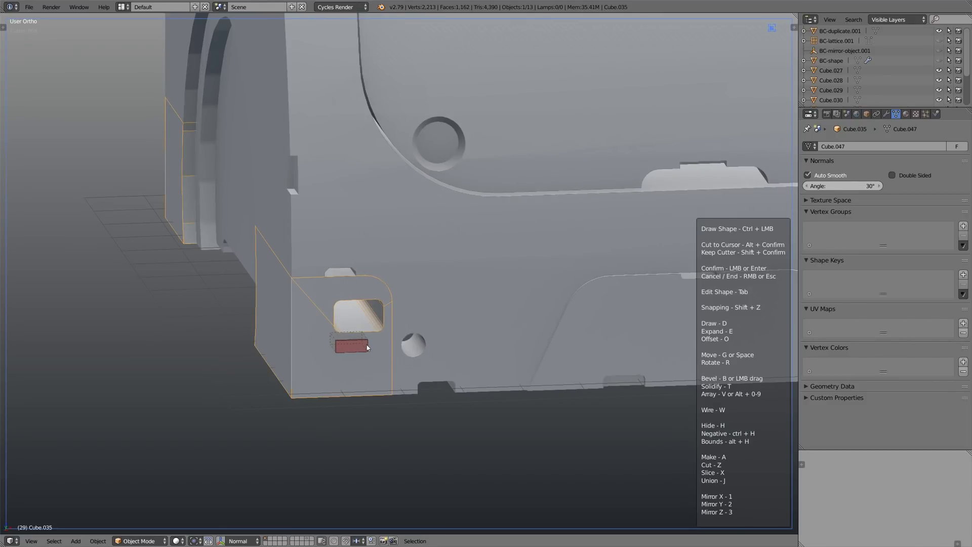
key("b")
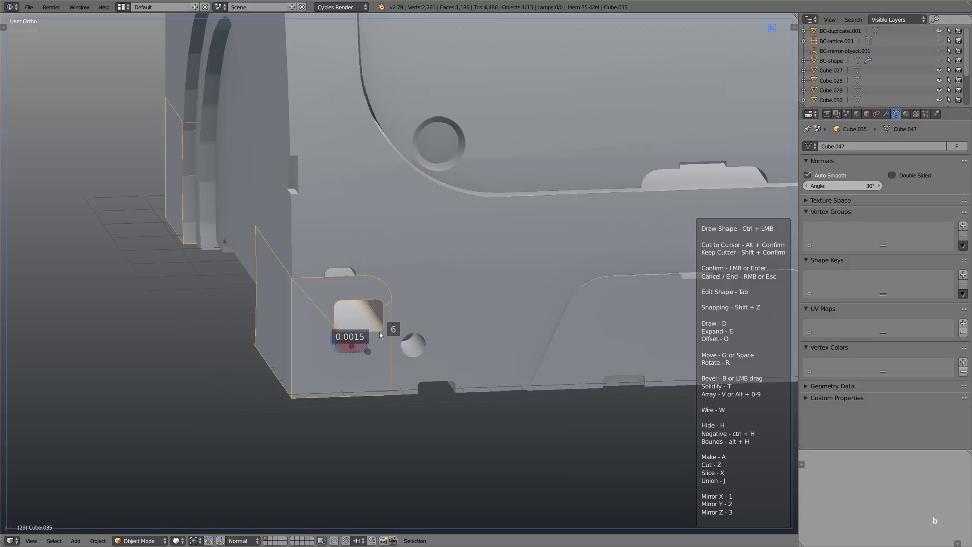
left_click(379, 334)
key("v")
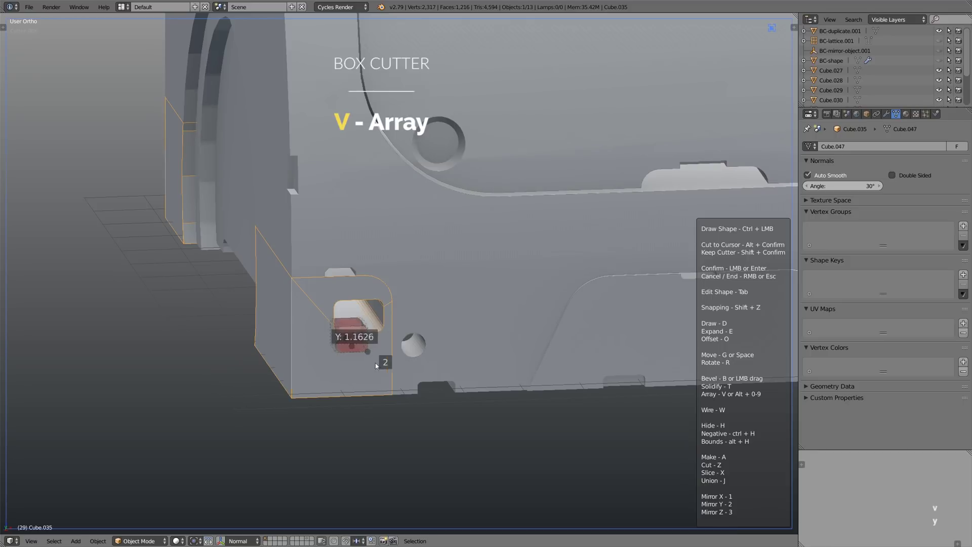
key("y")
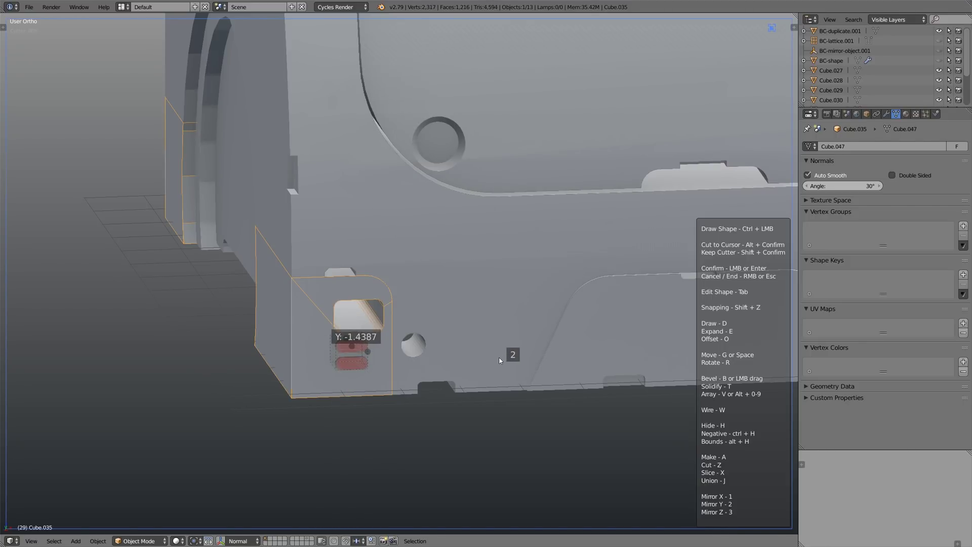
key("Return")
Step: In left side view, slice a small angle-snapped Ngon out of the main block along the top of the wheel arch
scroll(370, 379, "down", 8)
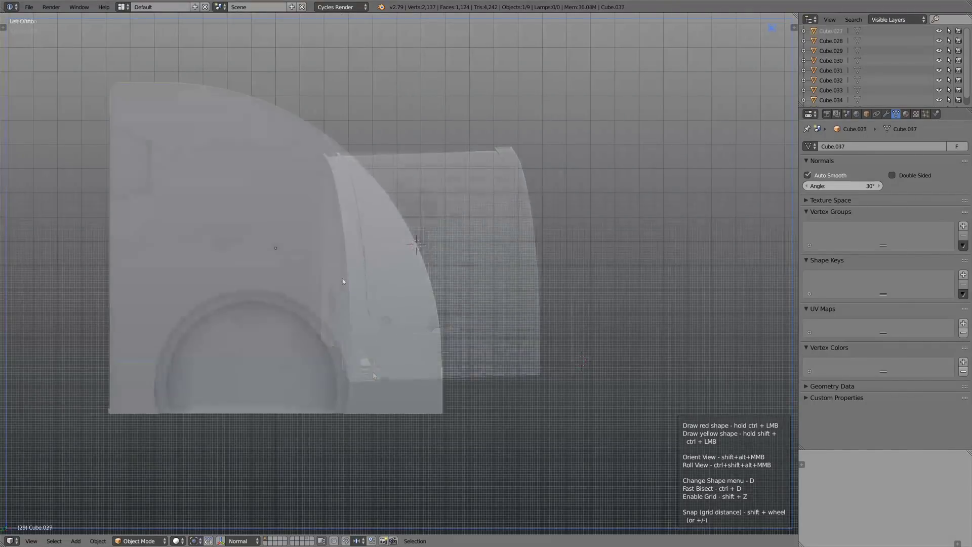
key("d")
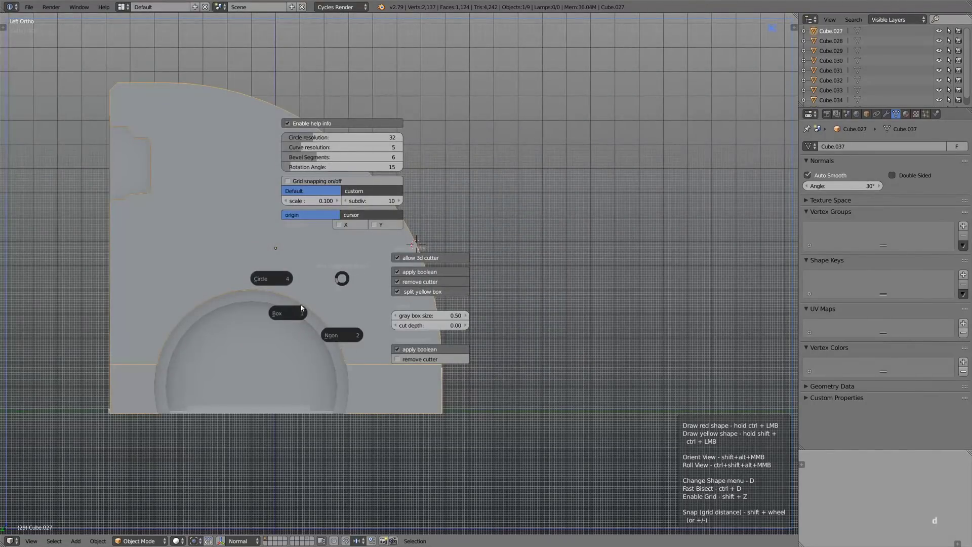
left_click(341, 335)
key("alt+z")
left_click(264, 287, "ctrl")
left_click(272, 288, "ctrl")
left_click(283, 292, "ctrl")
left_click(291, 296, "ctrl")
key("Tab")
key("x")
double_click(290, 298)
Step: Move the sliced Ngon piece above the wheel arch along X
key("z")
middle_click_drag(339, 271, 315, 200)
key("z")
key("g")
key("y")
key("x")
left_click(281, 285)
Step: Draw a small 3D box cutter on the main block's upper-left curved edge and rotate it around Z to follow the curve
scroll(284, 288, "down", 2)
scroll(290, 288, "up", 3)
mouse_move(286, 304)
middle_mouse_down()
mouse_move(266, 302)
mouse_move(281, 304)
middle_mouse_up()
scroll(281, 305, "up", 4)
scroll(281, 304, "down", 4)
left_click_drag(334, 296, 355, 312, "ctrl")
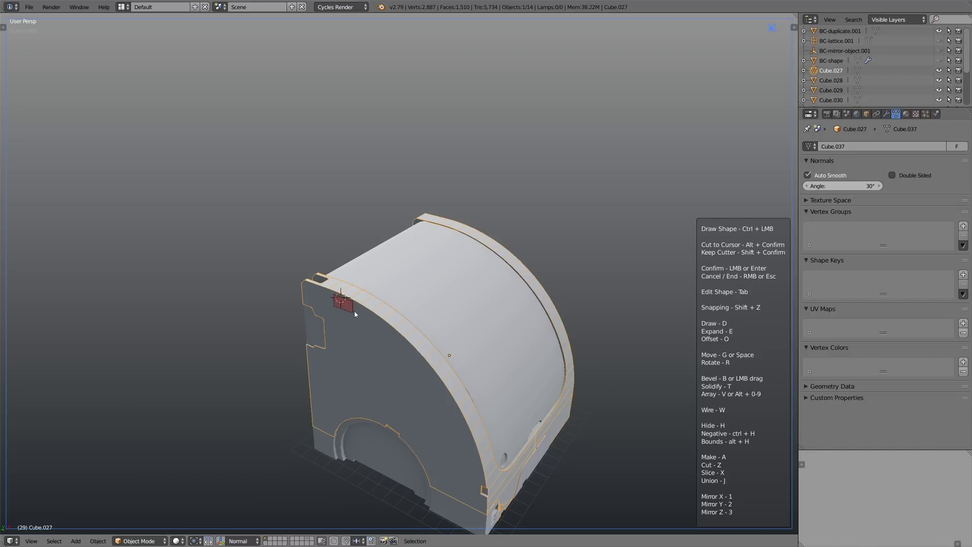
mouse_move(363, 304)
middle_mouse_down()
mouse_move(371, 304)
mouse_move(360, 296)
middle_mouse_up()
key("r")
key("x")
key("y")
key("z")
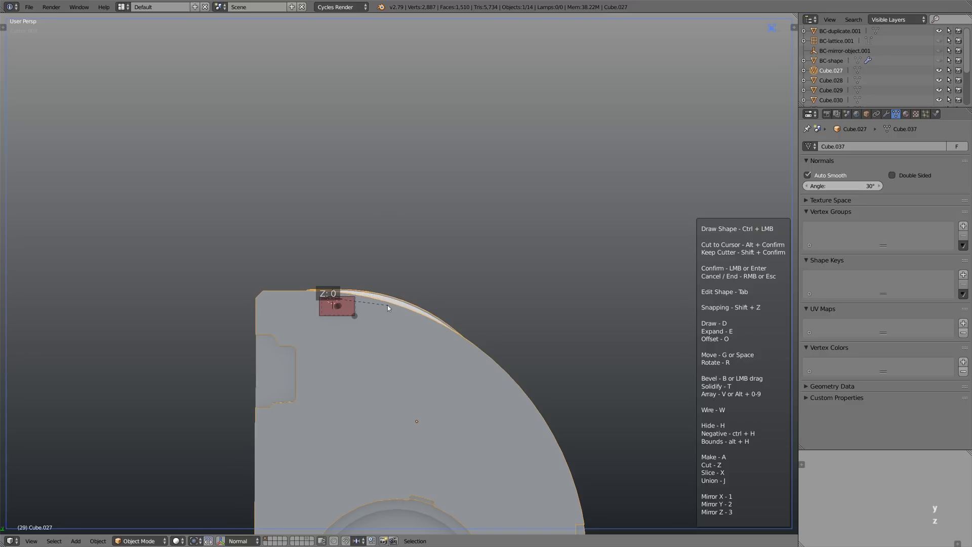
Step: Move the tilted box cutter onto the curved edge, bevel it, and slice the piece out of the main block
key("g")
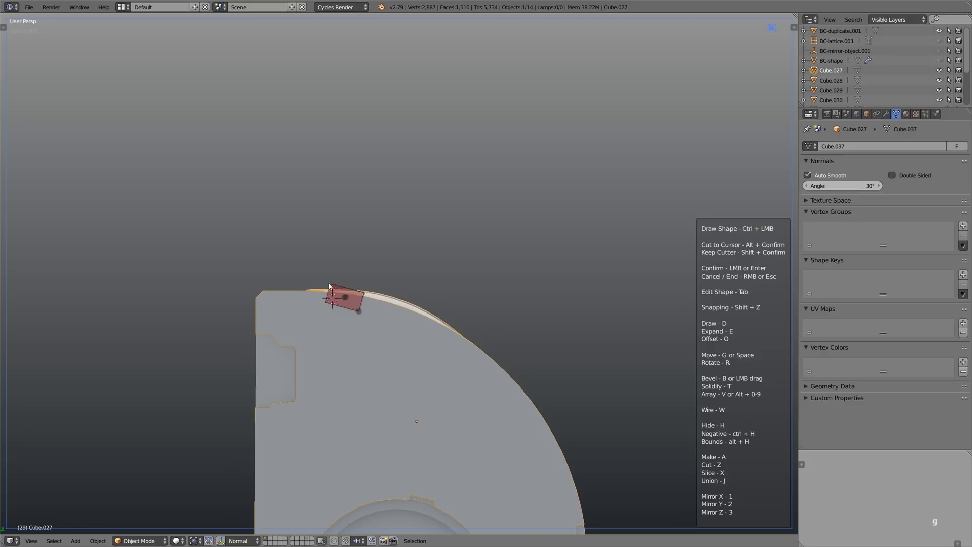
key("b")
middle_click_drag(325, 289, 370, 313)
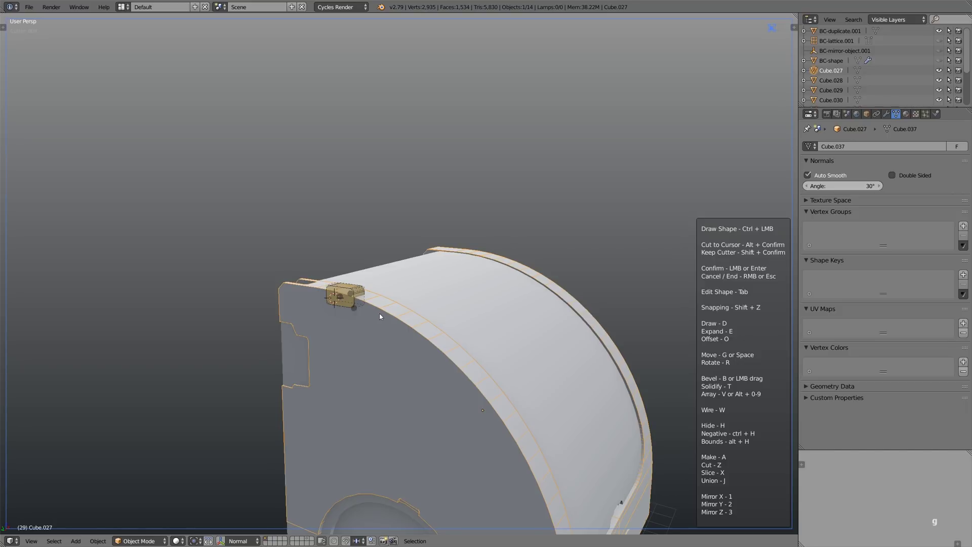
key("Return")
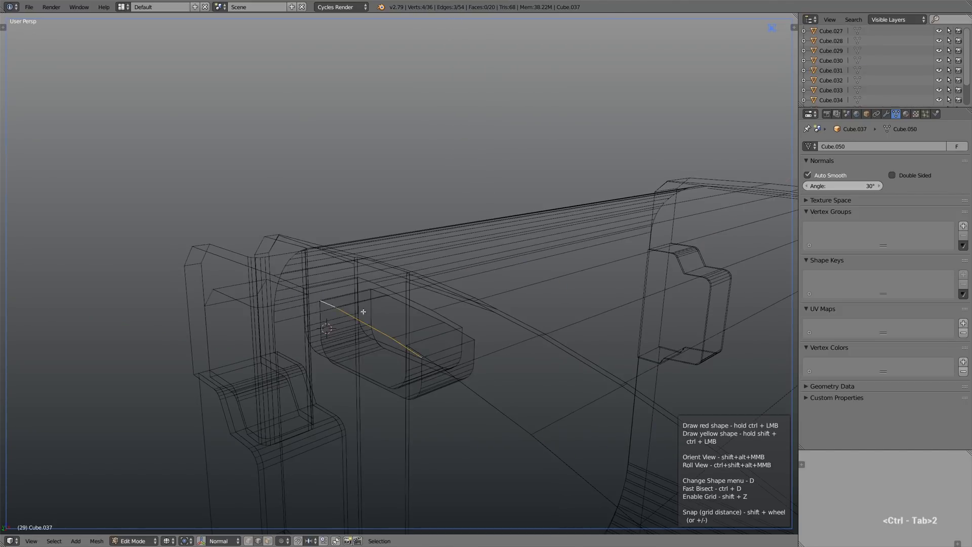
Step: Bevel the sliced edge piece's selected outer edges in edit mode
key("ctrl+b")
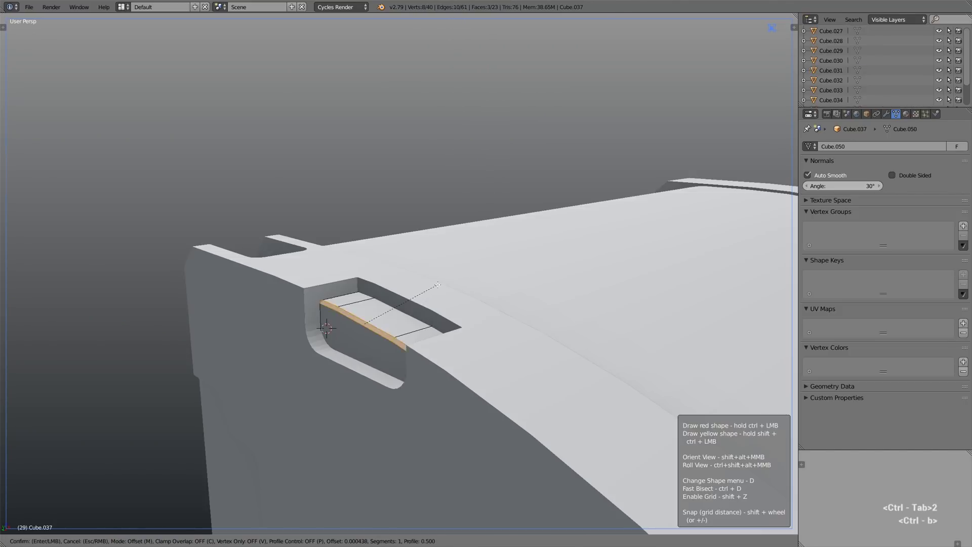
left_click(411, 301)
key("Tab")
Step: Move the beveled edge piece along X relative to its slot
scroll(405, 305, "down", 8)
key("g")
key("y")
key("z")
key("x")
left_click(398, 309)
Step: Place the 3D cursor on the curved front panel and add a cube there
scroll(398, 310, "down", 4)
left_click(418, 354)
middle_click_drag(457, 377, 405, 377, "shift")
right_click(431, 286)
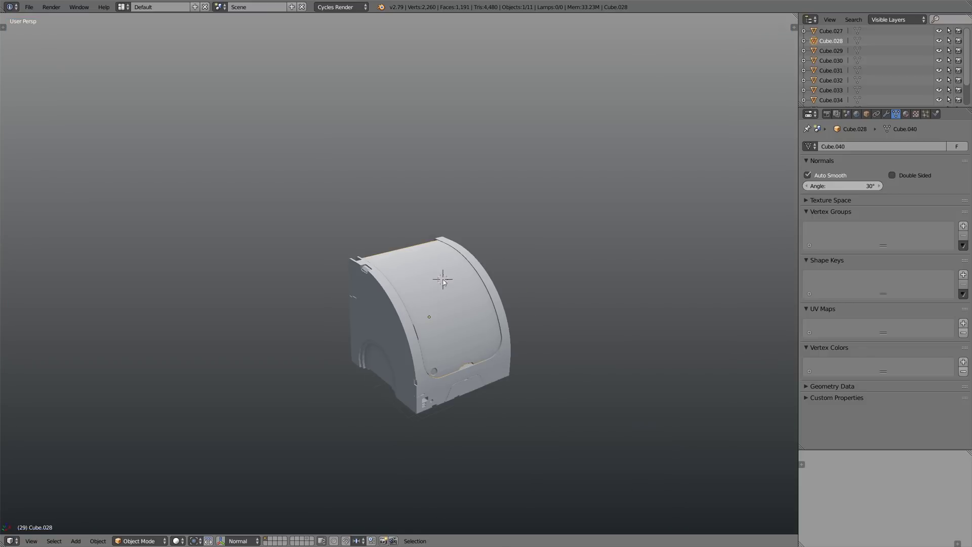
key("shift+a")
mouse_move(443, 280)
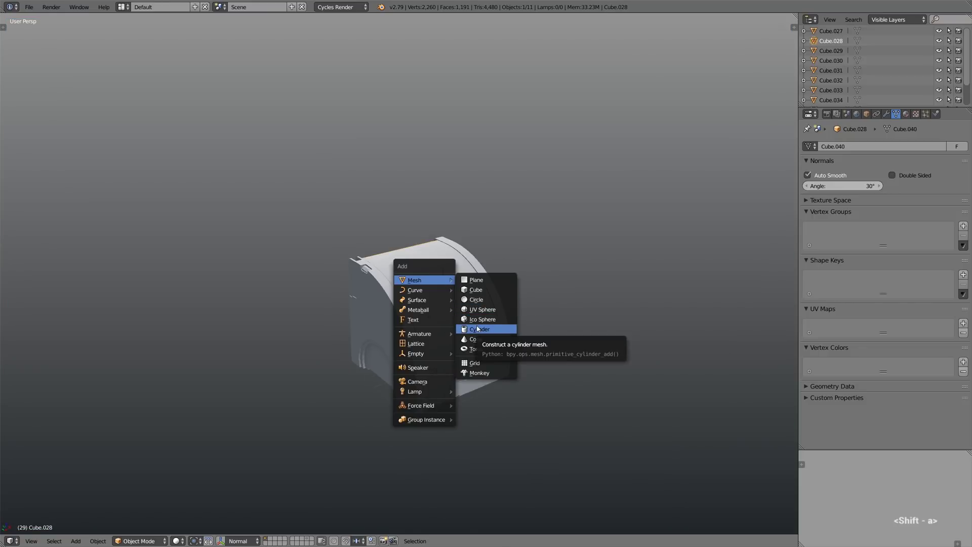
left_click(483, 290)
Step: Move the new cube along X to the side edge of the block
middle_click_drag(423, 321, 421, 259)
scroll(420, 260, "up", 2)
key("g")
key("x")
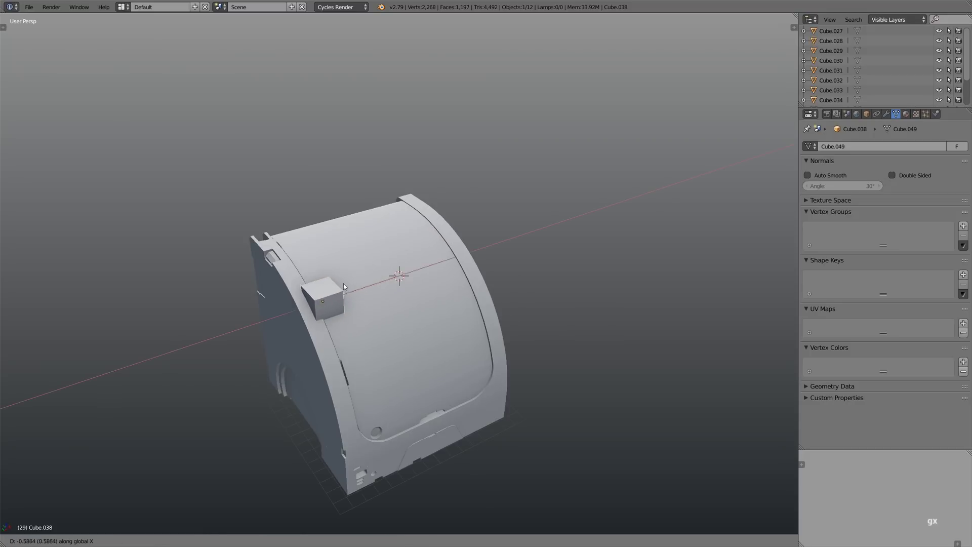
middle_click_drag(344, 284, 345, 229)
left_click(342, 236)
Step: Bevel the cube's lower front edge in edit mode into a multi-segment rounded corner
scroll(344, 252, "up", 3)
key("Tab")
key("z")
key("ctrl+Tab")
key("2")
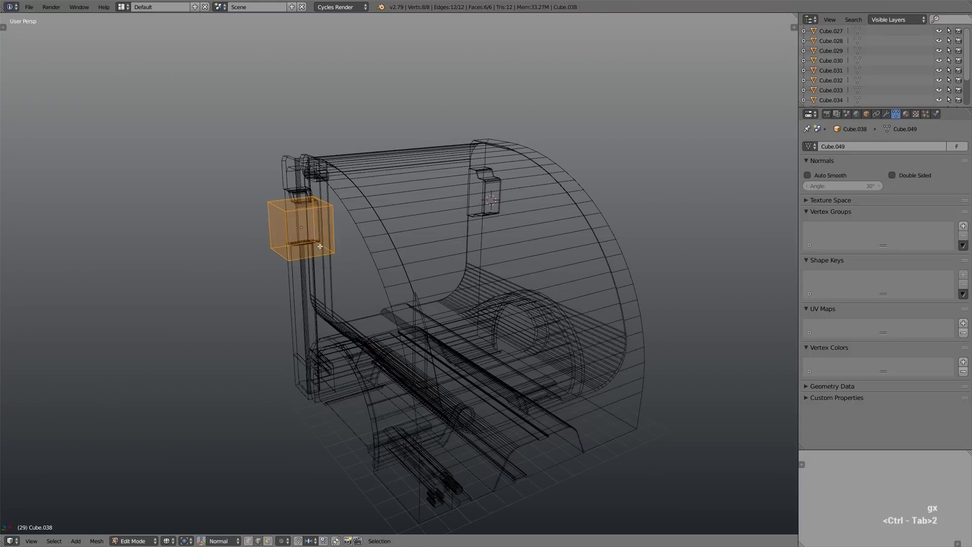
left_click(320, 247)
key("ctrl+b")
scroll(389, 213, "up", 10)
left_click(396, 191)
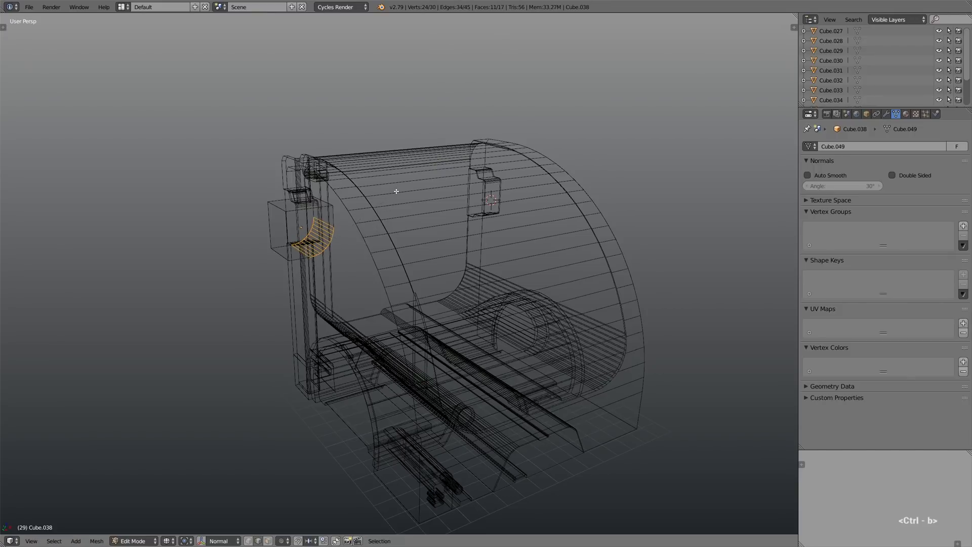
Step: Move the rounded cube along X against the block's side and down along Z to the base
key("z")
key("Tab")
scroll(309, 232, "up", 1)
key("g")
key("y")
key("x")
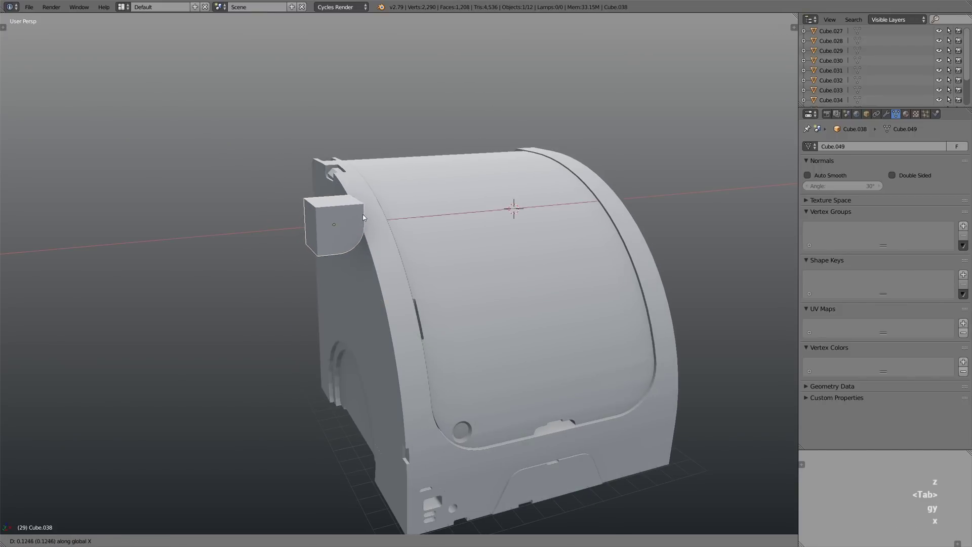
left_click(371, 215)
scroll(375, 223, "down", 4)
key("g")
key("z")
left_click(390, 370)
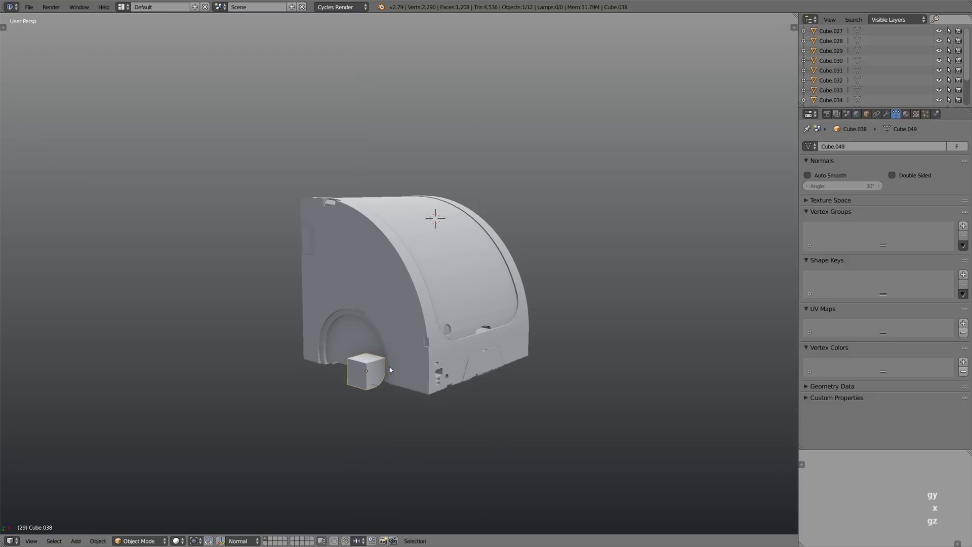
Step: Scale the rounded cube down and subtract it from the base corner piece with a Boolean difference
scroll(390, 370, "up", 2)
key("s")
left_click(434, 378)
mouse_move(434, 378)
middle_mouse_down()
mouse_move(405, 378)
mouse_move(441, 390)
mouse_move(454, 368)
mouse_move(425, 382)
middle_mouse_up()
scroll(430, 375, "up", 3)
right_click(458, 356, "shift")
key("ctrl+minus")
Step: Select the cutter cube and move it along X in the side of the base corner piece
right_click(431, 384)
scroll(441, 388, "up", 1)
key("g")
key("y")
key("x")
left_click(448, 370)
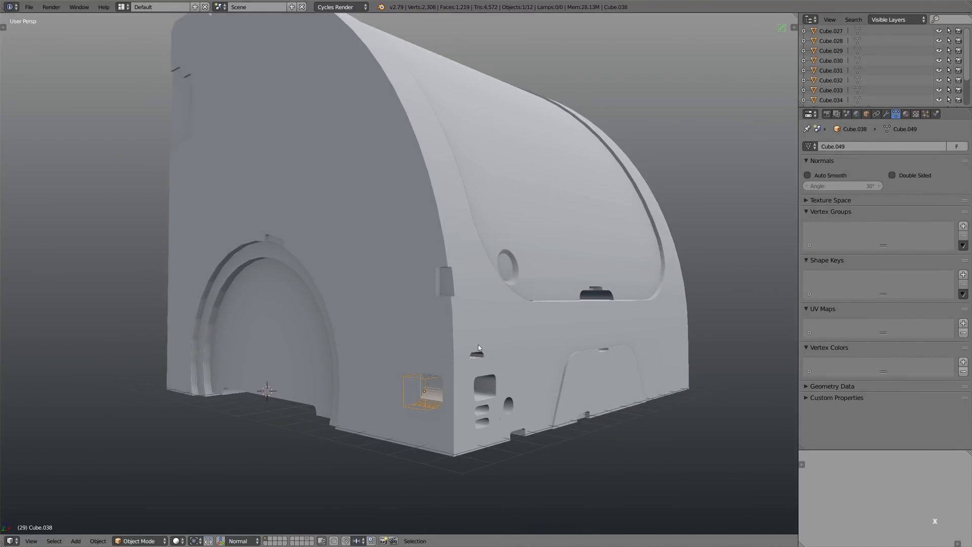
Step: Scale the cutter cube along Z and refine its Z and X position in the corner piece
key("s")
key("z")
left_click(462, 348)
key("g")
key("z")
left_click(462, 351)
key("g")
key("y")
key("x")
left_click(452, 368)
Step: Apply the Boolean modifier on the base corner piece and delete the cutter cube
right_click(452, 372)
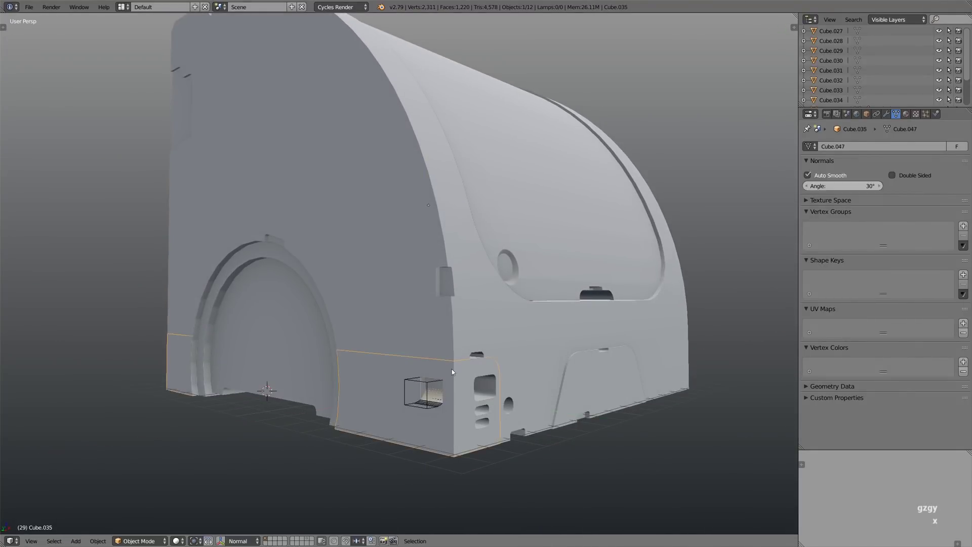
left_click(886, 114)
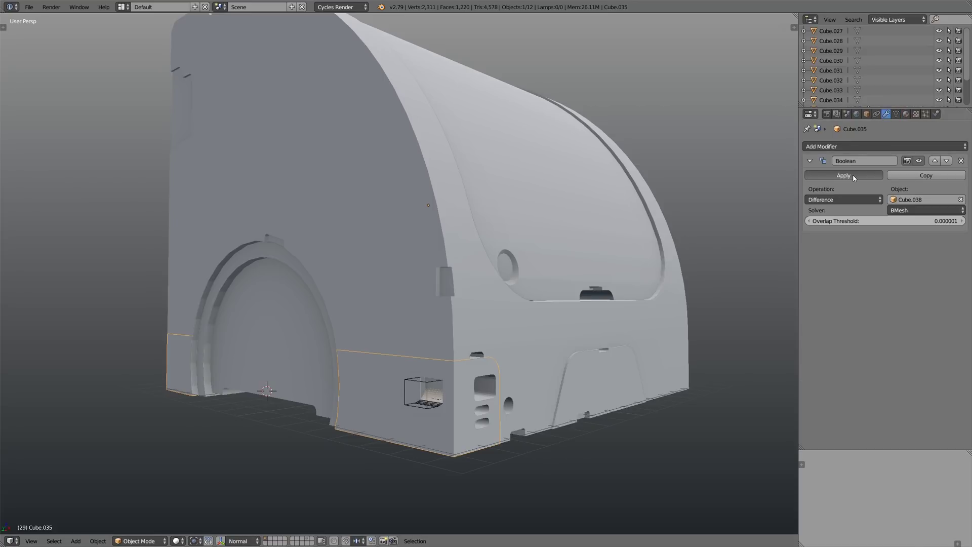
left_click(854, 177)
right_click(424, 393)
key("x")
left_click(426, 394)
scroll(430, 405, "down", 5)
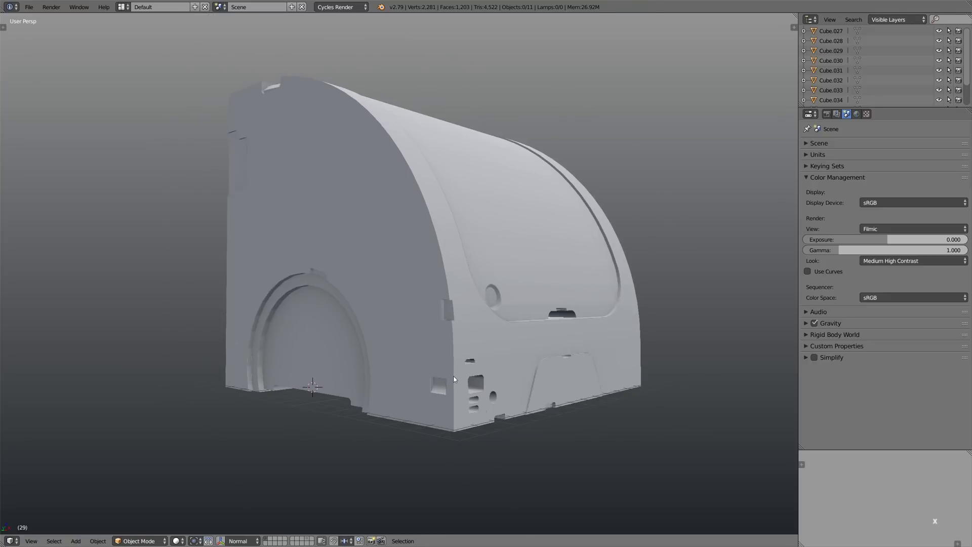
Step: Select the recessed faces of the corner piece's two small slots and move them along Y
left_click(441, 431)
middle_click_drag(442, 431, 484, 408)
scroll(439, 406, "up", 7)
right_click(444, 408)
key("Tab")
key("ctrl+Tab")
key("3")
right_click(421, 396)
right_click(424, 418, "shift")
key("g")
key("y")
left_click(463, 419)
Step: Rotate the slots' recessed faces about the X axis to slant them
scroll(463, 420, "down", 5)
scroll(486, 403, "up", 4)
key("r")
key("x")
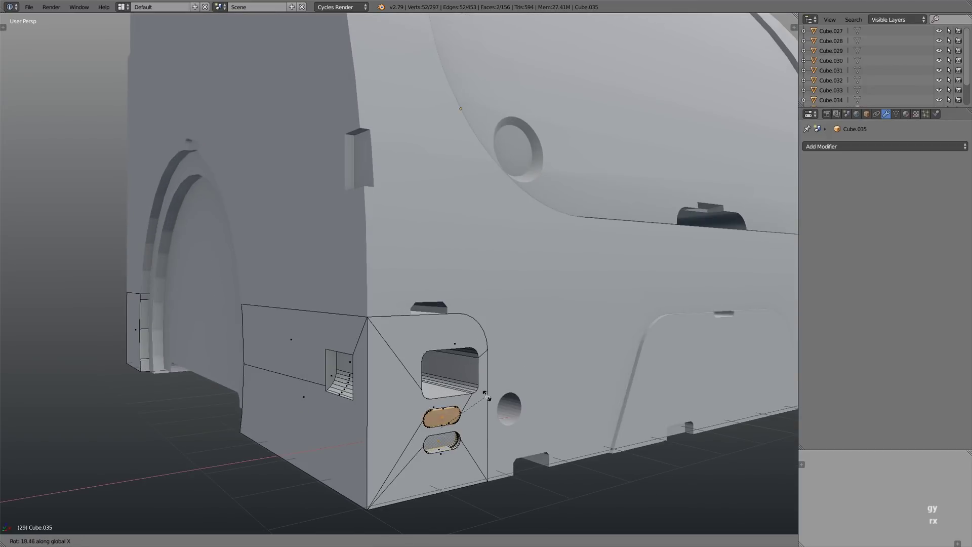
left_click(481, 399)
key("r")
key("x")
left_click(467, 369)
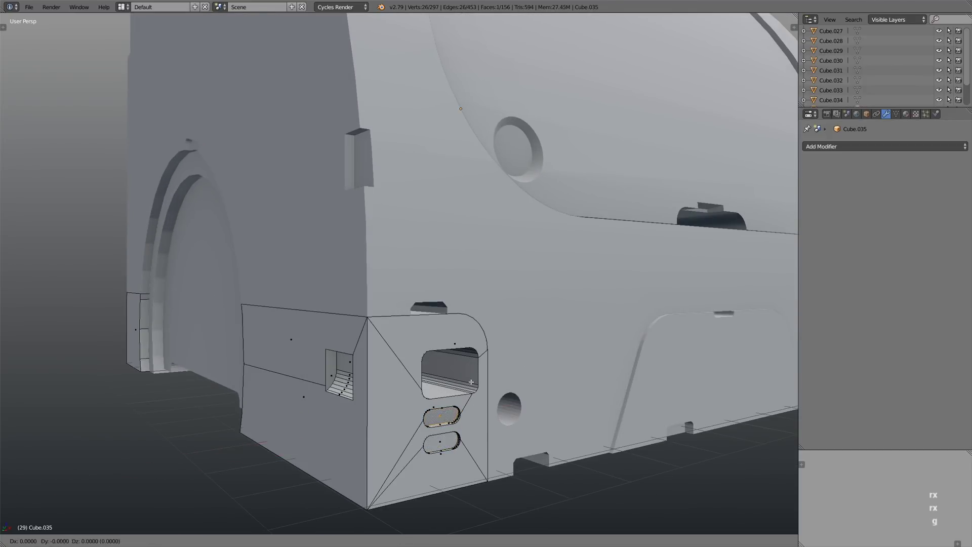
Step: Move the bottom face of the round hole beside the corner piece along its normal
key("Tab")
scroll(458, 390, "down", 5)
middle_click_drag(440, 415, 417, 448)
right_click(417, 449)
key("Tab")
right_click(409, 451)
key("g")
key("z")
key("z")
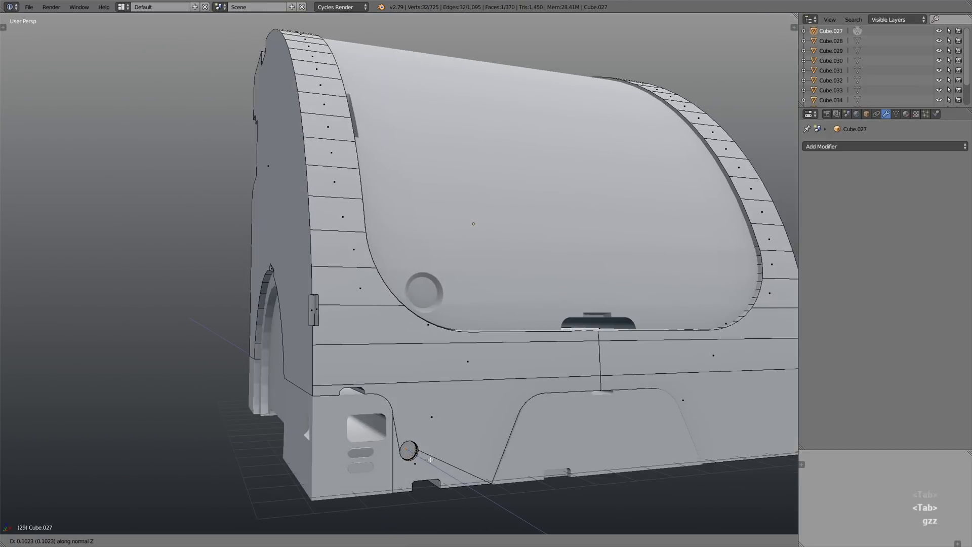
left_click(427, 457)
key("Tab")
Step: Inset the round hole's bottom face, then extrude and scale the inner disc
scroll(425, 458, "down", 3)
middle_click_drag(425, 458, 444, 468)
scroll(445, 451, "up", 5)
key("Tab")
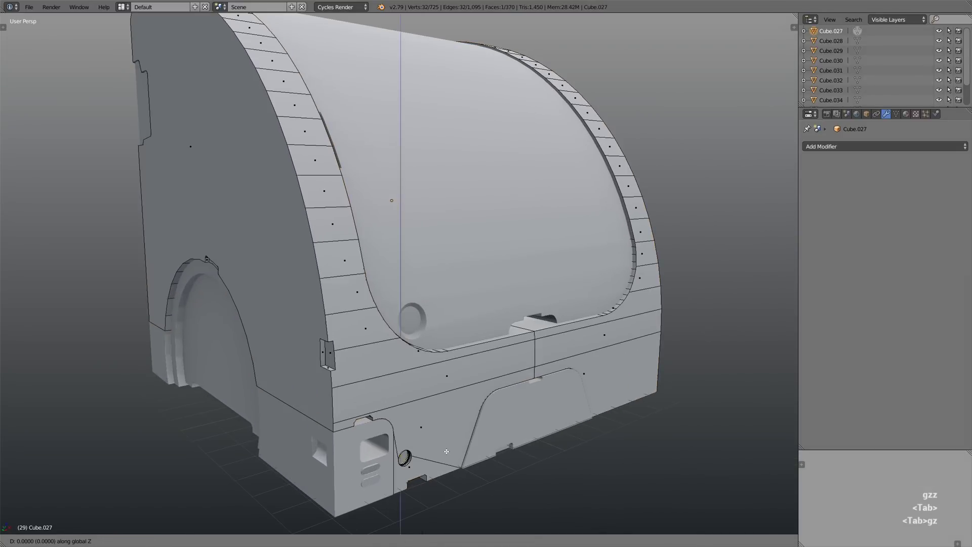
scroll(412, 468, "up", 4)
scroll(411, 469, "up", 3)
key("i")
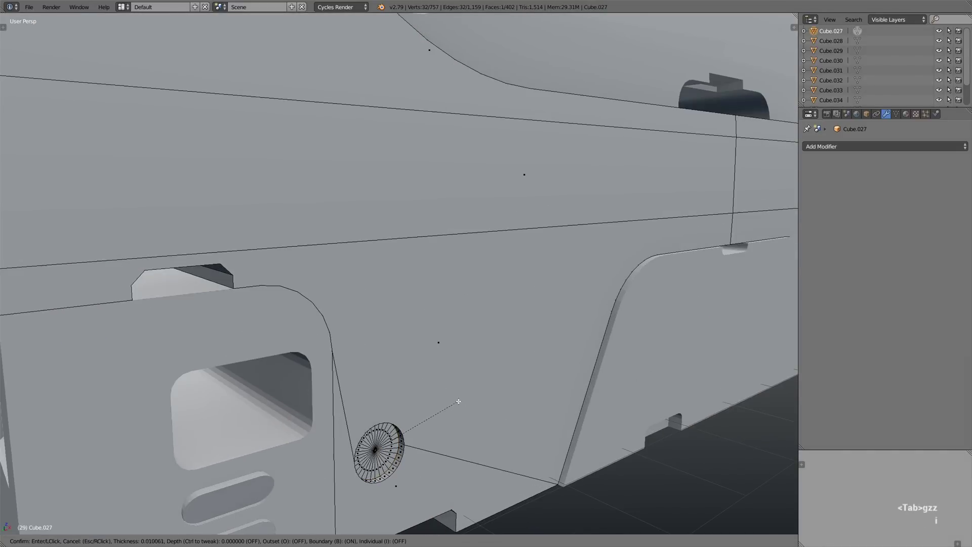
left_click(559, 363)
key("e")
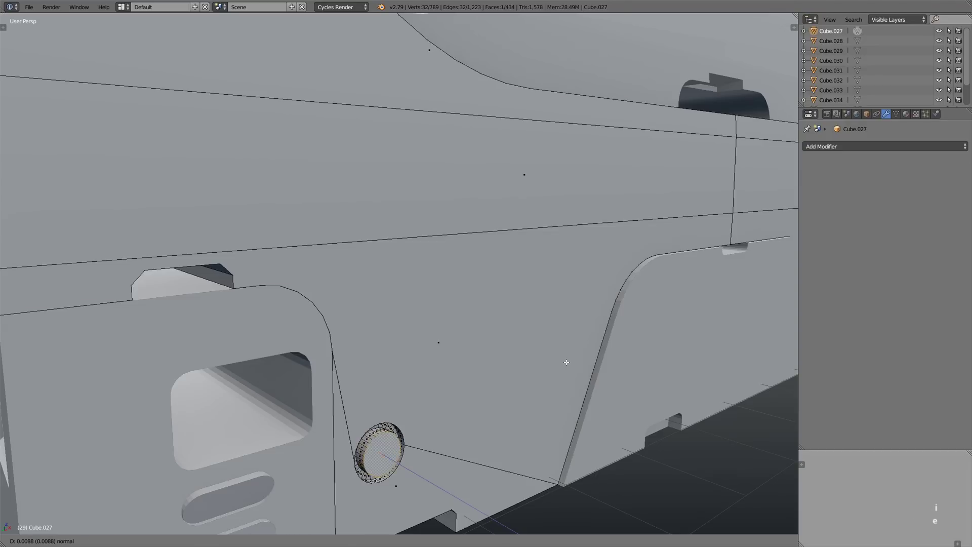
left_click(567, 363)
key("s")
left_click(555, 367)
key("Tab")
scroll(478, 418, "down", 10)
middle_click_drag(481, 431, 474, 255, "shift")
scroll(447, 457, "down", 4)
right_click(447, 219)
key("g")
key("z")
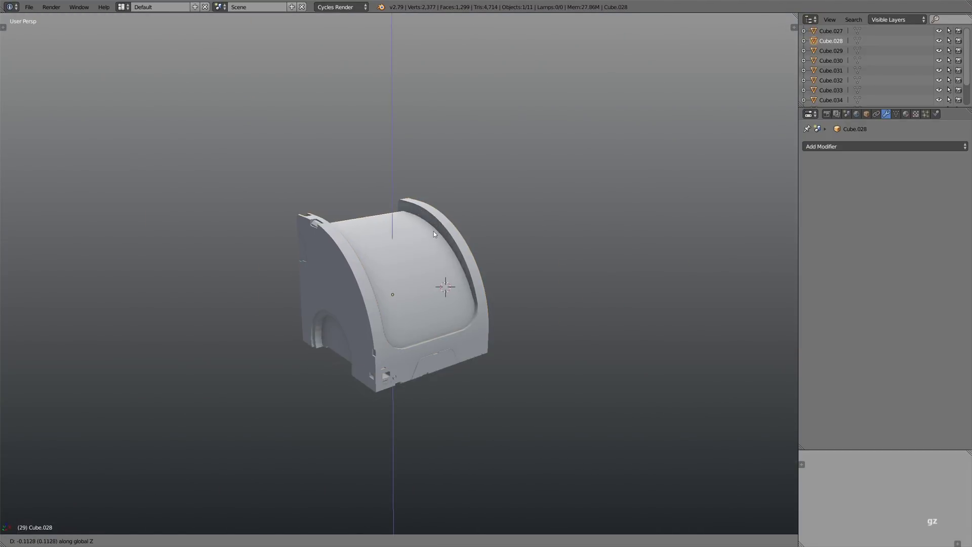
right_click(434, 318)
Step: Select the inner arched piece through wireframe, duplicate it, and move the copy below the block along Z
key("z")
right_click(337, 343)
key("z")
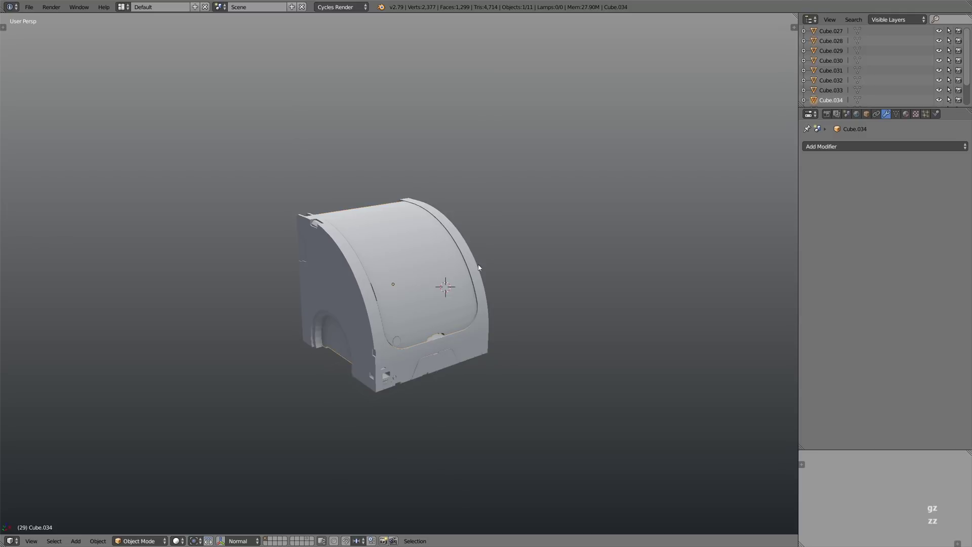
scroll(470, 271, "down", 1)
middle_click_drag(445, 291, 448, 274)
key("shift+d")
right_click(448, 274)
key("g")
key("z")
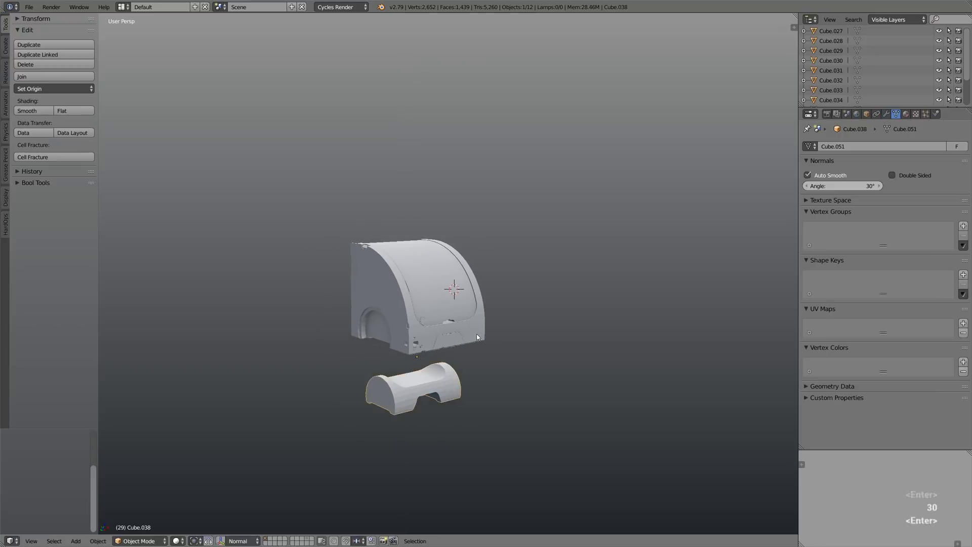
Step: Move the duplicated arched piece above the block along Z and scale it down
key("g")
key("z")
left_click(463, 196)
middle_click_drag(462, 196, 464, 220)
scroll(465, 232, "up", 1)
key("s")
middle_click_drag(466, 258, 489, 285)
left_click(432, 261)
Step: Place the 3D cursor at the slot on the block's upper side edge and snap the copy to it
scroll(337, 289, "up", 5)
left_click(333, 285)
key("shift+s")
key("3")
Step: Scale the small arched copy and move it along Z to fit the edge slot
scroll(333, 285, "up", 2)
key("s")
left_click(414, 281)
key("g")
key("z")
left_click(410, 273)
Step: Reset the arched copy's origin, rotate it 90° about Z, and rescale it for the slot
key("ctrl+alt+shift+c")
left_click(411, 271)
type("rz90")
left_click(440, 224)
key("s")
left_click(412, 266)
Step: Move the small arched copy along Z, rescale it and reposition it in the slot on the block's upper side edge
middle_click_drag(411, 266, 389, 300)
key("x")
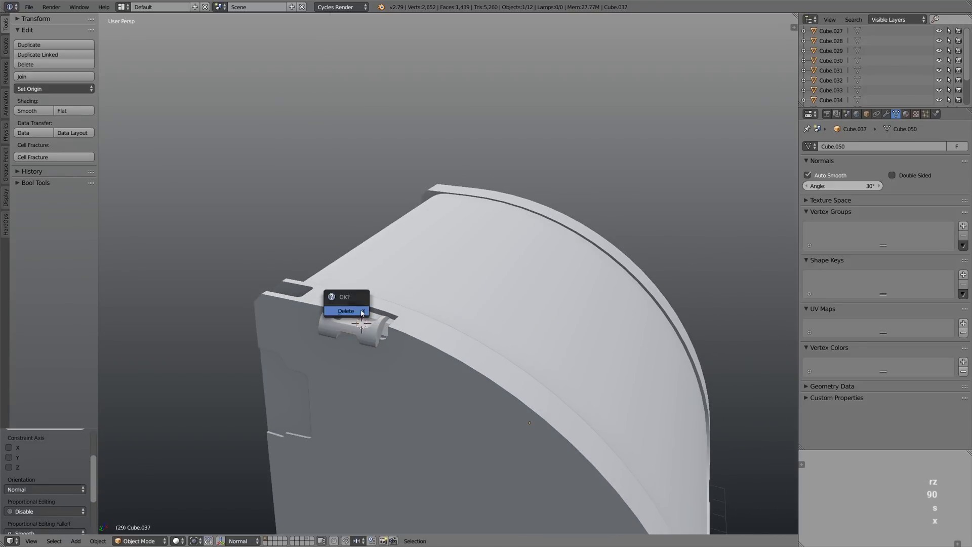
left_click(350, 311)
key("g")
key("z")
left_click(364, 324)
key("s")
left_click(378, 287)
key("g")
left_click(388, 287)
Step: Fine-tune the arched copy's height, scale and position so it sits inside the edge slot
key("g")
key("z")
left_click(390, 283)
key("s")
key("g")
key("z")
left_click(399, 282)
key("s")
left_click(394, 284)
key("g")
left_click(396, 284)
Step: Bevel the outline of the block shell's flat side face with one segment
middle_click_drag(397, 284, 356, 268)
scroll(374, 299, "down", 1)
scroll(356, 269, "down", 1)
left_click(412, 329)
key("a")
scroll(412, 329, "down", 2)
middle_click_drag(413, 329, 408, 304, "shift")
right_click(351, 293)
key("Tab")
key("a")
key("ctrl+Tab")
left_click(365, 306)
right_click(364, 309, "alt")
middle_click_drag(364, 309, 393, 319)
scroll(394, 319, "up", 1)
key("ctrl+b")
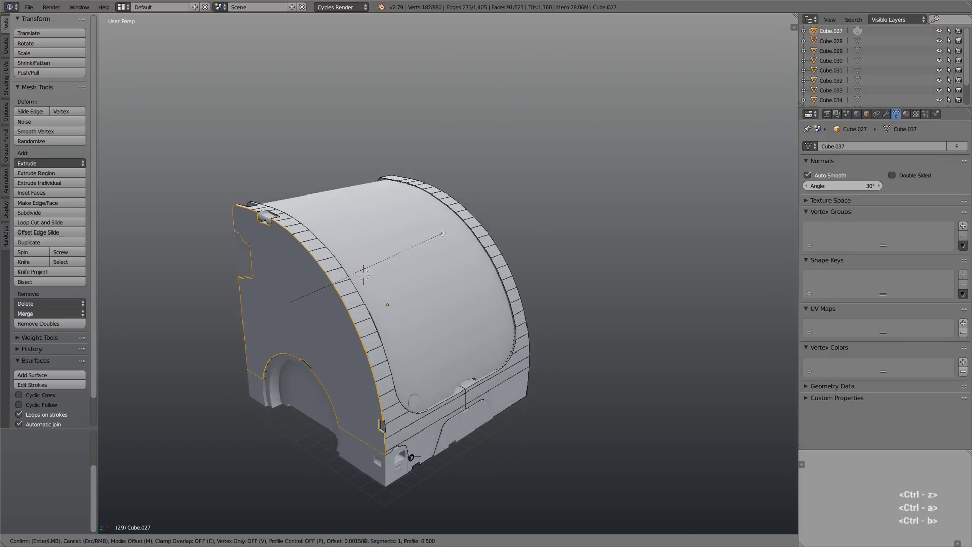
left_click(475, 226)
key("Tab")
key("Tab")
Step: Slide the bevel vertices at the upper end of the arched piece's slot along their edges towards the slot corner
scroll(264, 212, "up", 6)
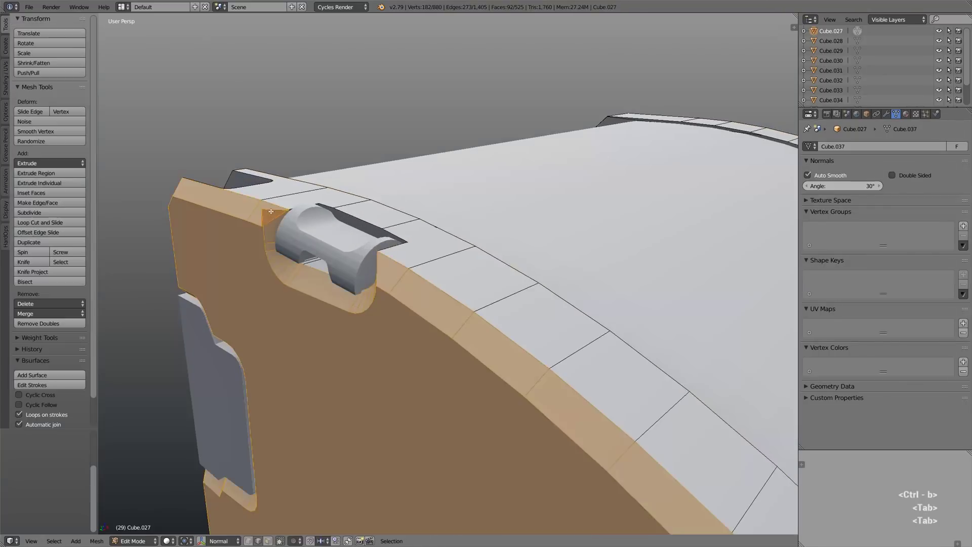
scroll(264, 212, "up", 3)
key("ctrl+Tab")
key("1")
right_click(264, 213)
key("g")
key("g")
right_click(268, 223)
middle_click_drag(267, 222, 274, 199)
key("g")
key("g")
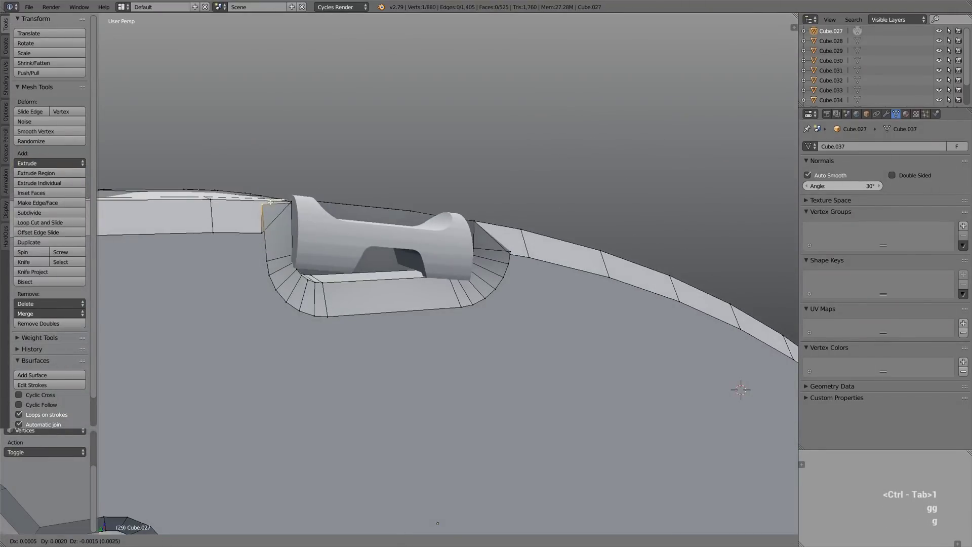
left_click(234, 251)
middle_click_drag(243, 245, 298, 205)
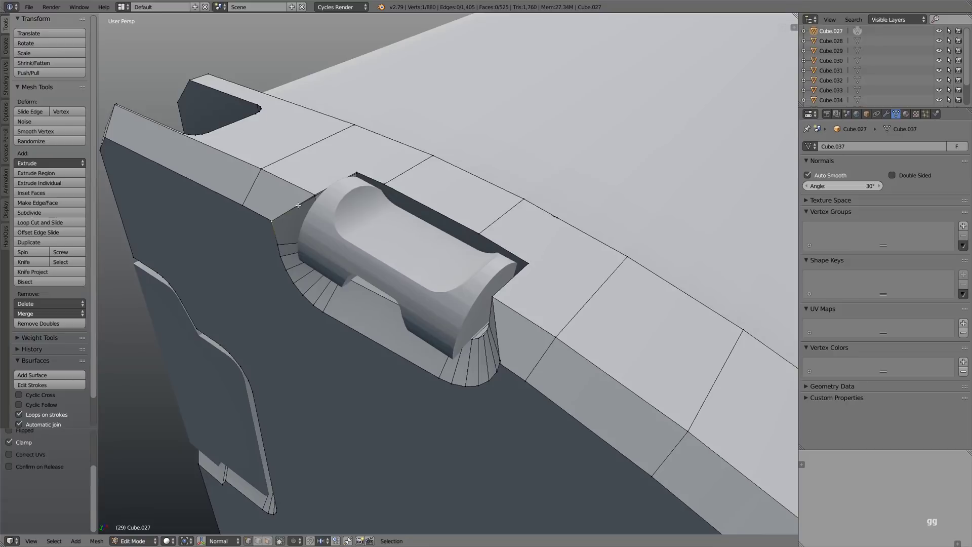
Step: Slide the remaining slot-corner vertex along its edge and remove doubles across the whole shell mesh
scroll(314, 198, "up", 3)
key("g")
key("g")
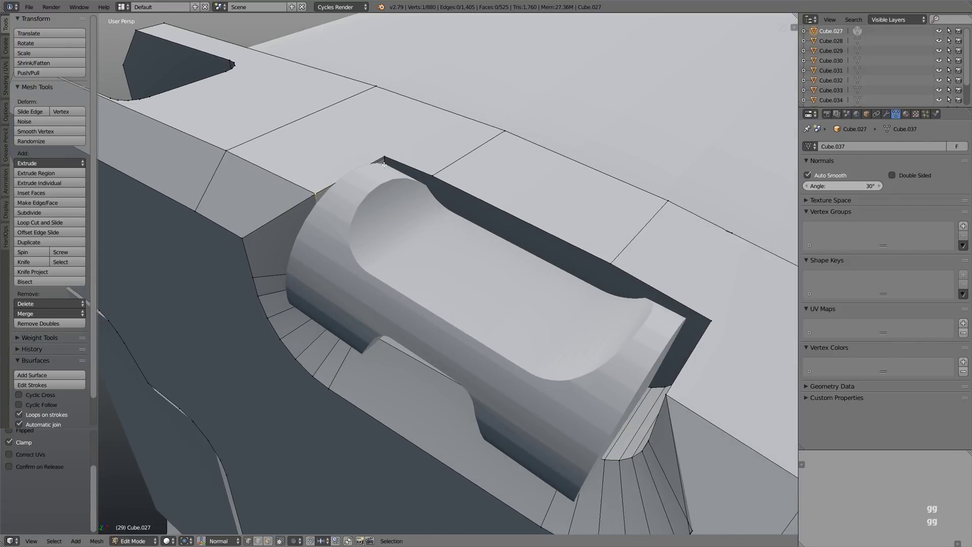
key("a")
key("a")
key("w")
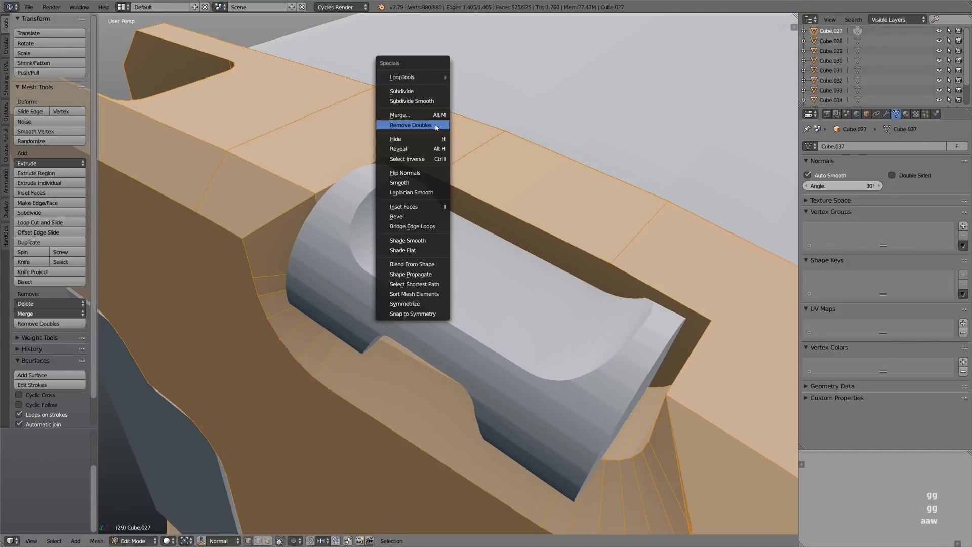
left_click(435, 125)
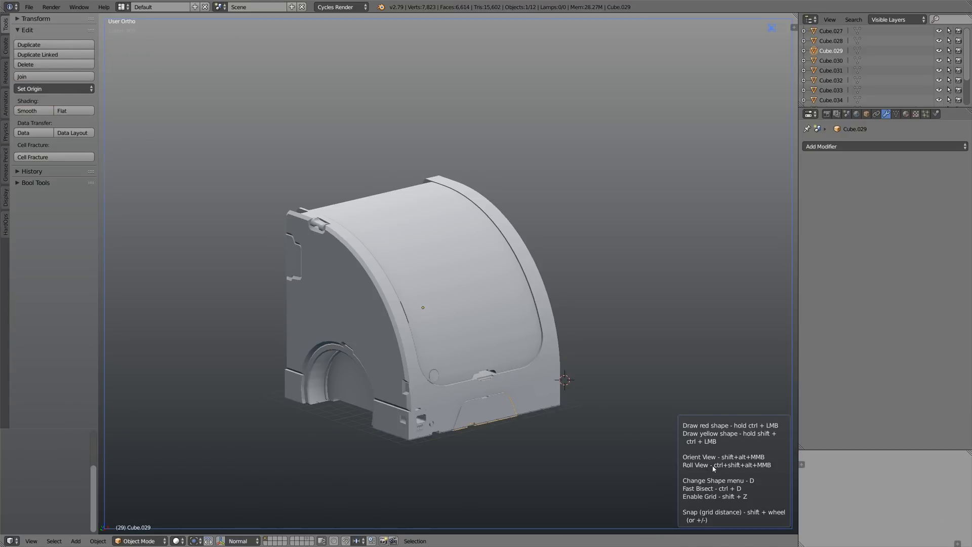
Step: Select the inner piece inside the wheel arch and add the round wheel-like Hard Ops insert to it
right_click(429, 282)
middle_click_drag(429, 281, 413, 278)
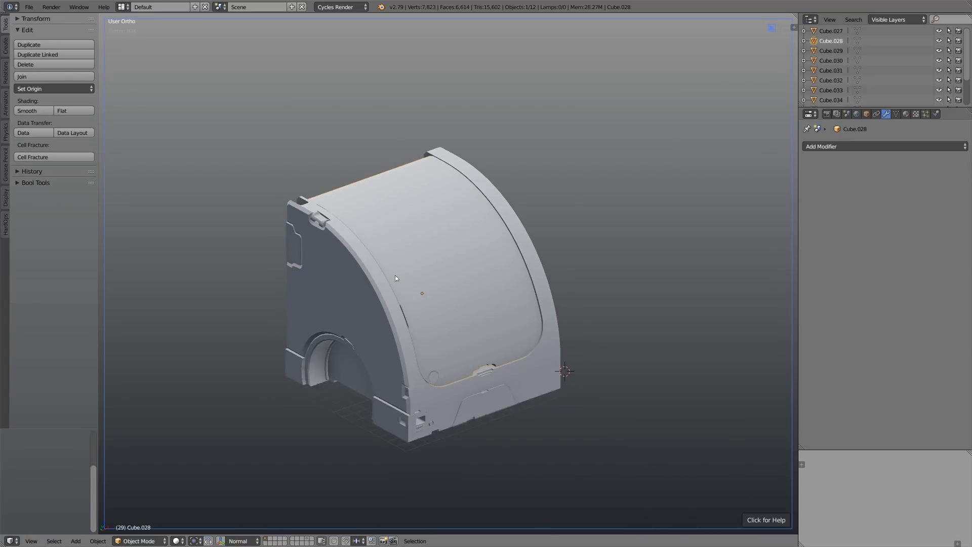
middle_click_drag(447, 211, 385, 355)
right_click(385, 355)
key("q")
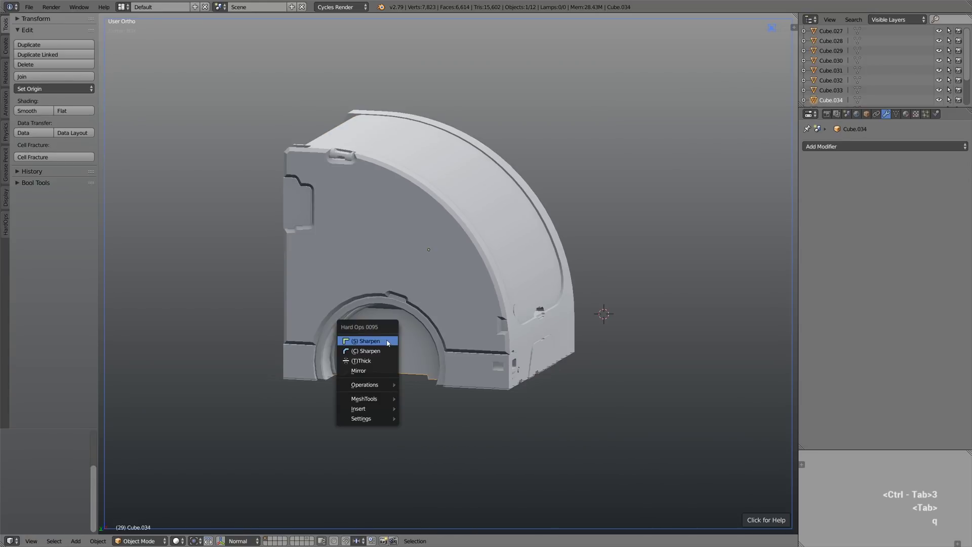
mouse_move(383, 399)
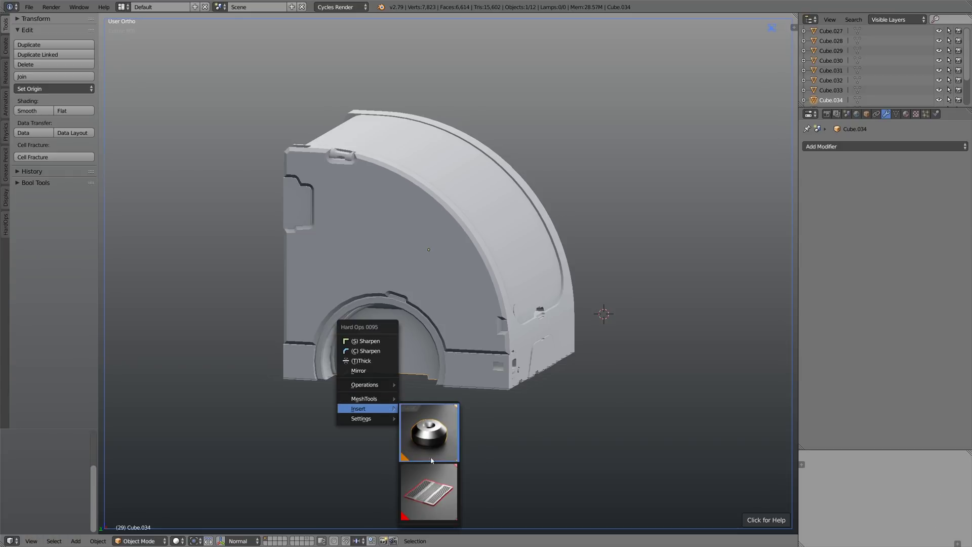
left_click(443, 497)
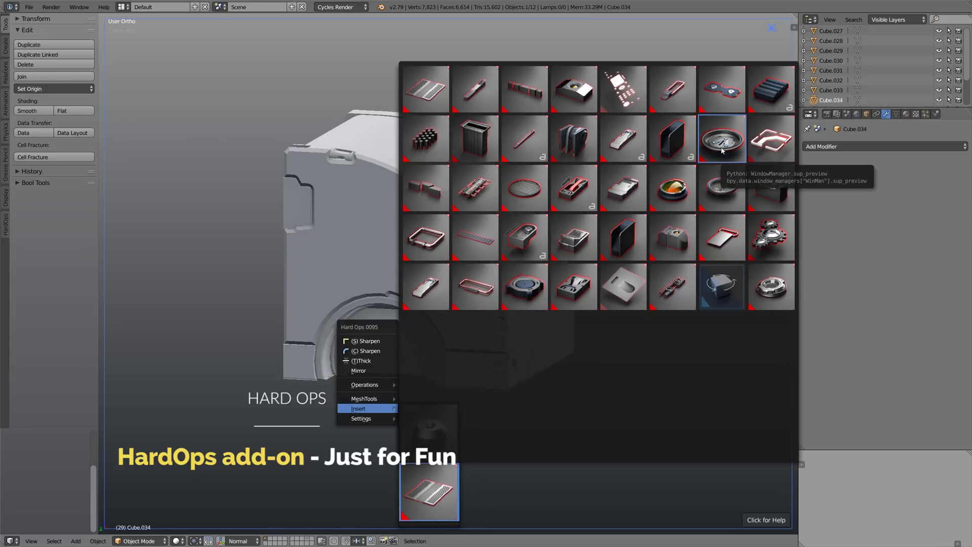
left_click(771, 294)
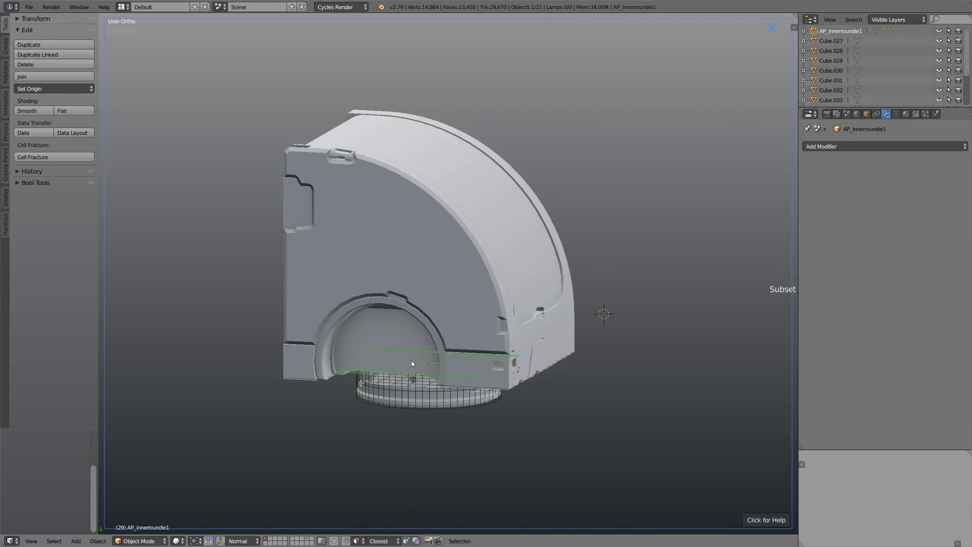
Step: Place the round insert on the side of the wheel arch, then scale and centre it in the right view
key("g")
left_click(411, 335)
middle_click_drag(411, 335, 411, 354)
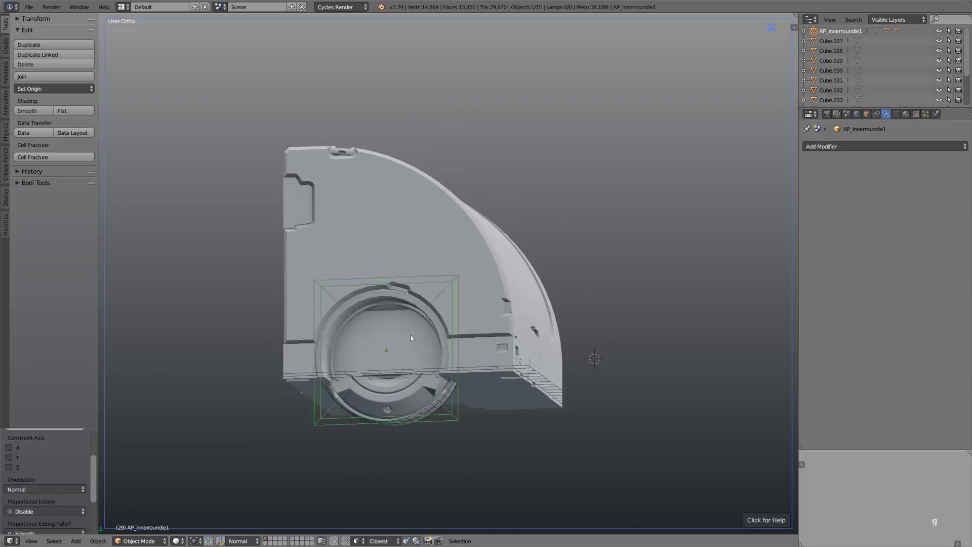
key("KP_1")
key("KP_3")
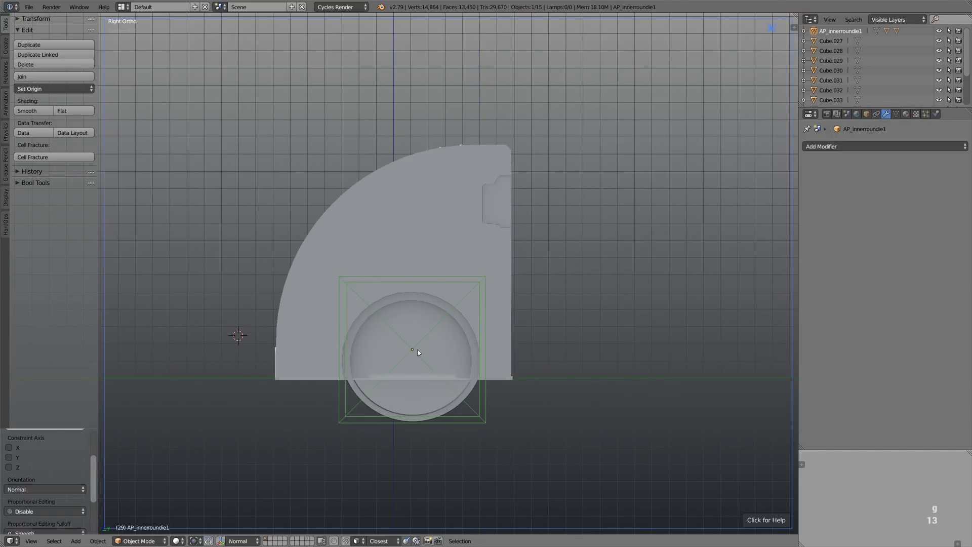
key("s")
left_click(413, 336)
key("g")
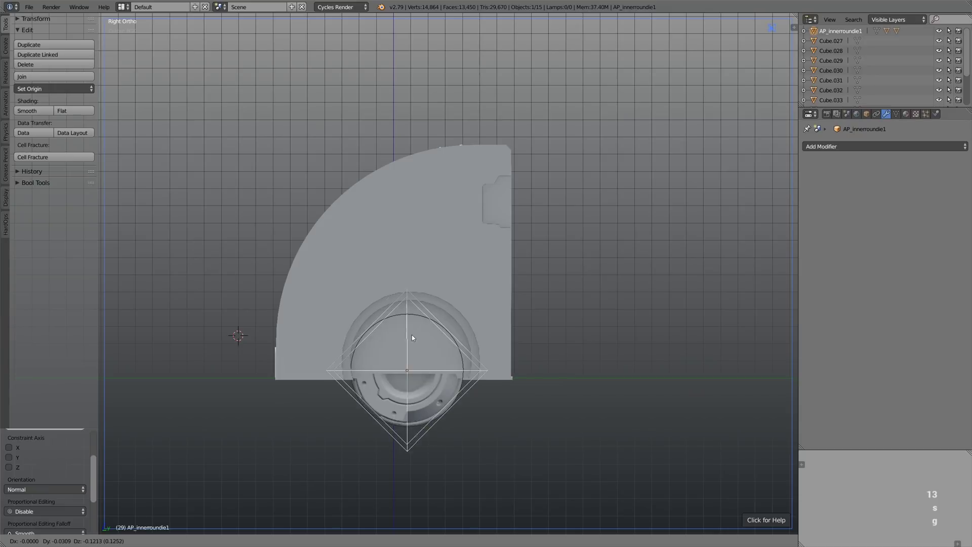
left_click(415, 331)
Step: Merge the round insert with the inner wheel-arch piece using the Hard Ops (C) merge
middle_click_drag(414, 331, 440, 347)
right_click(440, 345, "shift")
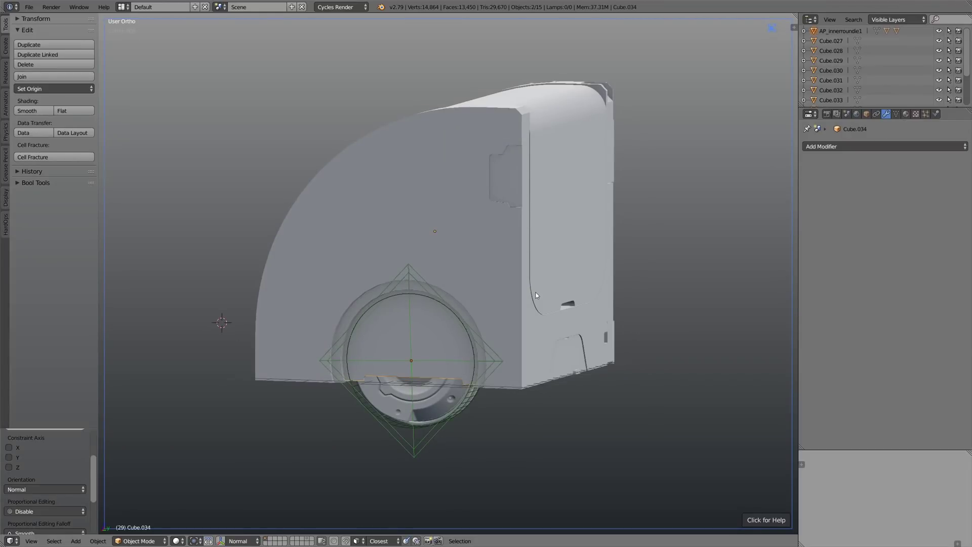
key("q")
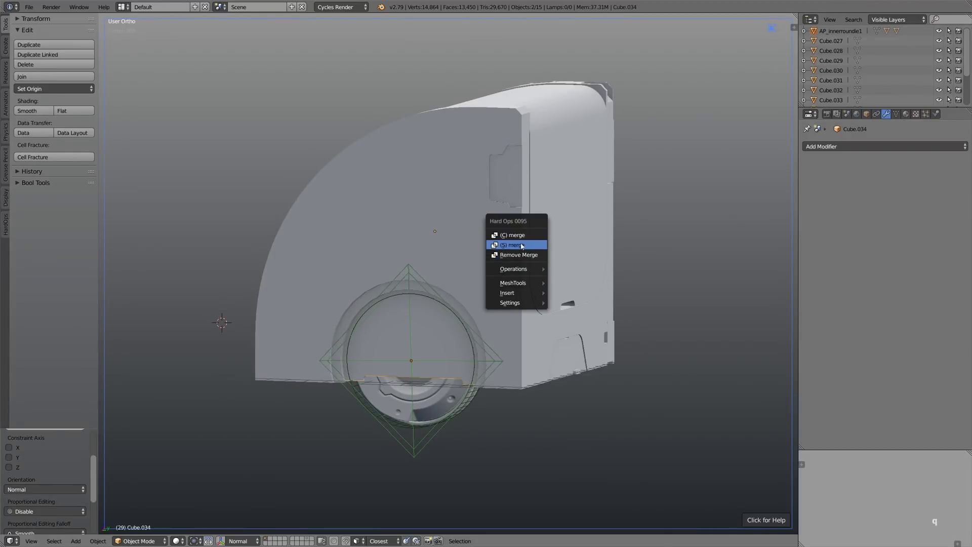
left_click(516, 236)
Step: Select the block's outer shell and snap the 3D cursor to it
scroll(431, 347, "down", 5)
middle_click_drag(428, 350, 499, 348)
right_click(407, 372)
middle_click_drag(400, 372, 415, 325)
right_click(415, 325)
key("shift+s")
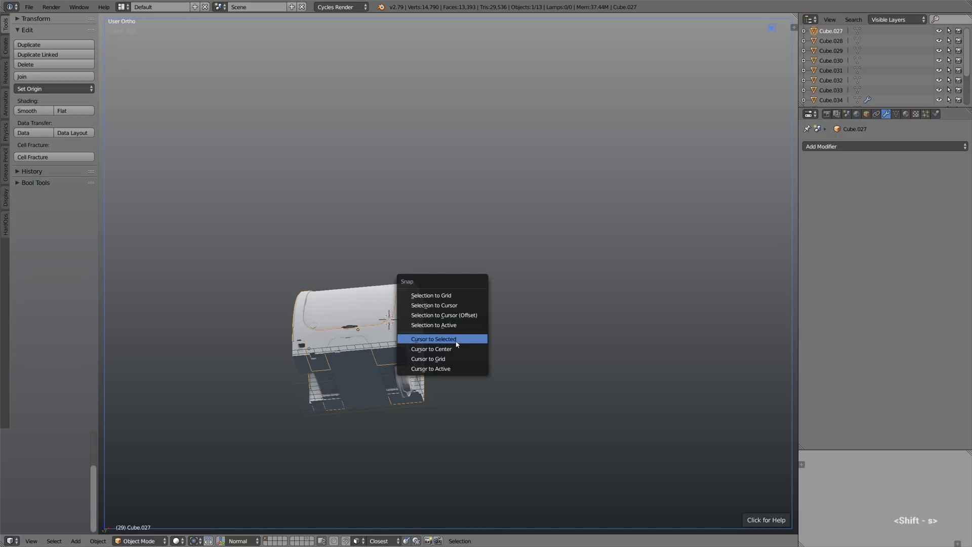
left_click(461, 338)
Step: Duplicate the round wheel insert in place and mirror the copy along X about the 3D cursor
middle_click_drag(462, 338, 520, 344)
right_click(417, 367)
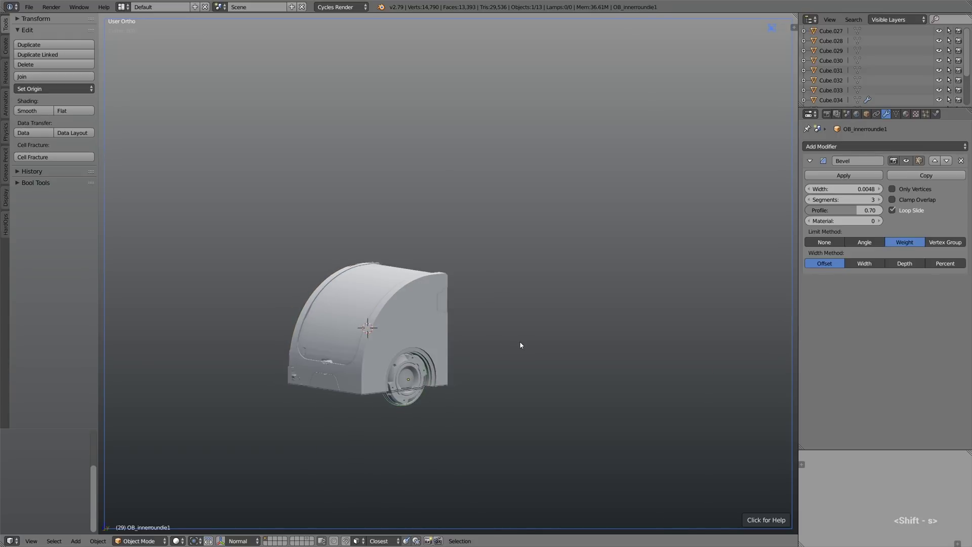
key("period")
key("shift+d")
right_click(516, 346)
key("ctrl+m")
key("x")
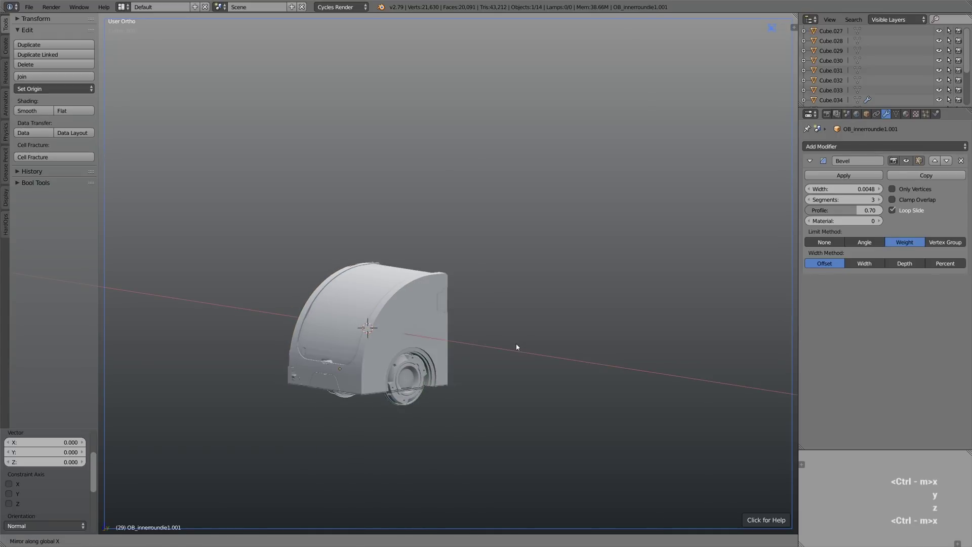
left_click(516, 346)
middle_click_drag(369, 351, 394, 351)
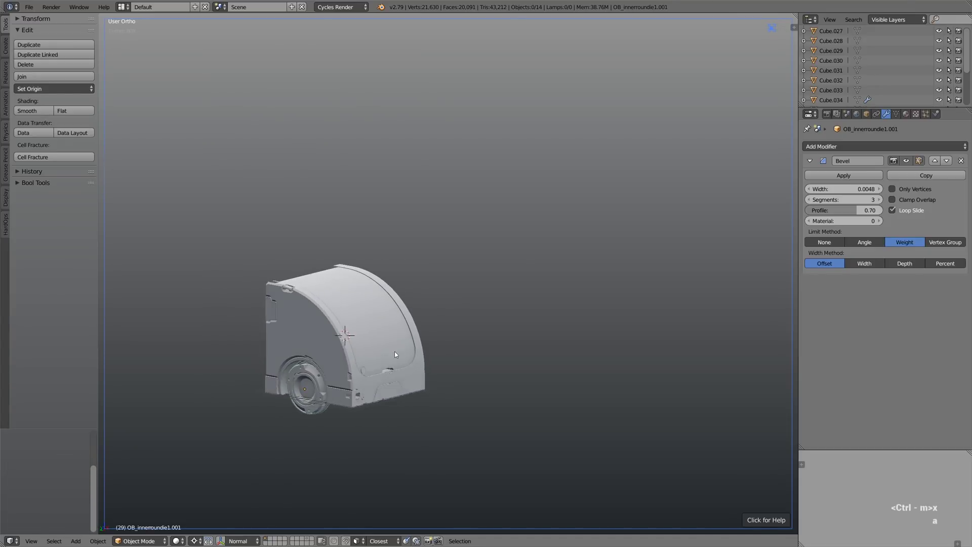
Step: Cut away the part of the round inserts below the block's base with a BoxCutter box in the right view
key("KP_1")
key("KP_3")
middle_click_drag(451, 396, 374, 355, "shift")
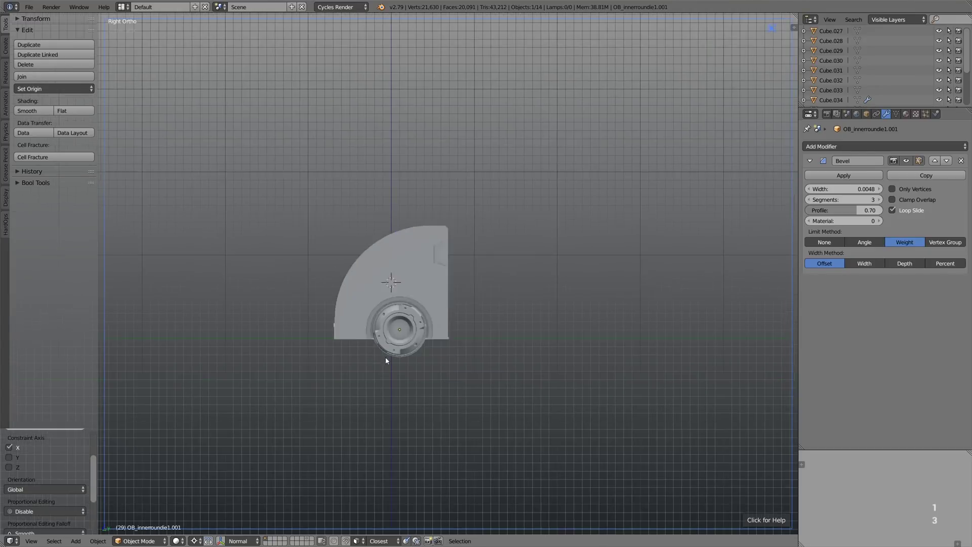
scroll(436, 366, "up", 3)
key("ctrl+z")
key("ctrl+z")
left_click_drag(451, 363, 275, 319)
Step: Examine the trimmed round inserts in the wheel arches on both sides of the block
middle_click_drag(371, 320, 484, 327)
scroll(344, 325, "down", 3)
mouse_move(283, 324)
middle_mouse_down()
mouse_move(299, 319)
mouse_move(268, 280)
mouse_move(256, 318)
mouse_move(276, 327)
middle_mouse_up()
scroll(264, 328, "up", 3)
scroll(262, 325, "up", 2)
scroll(257, 318, "down", 6)
middle_click_drag(276, 327, 334, 355)
scroll(279, 330, "up", 2)
Step: Select the block's outer shell and open the Hard Ops insert library to choose a detail piece for it
right_click(281, 330)
right_click(304, 324)
scroll(373, 394, "up", 6)
middle_click_drag(373, 393, 366, 399)
scroll(369, 423, "down", 2)
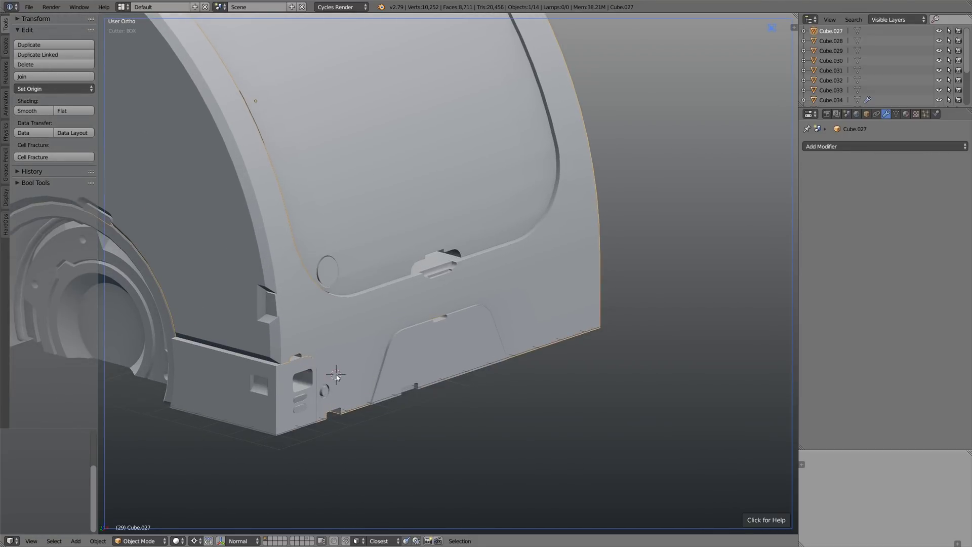
key("q")
mouse_move(332, 444)
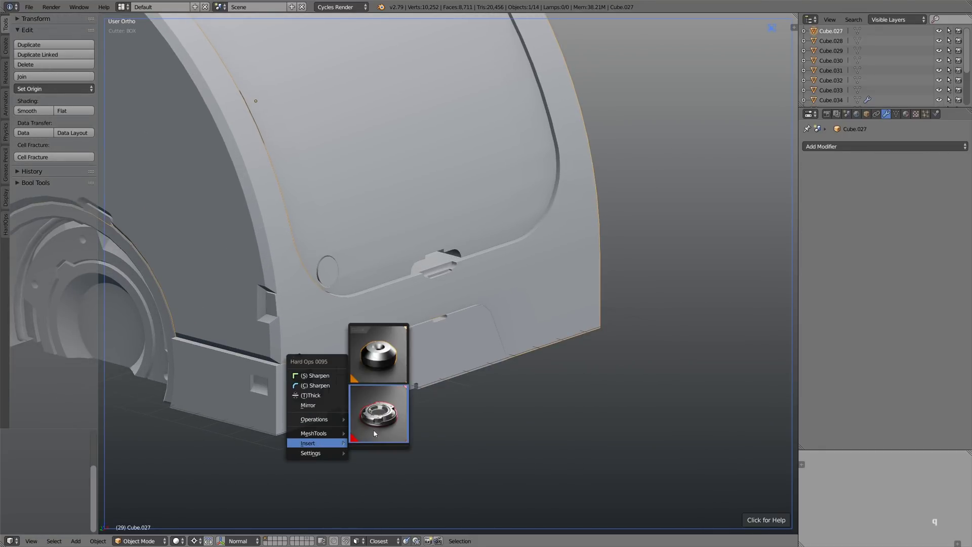
left_click(379, 355)
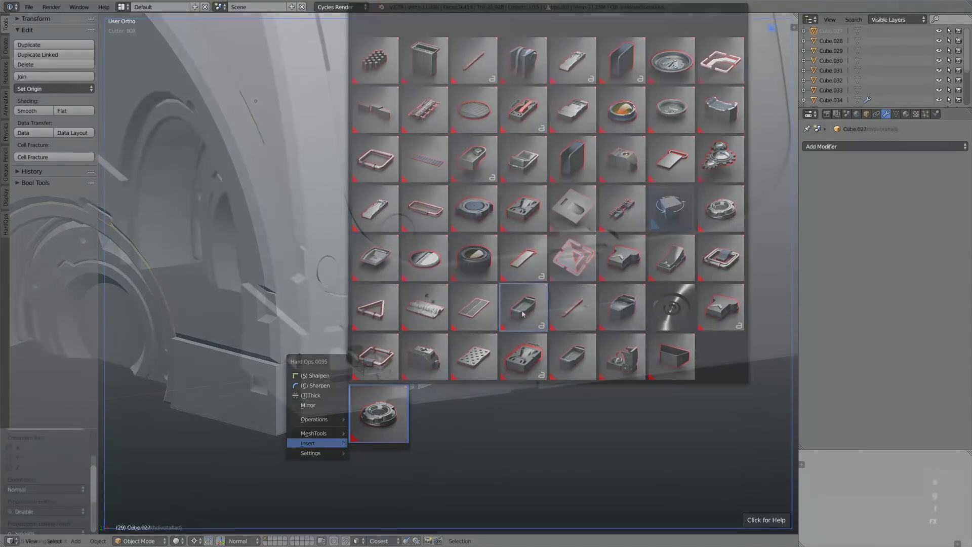
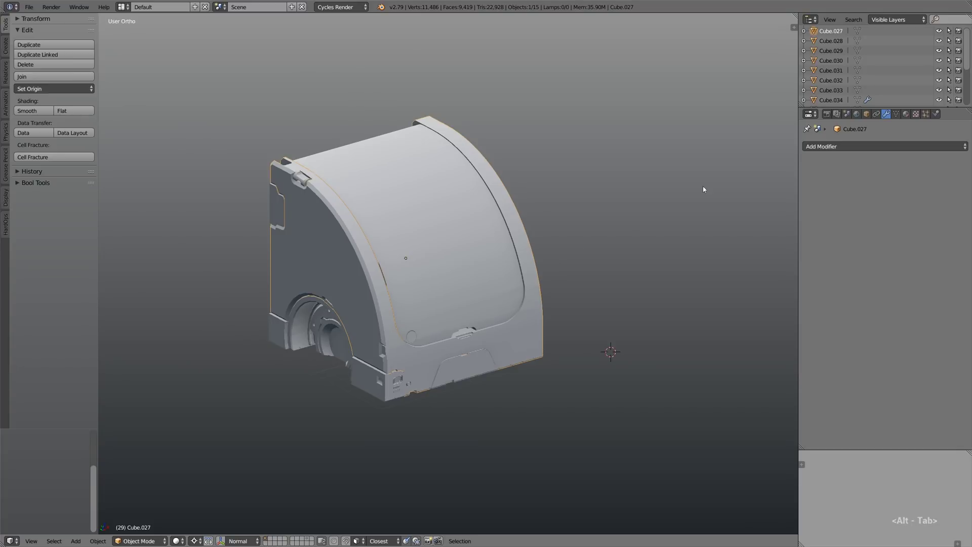
Step: Add a Bevel modifier to the outer shell with 3 segments and the limit method set to Angle
left_click(815, 146)
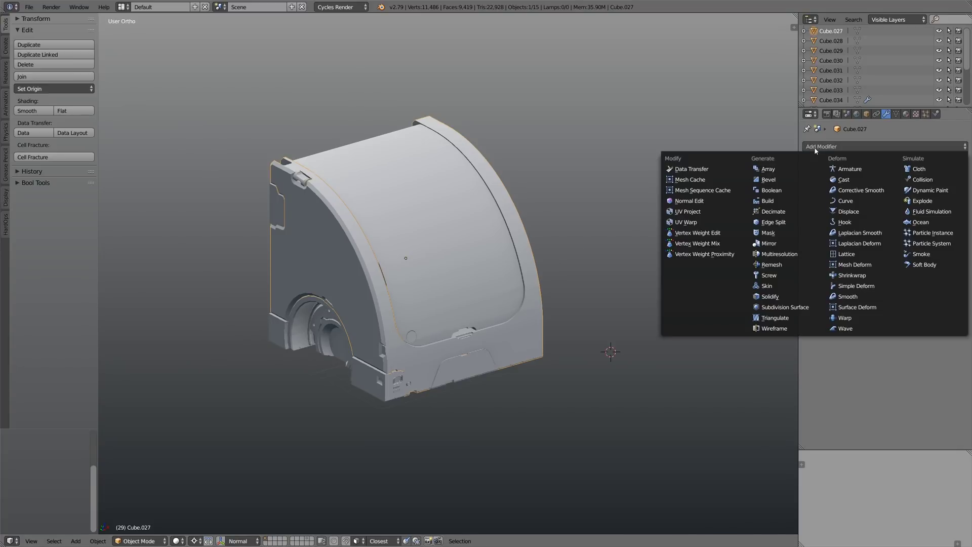
left_click(797, 183)
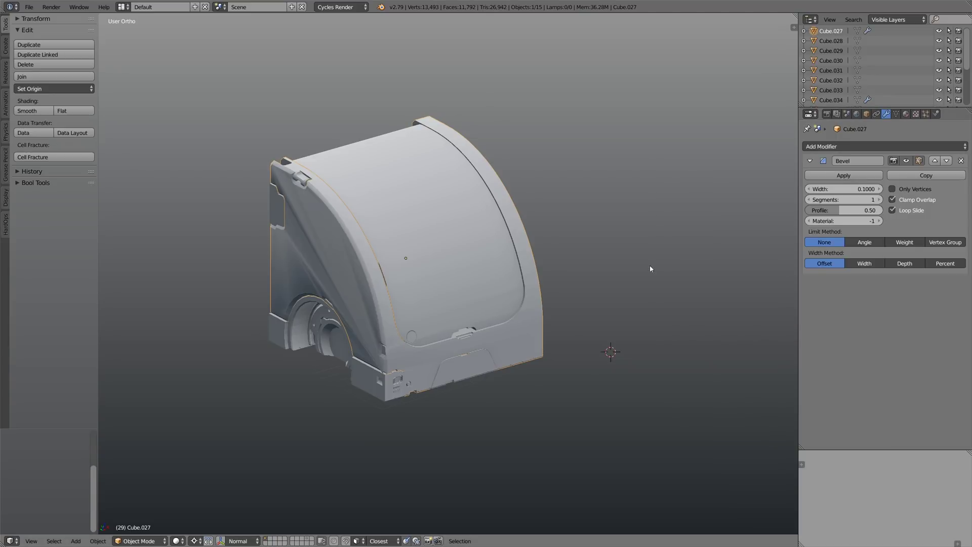
scroll(436, 302, "up", 3)
left_click(878, 200)
left_click(878, 200)
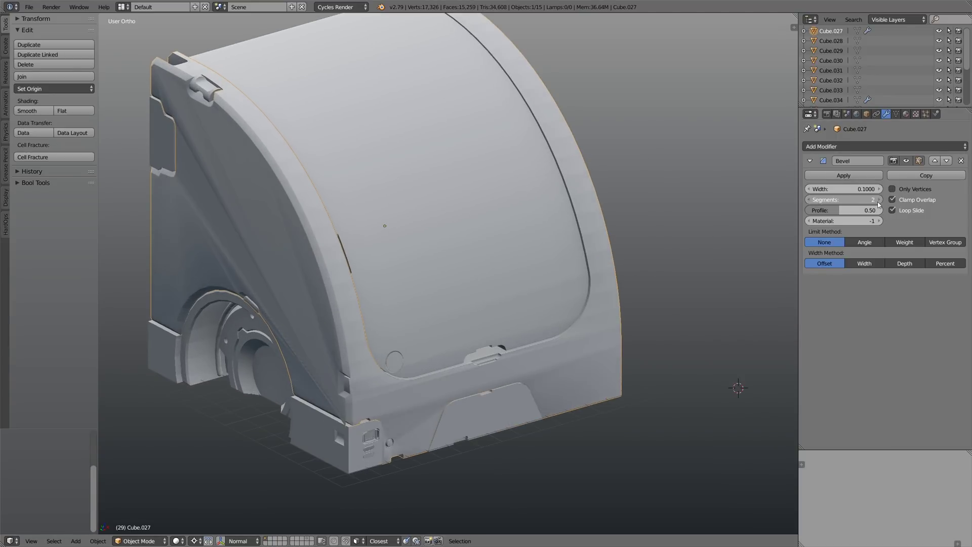
left_click(867, 242)
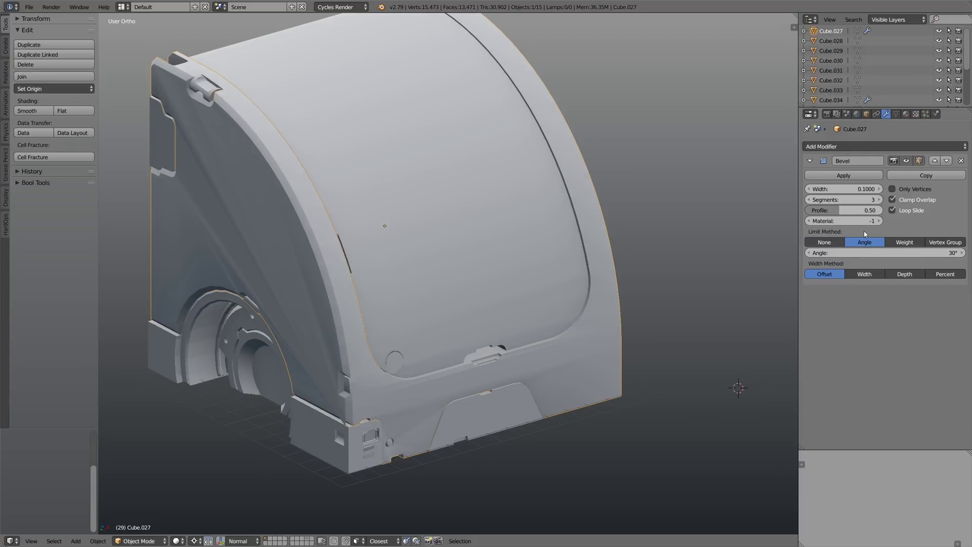
Step: Disable Clamp Overlap and reduce the bevel width to 0.0065, checking the edges in wireframe
key("z")
left_click_drag(854, 190, 823, 196)
left_click(905, 201)
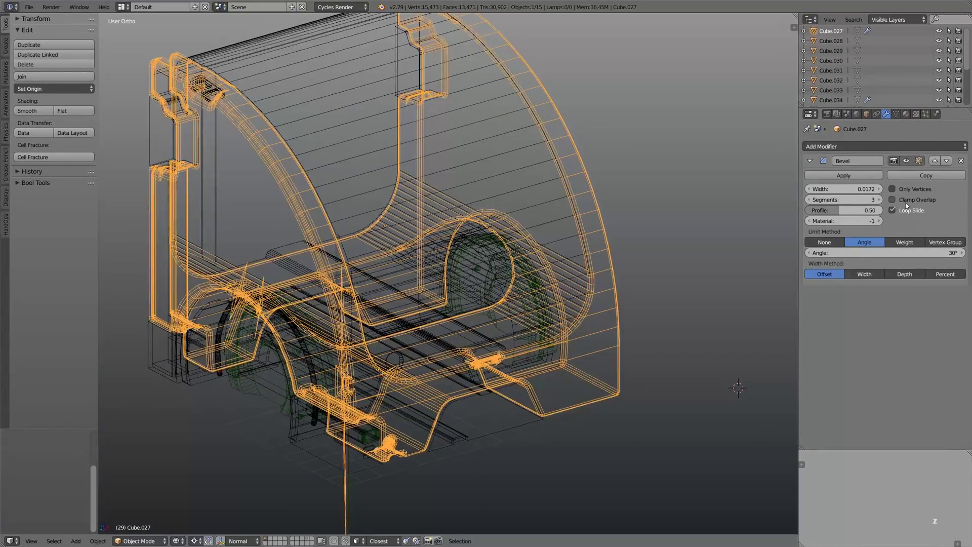
left_click_drag(860, 188, 844, 190)
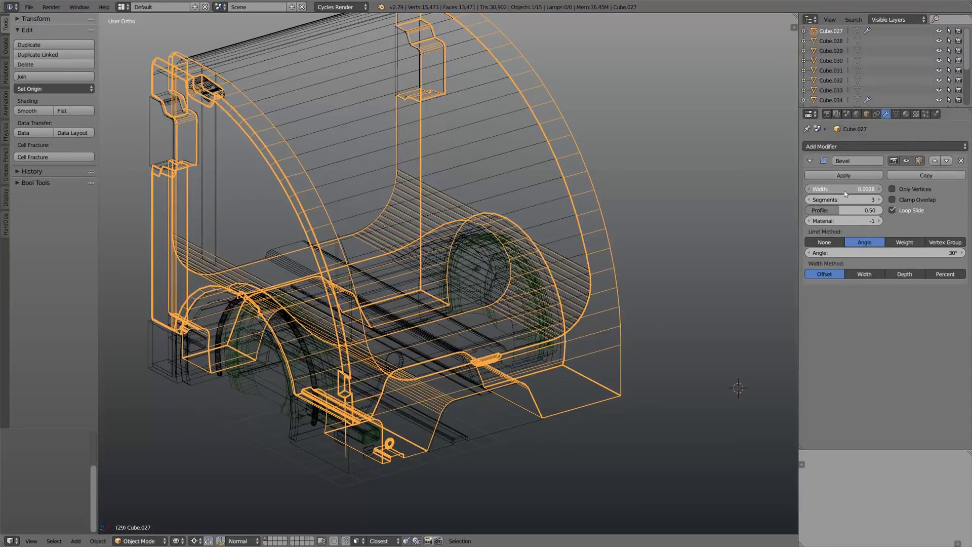
key("z")
Step: Slide the stray vertex at the shell's lower corner onto its neighbouring vertex and remove doubles across the whole mesh
scroll(349, 400, "up", 5)
key("Tab")
key("ctrl+Tab")
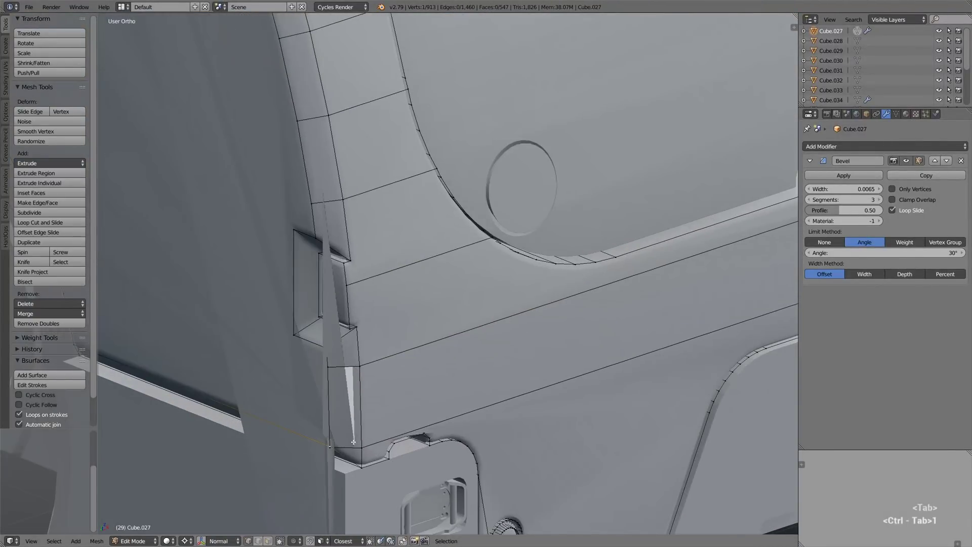
middle_click_drag(354, 442, 357, 408)
key("g")
key("g")
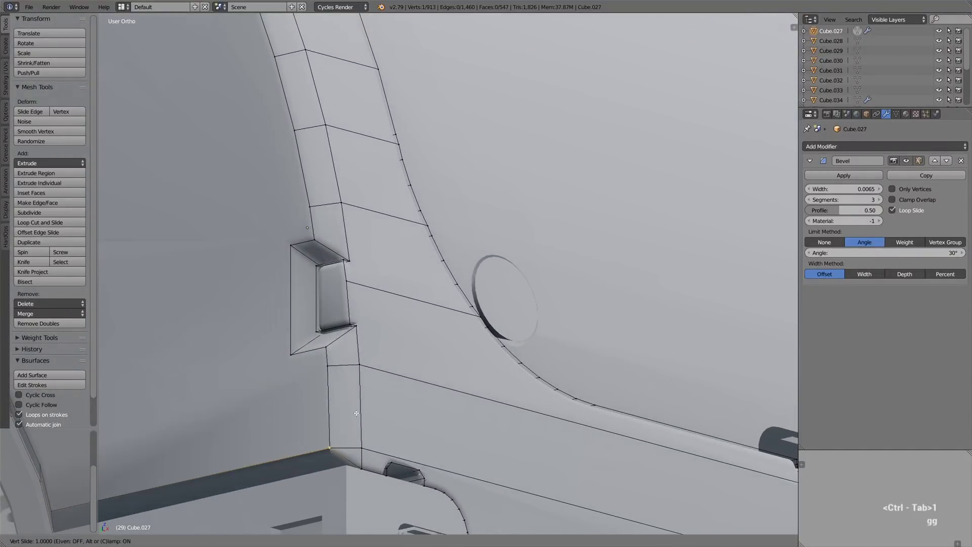
left_click(357, 416)
key("a")
key("a")
key("w")
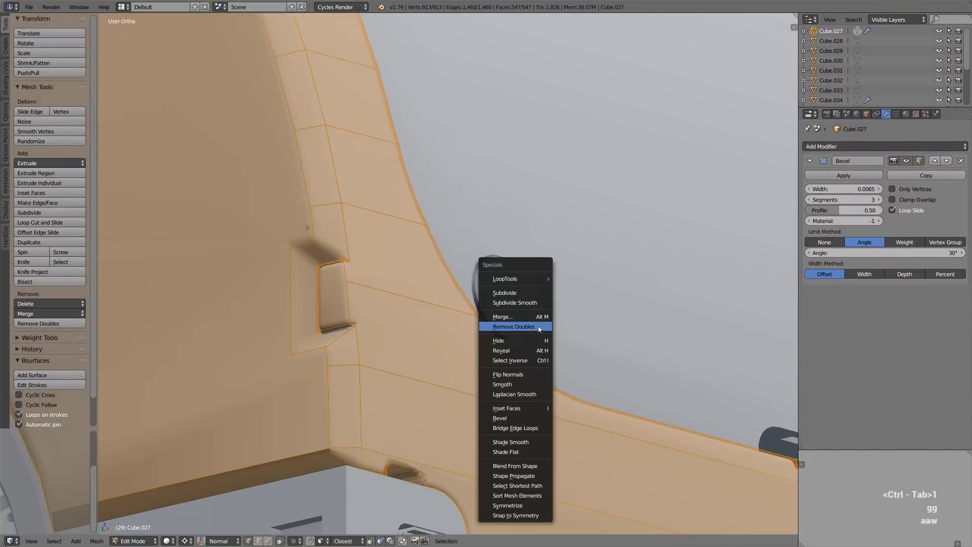
left_click(539, 328)
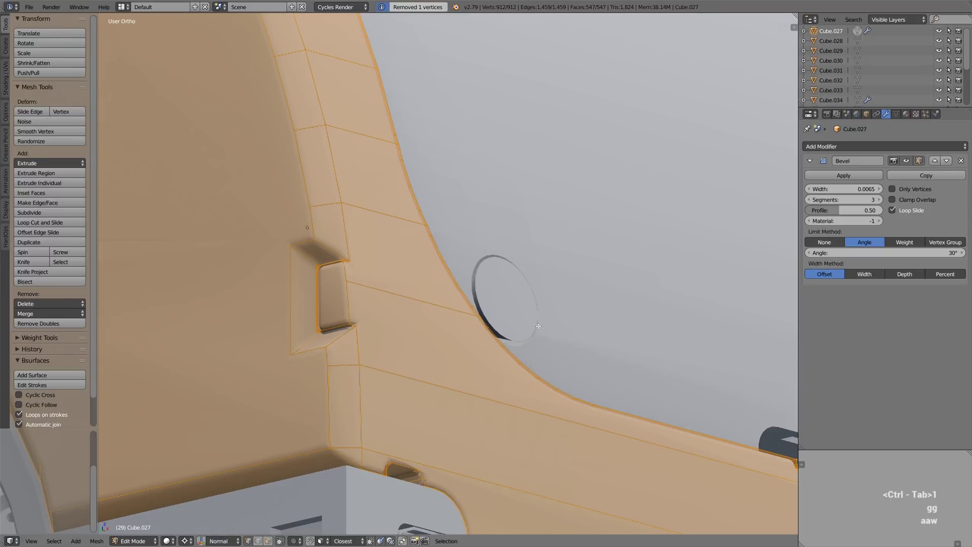
Step: Select the large flat side face of the outer shell and mark its edges as sharp
key("Tab")
scroll(538, 328, "down", 7)
middle_click_drag(538, 328, 538, 371)
key("Tab")
key("ctrl+Tab")
key("3")
right_click(523, 237)
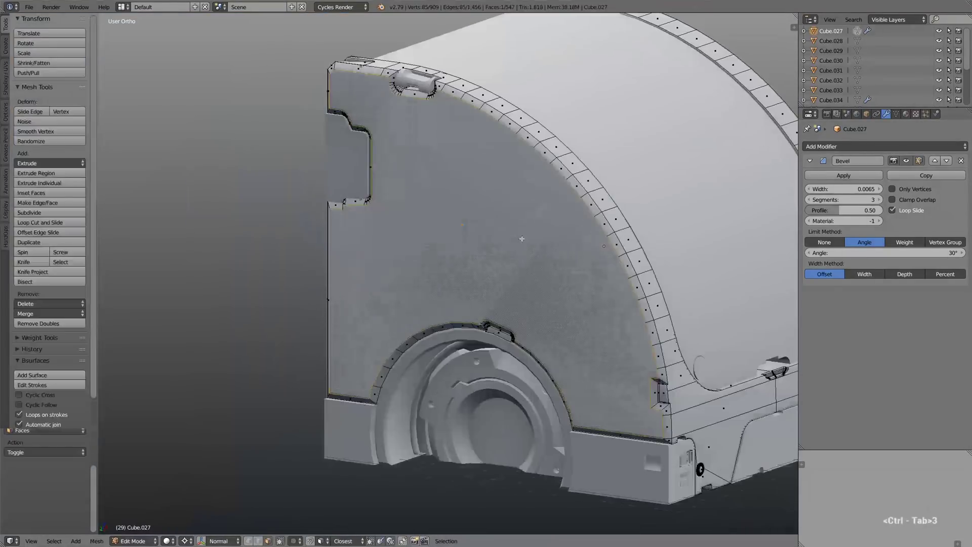
middle_click_drag(546, 215, 457, 231, "shift")
key("ctrl+e")
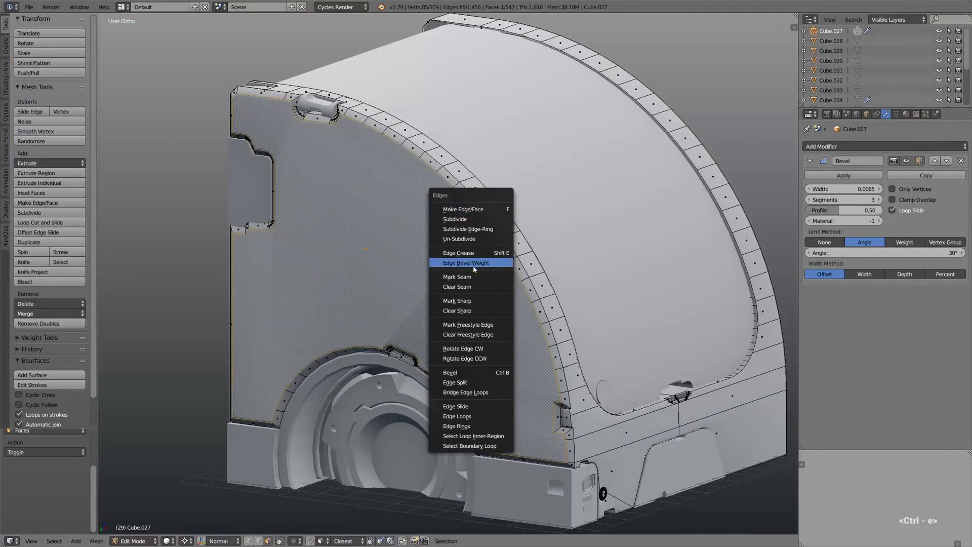
left_click(469, 300)
key("Tab")
Step: Reduce the outer shell's bevel width to 0.0018
scroll(476, 304, "down", 3)
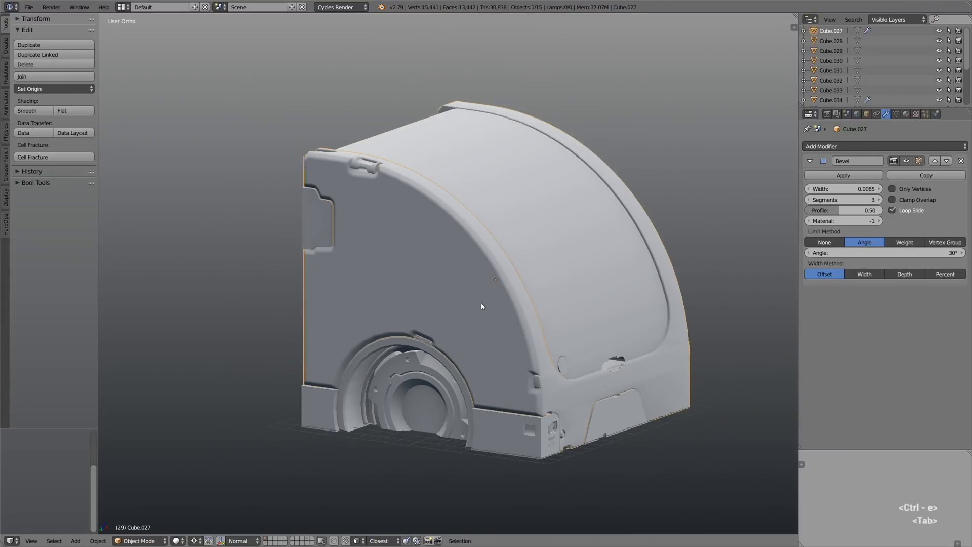
mouse_move(482, 311)
middle_mouse_down()
mouse_move(461, 327)
mouse_move(480, 316)
middle_mouse_up()
scroll(474, 319, "up", 1)
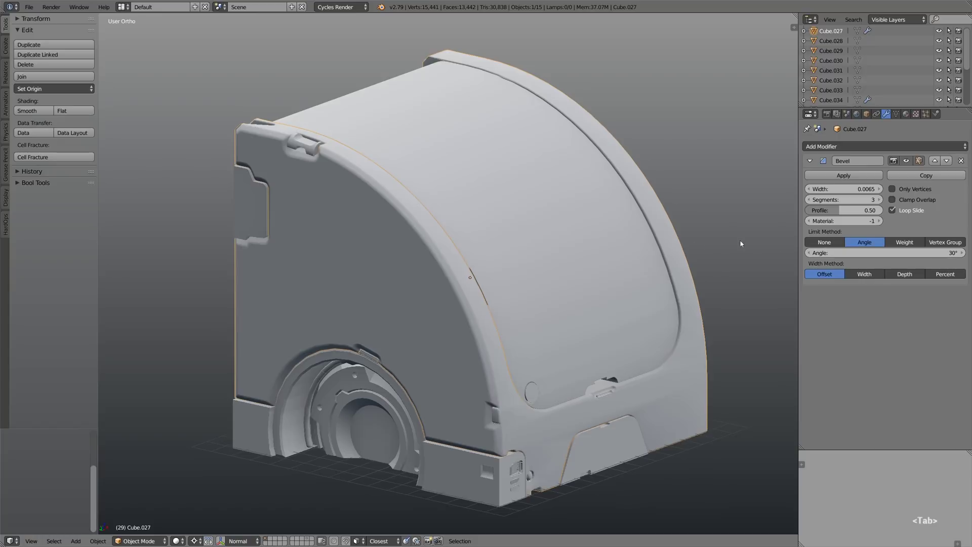
left_click_drag(865, 192, 855, 195)
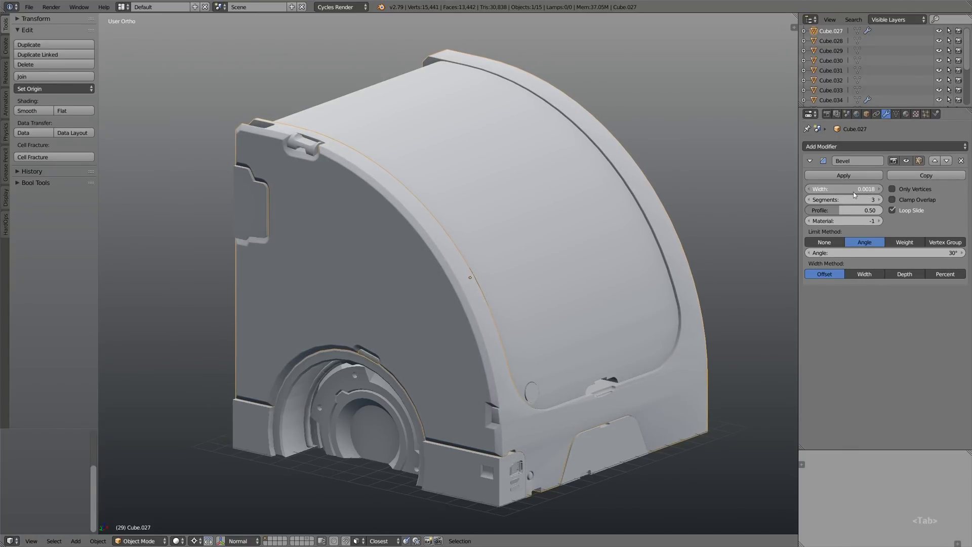
Step: Select the two long horizontal edges below the curved panel opening and edge-slide them by a factor of about 0.37
scroll(510, 373, "up", 5)
key("z")
scroll(517, 353, "up", 2)
key("z")
key("Tab")
right_click(516, 361, "shift")
right_click(392, 387, "shift")
key("g")
key("g")
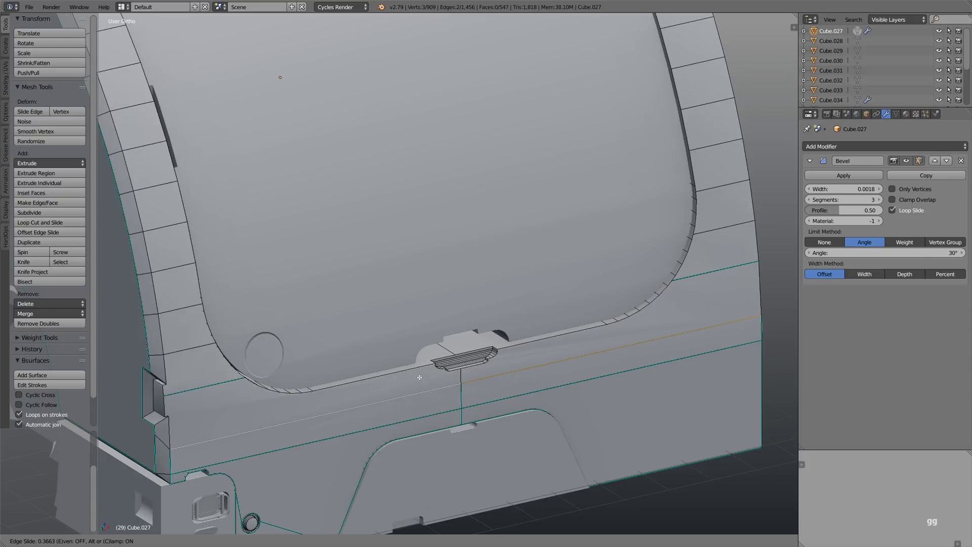
left_click(419, 377)
Step: Select the flat side face on the opposite side of the shell and mark its edges as sharp
scroll(525, 335, "down", 1)
middle_click_drag(693, 336, 622, 317)
right_click(728, 303, "alt")
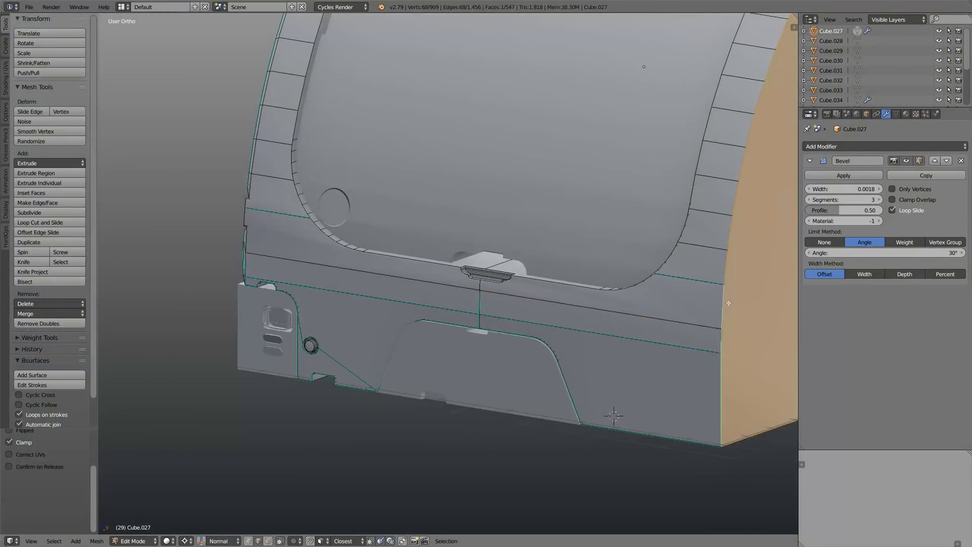
middle_click_drag(728, 303, 558, 369, "shift")
key("ctrl+e")
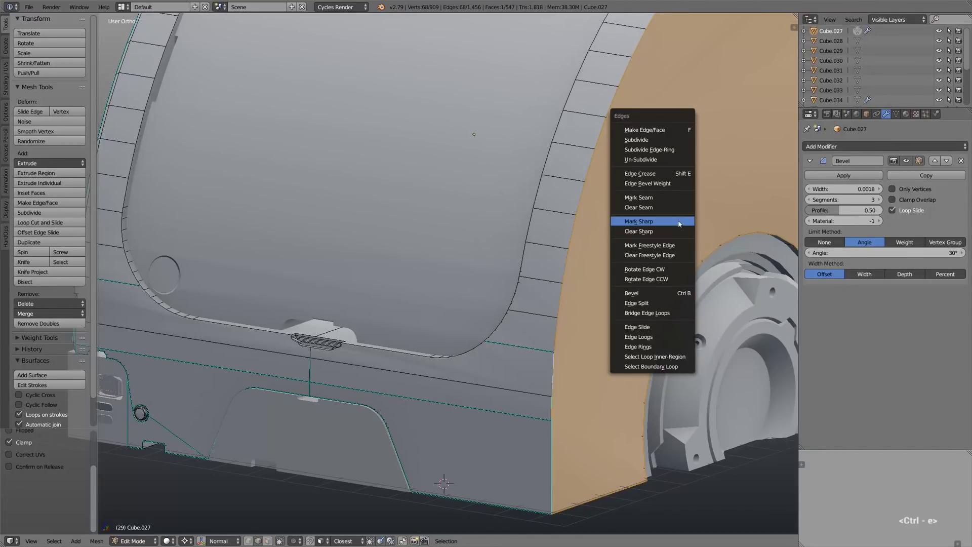
left_click(678, 223)
key("Tab")
Step: In edge selection mode, clear the selection and run Select Sharp Edges on the outer shell
scroll(643, 233, "down", 2)
middle_click_drag(534, 313, 592, 320)
key("Tab")
scroll(506, 337, "up", 1)
key("ctrl+Tab")
key("2")
right_click(465, 343, "alt")
key("a")
middle_click_drag(532, 204, 590, 261, "shift")
middle_click_drag(590, 261, 627, 275)
key("space")
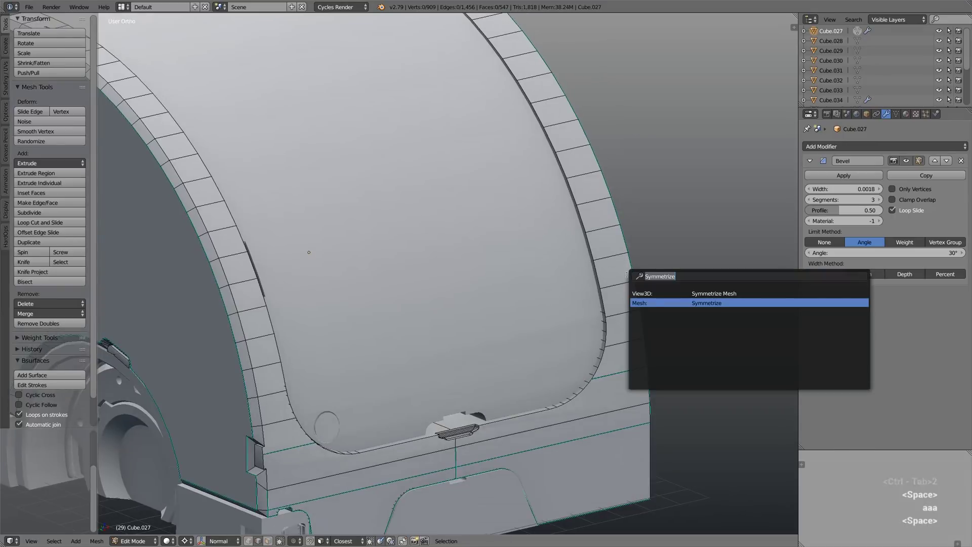
type("sel")
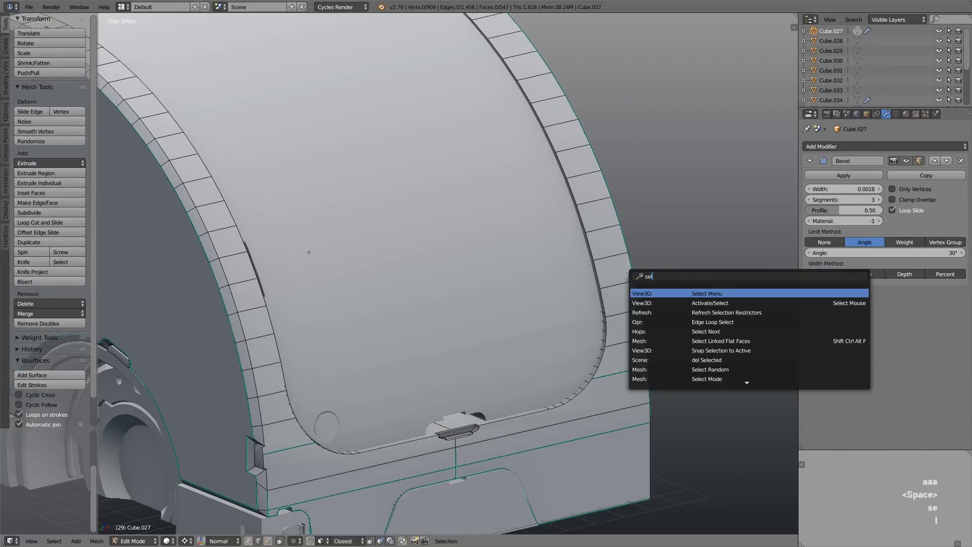
type("ect shar")
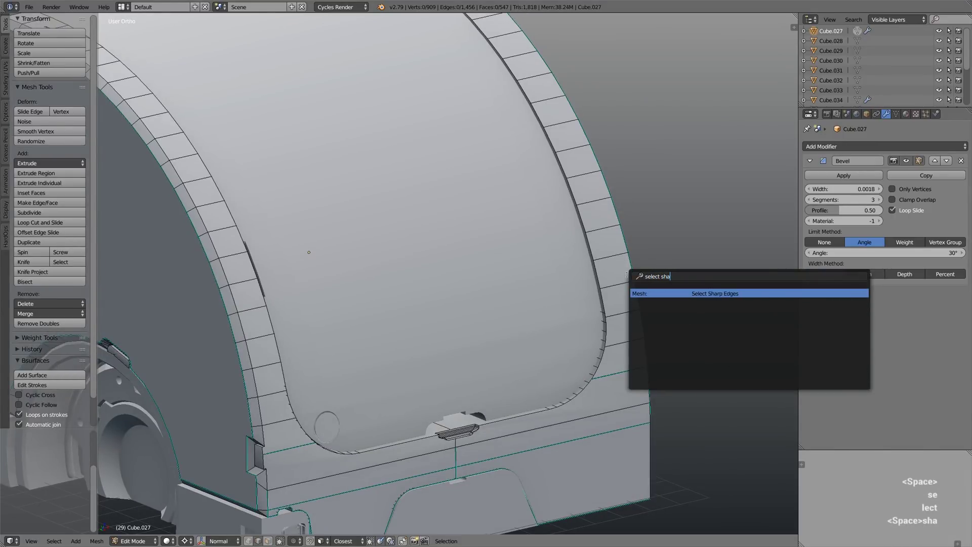
left_click(665, 294)
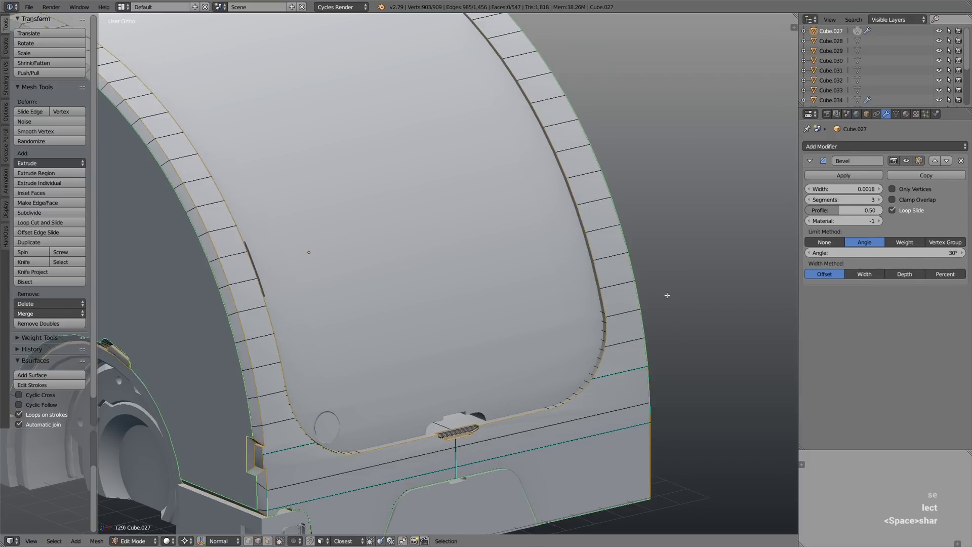
Step: Check the selected edges in wireframe and mark them as sharp
key("z")
scroll(664, 301, "down", 5)
middle_click_drag(591, 297, 584, 304)
key("z")
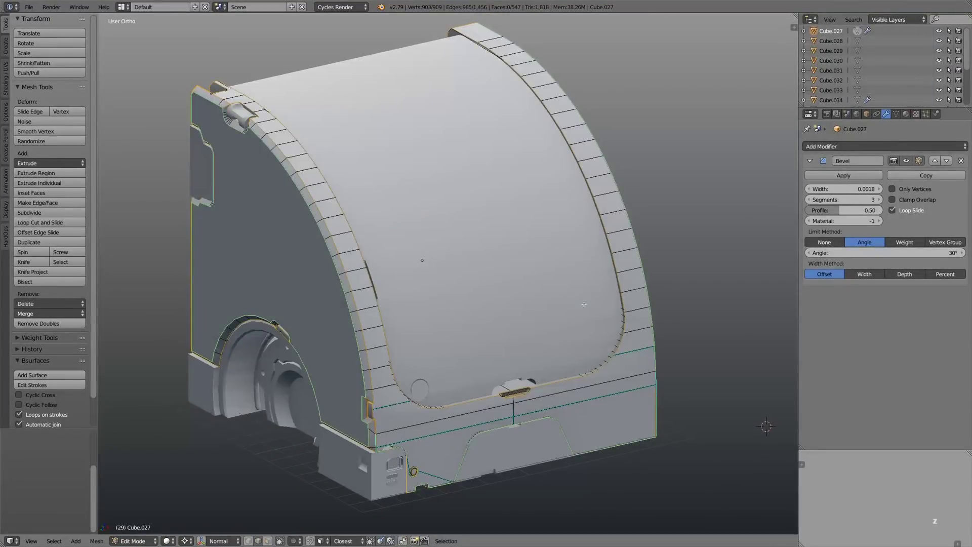
key("ctrl+e")
left_click(698, 226)
key("Tab")
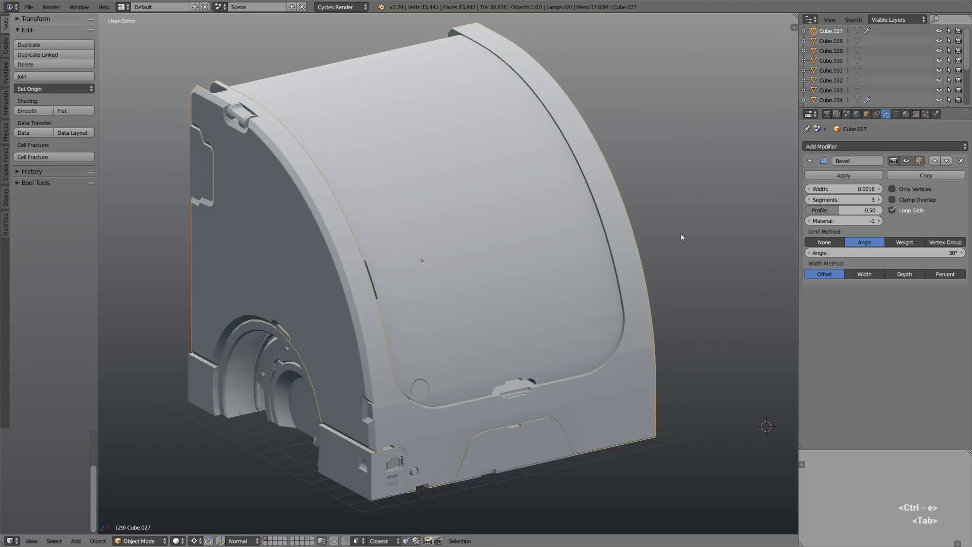
Step: Select the entire outer shell mesh and symmetrize it, undoing the first attempt and applying the mesh Symmetrize operation again
scroll(648, 283, "down", 4)
scroll(603, 292, "up", 2)
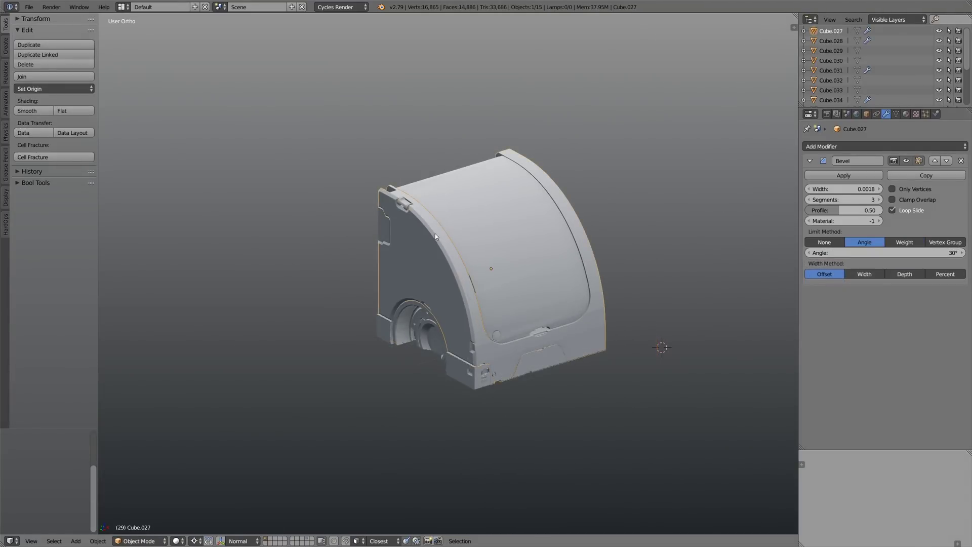
key("Tab")
scroll(622, 160, "up", 2)
key("a")
key("a")
key("space")
type("sy")
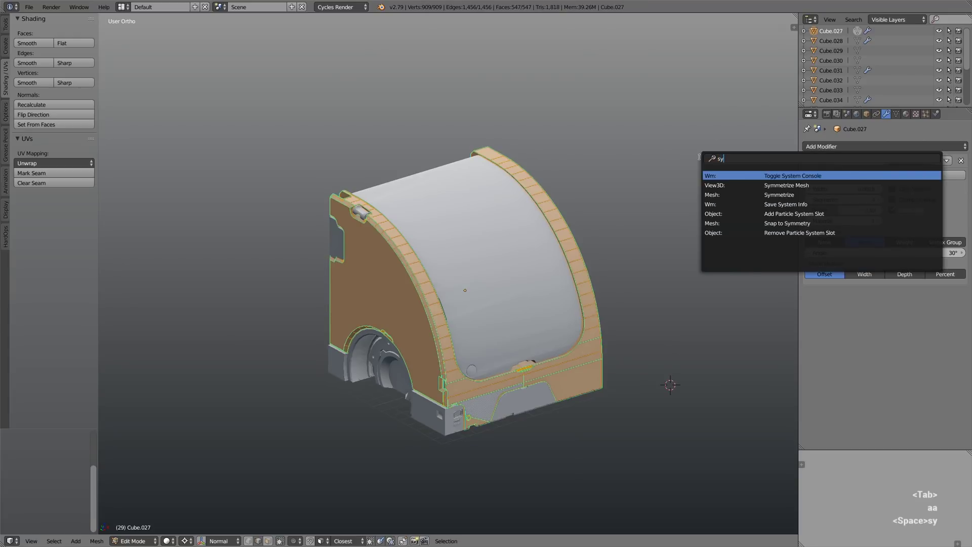
left_click(730, 191)
middle_click_drag(505, 174, 614, 191)
key("ctrl+z")
key("space")
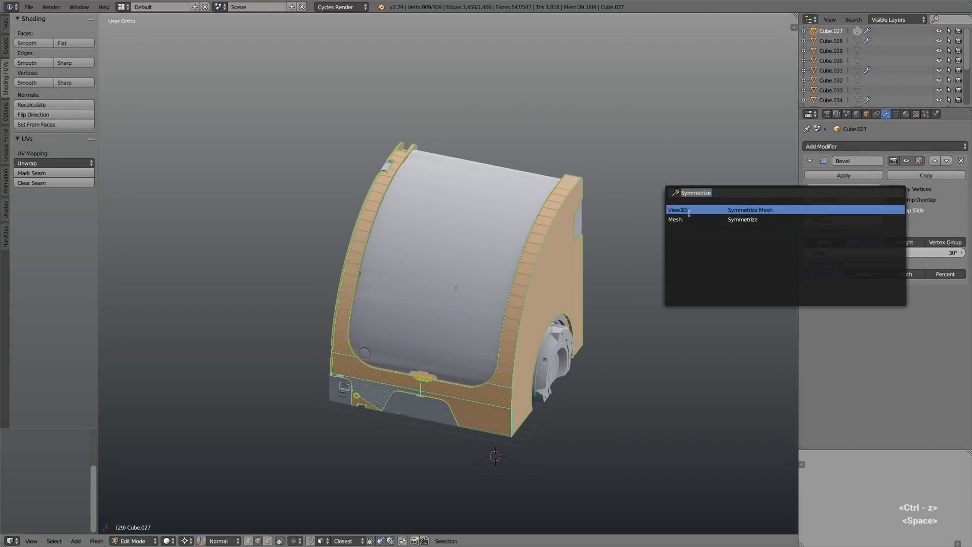
left_click(737, 219)
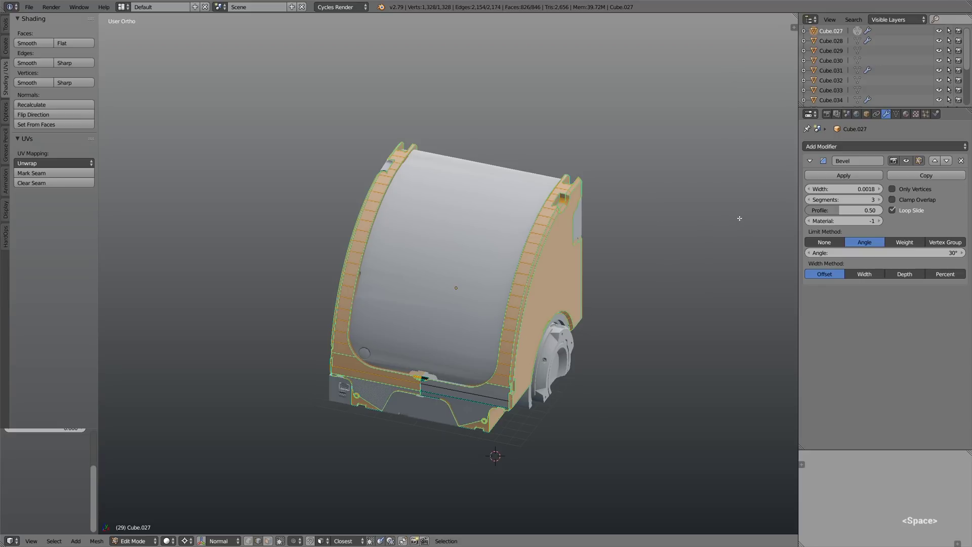
key("Tab")
right_click(388, 165)
key("Tab")
key("a")
key("a")
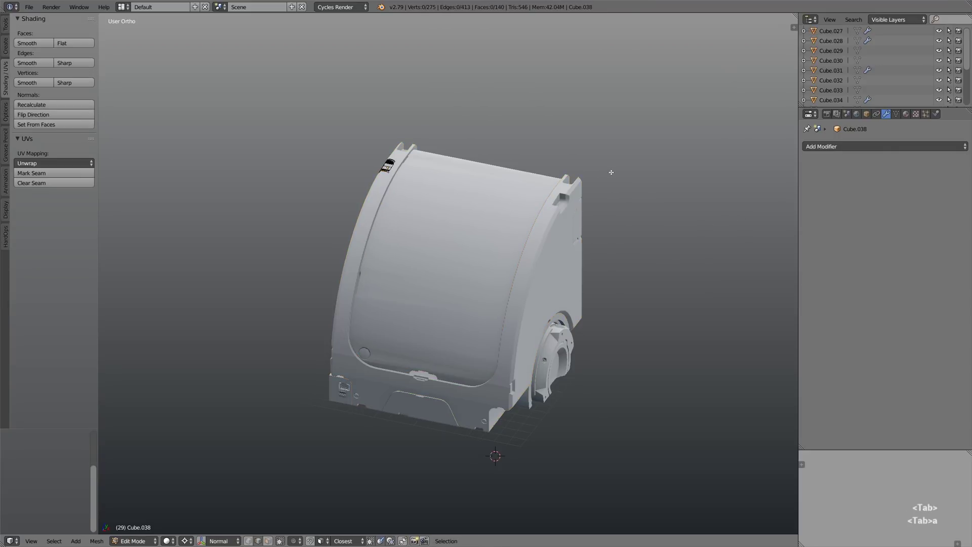
key("Tab")
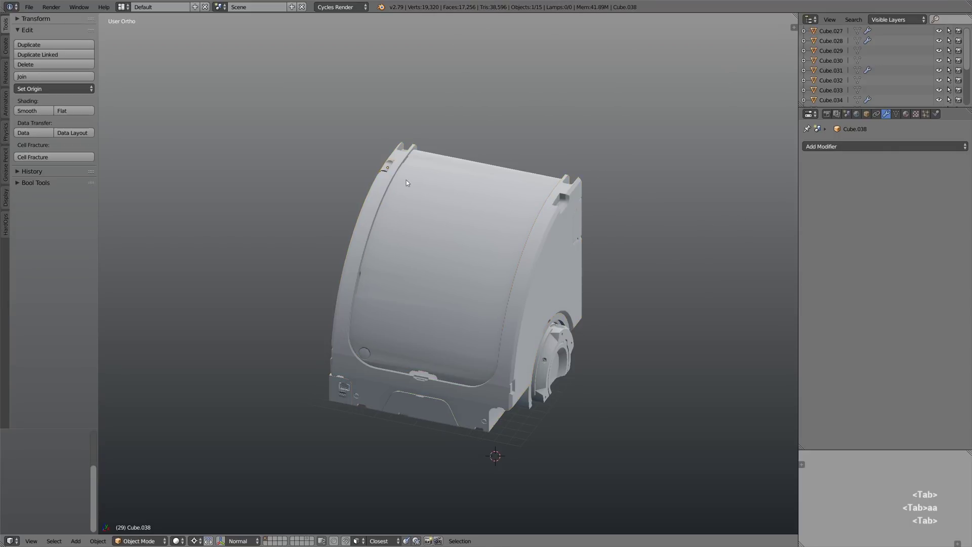
Step: Snap the 3D cursor to the curved front panel
right_click(466, 188)
key("shift+s")
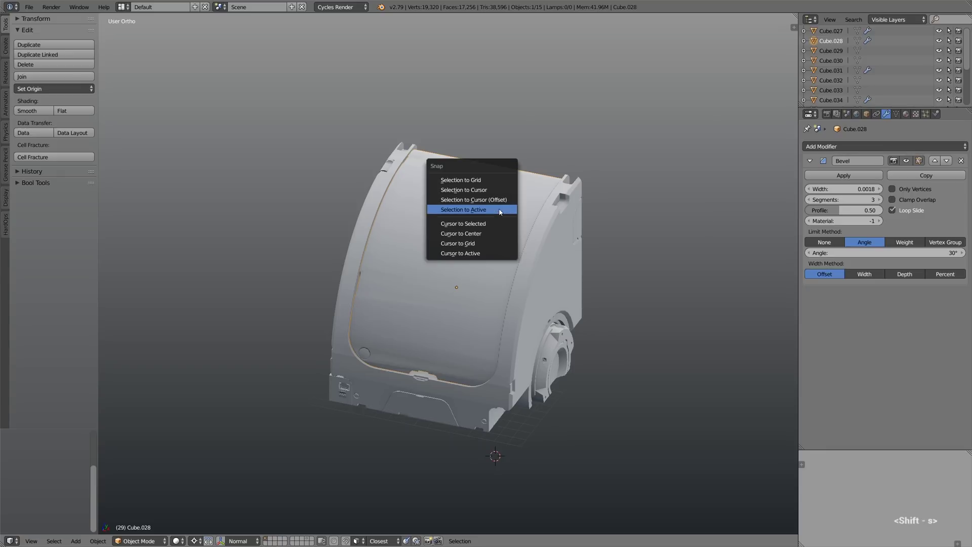
left_click(488, 223)
Step: Add a Mirror modifier to the small insert on the upper rim, using the curved panel as the mirror object
right_click(382, 168)
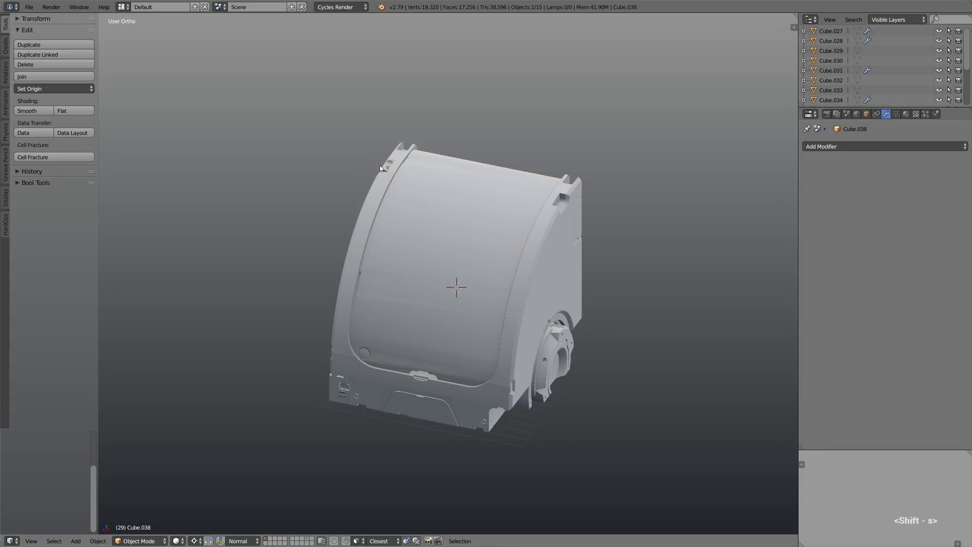
left_click(814, 147)
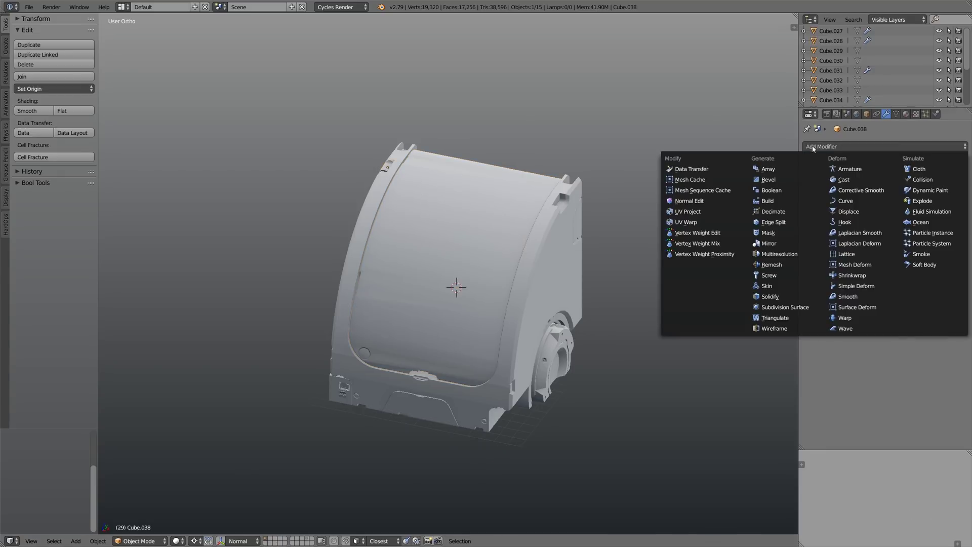
left_click(775, 243)
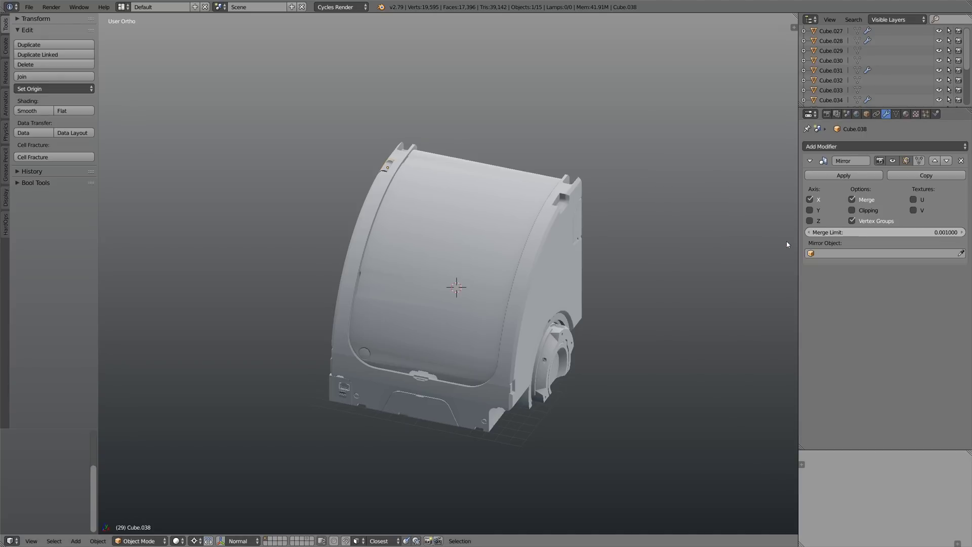
left_click(961, 252)
left_click(499, 264)
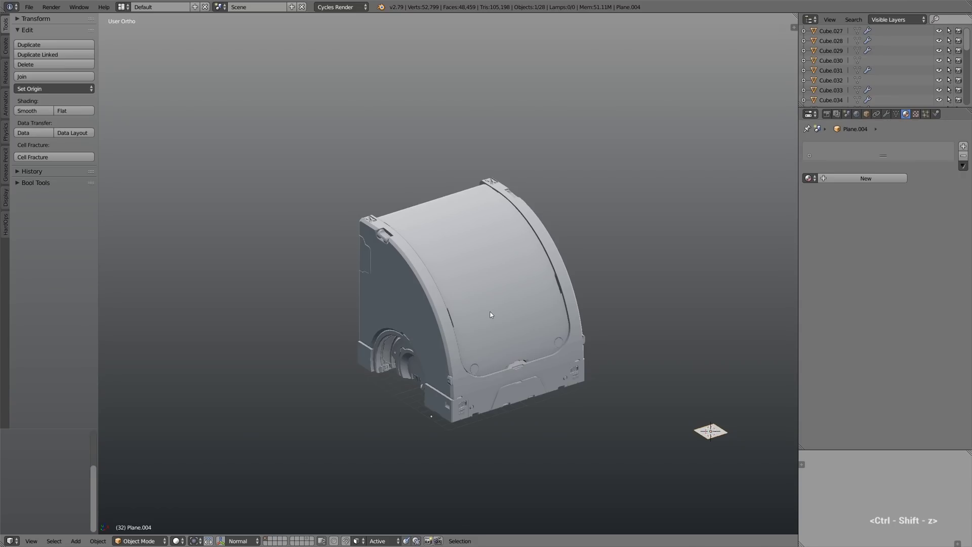
Step: Move the plane to the block and scale it up into a large floor
scroll(490, 315, "down", 3)
key("g")
key("s")
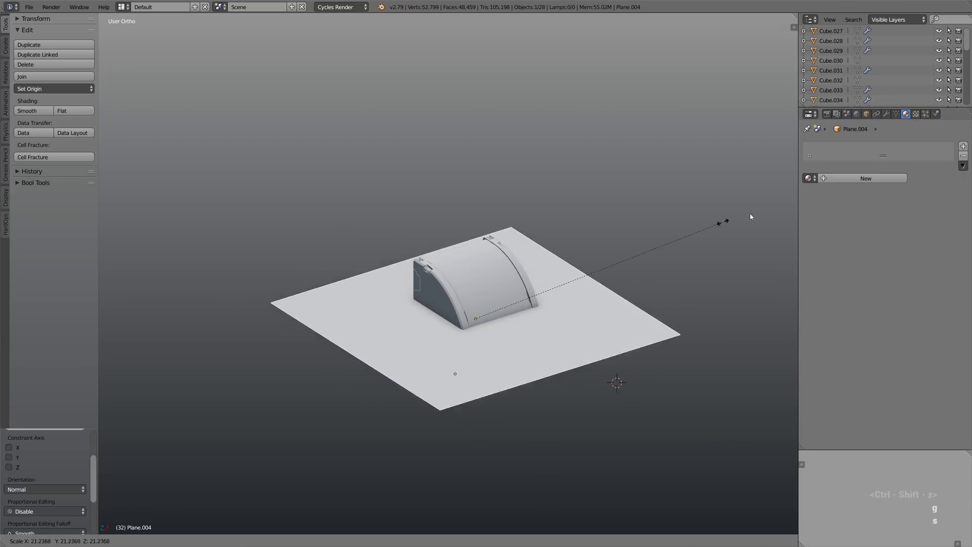
left_click(666, 206)
Step: Lower the floor plane along Z by about 0.7 so it lies beneath the block
key("g")
key("z")
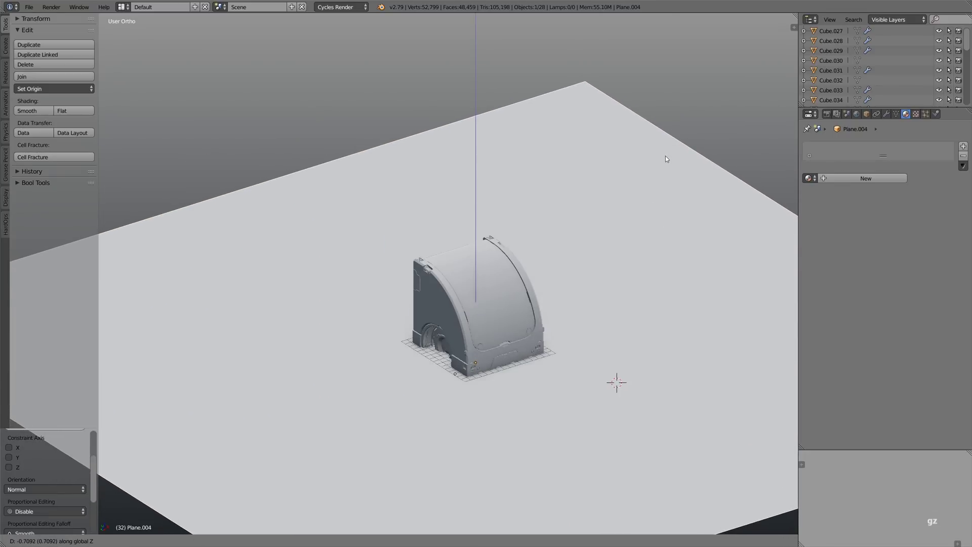
left_click(667, 155)
Step: Hide the tool shelf, add a camera in perspective view and fly it until the block is framed from above
middle_click_drag(554, 291, 457, 259, "shift")
key("t")
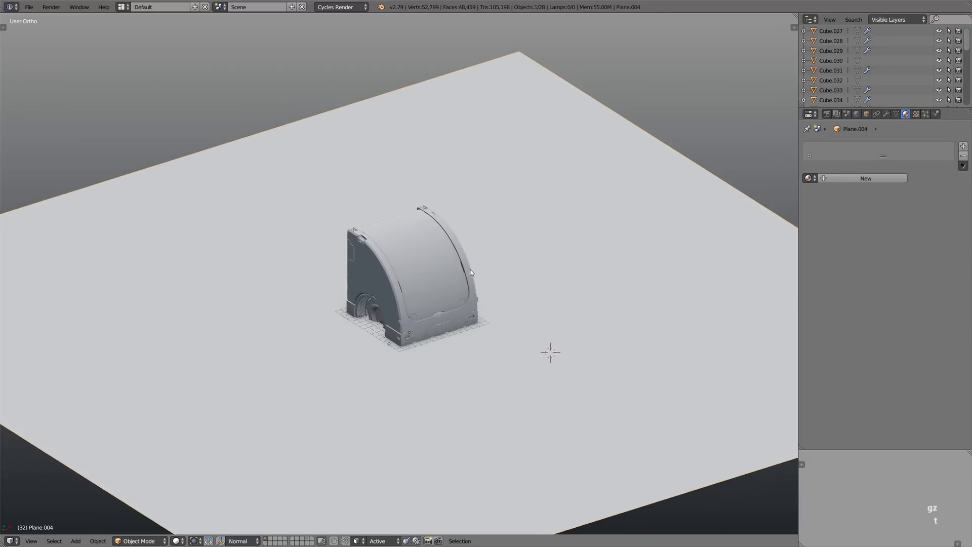
key("KP_5")
scroll(434, 257, "down", 2)
key("shift+a")
left_click(418, 358)
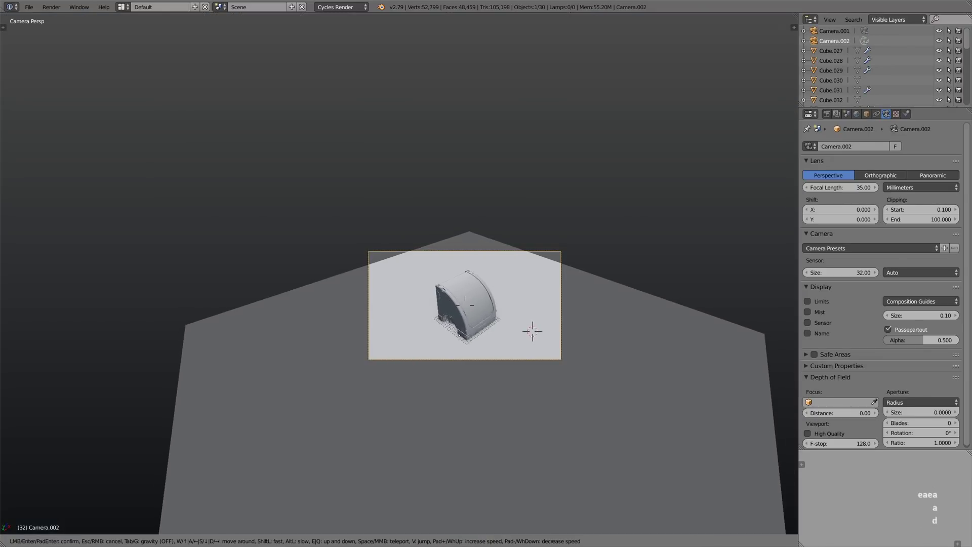
left_click(399, 273)
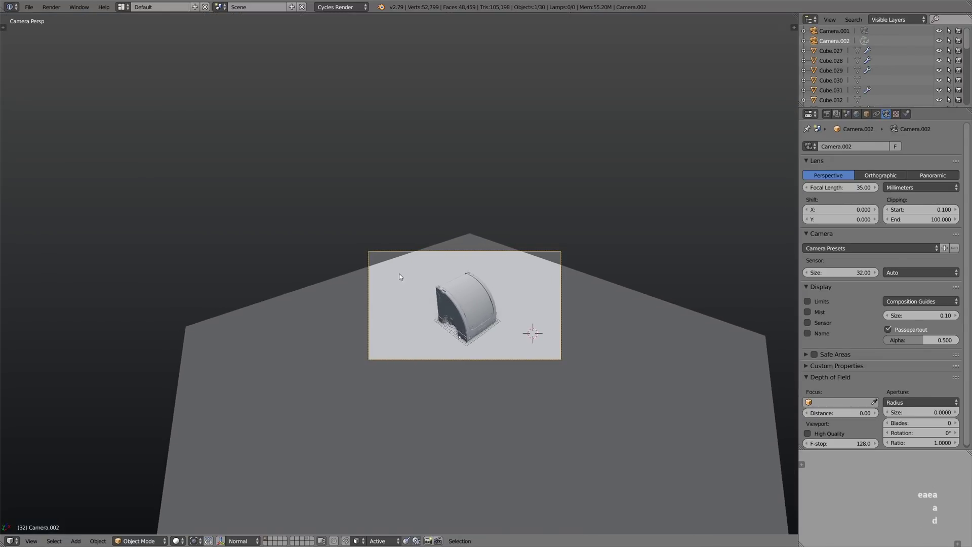
Step: Scale the floor plane up until it fills the camera frame and reselect the camera
right_click(399, 273)
key("s")
left_click(585, 197)
right_click(562, 261)
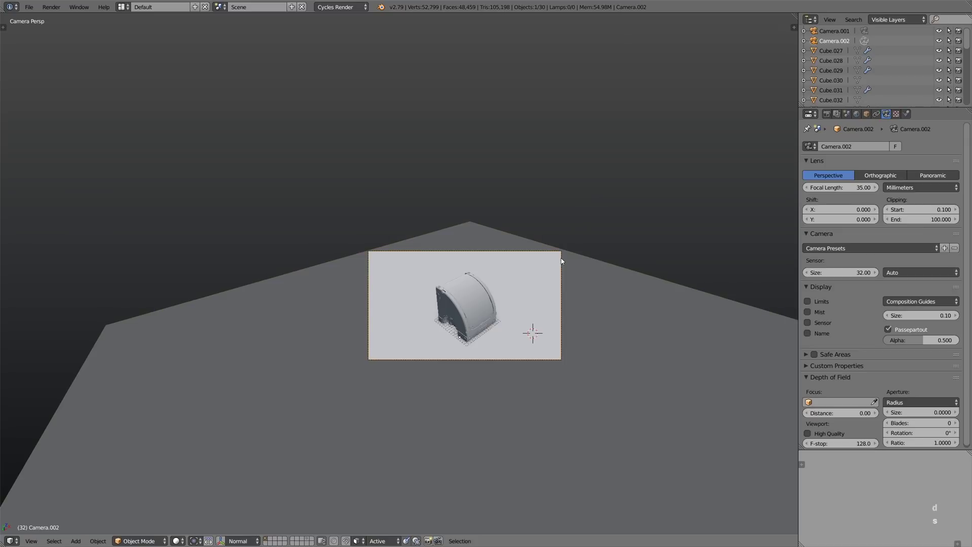
Step: Split the 3D view into upper and lower viewports and switch the camera to orthographic projection
scroll(566, 256, "up", 3)
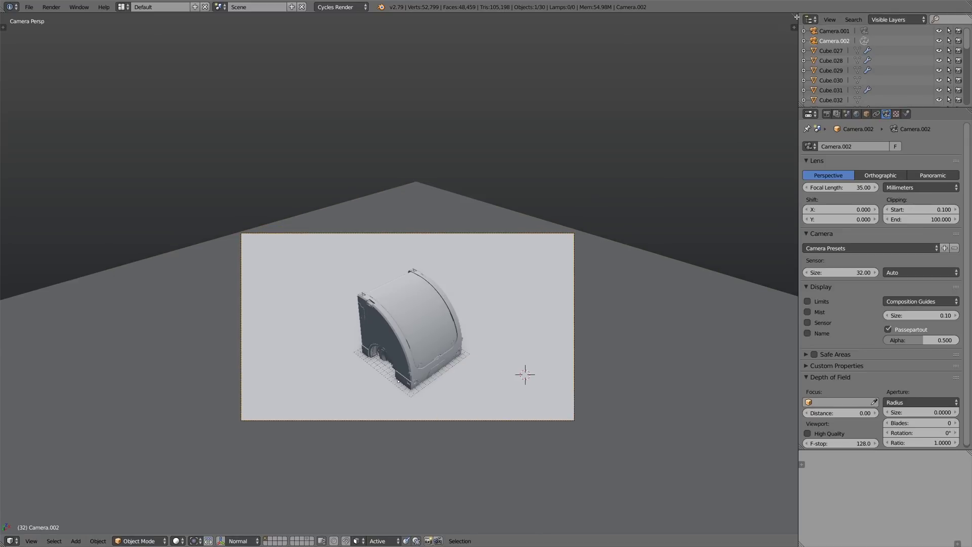
left_click_drag(796, 17, 549, 263)
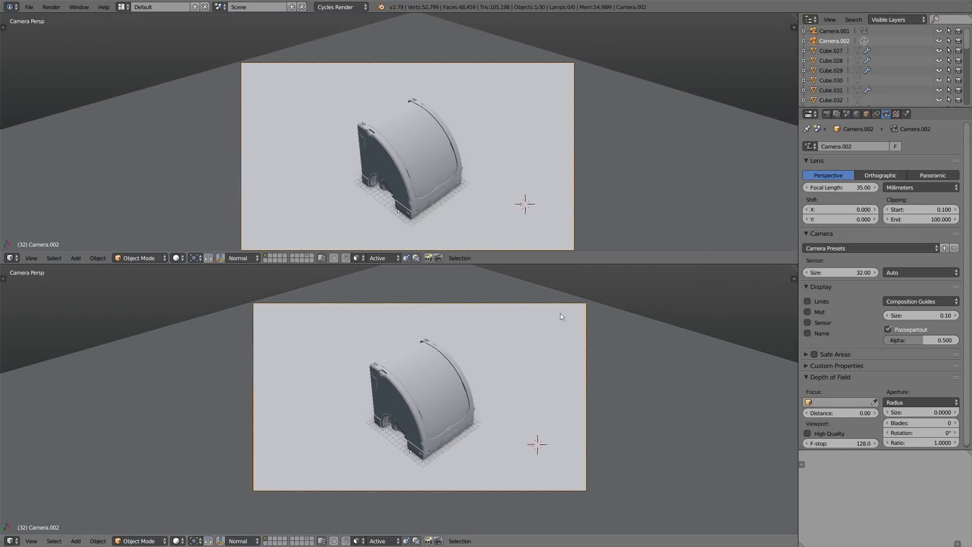
left_click(867, 175)
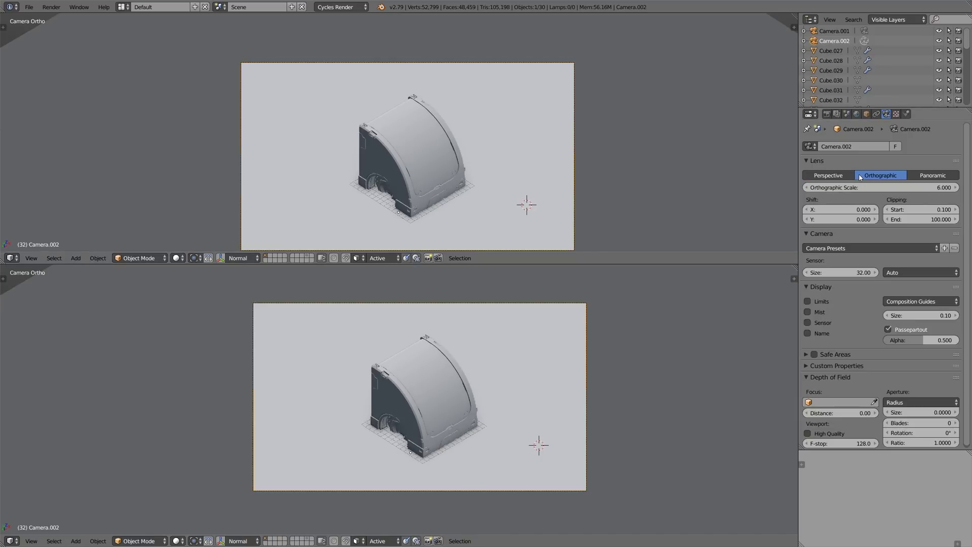
Step: Shift the camera along its own local Z axis in the upper viewport
key("g")
key("z")
key("z")
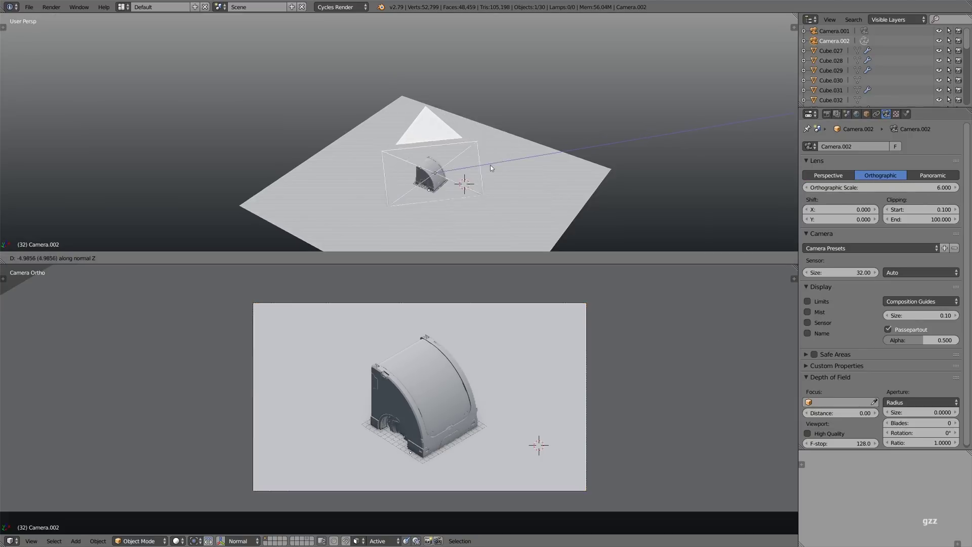
left_click(517, 169)
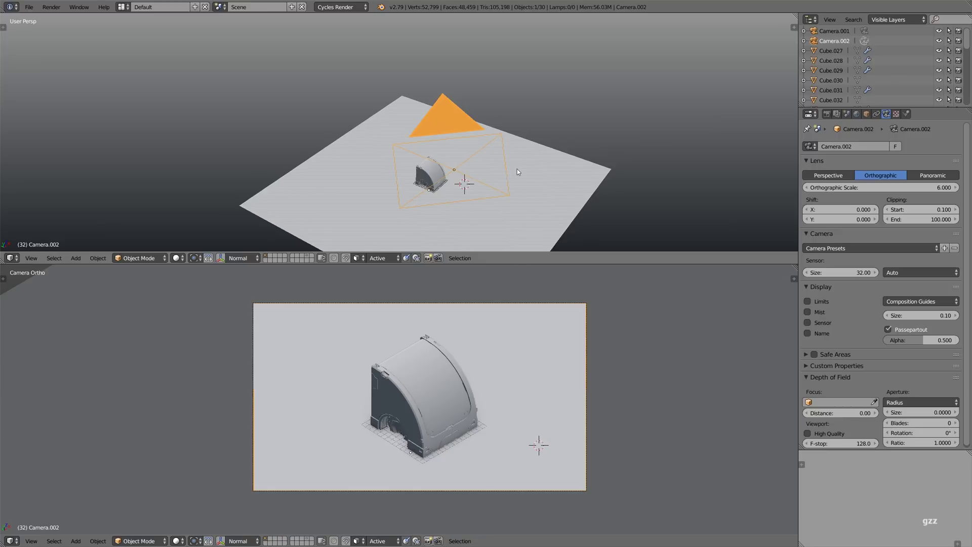
key("r")
key("z")
left_click(486, 339)
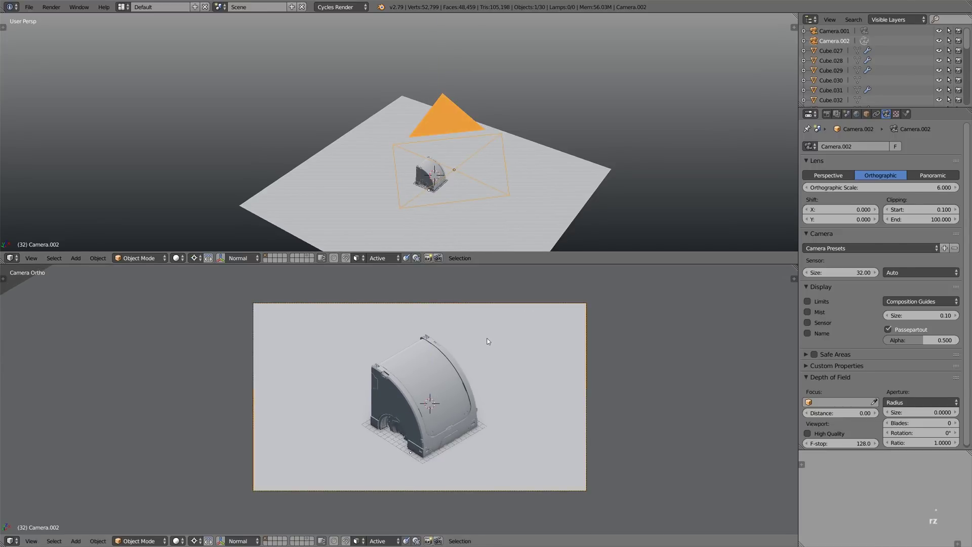
key("r")
key("r")
left_click(501, 316)
key("r")
key("r")
left_click(505, 317)
key("r")
key("z")
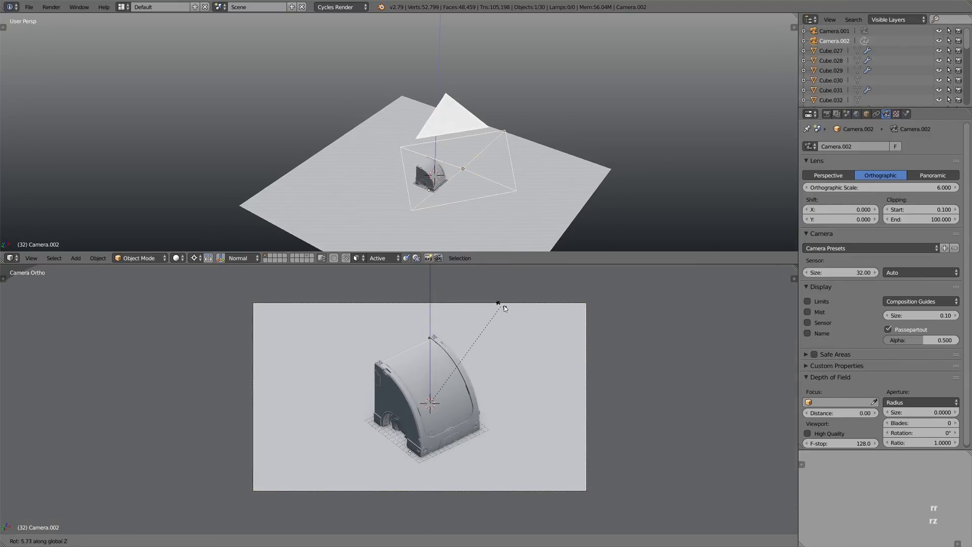
right_click(509, 328)
key("g")
key("z")
key("z")
right_click(502, 317)
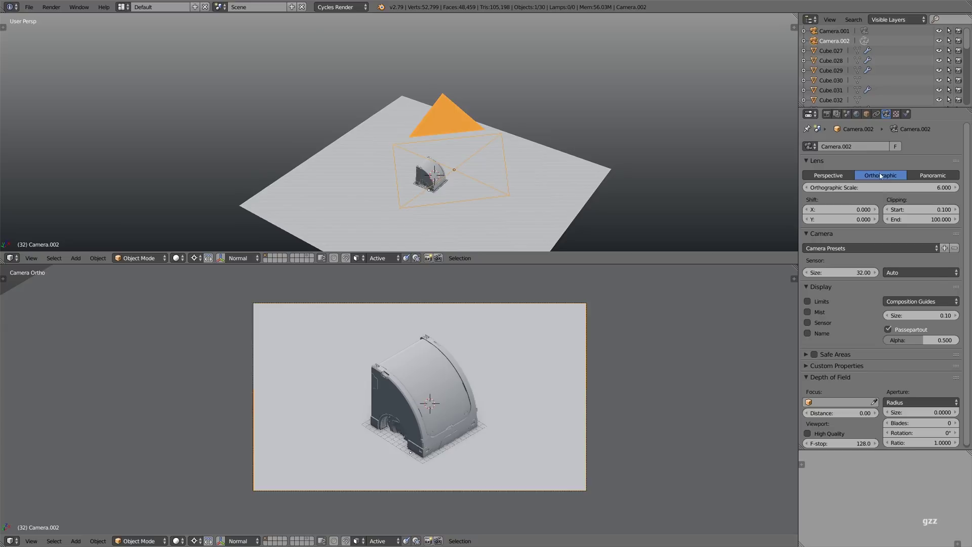
Step: Reduce the camera's orthographic scale to about 4.96 and switch the lower camera view to rendered shading
left_click_drag(887, 191, 881, 195)
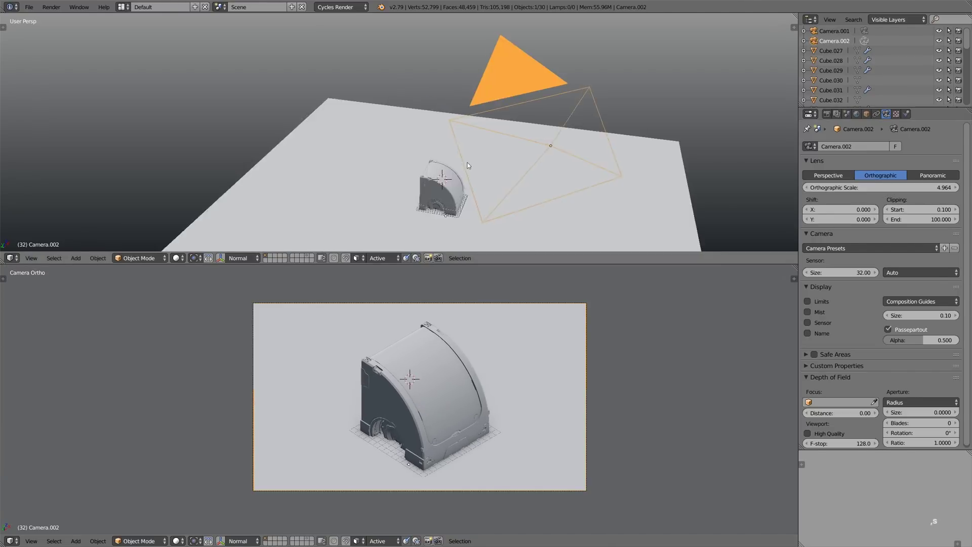
middle_click_drag(456, 167, 487, 161)
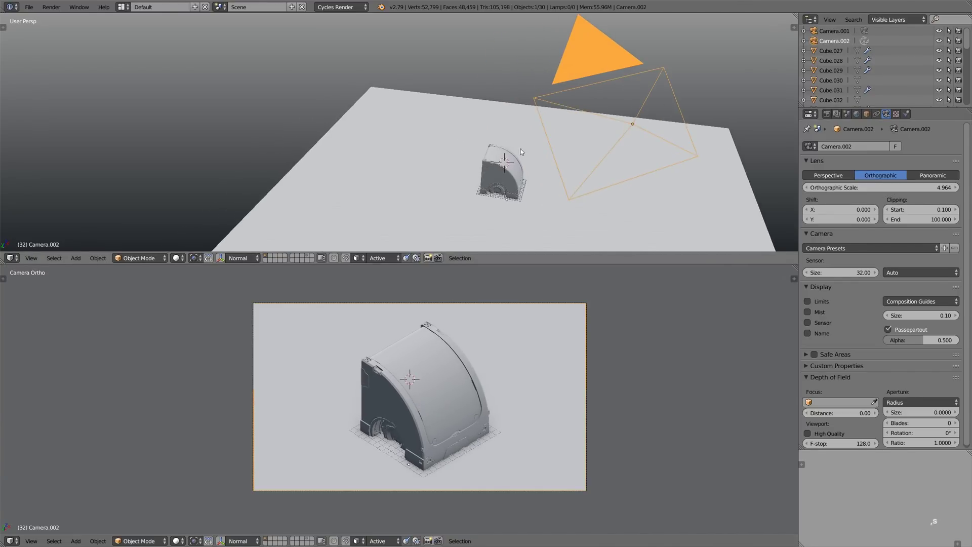
left_click(184, 542)
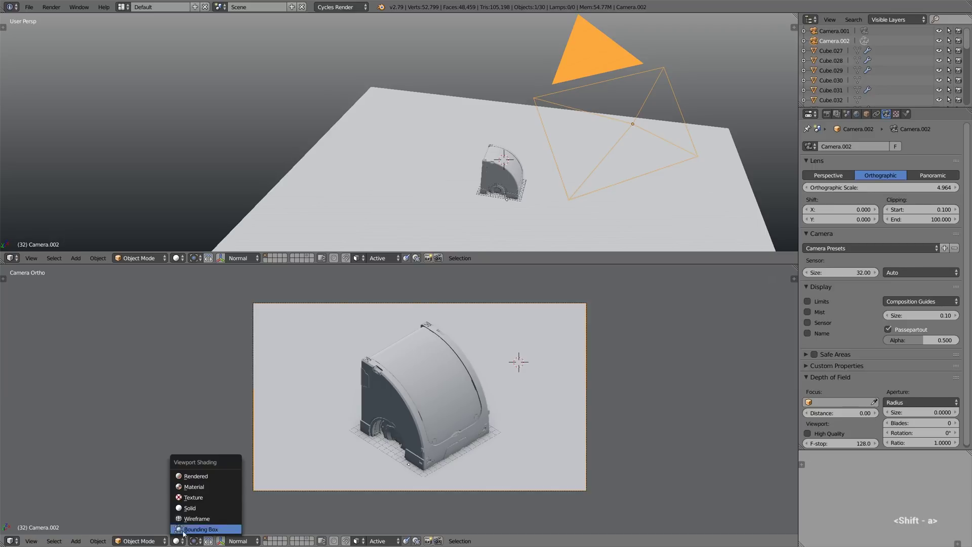
left_click(201, 478)
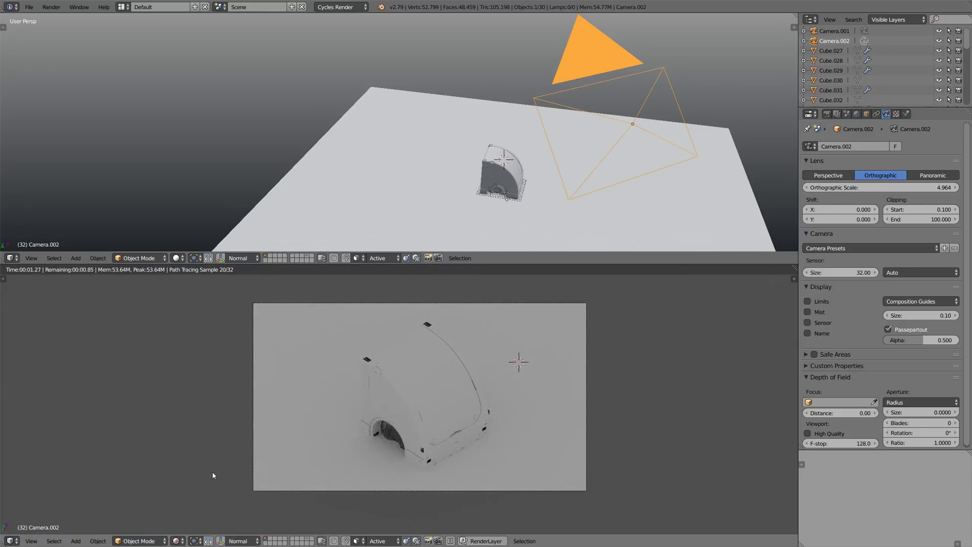
Step: Deselect everything, add an area lamp beside the block and raise it above the block
key("a")
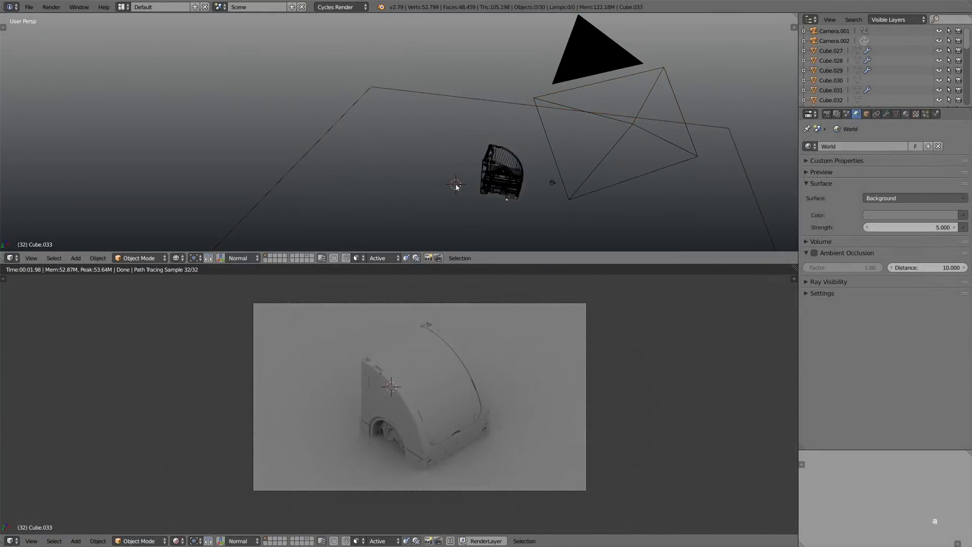
key("shift+a")
mouse_move(456, 196)
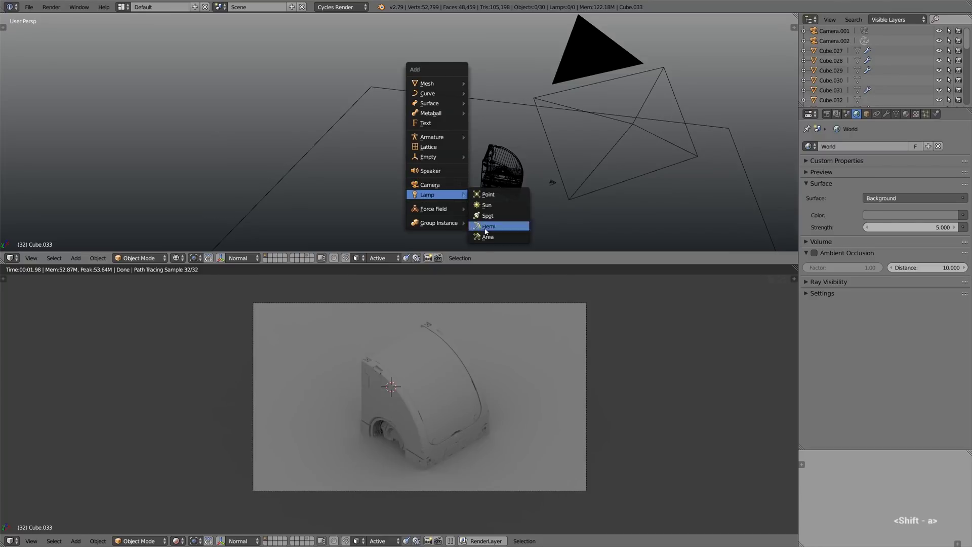
left_click(489, 239)
key("g")
key("z")
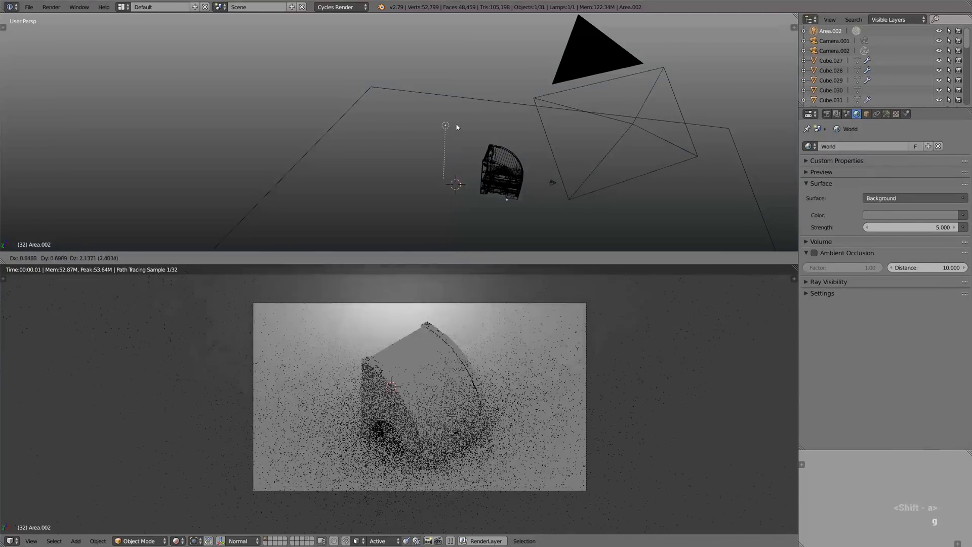
left_click(457, 107)
middle_click_drag(460, 116, 446, 137)
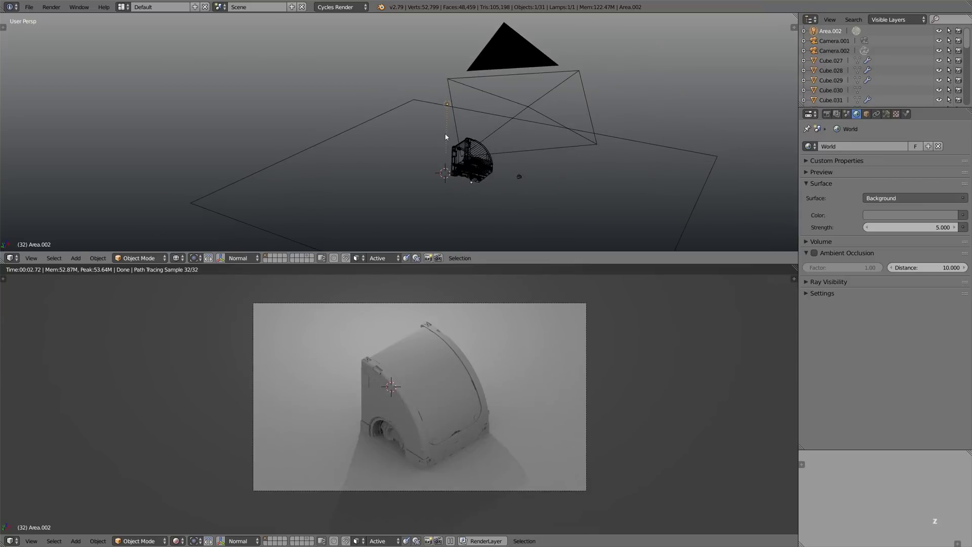
Step: Set the area lamp's size to 2 and scale the lamp up so it spans more than the block
left_click(886, 114)
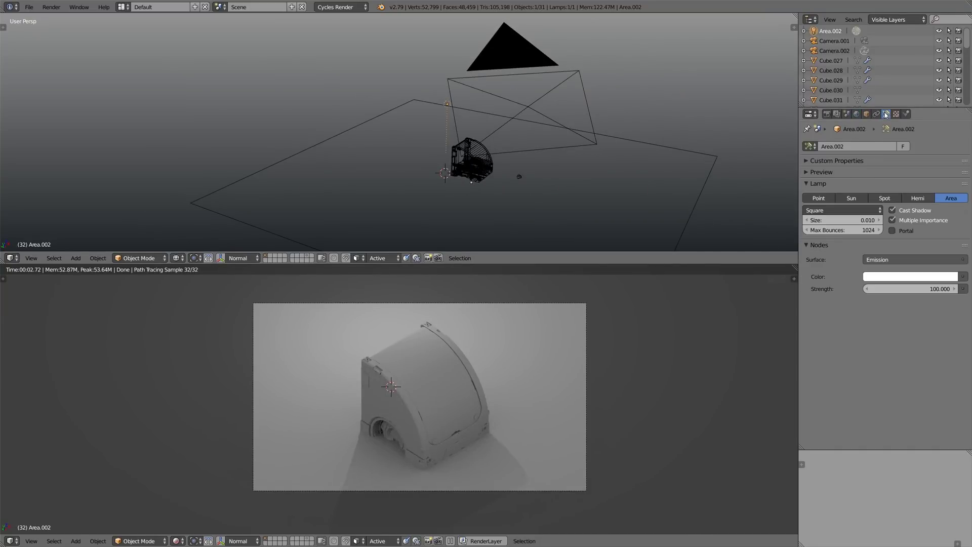
left_click(831, 220)
type("2")
key("Return")
key("s")
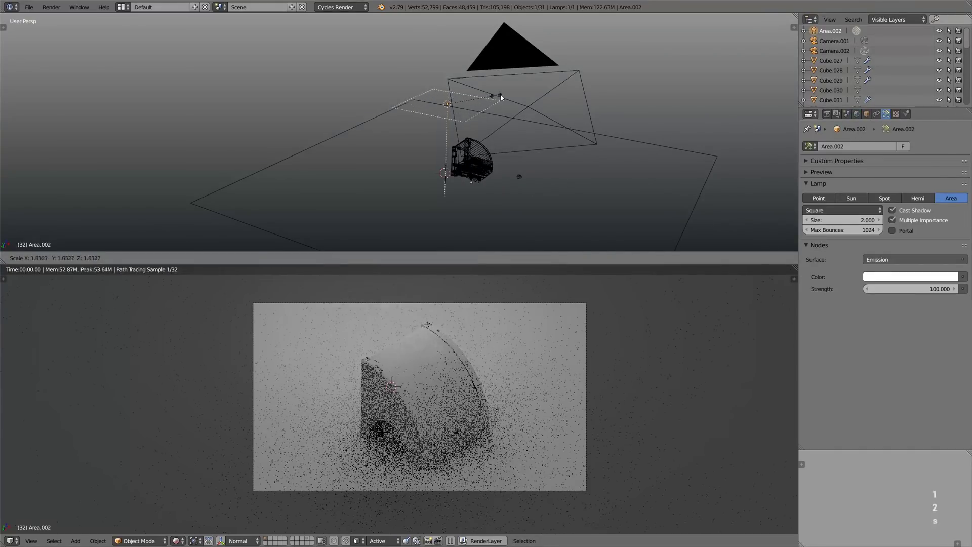
left_click(523, 93)
Step: Set the area lamp's strength to 380 and rotate the lamp above the block
left_click(903, 288)
type("380")
key("Return")
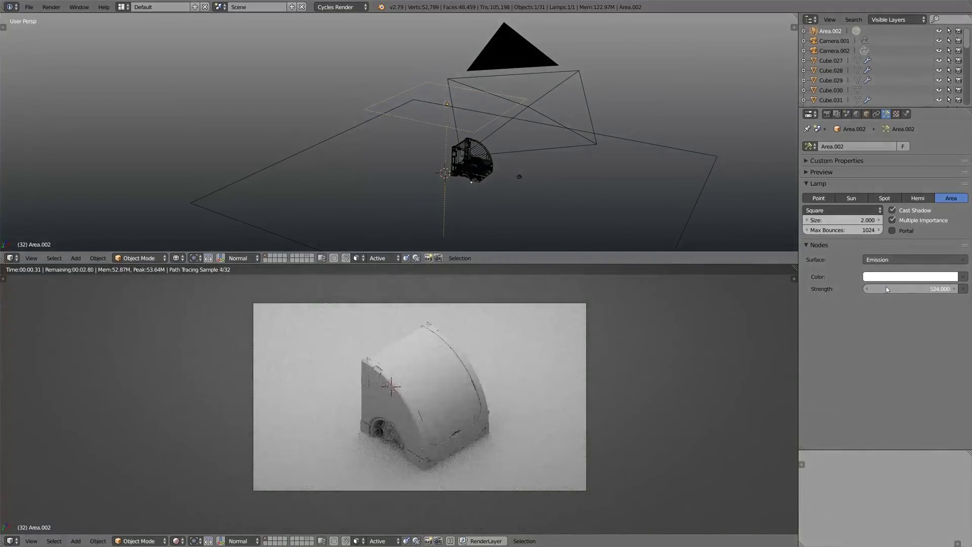
key("r")
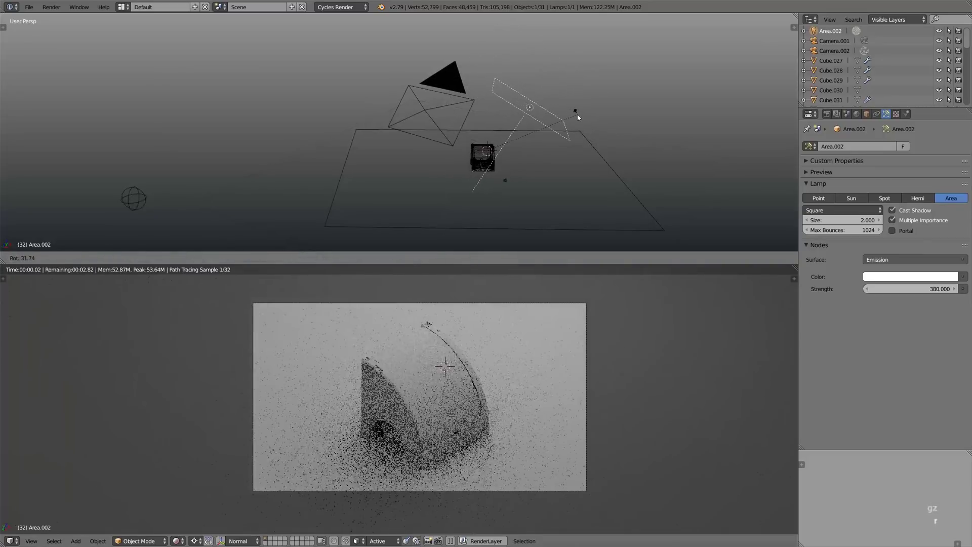
left_click(590, 107)
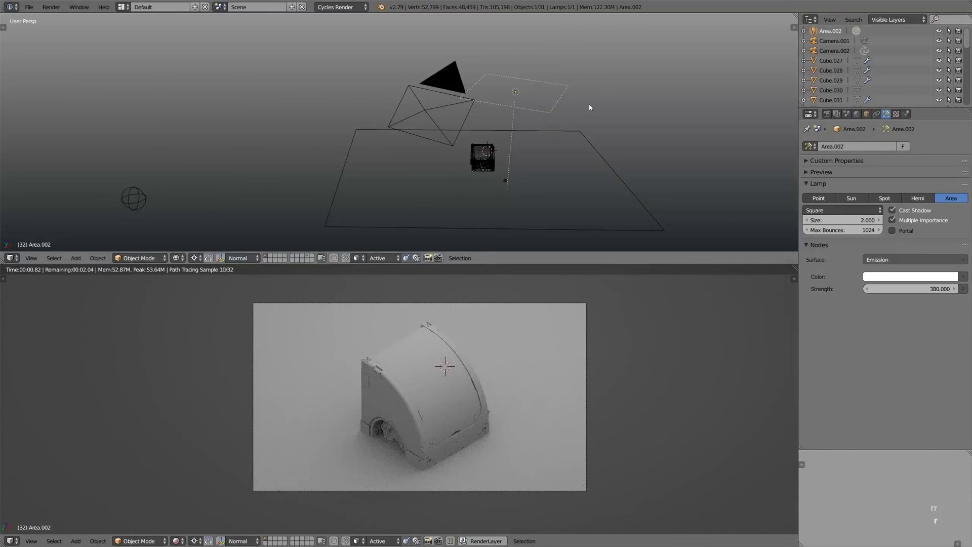
Step: Duplicate the area lamp, stand the copy upright beside the block facing it, and adjust the copy's strength
key("shift+d")
key("r")
key("g")
left_click(457, 128)
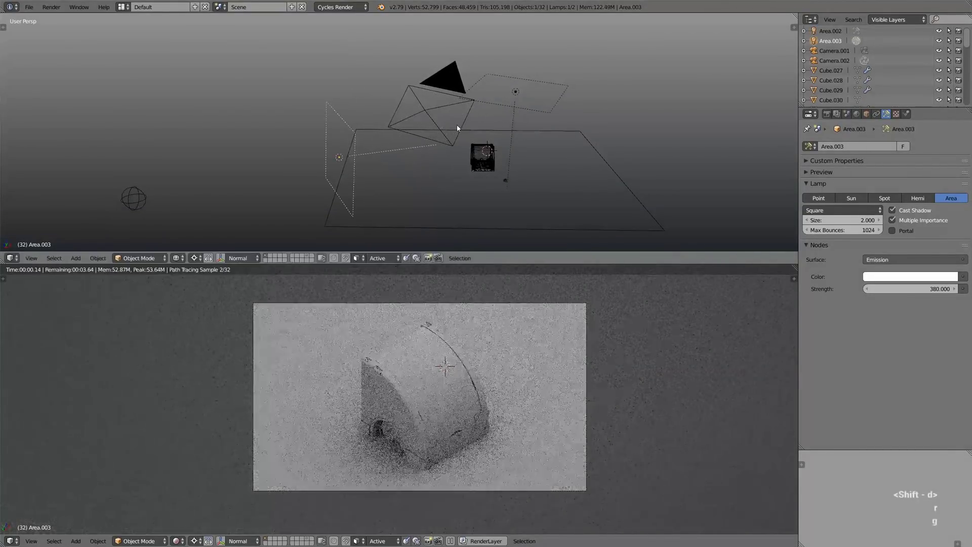
right_click(327, 153)
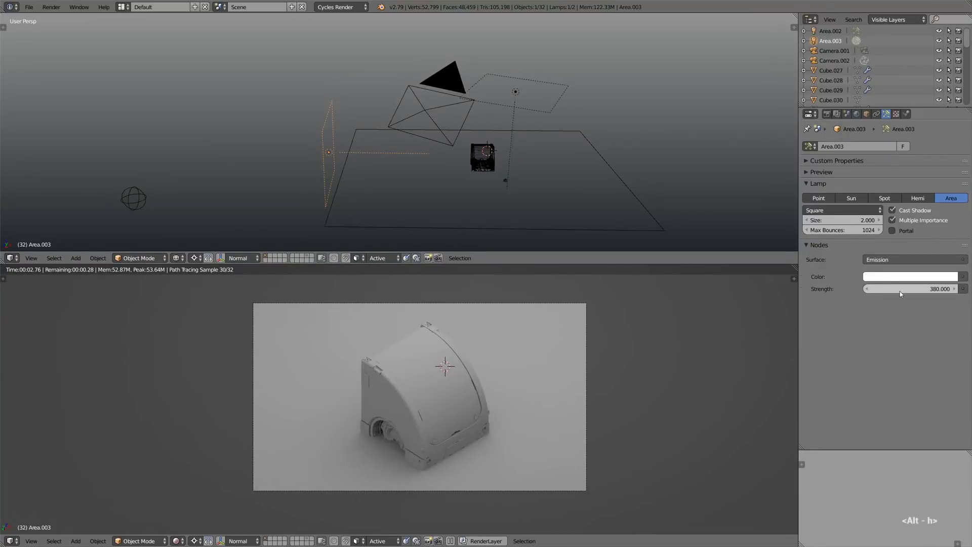
left_click(900, 292)
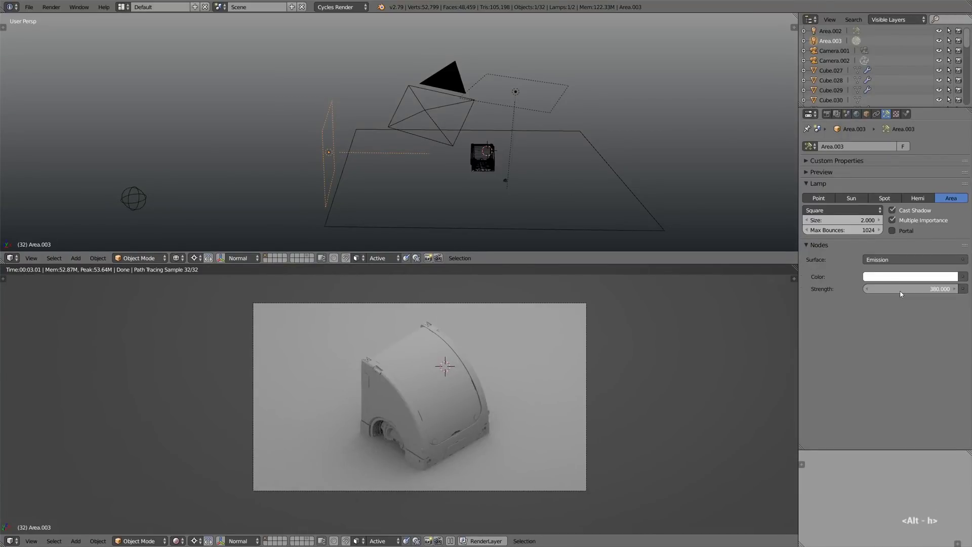
left_click_drag(903, 292, 911, 293)
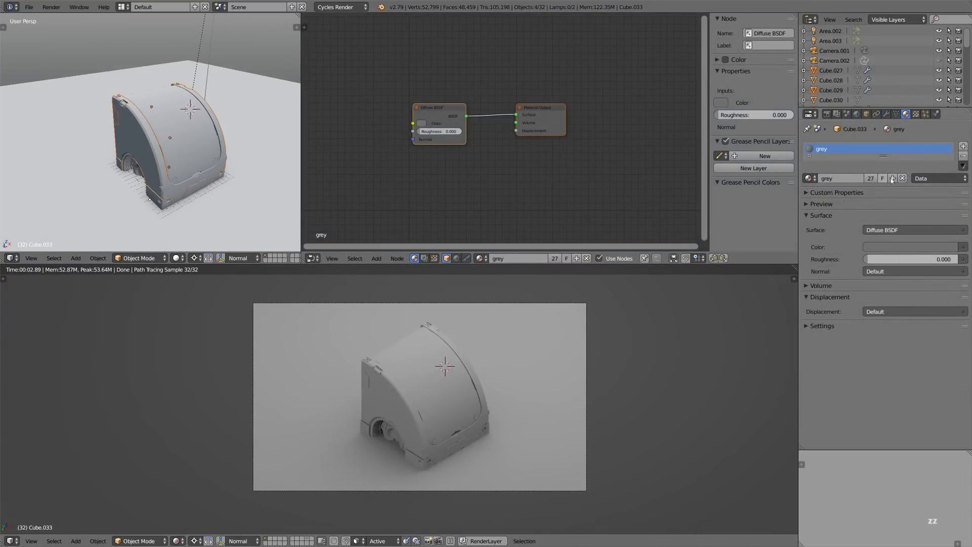
Step: Make a separate copy of the grey material, name it white_01 and lighten its diffuse colour to near white
left_click(893, 178)
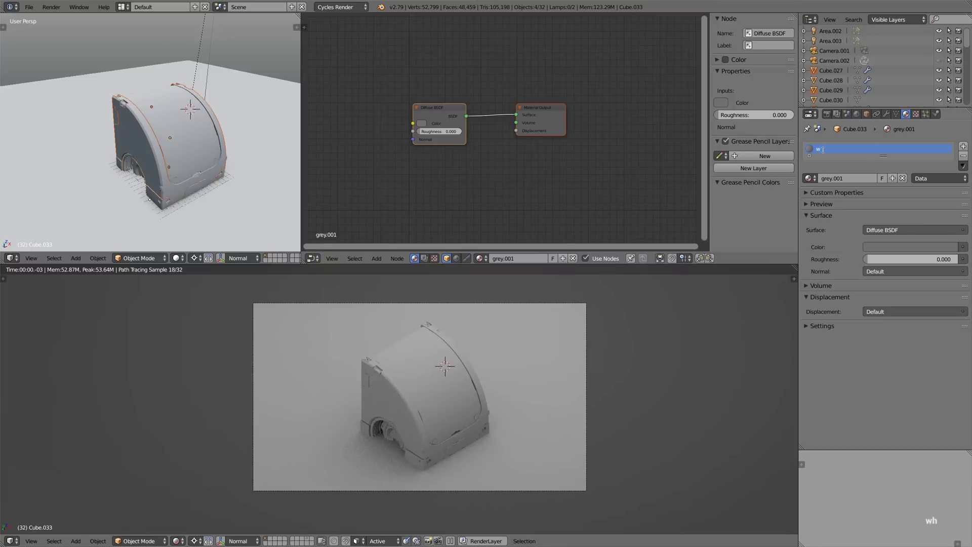
left_click(823, 149)
type("white_01")
key("Return")
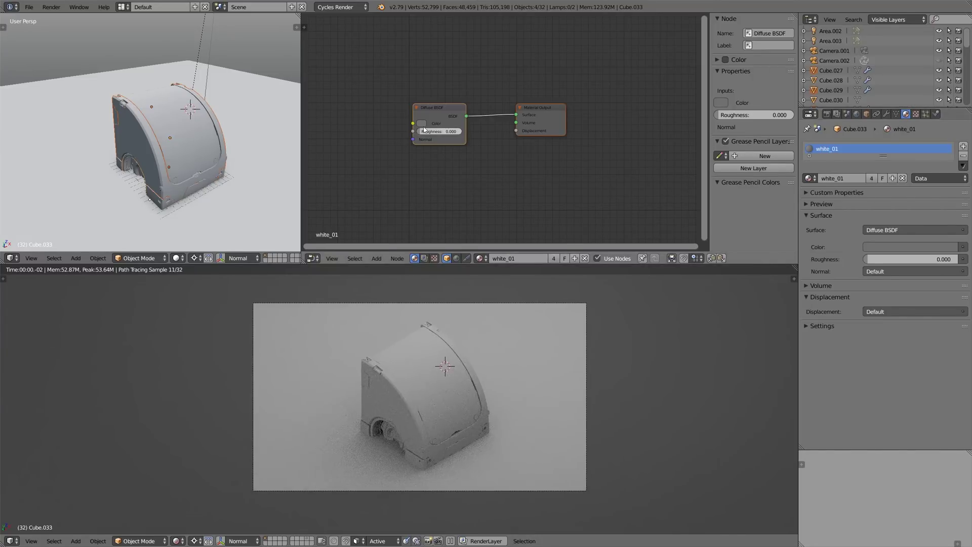
left_click(423, 126)
left_click_drag(477, 40, 477, 33)
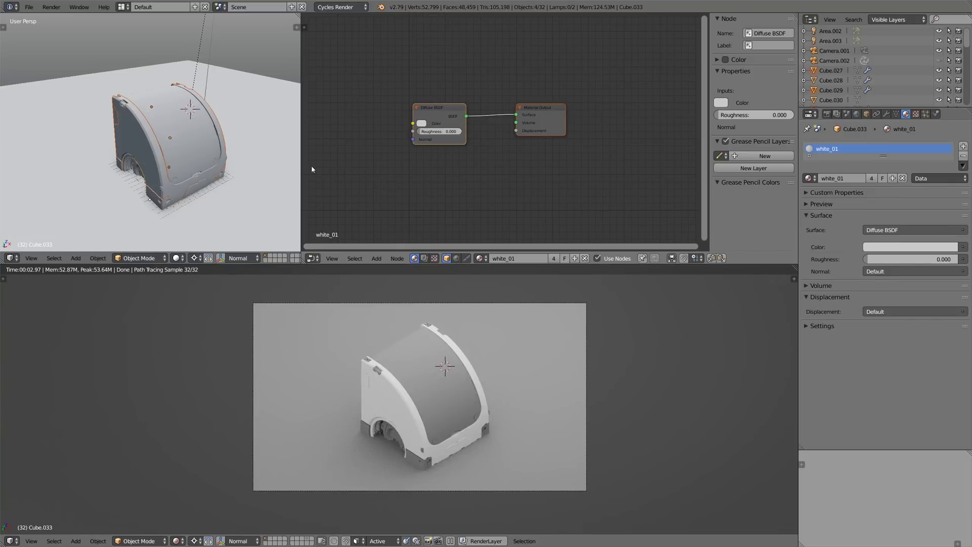
Step: Give the curved top panel an orange_01 material with a bright yellow-orange diffuse colour
right_click(204, 137)
left_click(421, 123)
left_click_drag(477, 56, 478, 35)
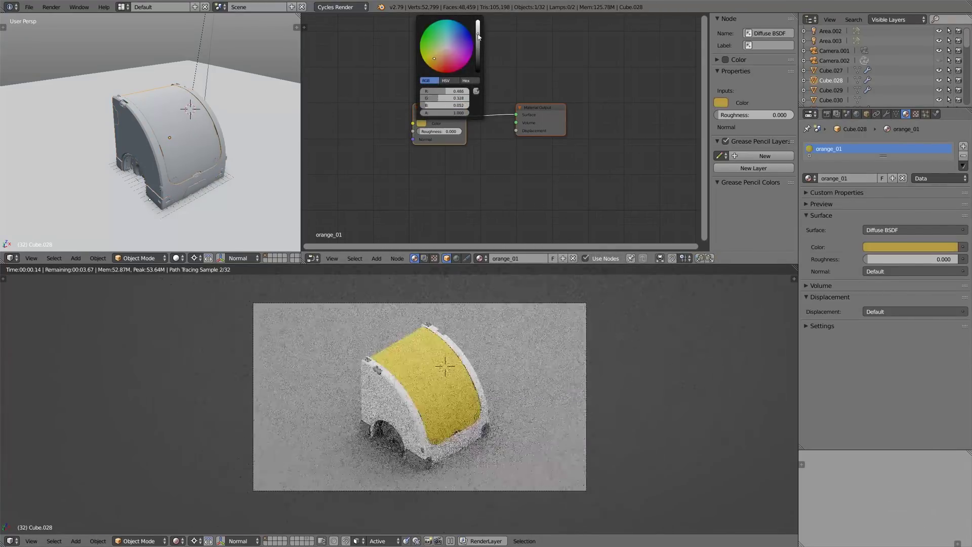
left_click(435, 64)
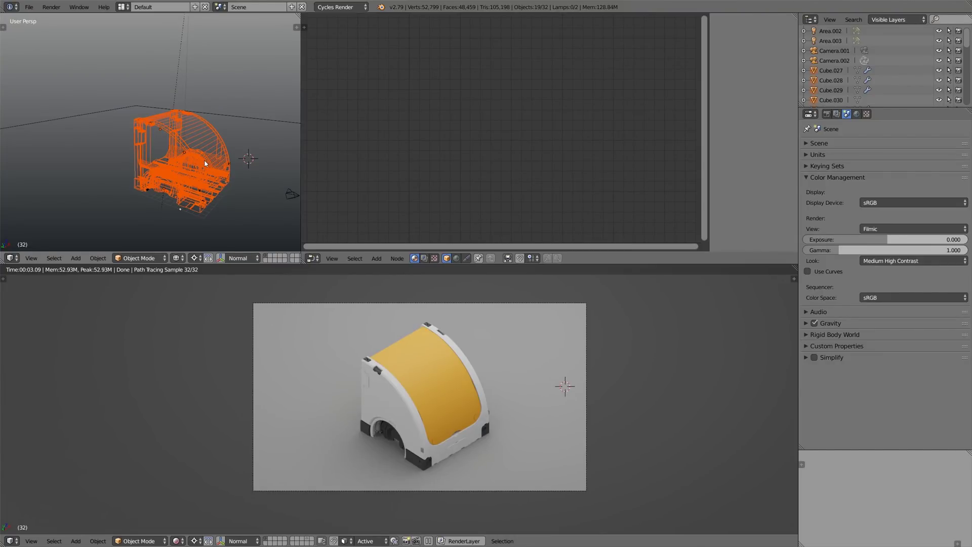
key("r")
key("r")
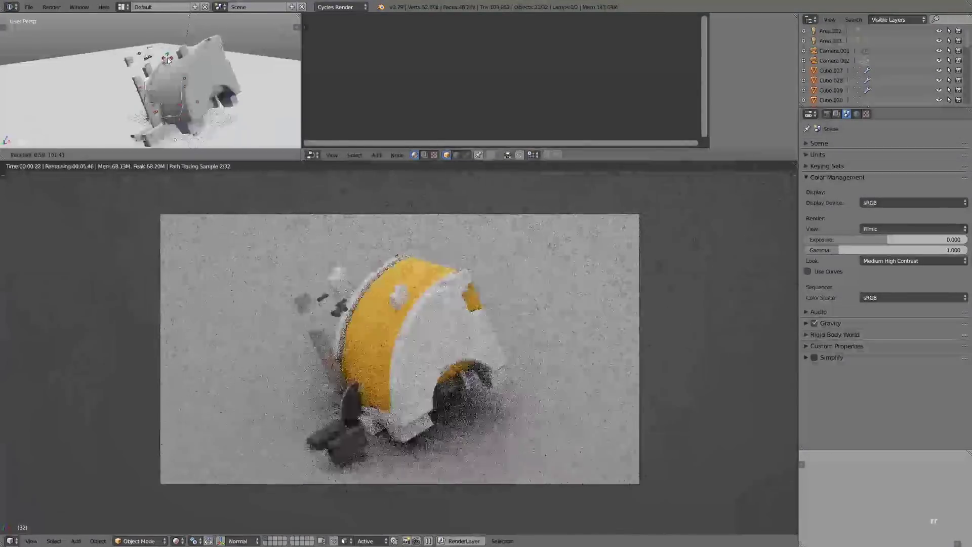
right_click(241, 49)
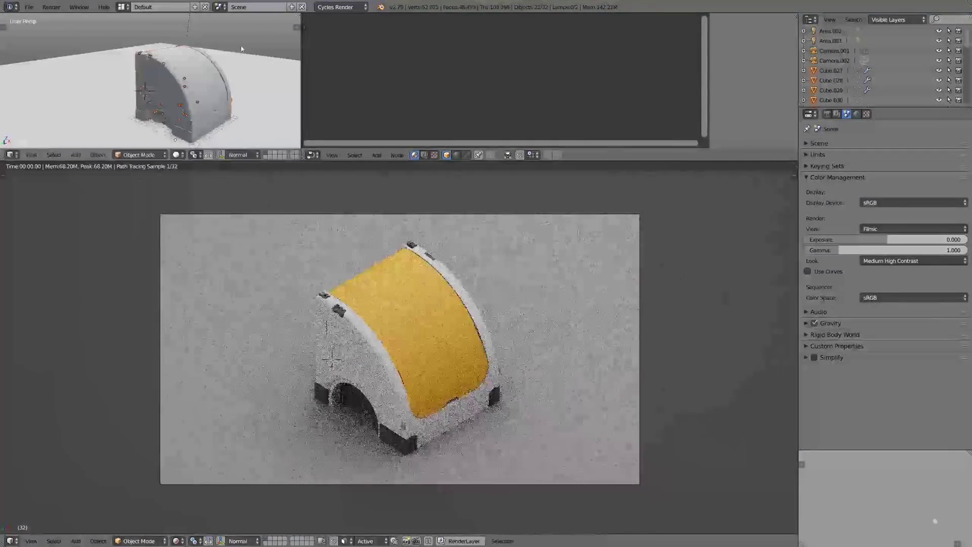
key("s")
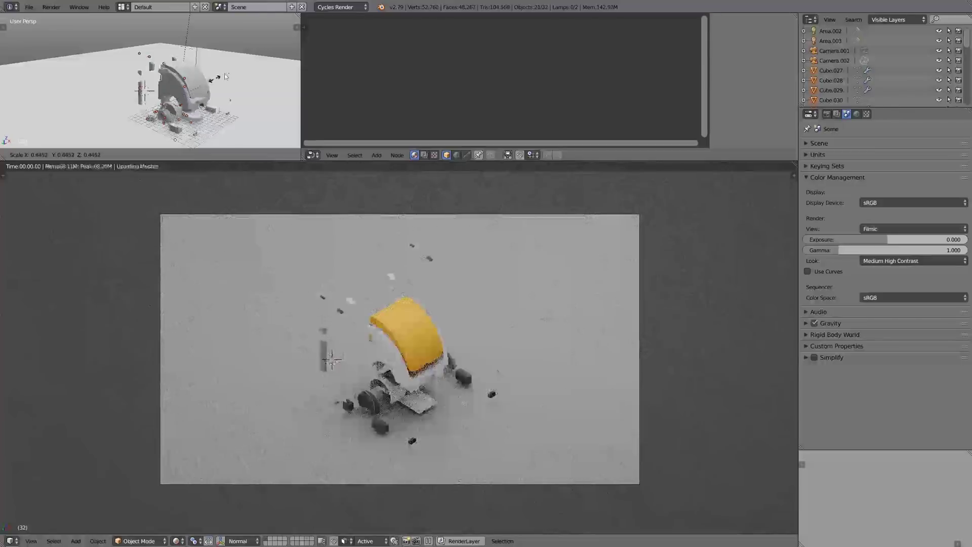
right_click(226, 76)
Step: Hide the orange curved panel and view the block's open interior in the rendered viewport
right_click(216, 77)
key("g")
key("z")
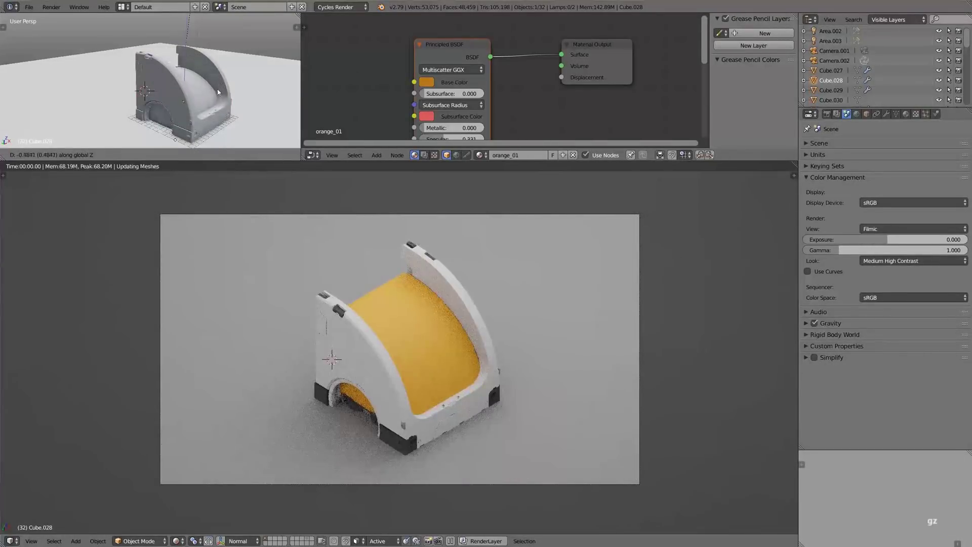
right_click(217, 92)
key("h")
middle_click_drag(456, 324, 378, 302)
scroll(363, 318, "up", 4)
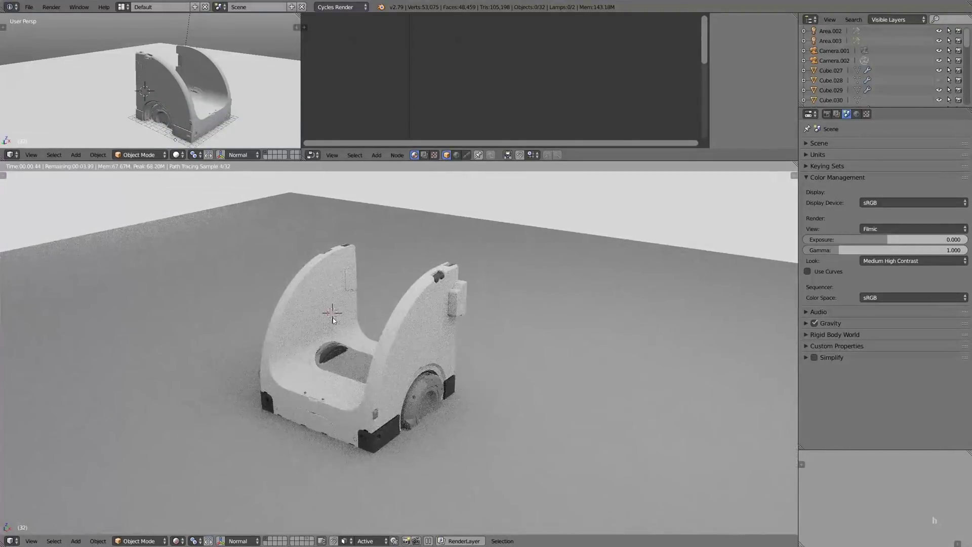
Step: Hide the grey wheel and the round parts inside the block's side arches to expose its interior
right_click(427, 397)
key("h")
right_click(428, 395)
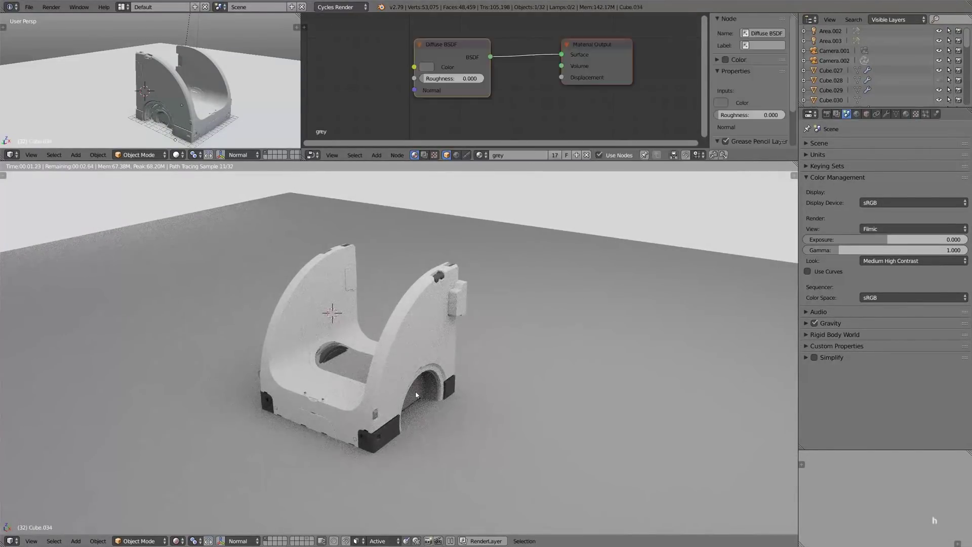
key("h")
right_click(334, 361)
key("h")
middle_click_drag(327, 367, 363, 353)
right_click(431, 336)
key("h")
Step: Try to lift the thin grey arch ring above the block along the Z axis
right_click(370, 341)
key("g")
key("z")
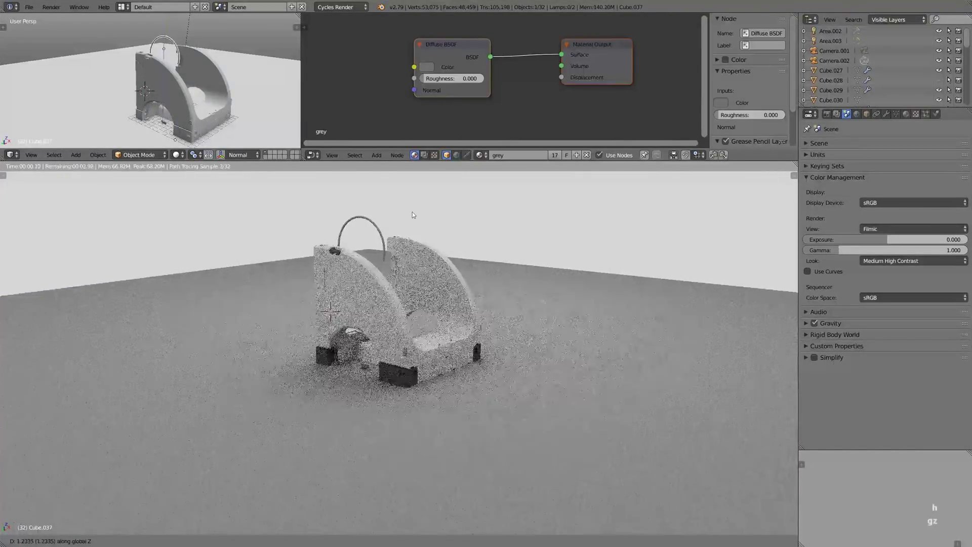
left_click(409, 160)
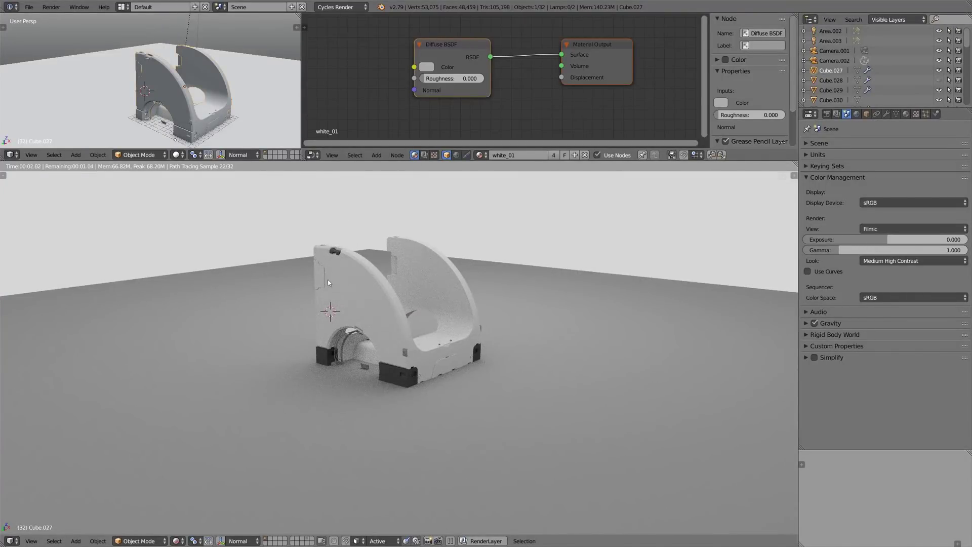
Step: Hide the white rear piece, duplicate the white arched inner shell and raise the copy above the block along Z
key("h")
middle_click_drag(342, 287, 360, 286)
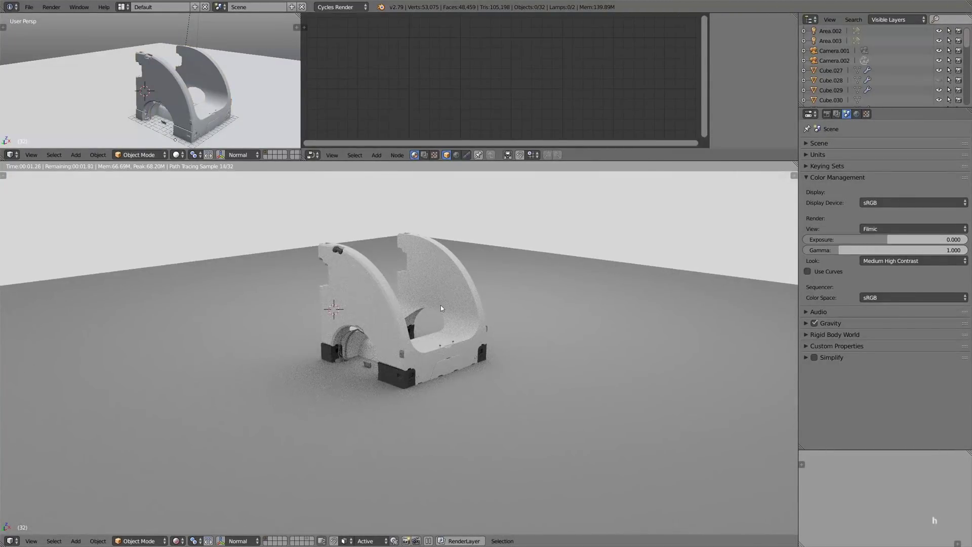
right_click(441, 305)
key("shift+d")
key("z")
left_click(439, 208)
scroll(415, 226, "up", 3)
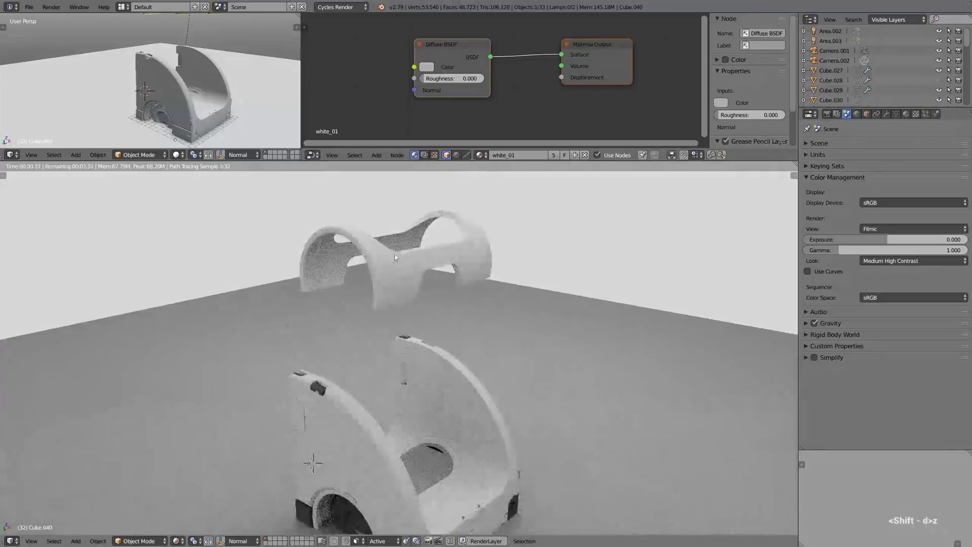
Step: Unhide all hidden parts of the block, select every object and try scaling them down
middle_click_drag(414, 227, 383, 277)
mouse_move(478, 236)
middle_mouse_down()
mouse_move(448, 229)
mouse_move(488, 233)
mouse_move(471, 244)
middle_mouse_up()
scroll(488, 236, "down", 2)
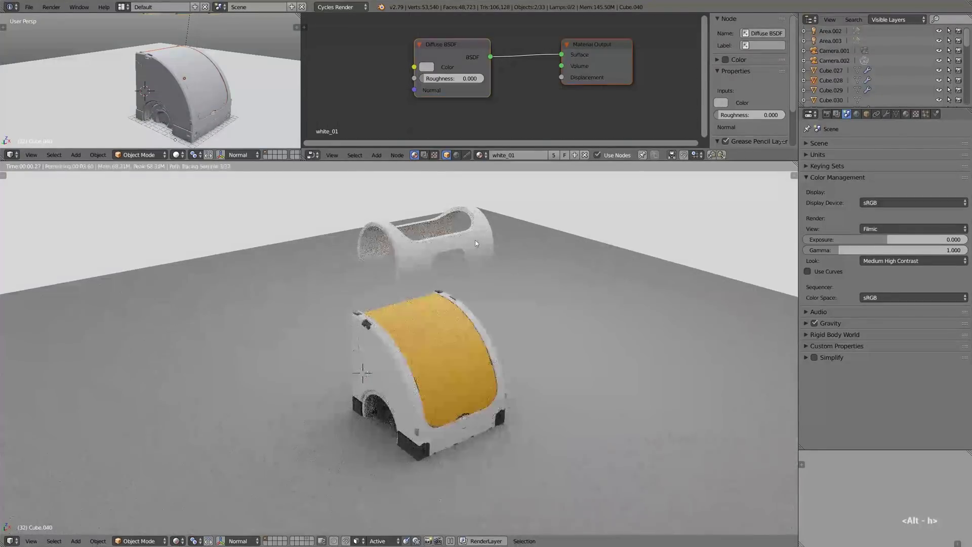
key("s")
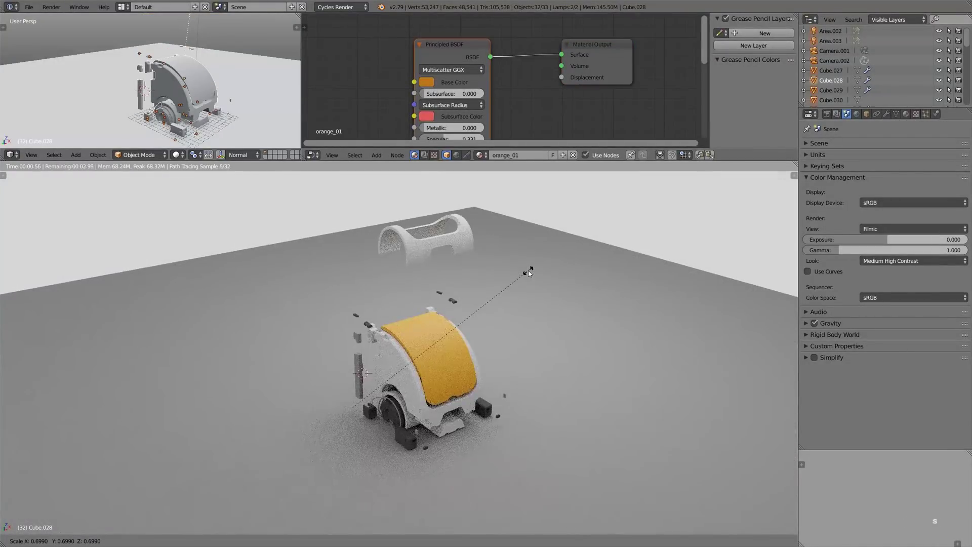
key("Escape")
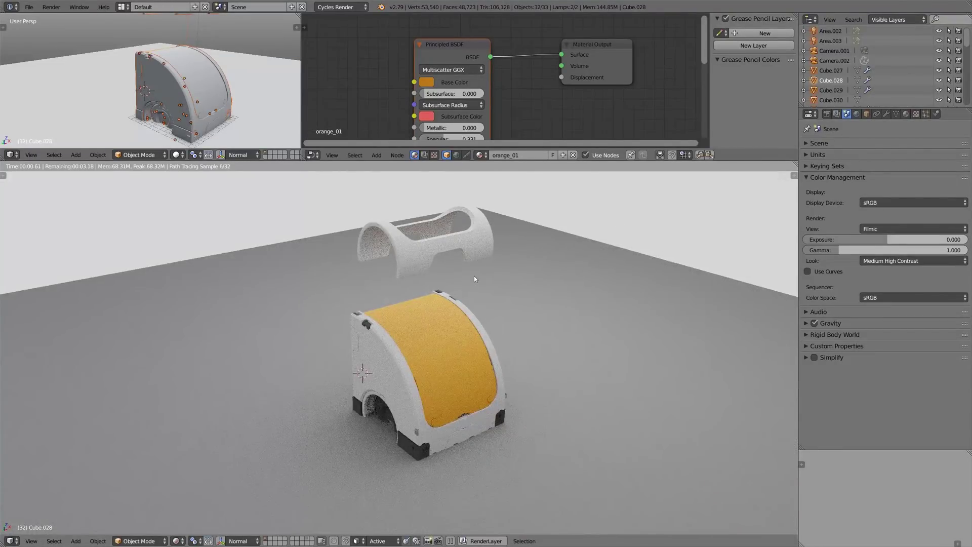